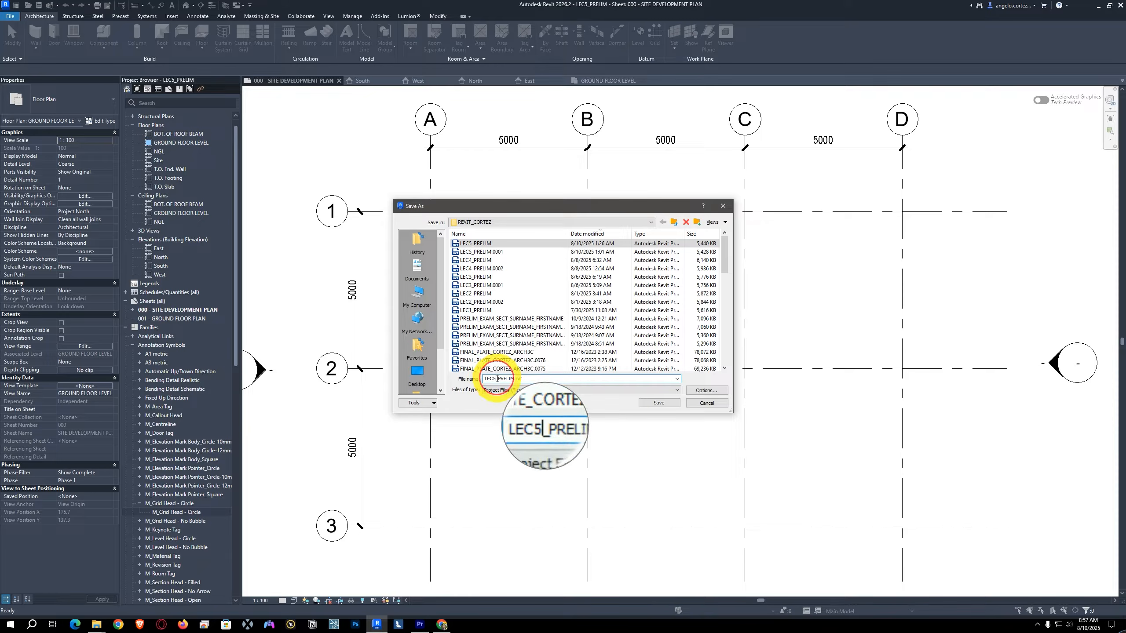
Step: Save the project under the new file name LEC6_PRELIM.rvt in the REVIT_CORTEZ folder
left_click_drag(496, 378, 493, 378)
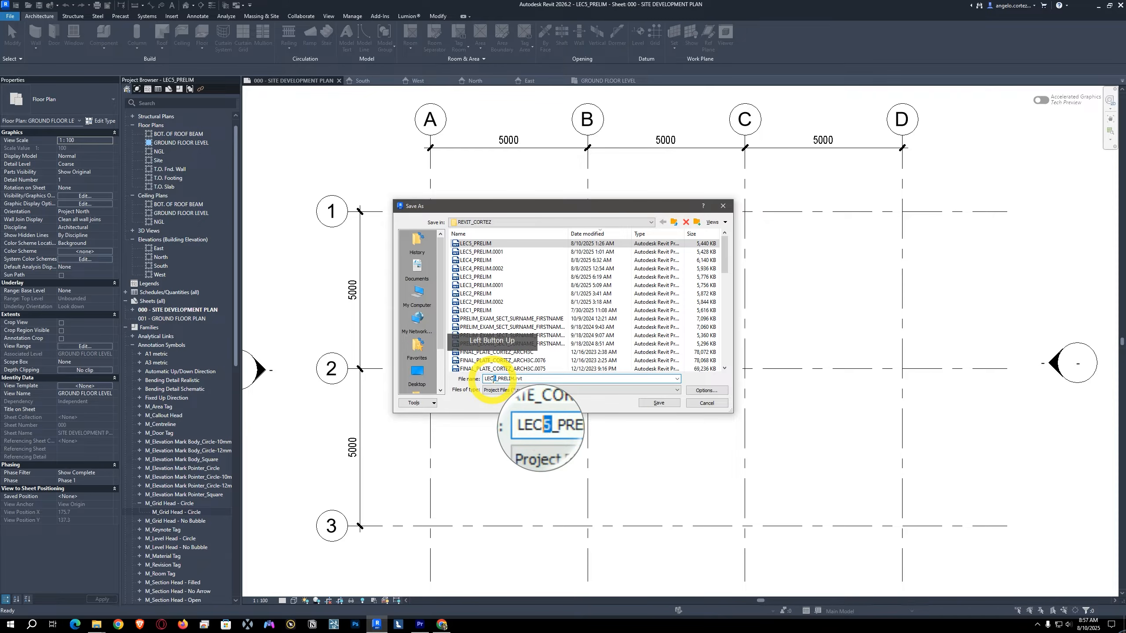
type("6")
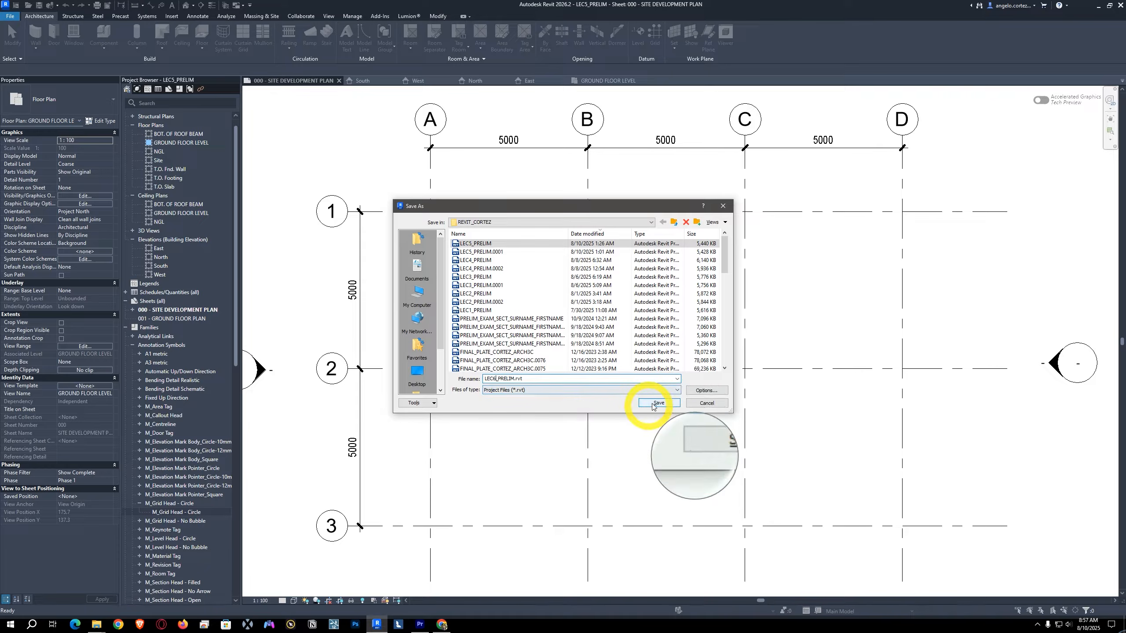
left_click(658, 403)
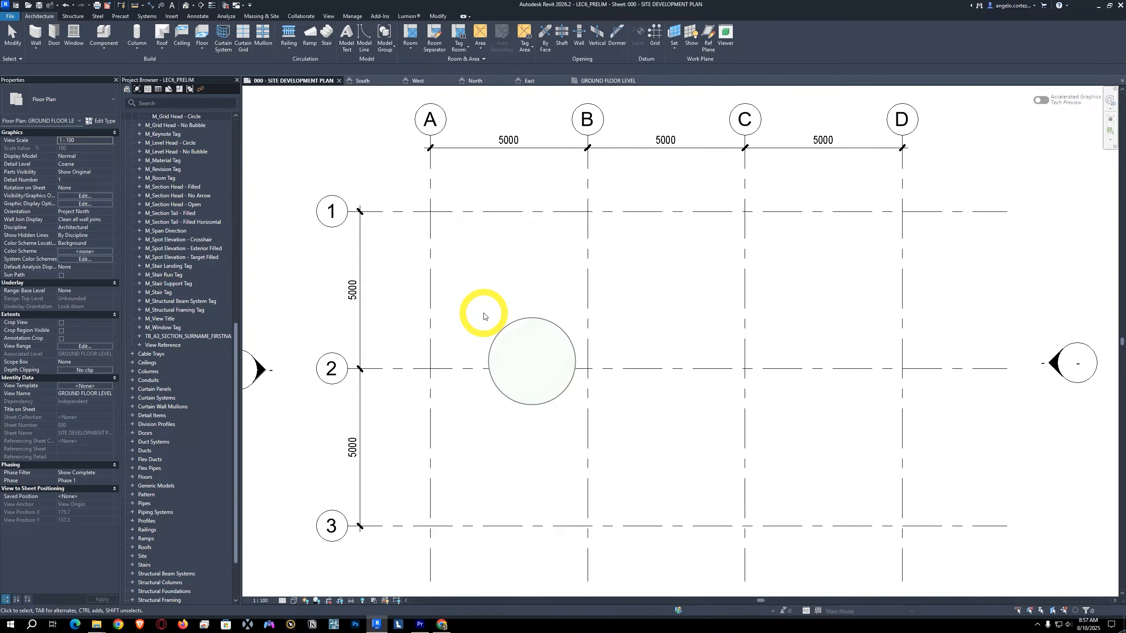
Step: Start an architectural column and load the M_Rectangular Column family from the US Columns library folder, overwriting the existing version and its parameter values
mouse_move(594, 258)
middle_mouse_down()
mouse_move(582, 280)
mouse_move(590, 265)
middle_mouse_up()
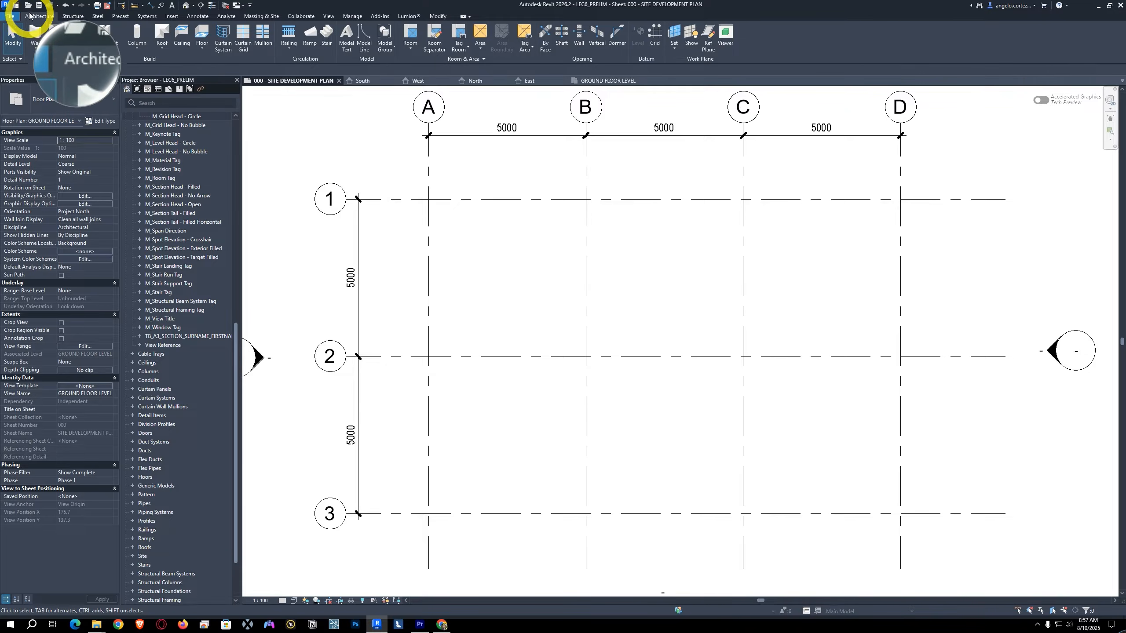
left_click(136, 49)
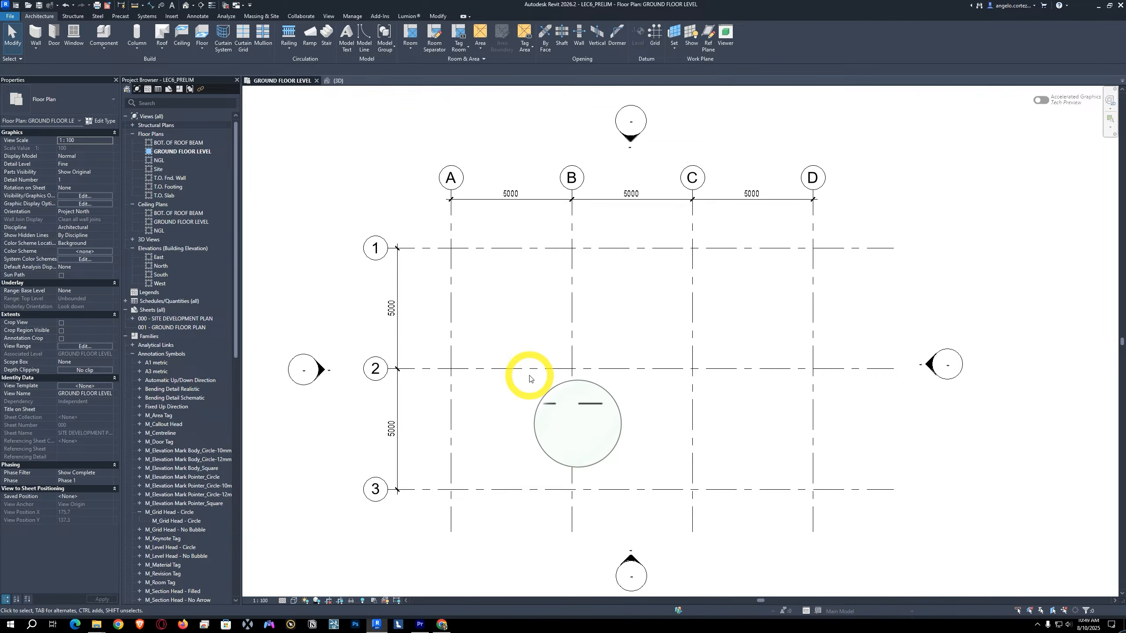
left_click(129, 47)
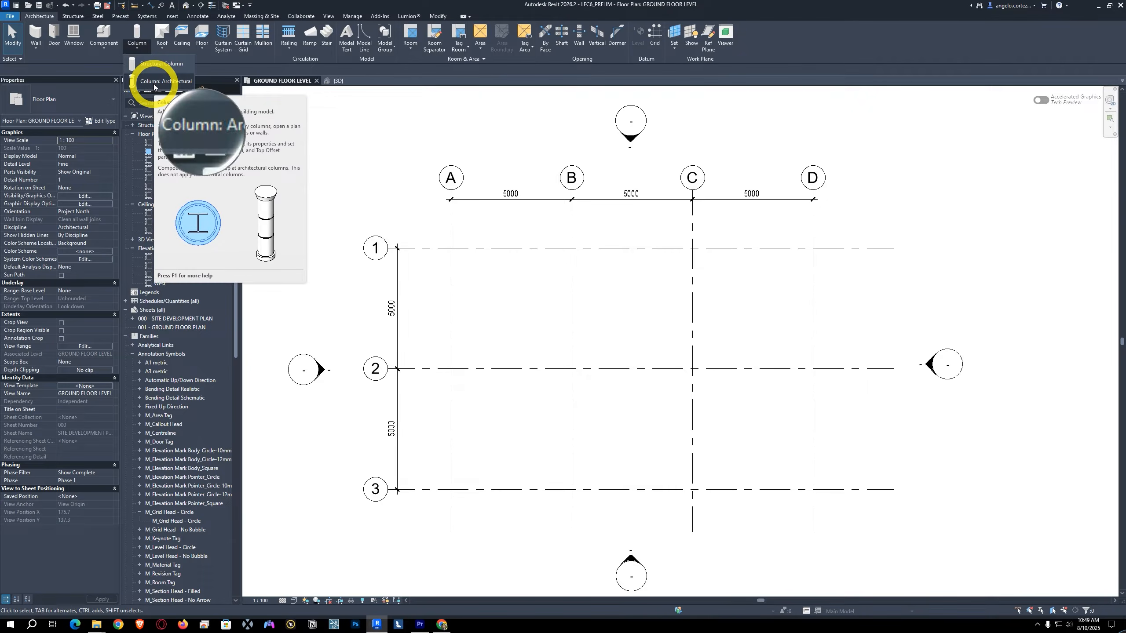
left_click(153, 84)
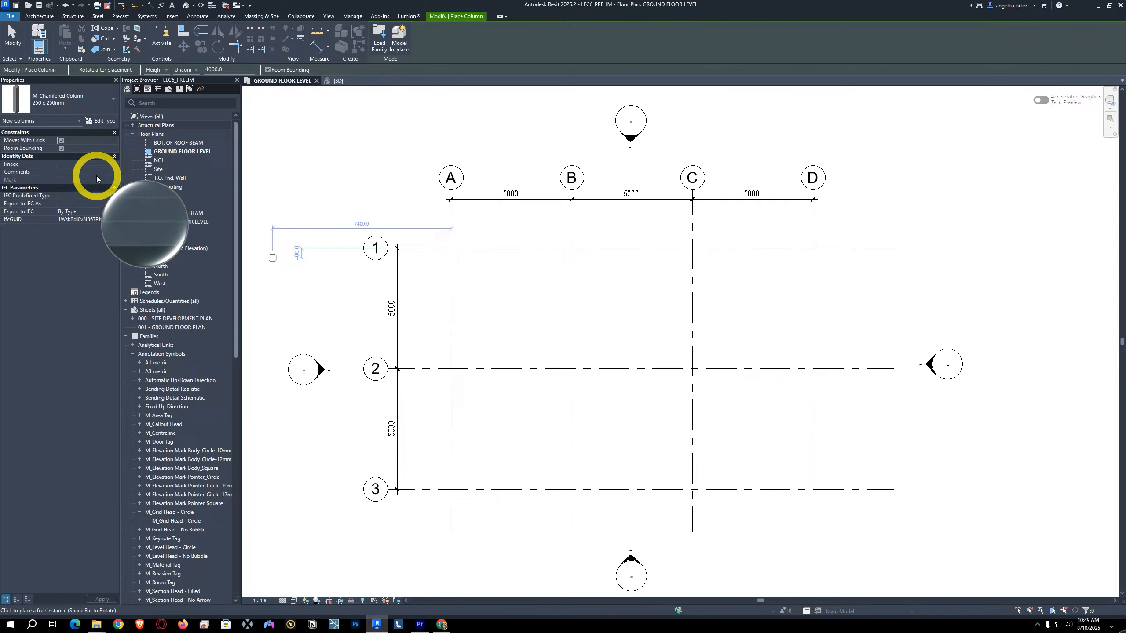
left_click(380, 40)
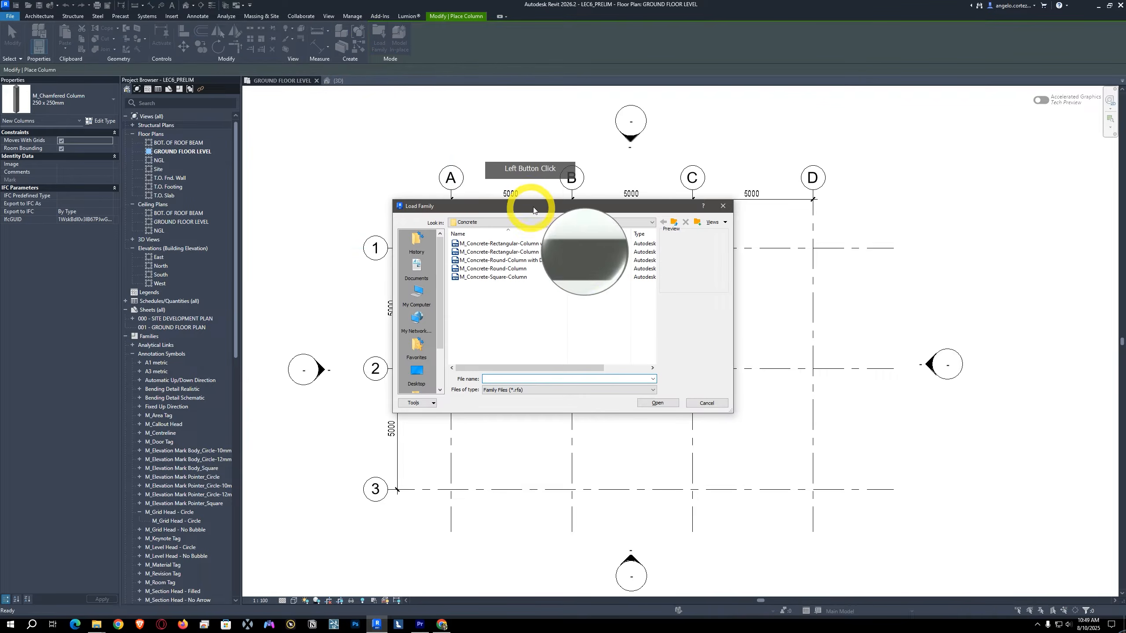
left_click(610, 221)
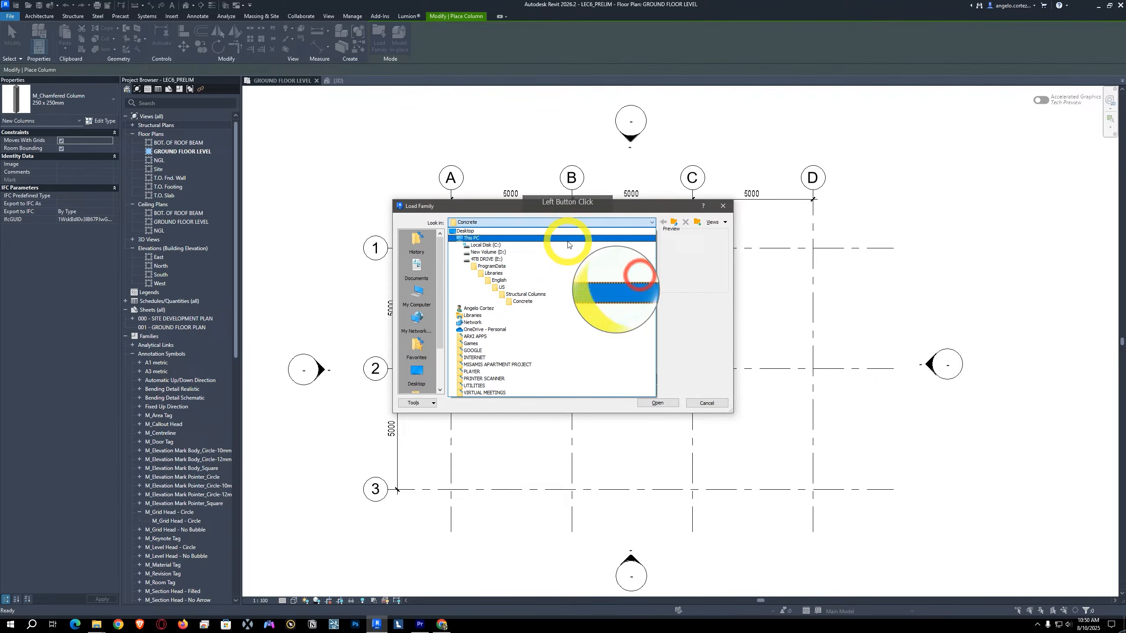
left_click(505, 280)
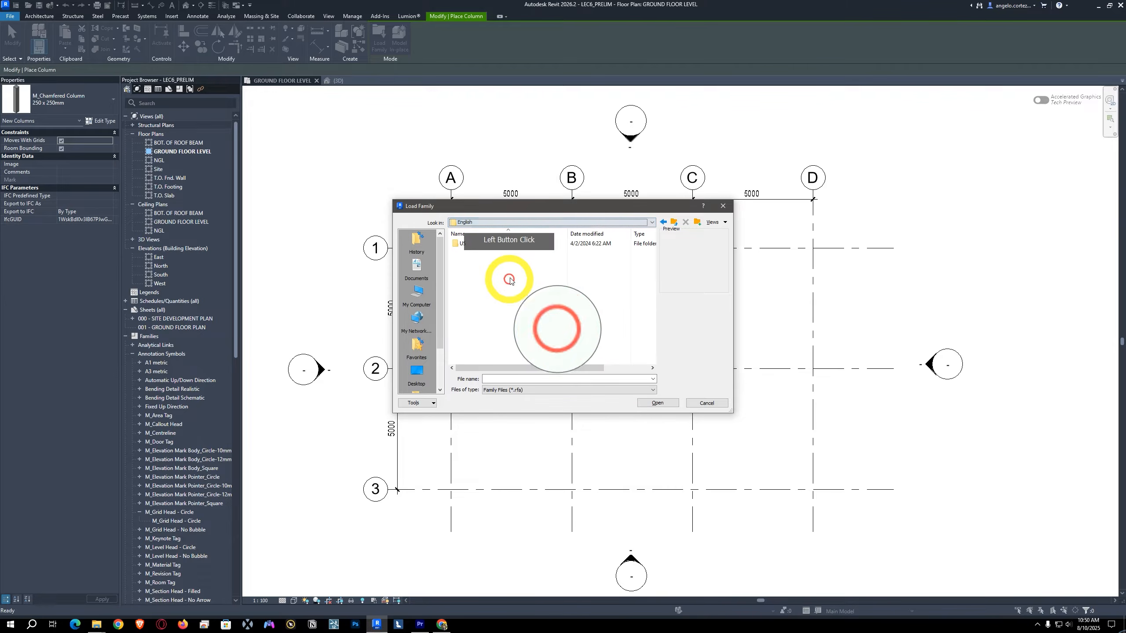
double_click(514, 244)
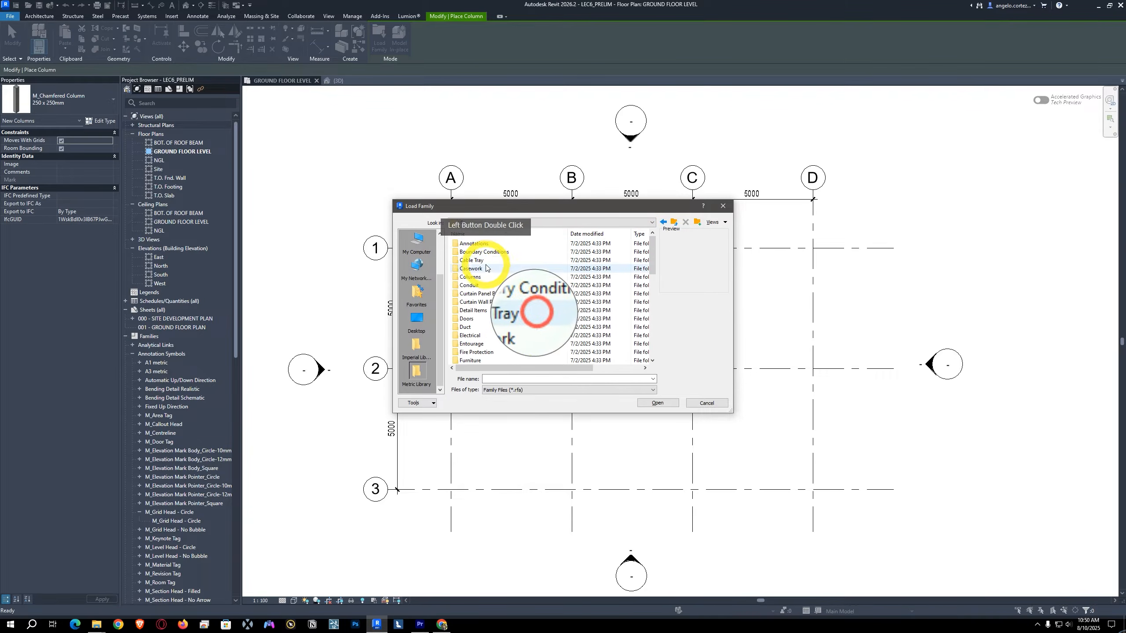
left_click(475, 280)
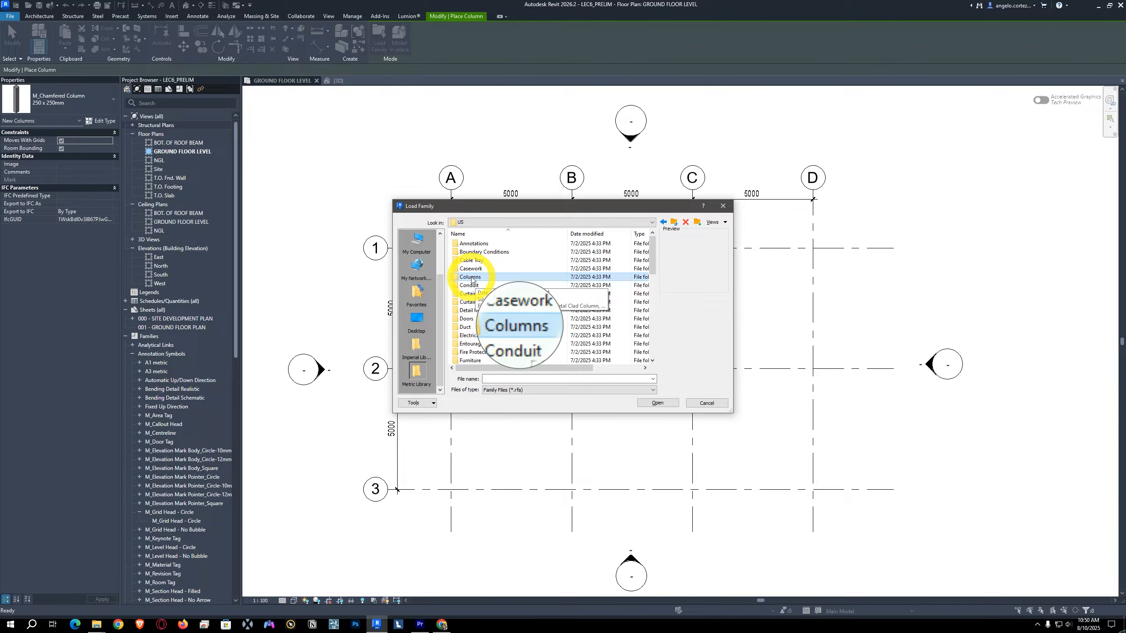
double_click(471, 278)
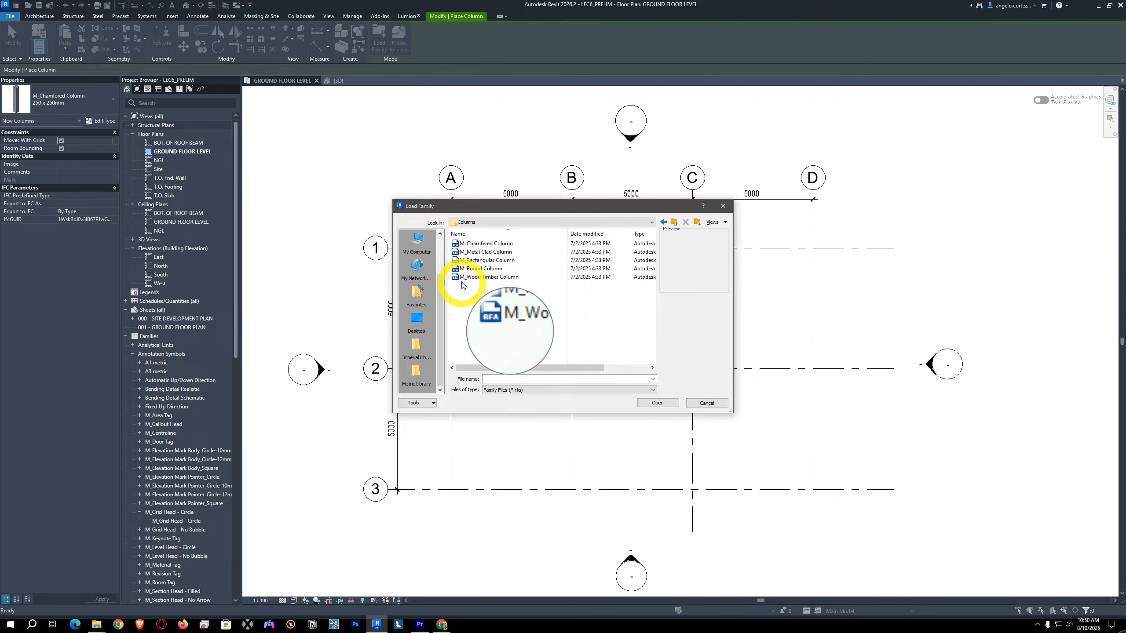
double_click(463, 261)
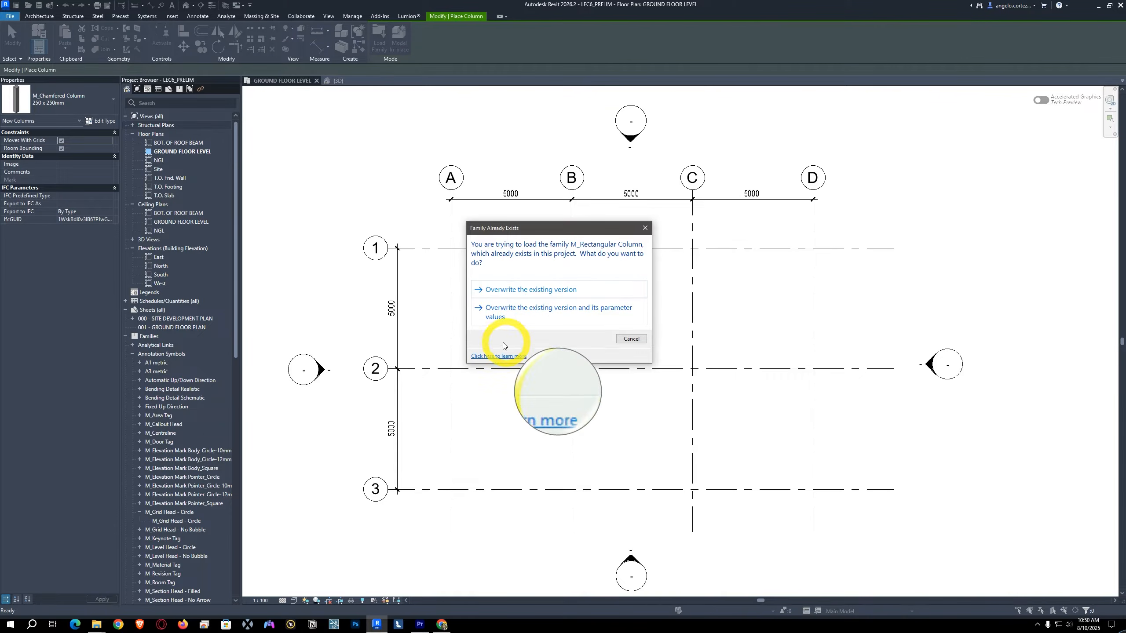
left_click(514, 312)
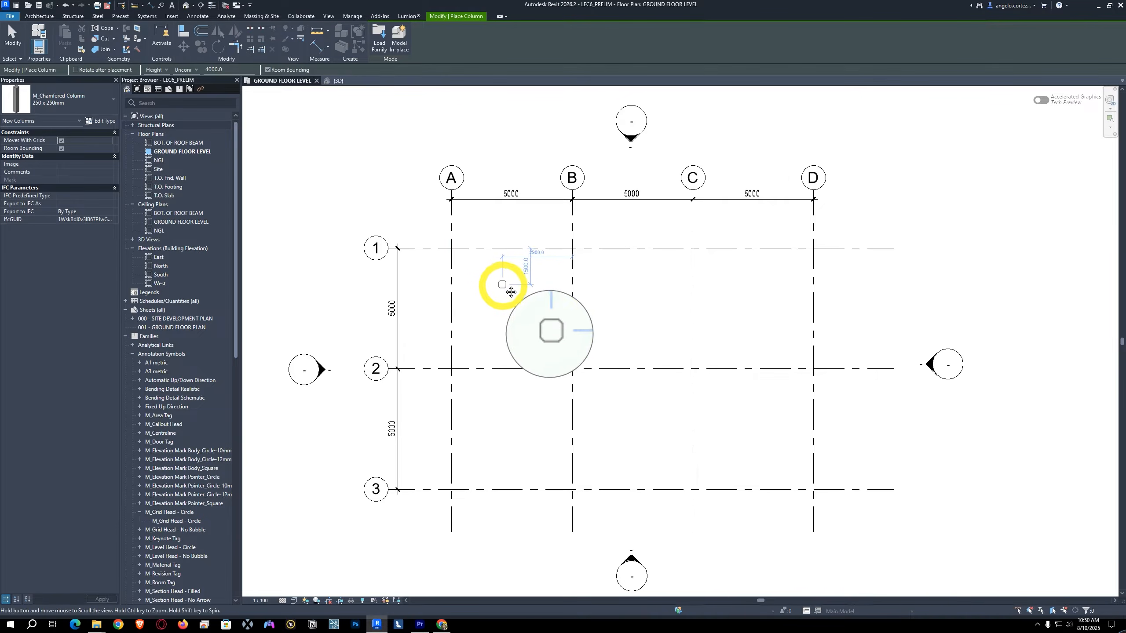
Step: Choose the M_Rectangular Column 457 x 475mm type and duplicate it as a new type named 200 x 300mm
left_click(50, 100)
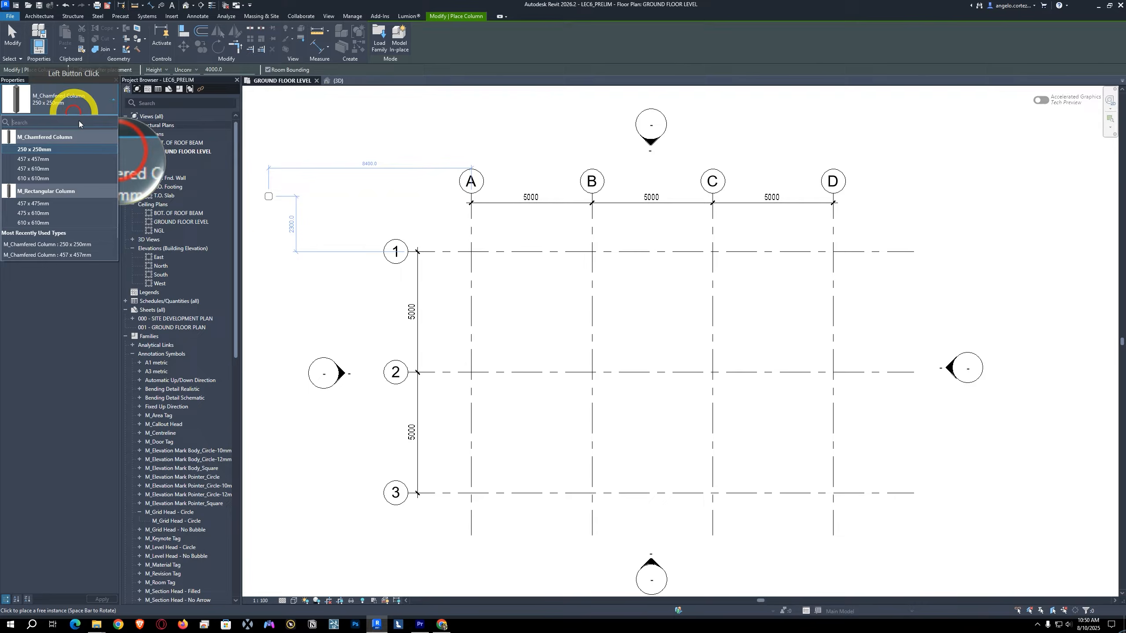
left_click(46, 204)
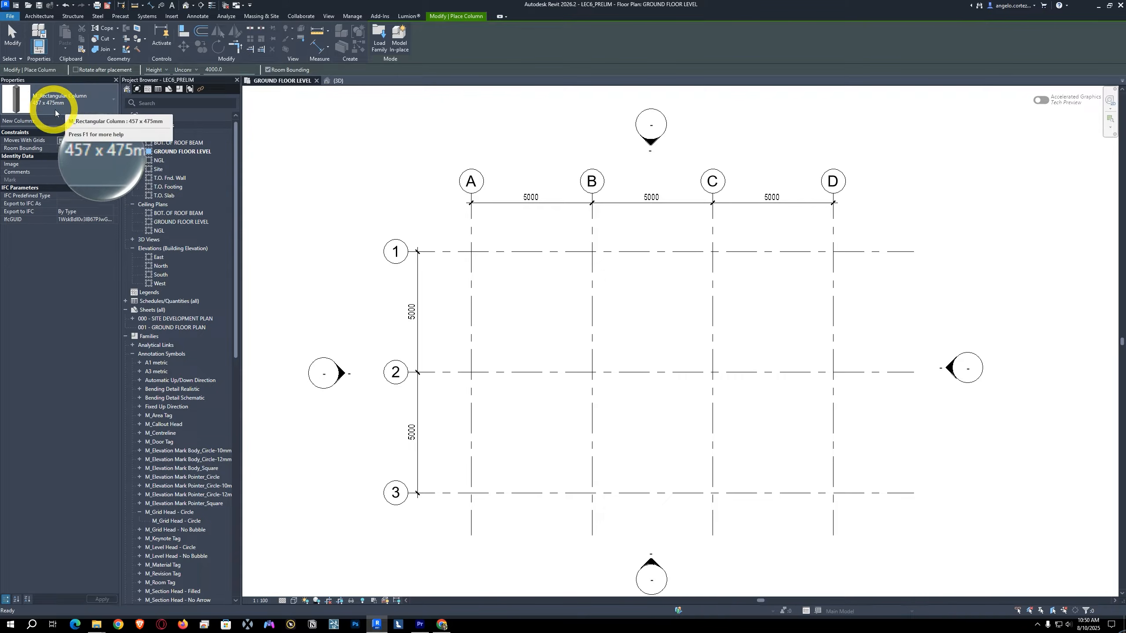
left_click(101, 121)
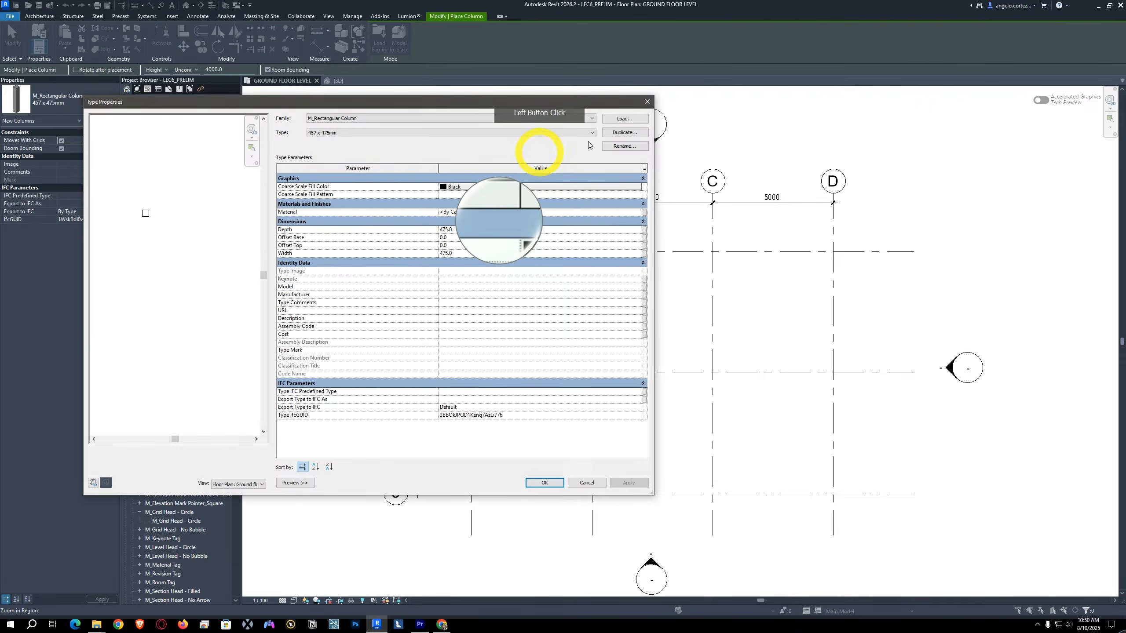
left_click(620, 133)
left_click(356, 292)
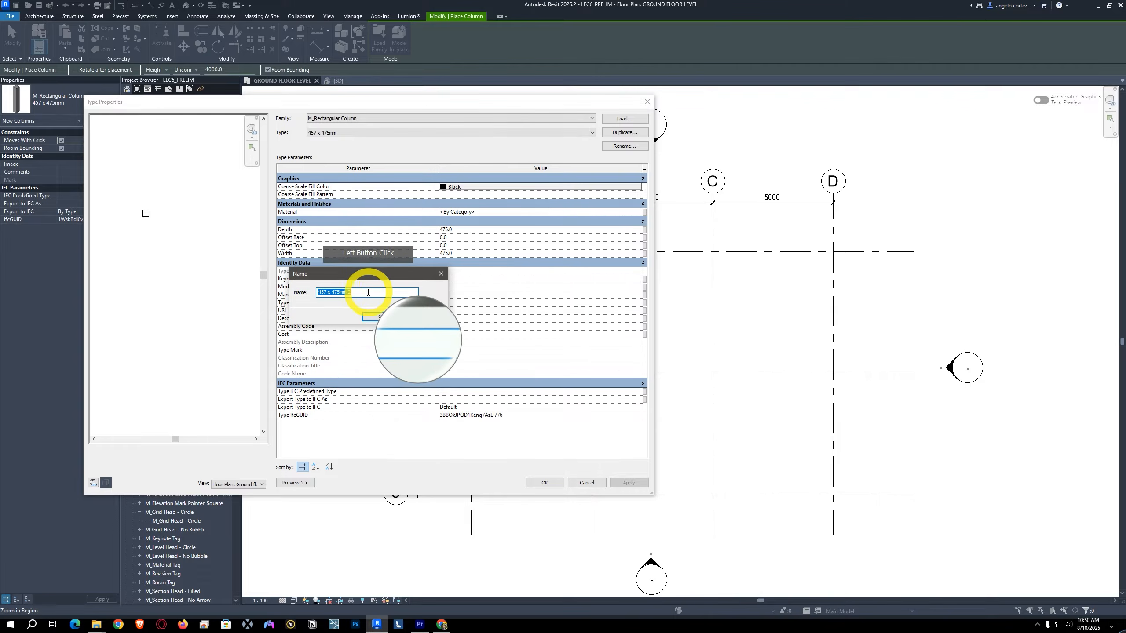
key("BackSpace")
key("BackSpace")
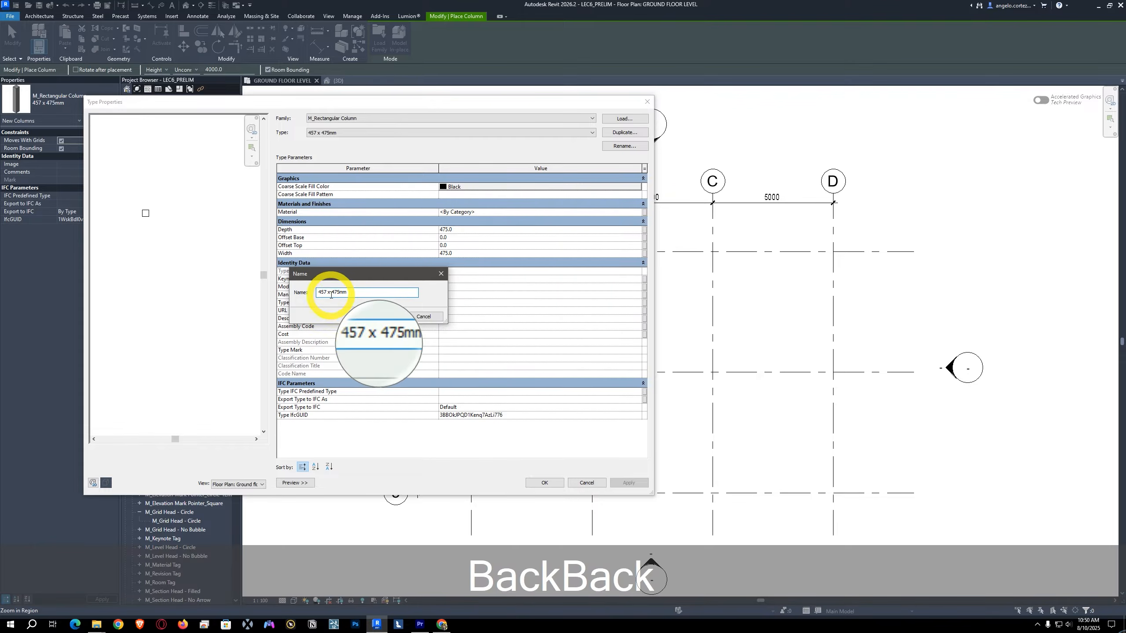
left_click_drag(327, 293, 319, 293)
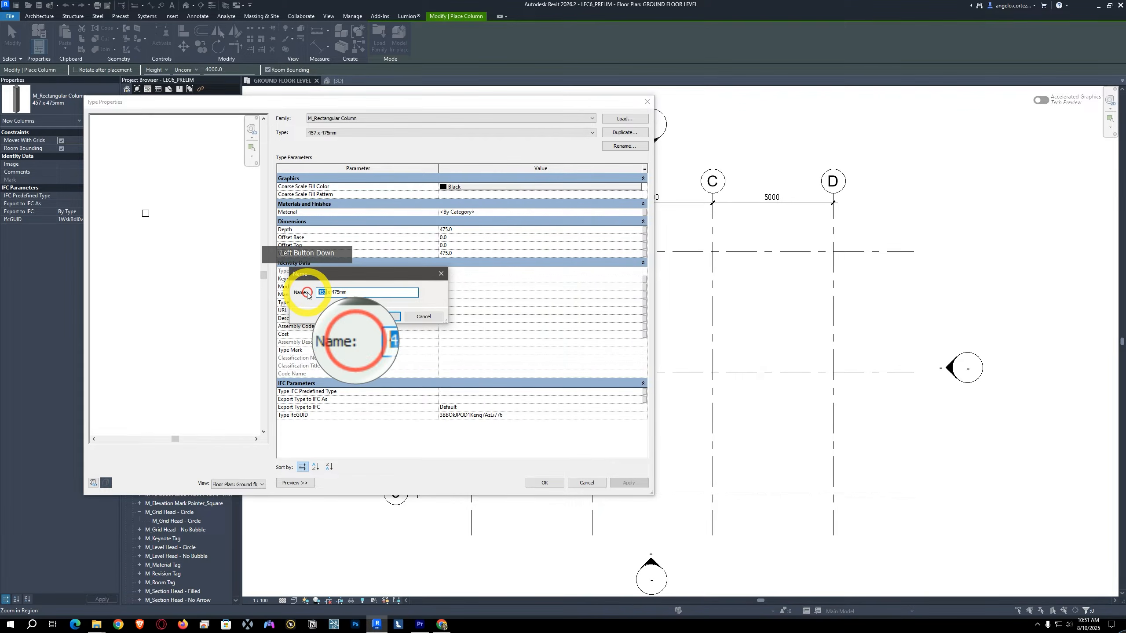
type("200")
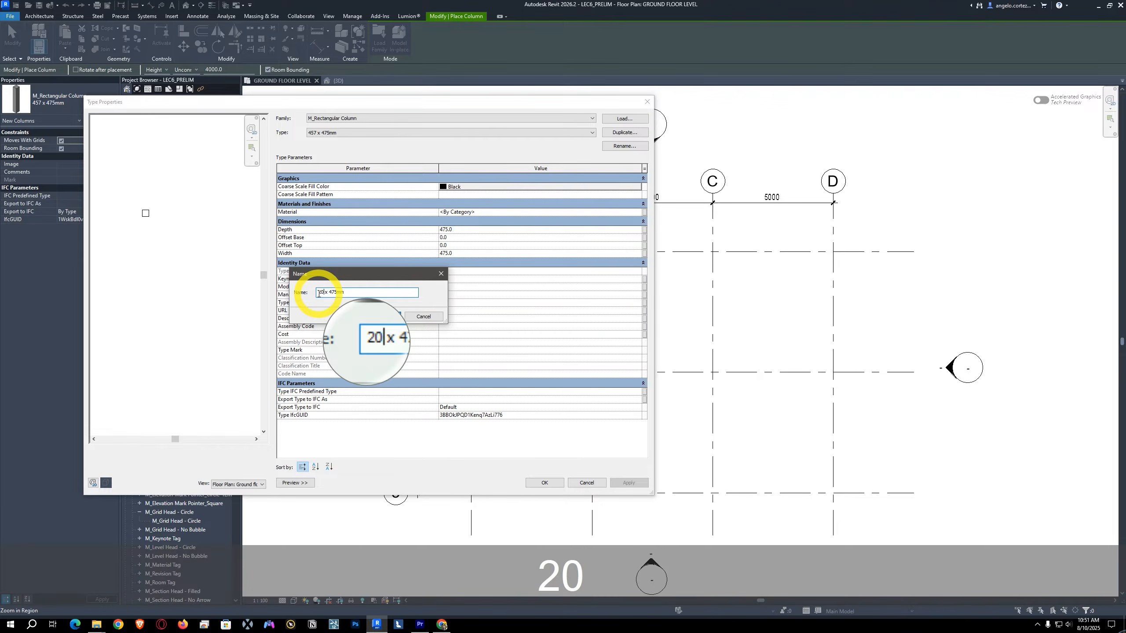
left_click_drag(342, 292, 332, 292)
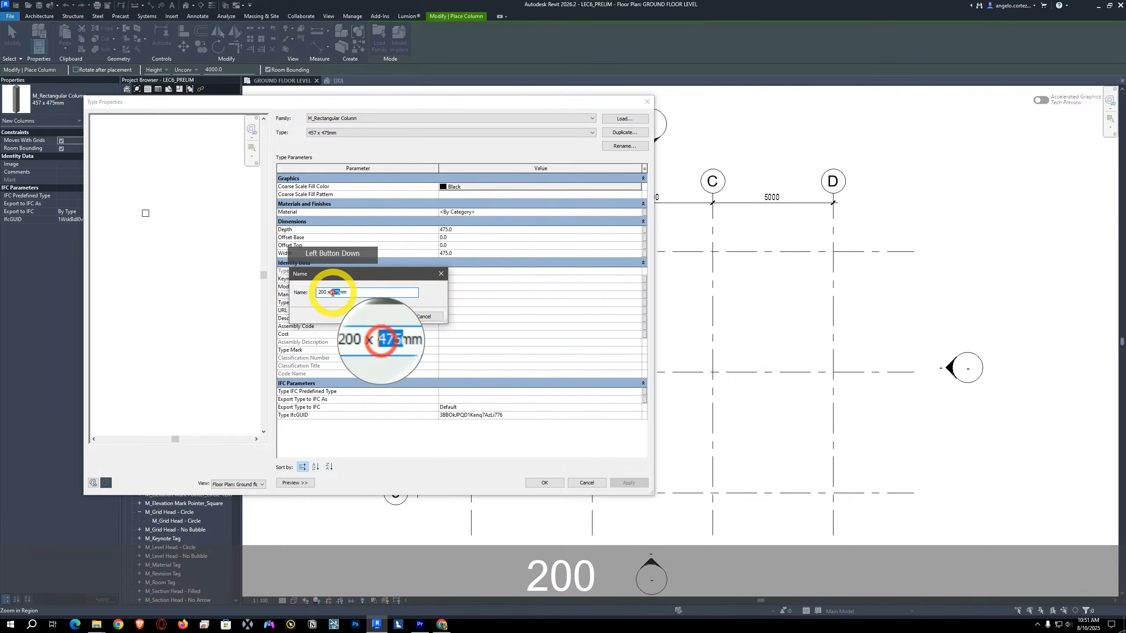
type("300")
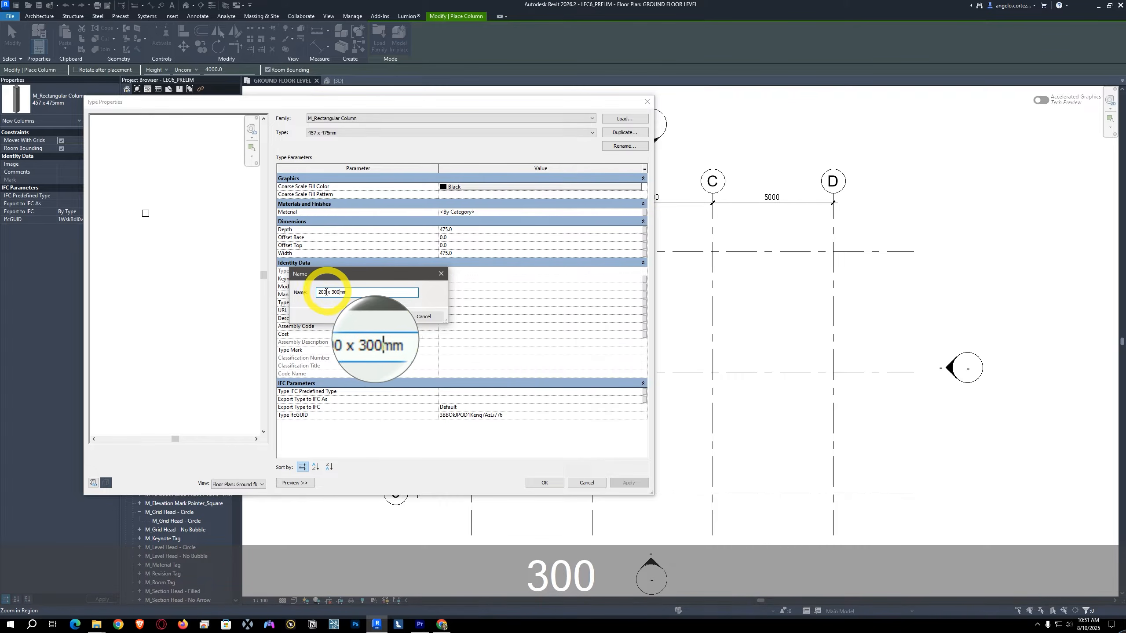
left_click(373, 316)
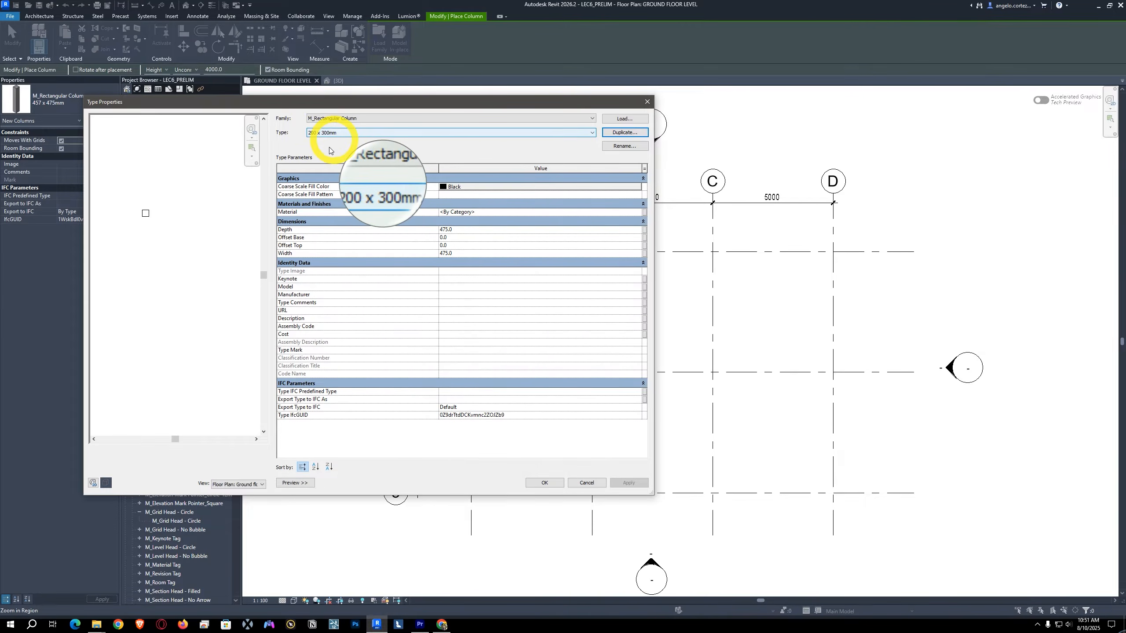
Step: Set the 200 x 300mm column type's Depth to 200 and Width to 300
left_click(458, 229)
type("200")
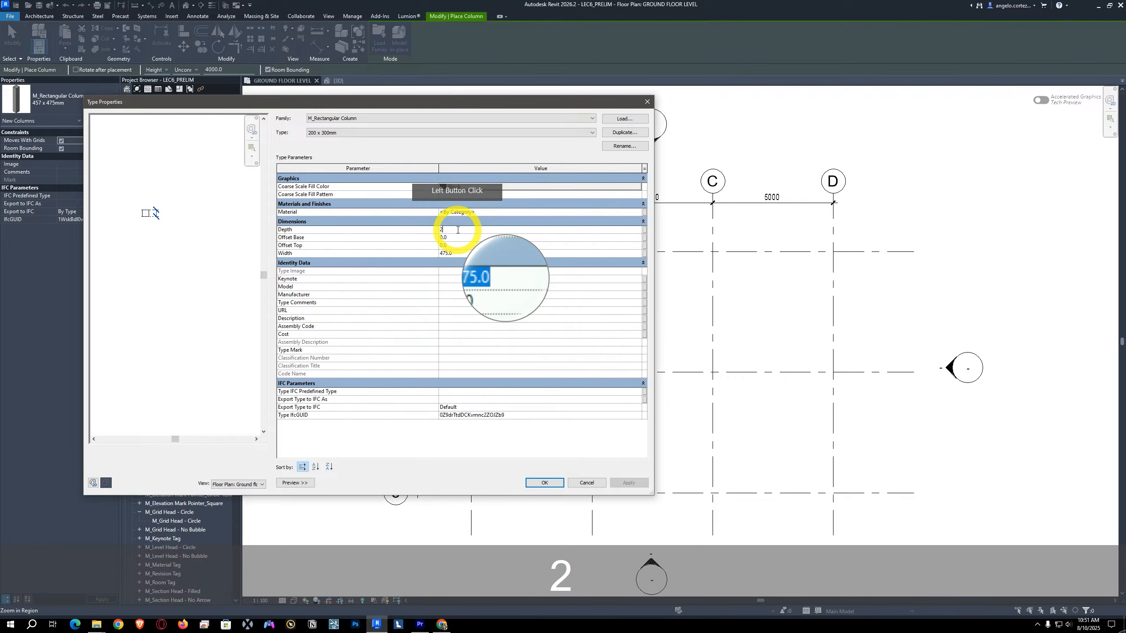
left_click(463, 253)
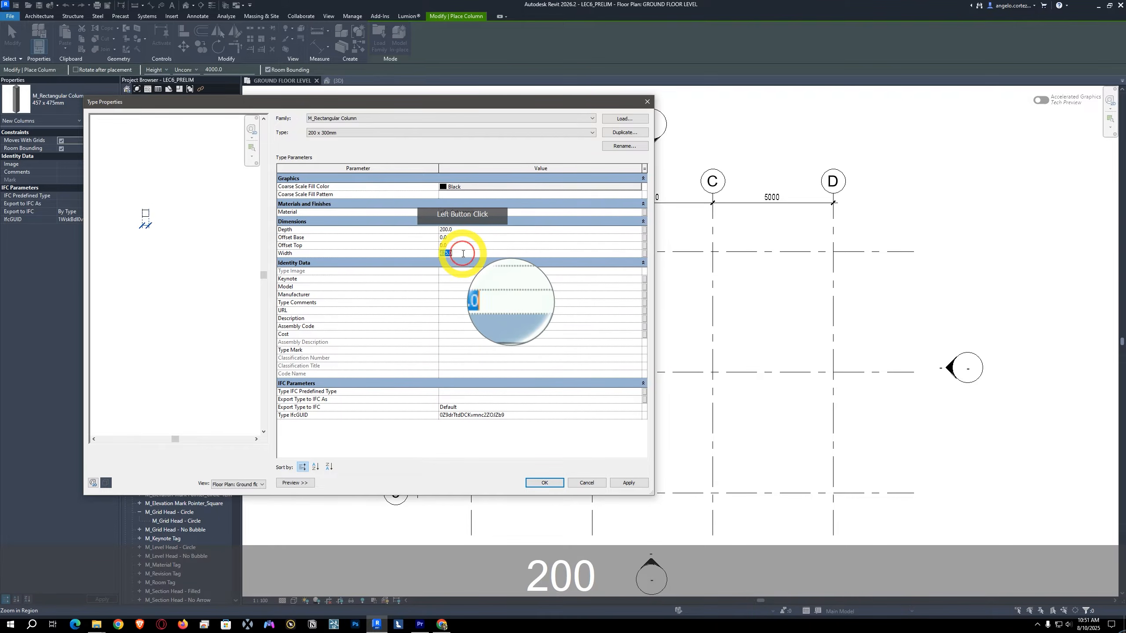
type("300")
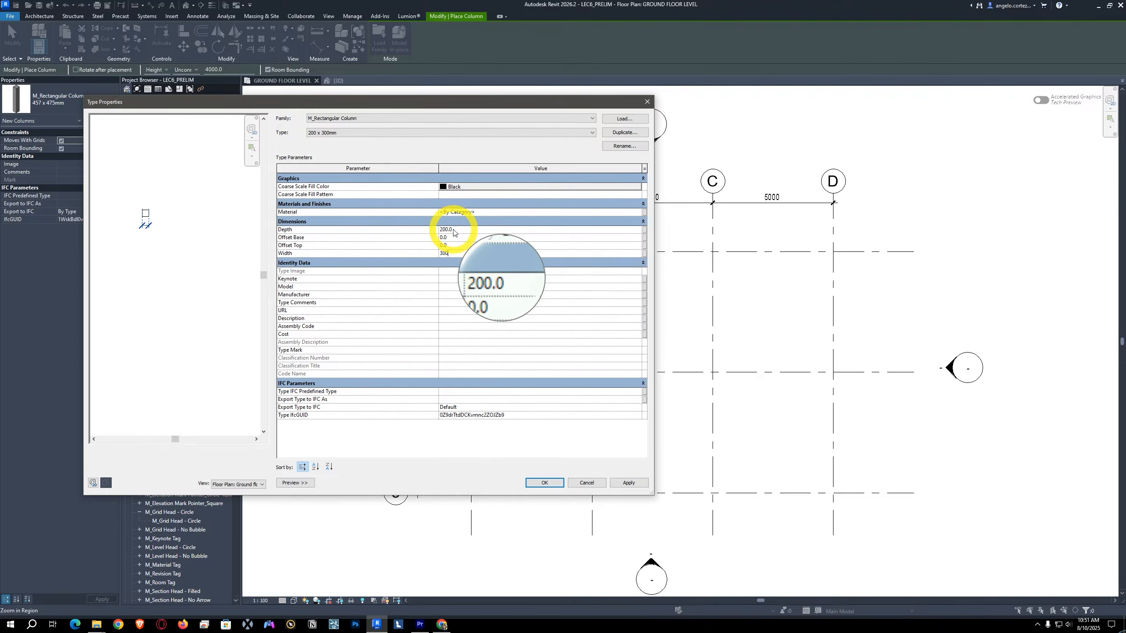
left_click(448, 230)
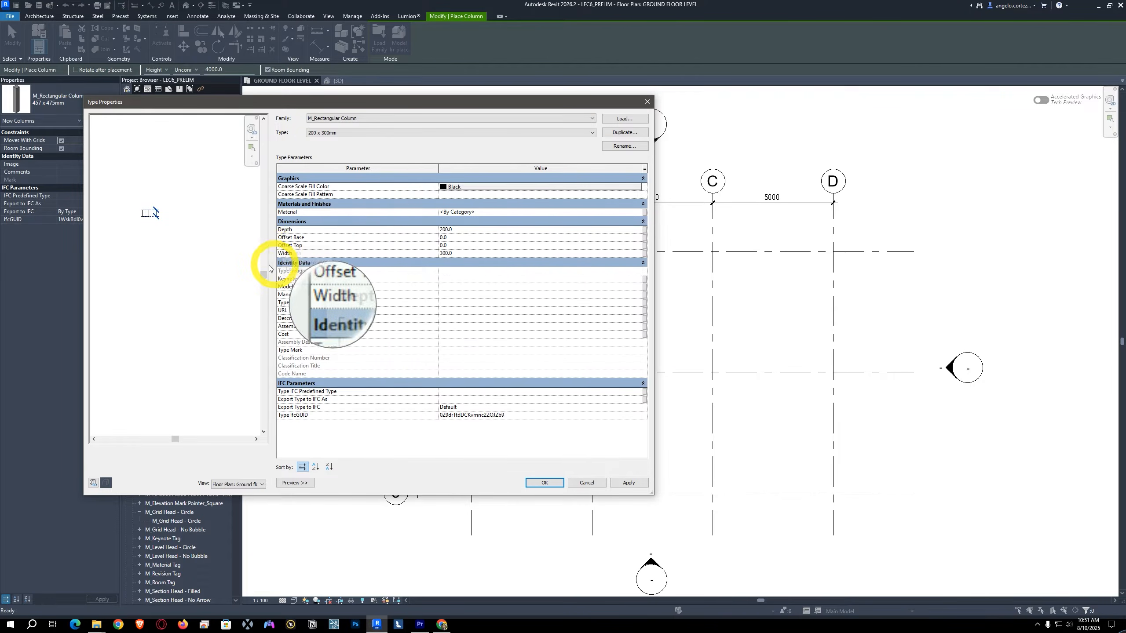
Step: Examine the column type's floor plan preview to see which sides the Depth and Width parameters control
left_click(294, 483)
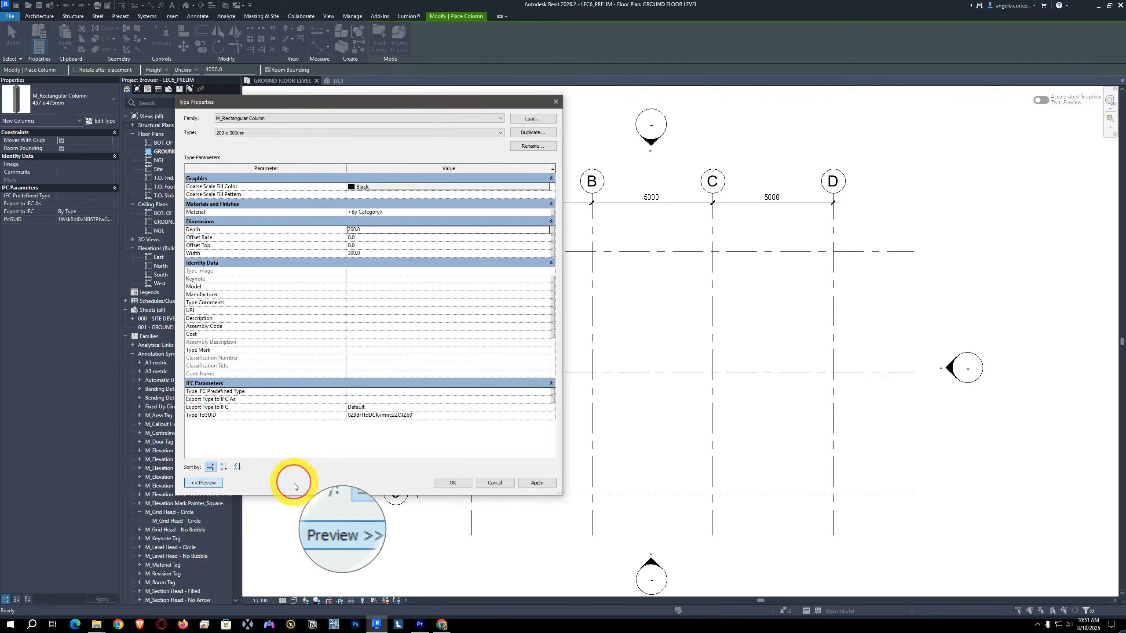
left_click(204, 483)
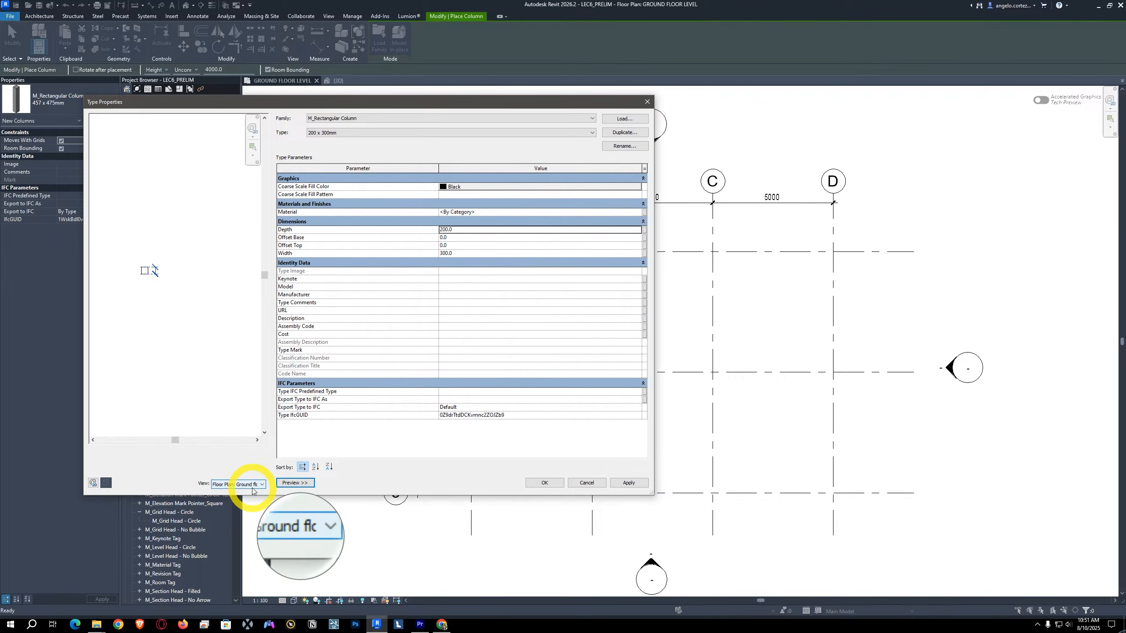
left_click(252, 490)
left_click(197, 367)
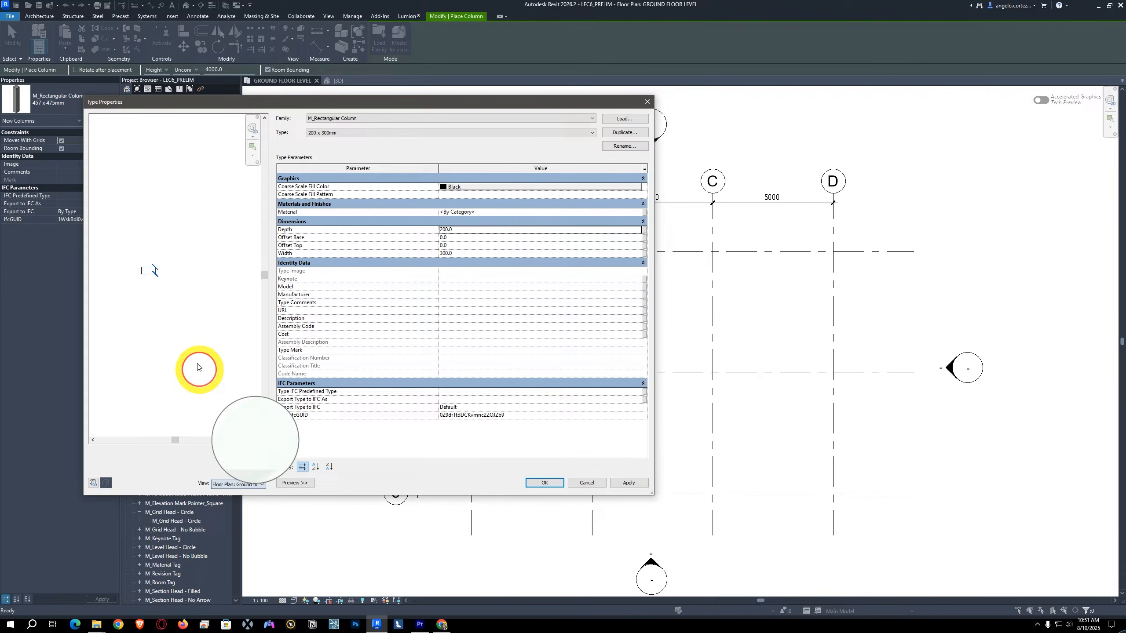
scroll(146, 267, "up", 5)
middle_click_drag(156, 297, 205, 319)
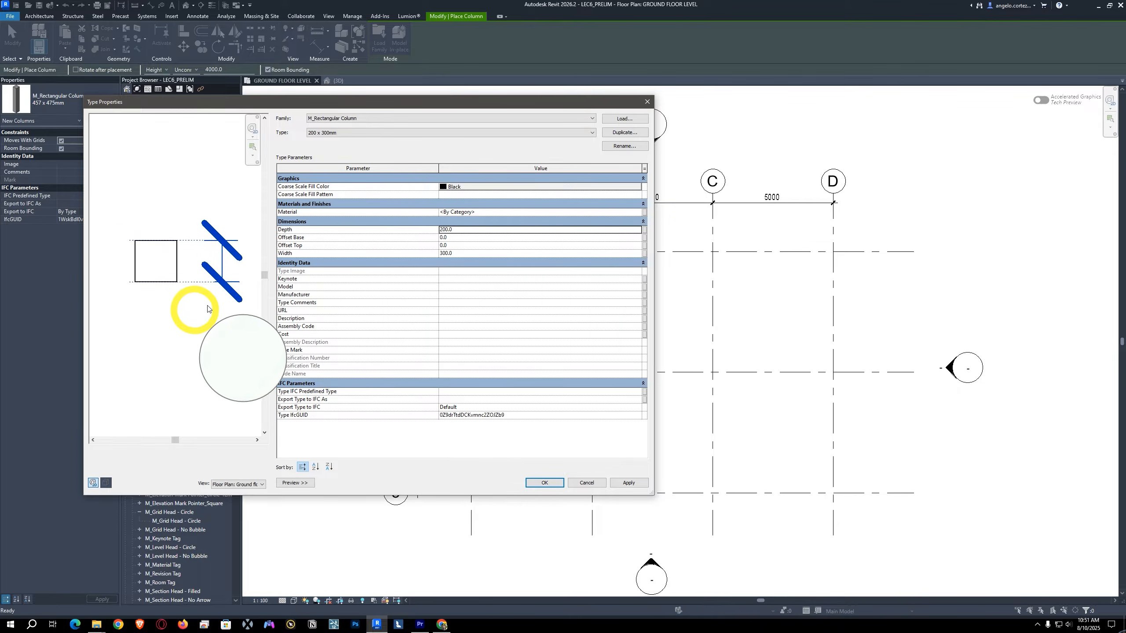
left_click(455, 229)
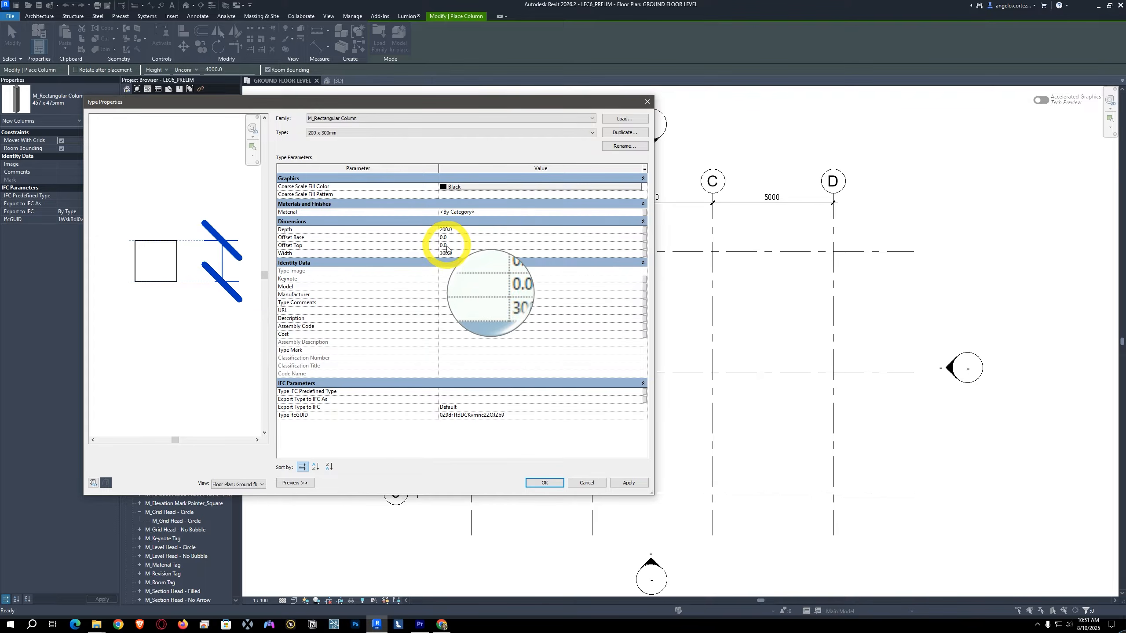
left_click(462, 254)
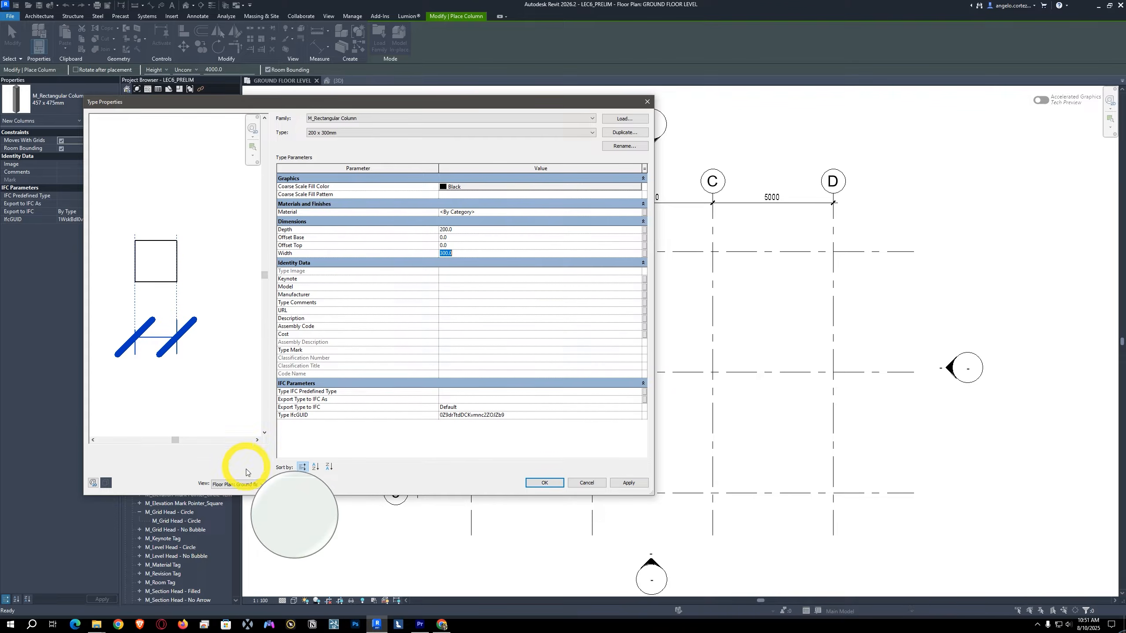
Step: Examine the column type's preview in 3D View 1, the back elevation and the ground floor plan
left_click(242, 484)
left_click(235, 491)
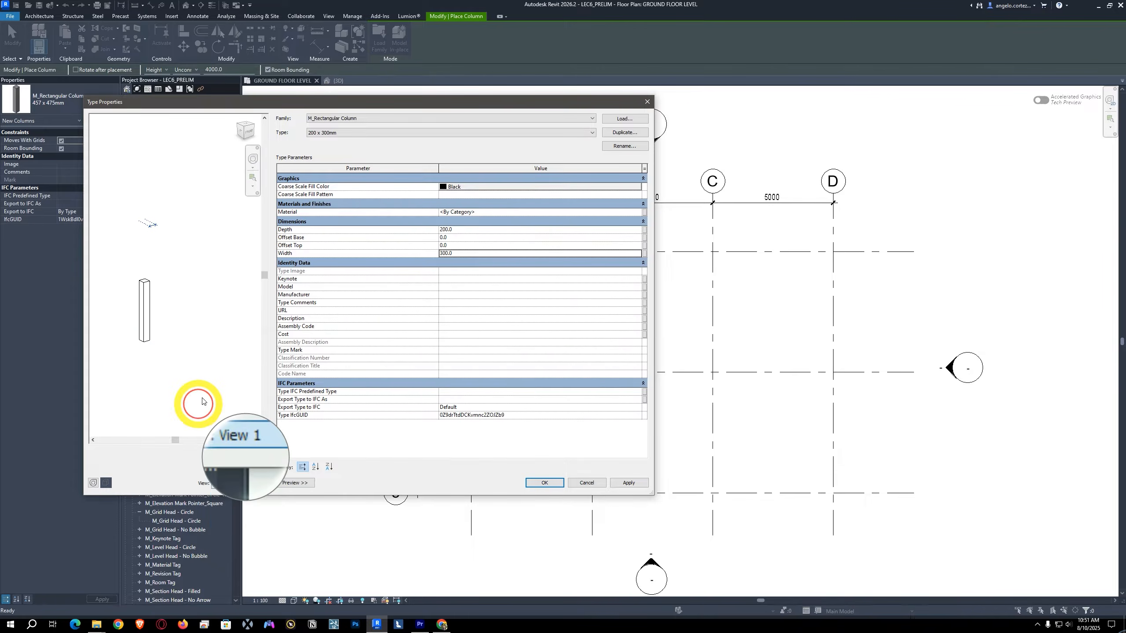
left_click(141, 288)
scroll(142, 287, "up", 3)
middle_click_drag(147, 289, 199, 253)
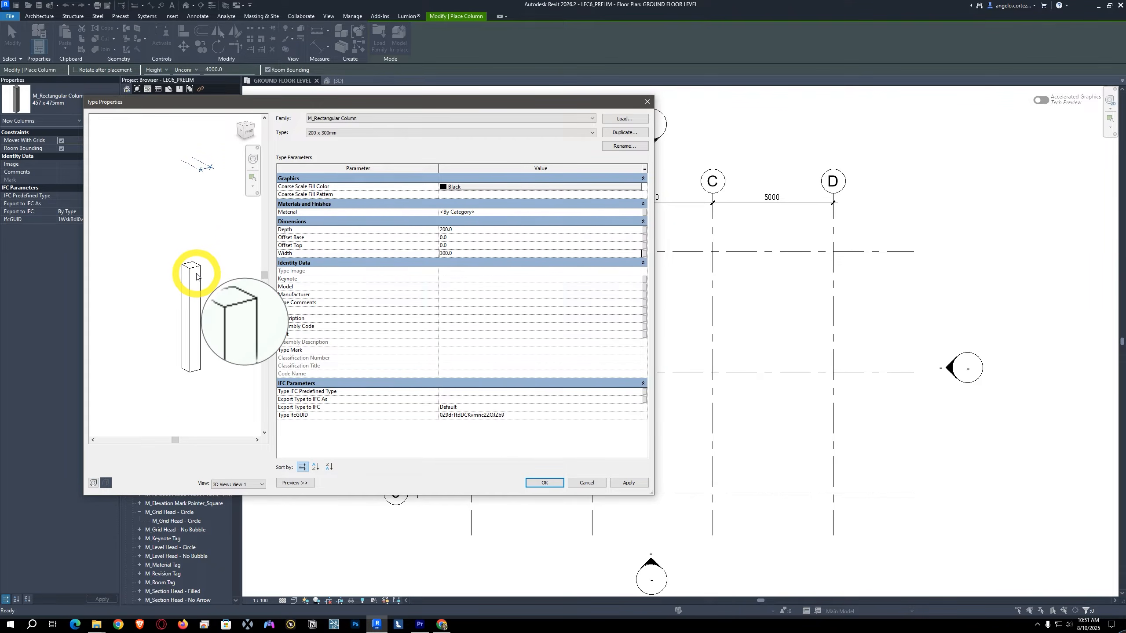
left_click(242, 484)
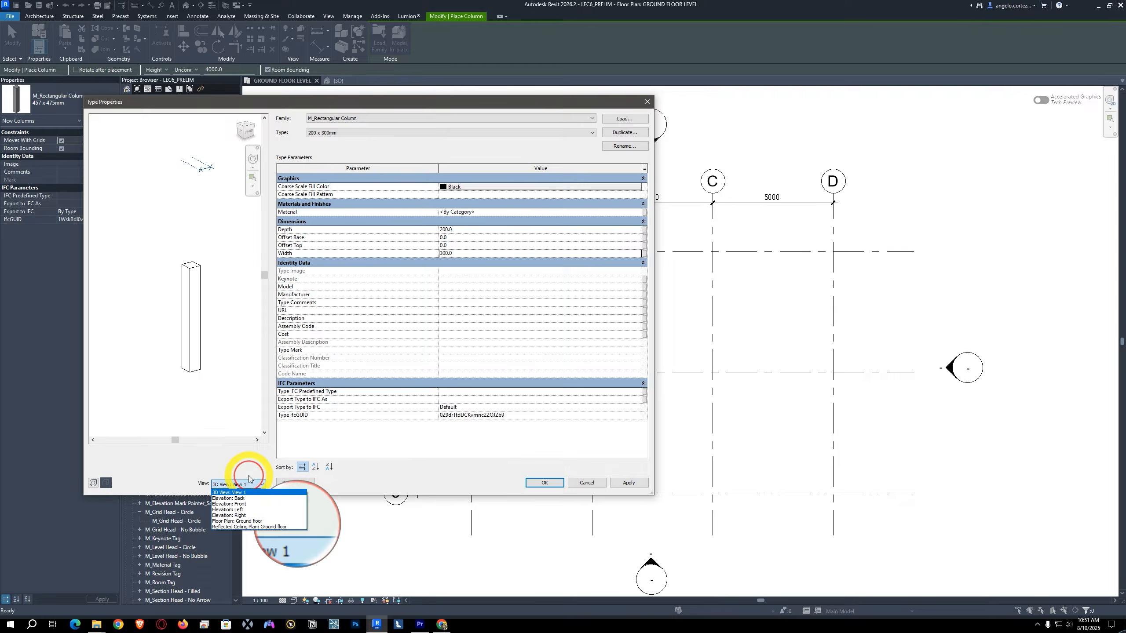
left_click(242, 499)
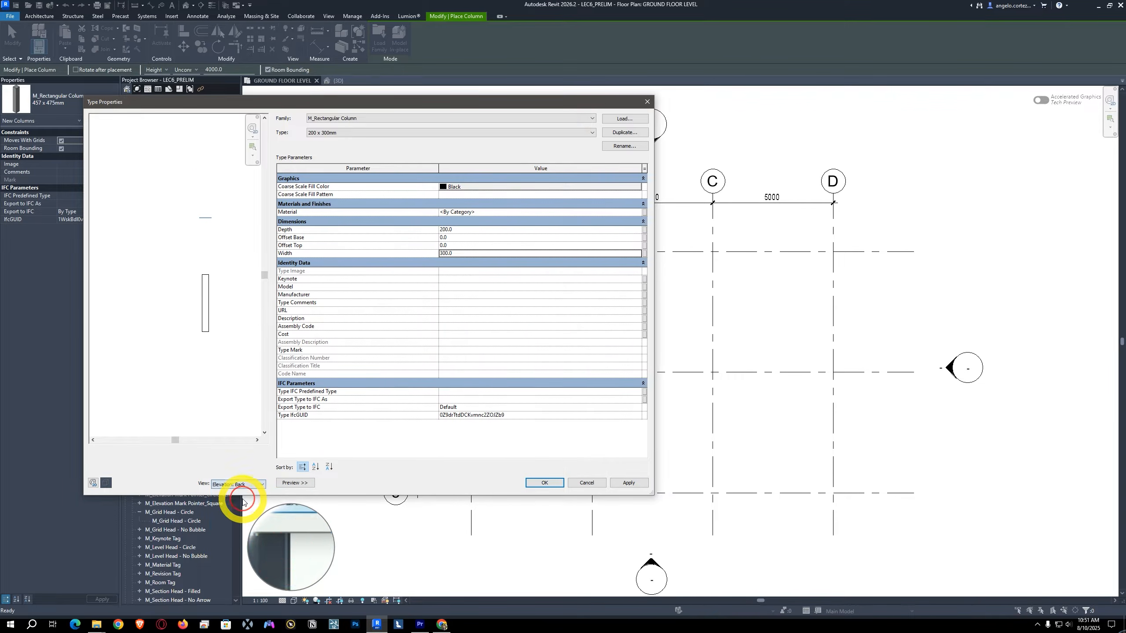
left_click(239, 484)
left_click(248, 530)
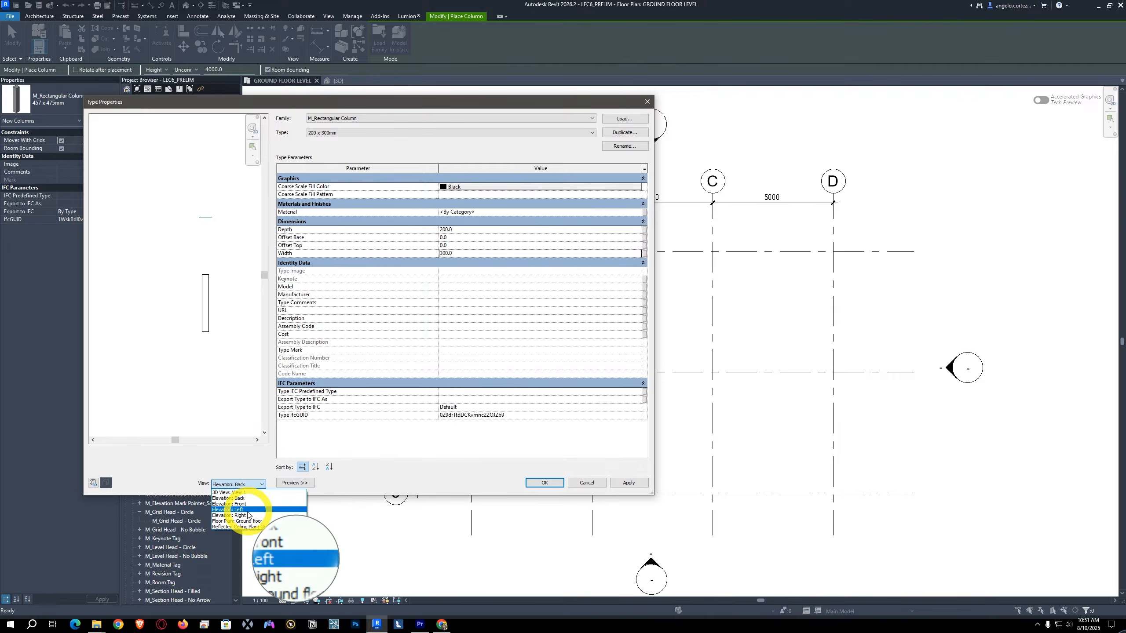
left_click(246, 522)
left_click_drag(218, 367, 198, 298)
scroll(151, 239, "up", 5)
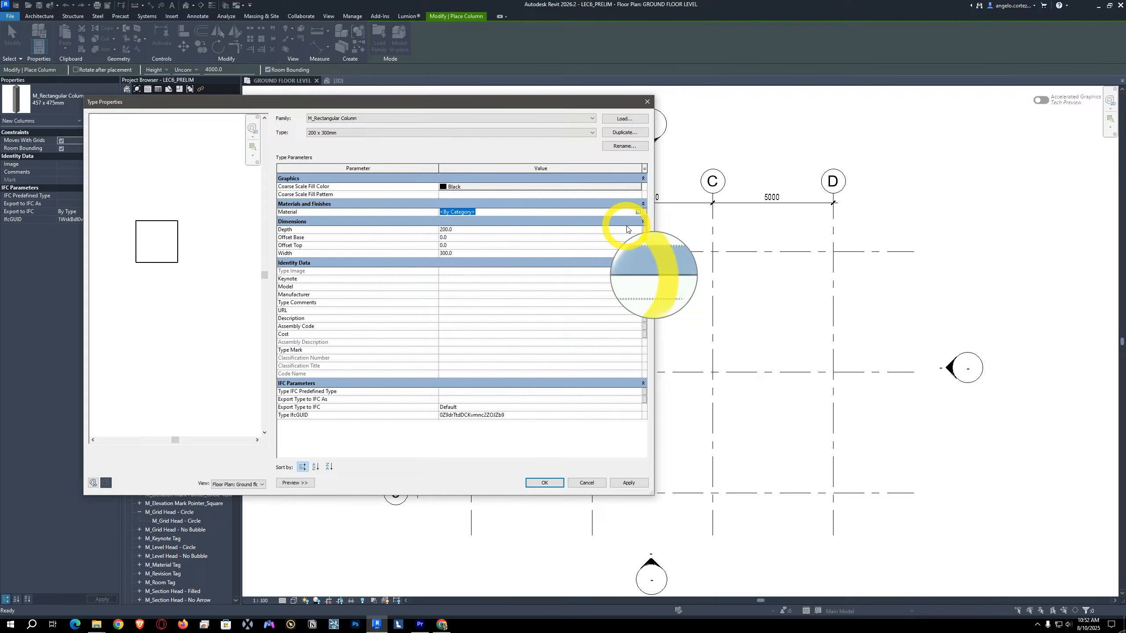
Step: Assign the Plywood, Sheathing material to the 200 x 300mm column type and accept the type properties
left_click(638, 211)
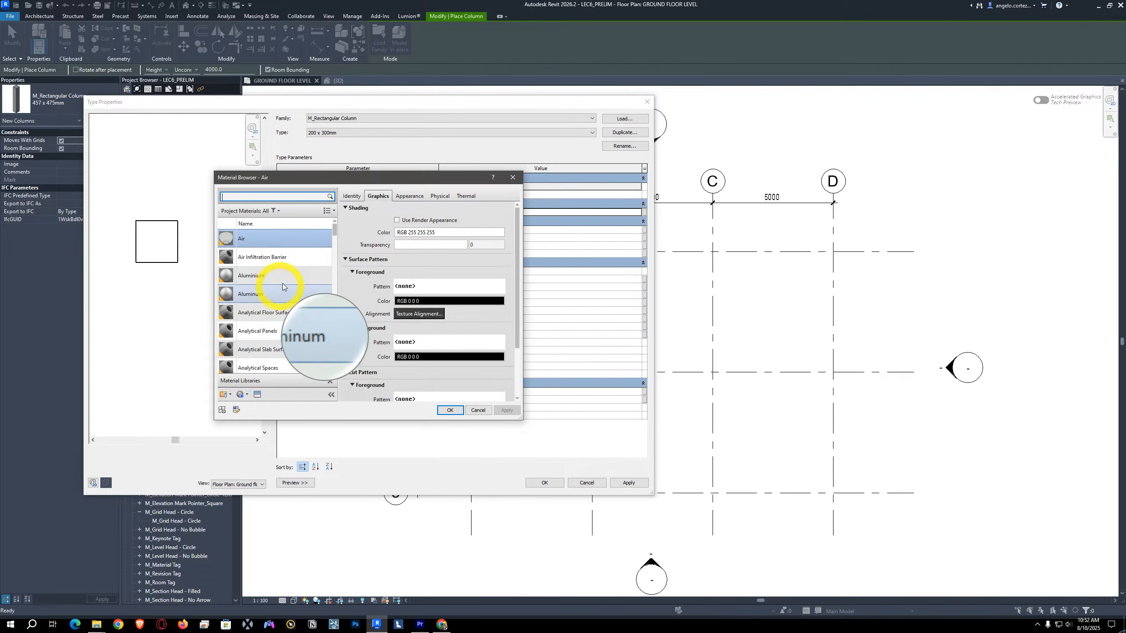
left_click(284, 198)
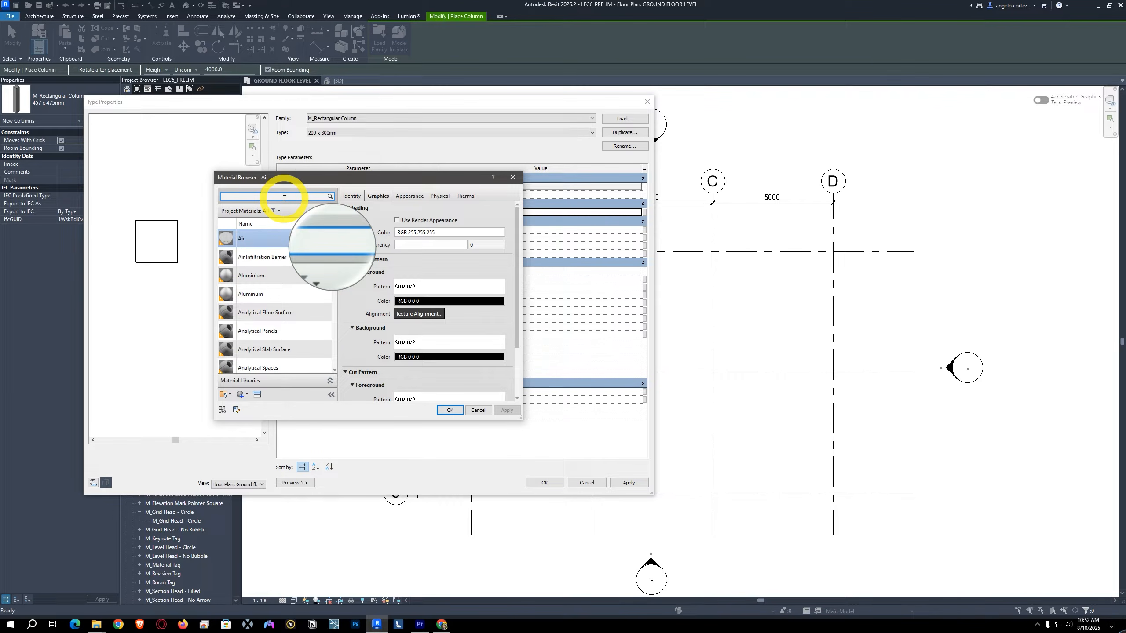
type("PL")
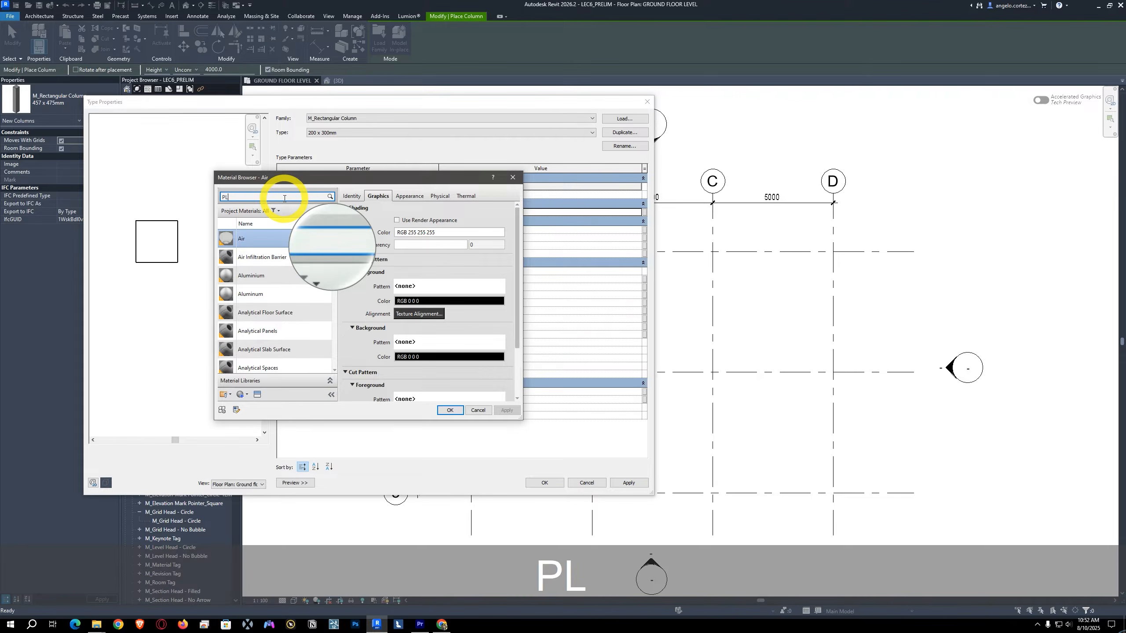
type("YWOOD")
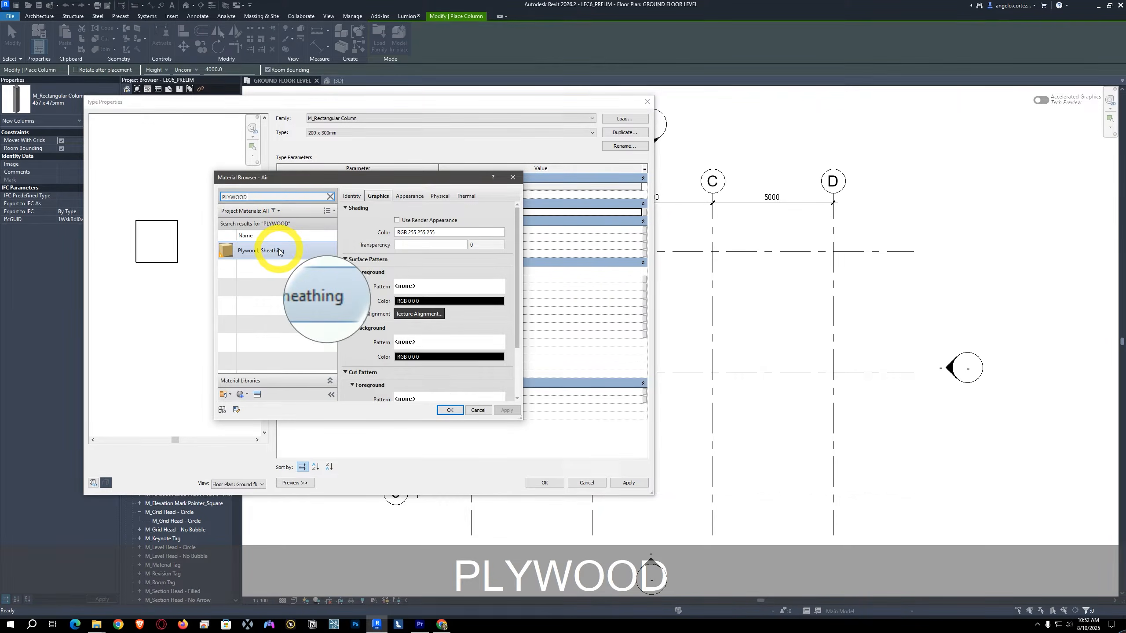
left_click(266, 251)
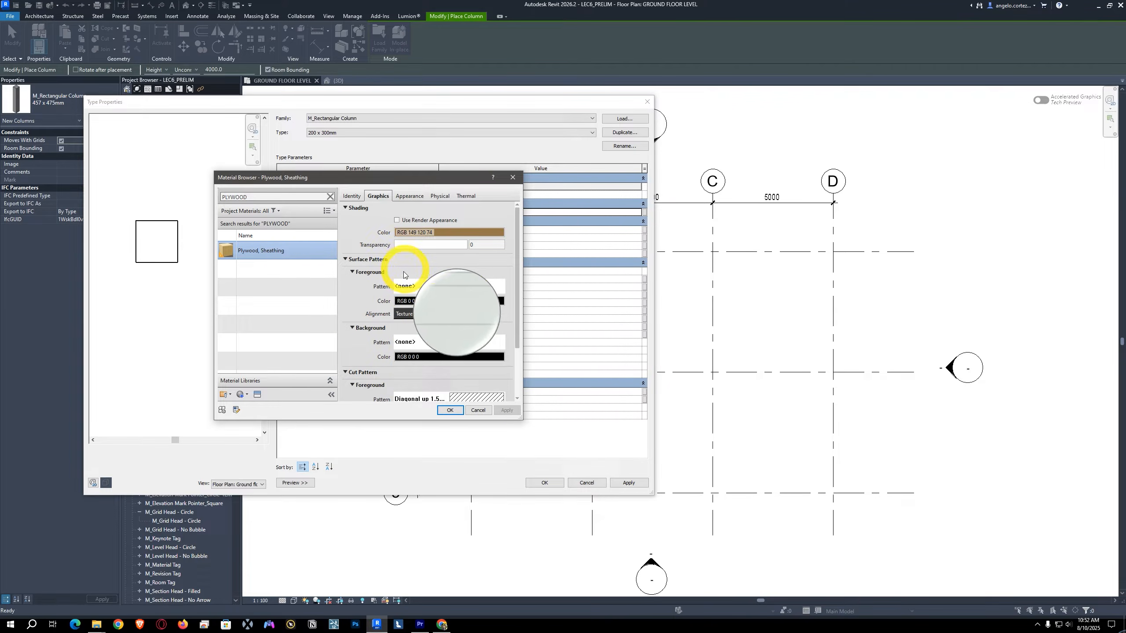
scroll(420, 332, "down", 1)
scroll(420, 332, "down", 2)
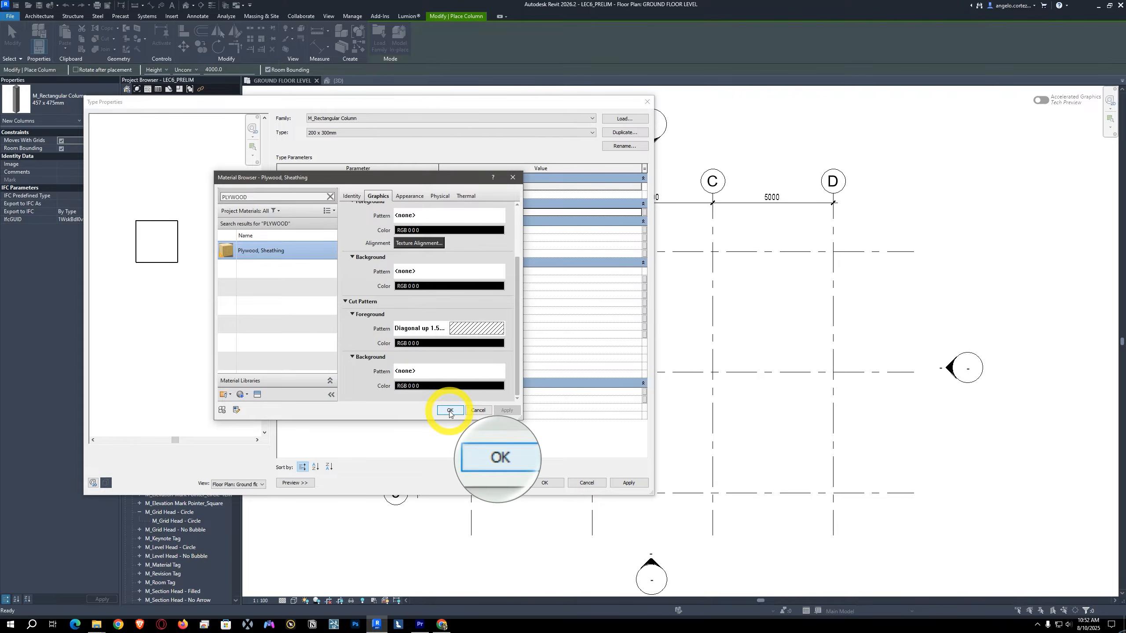
left_click(449, 410)
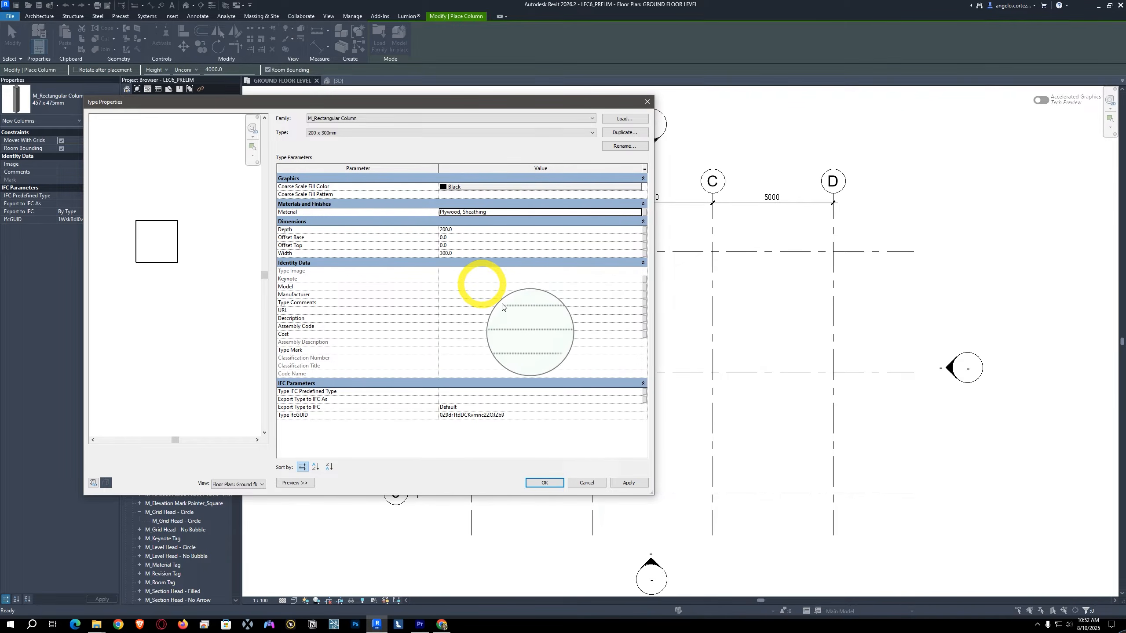
left_click(628, 482)
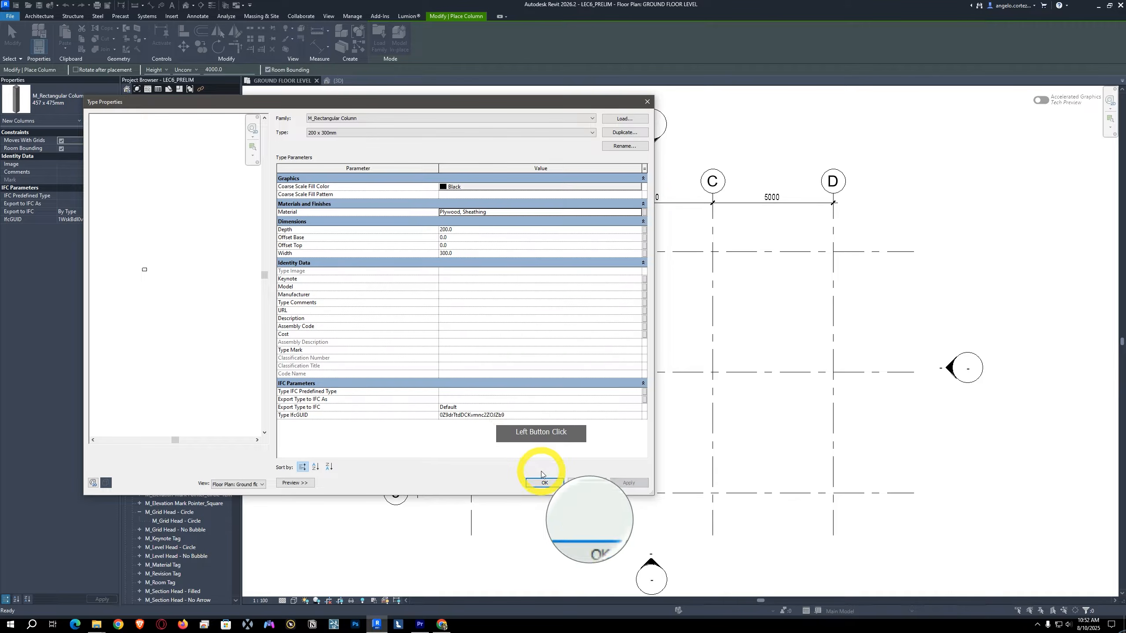
left_click(544, 482)
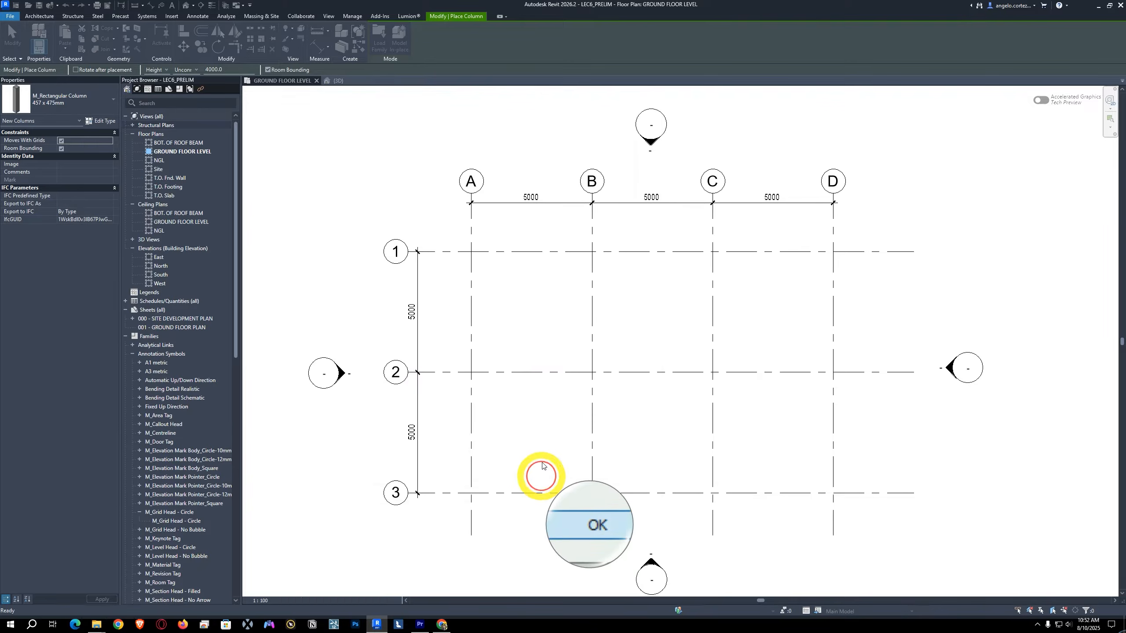
Step: Cycle the unplaced column through its 90-degree rotations, ending with its long side horizontal
scroll(476, 300, "up", 8)
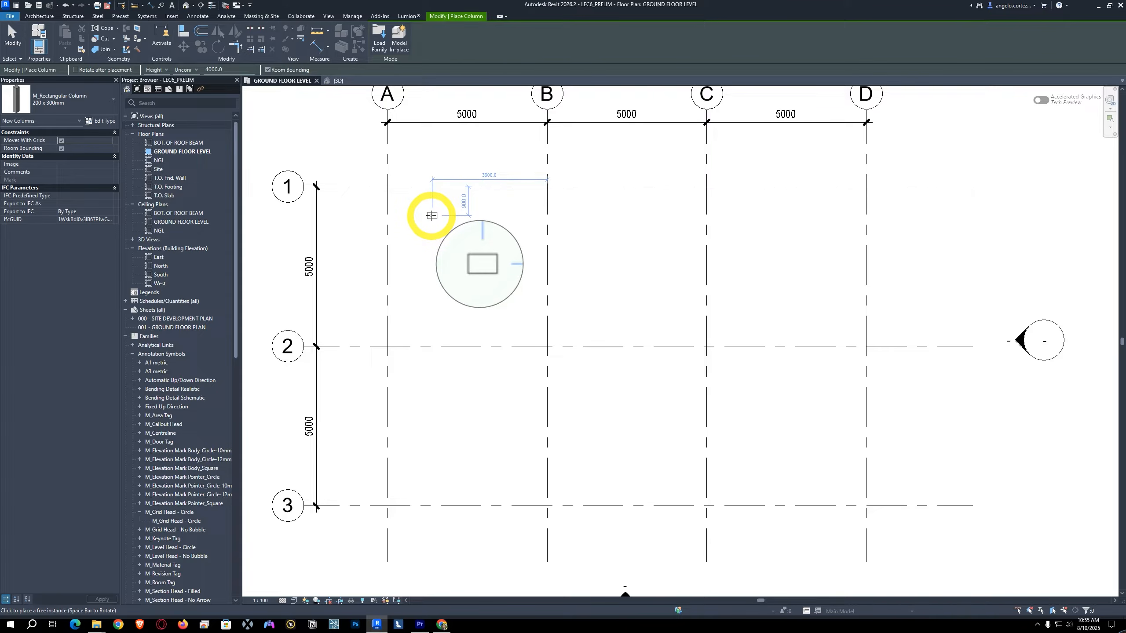
key("space")
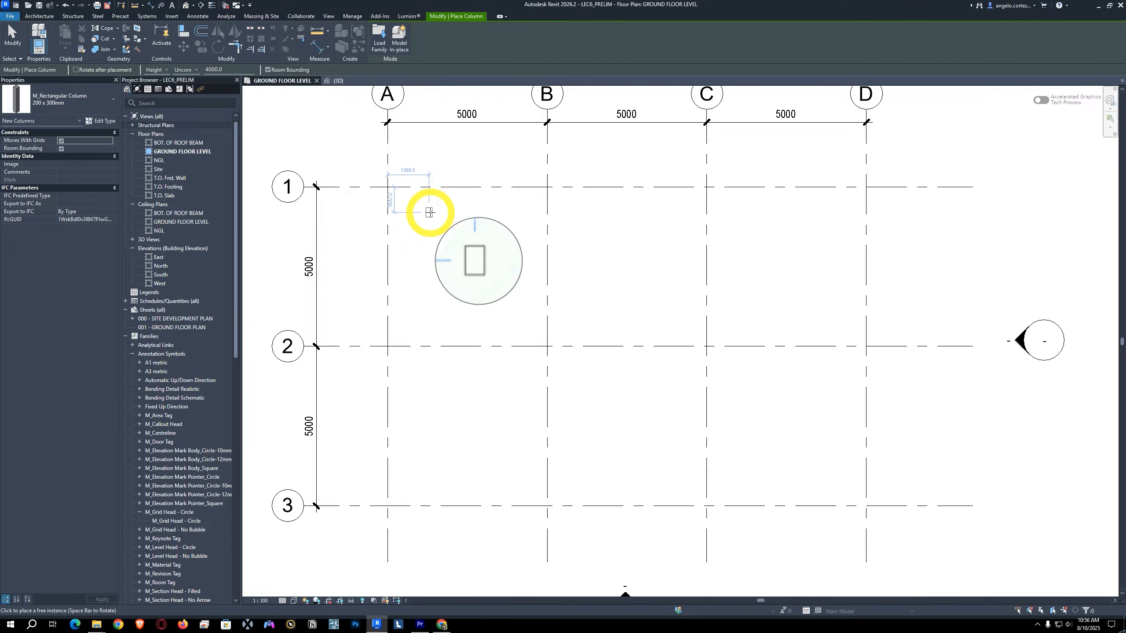
key("space")
key("space")
key("space")
key("space")
key("space")
key("space")
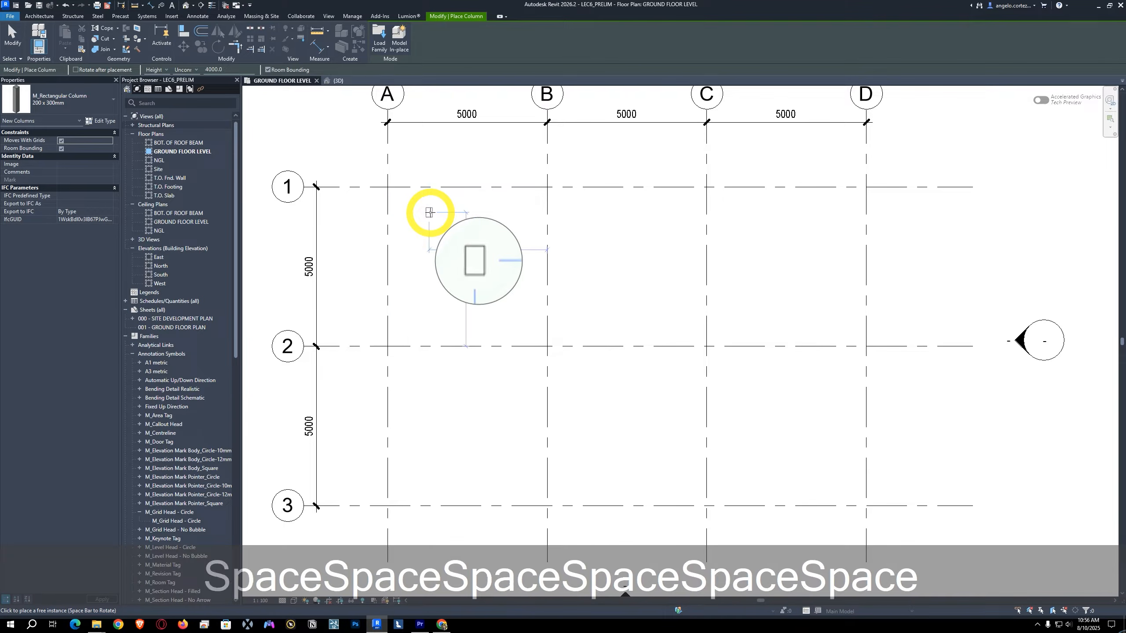
key("space")
key("space")
key("space")
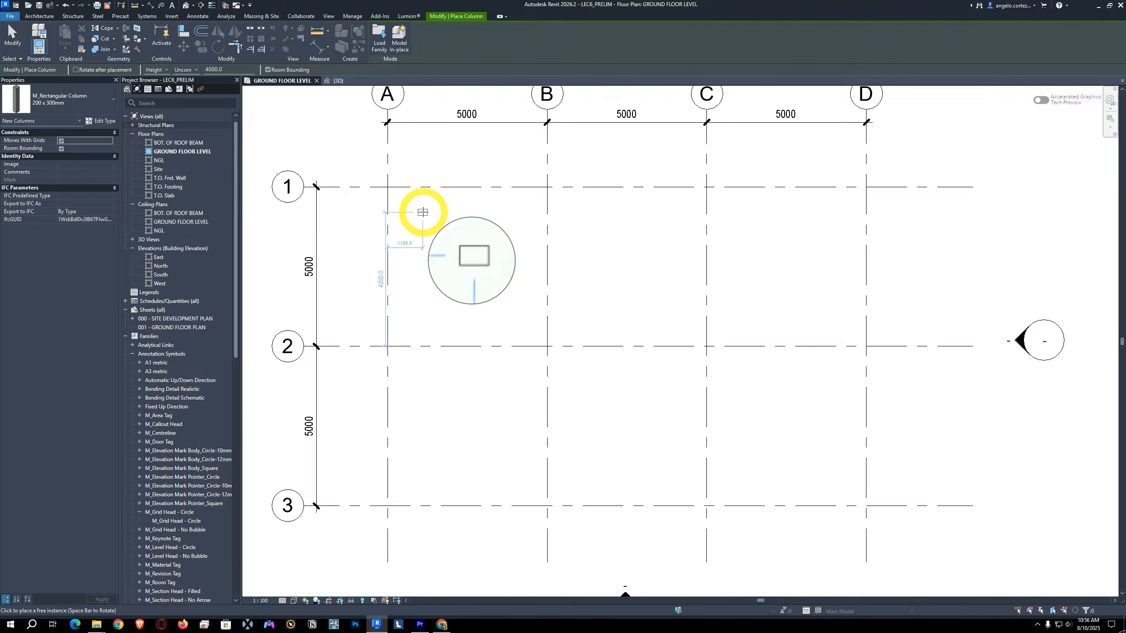
middle_click_drag(422, 206, 446, 227)
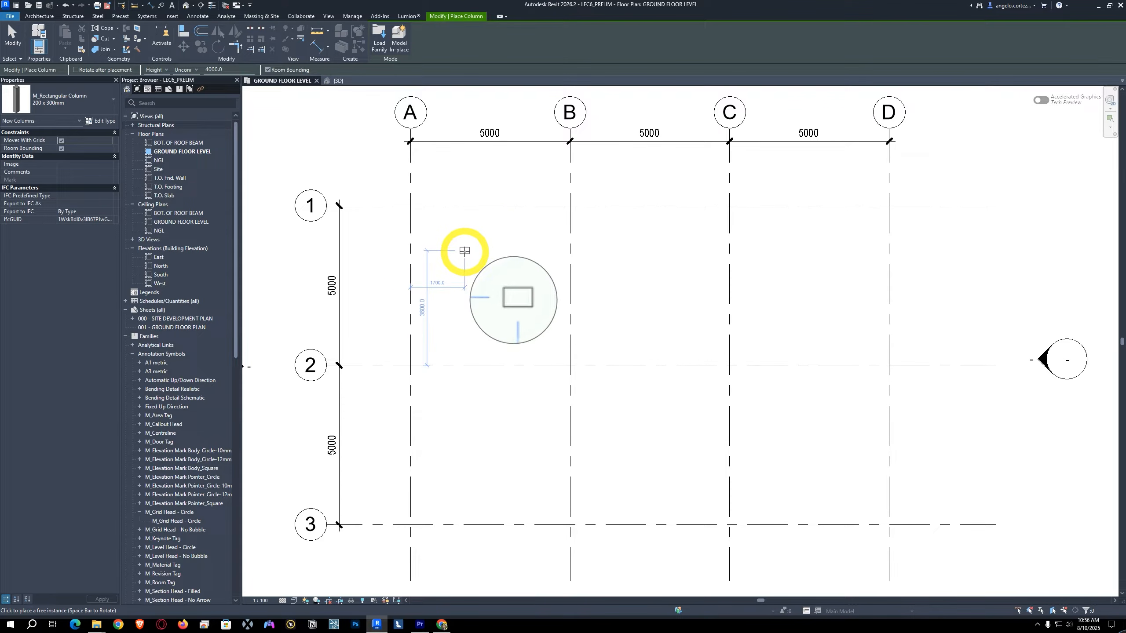
Step: Try constraining the column by Depth down to the T.O. Footing level
left_click(161, 70)
left_click(156, 74)
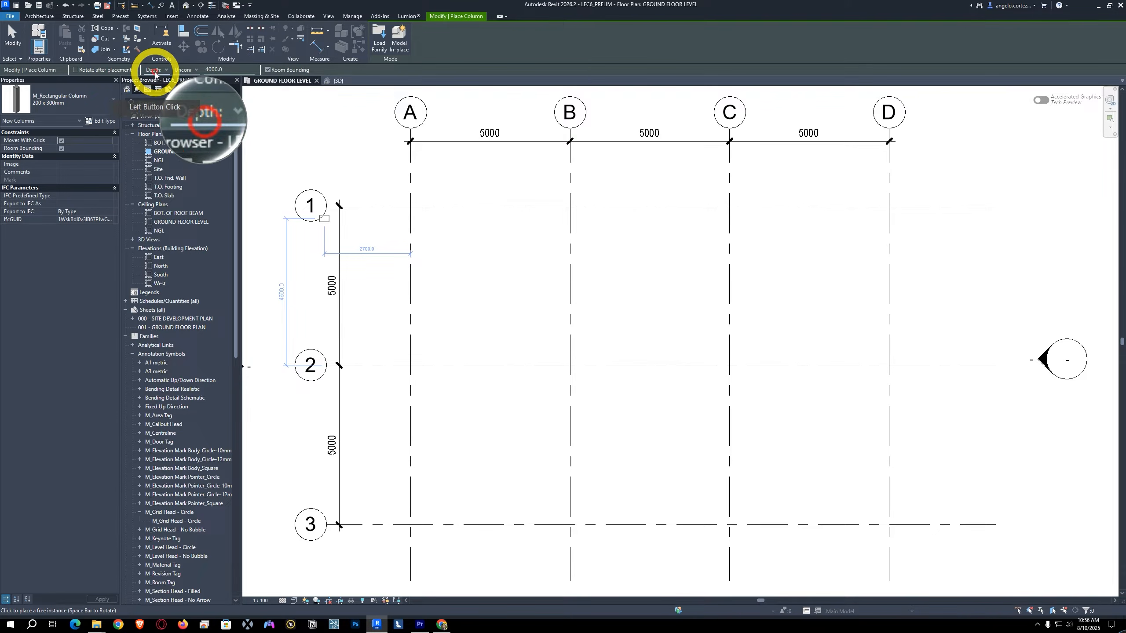
left_click(184, 70)
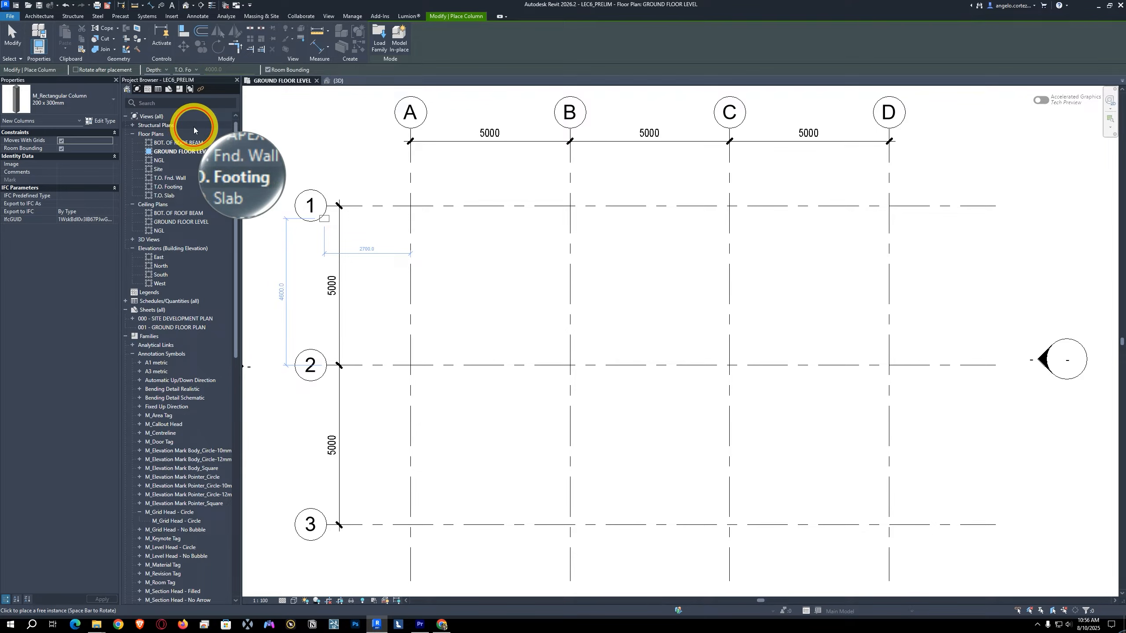
Step: Set the column to extend by Height up to the BOT. OF ROOF BEAM level
left_click(156, 70)
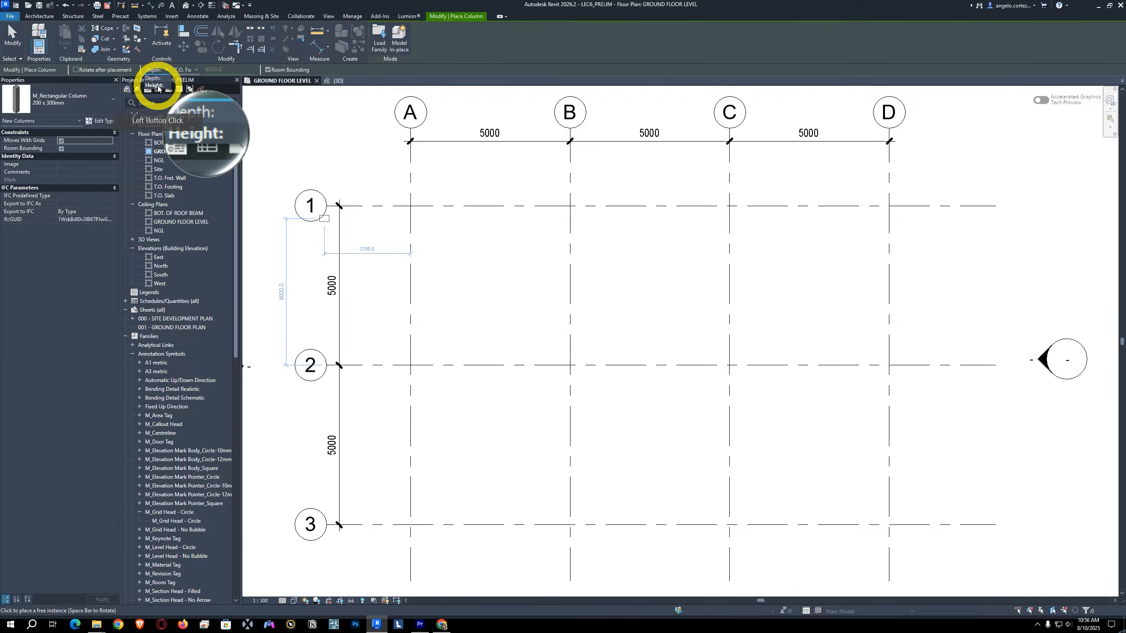
left_click(158, 86)
left_click(183, 69)
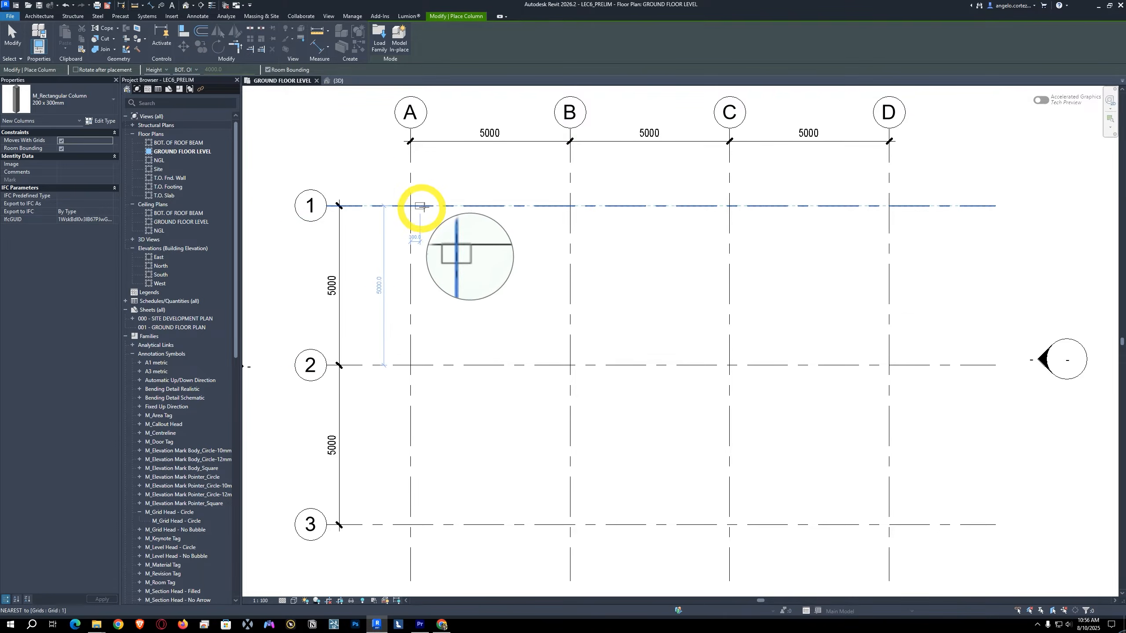
Step: Place one 200 x 300mm column centred on the intersection of grids A and 1, and end column placement
middle_click_drag(425, 214, 442, 232)
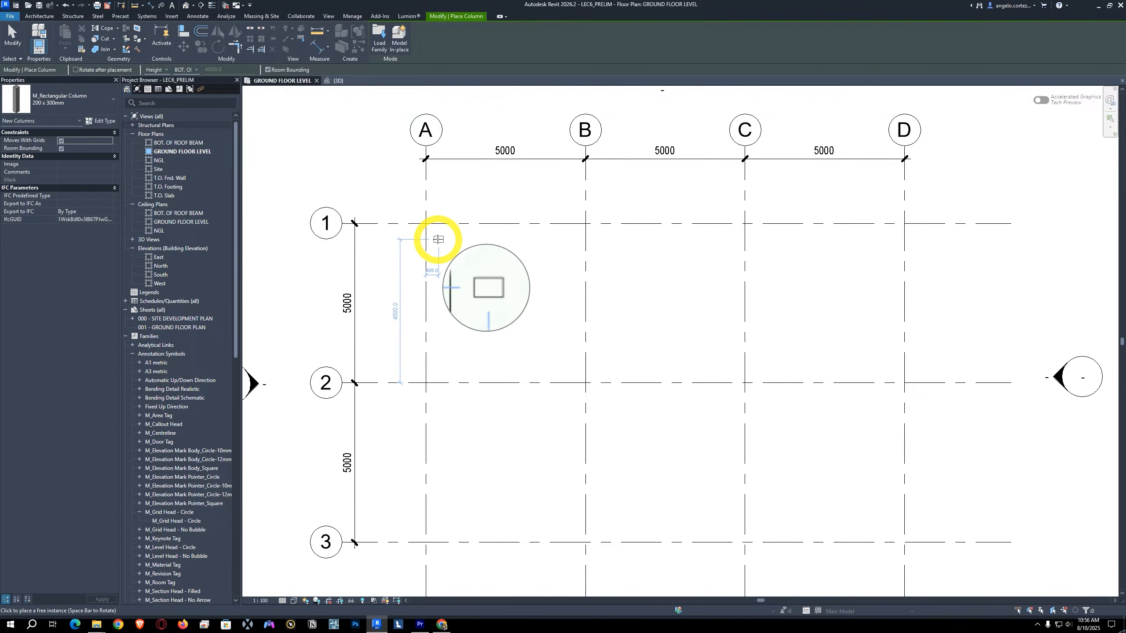
scroll(438, 240, "up", 3)
scroll(432, 231, "up", 3)
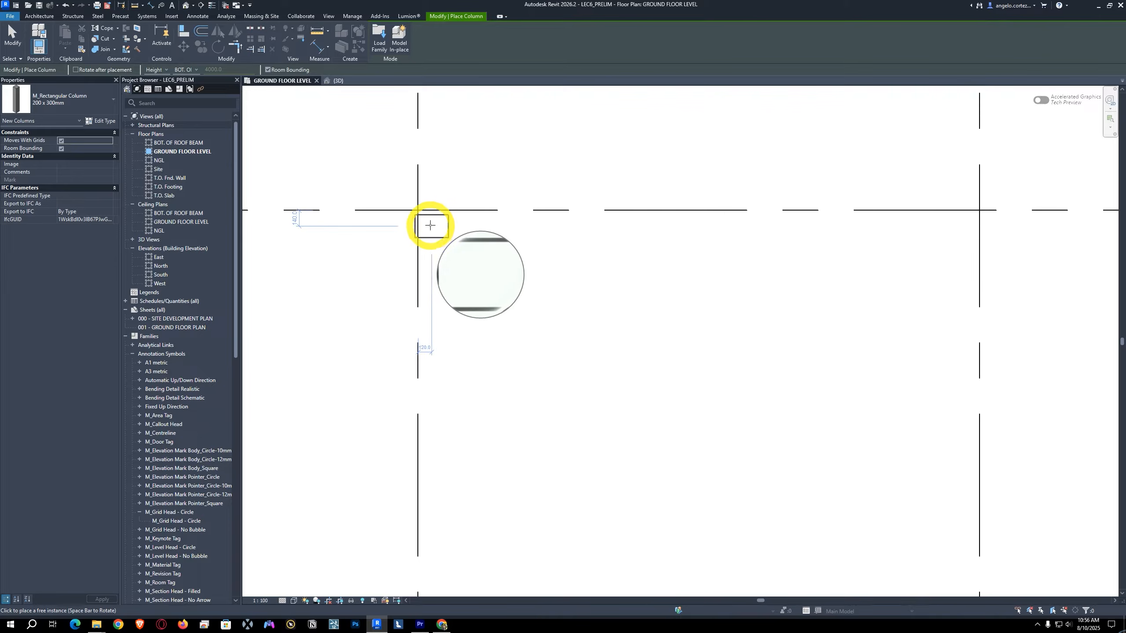
middle_click_drag(430, 226, 499, 268)
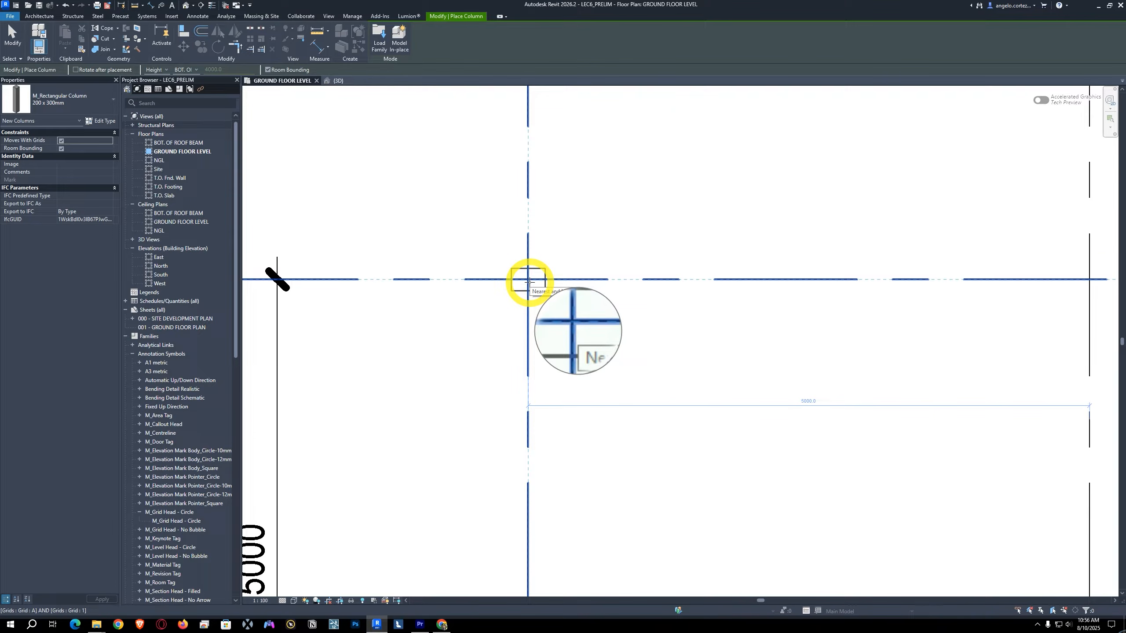
left_click(529, 281)
scroll(578, 334, "down", 2)
middle_click_drag(578, 334, 556, 325)
key("Escape")
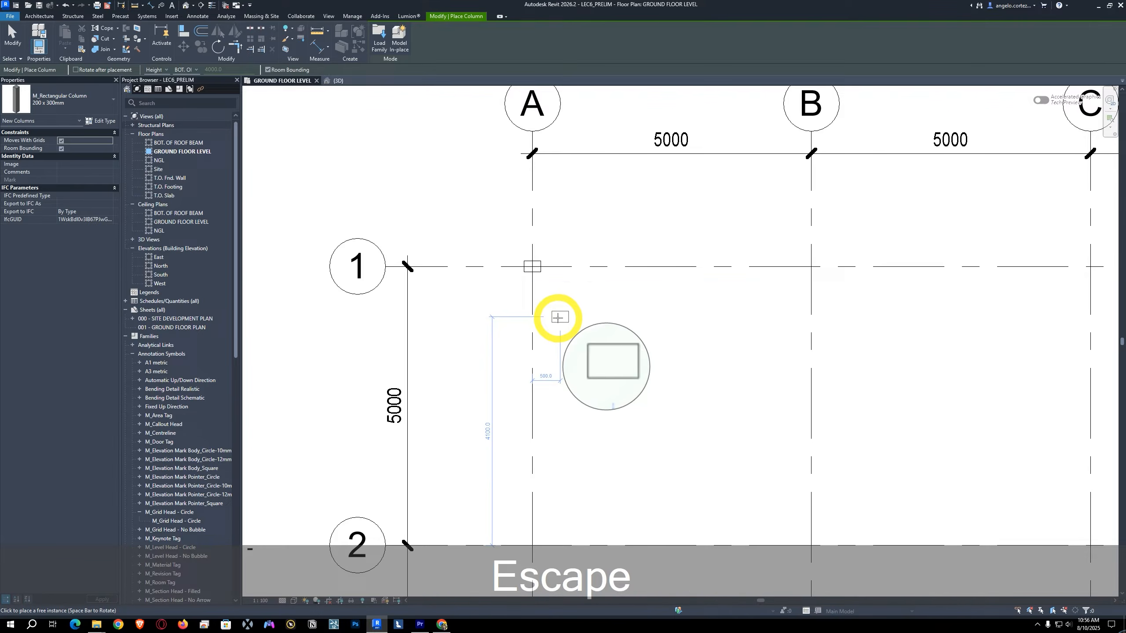
key("Escape")
key("Escape")
Step: Unpin grid A, try moving it away from grid B to test whether the column follows, and pin it again
left_click(534, 222)
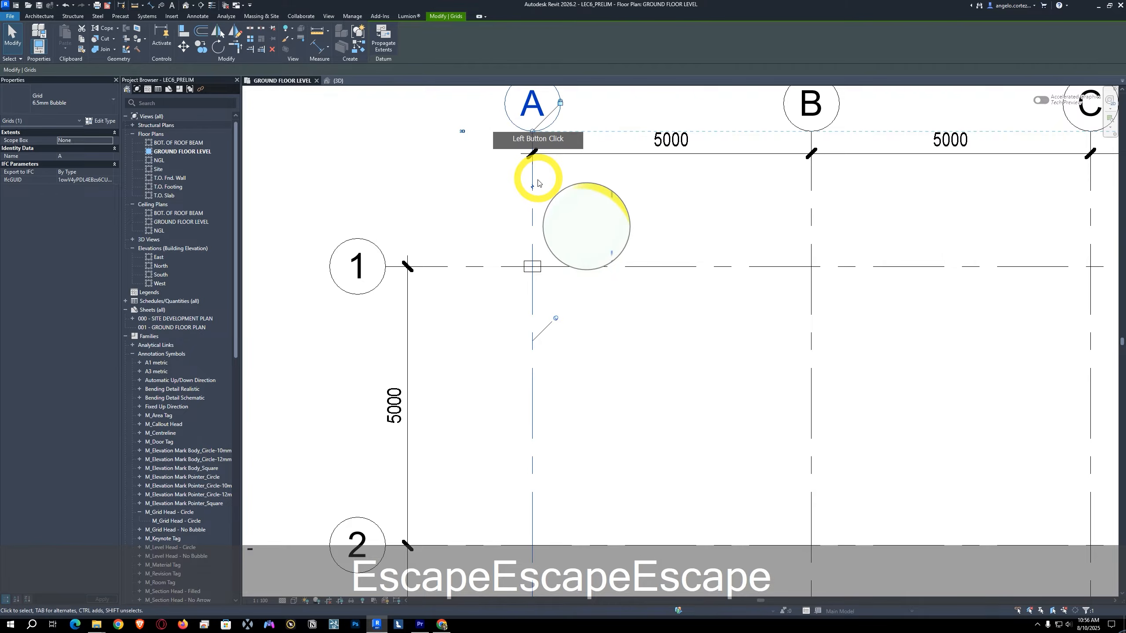
left_click(559, 321)
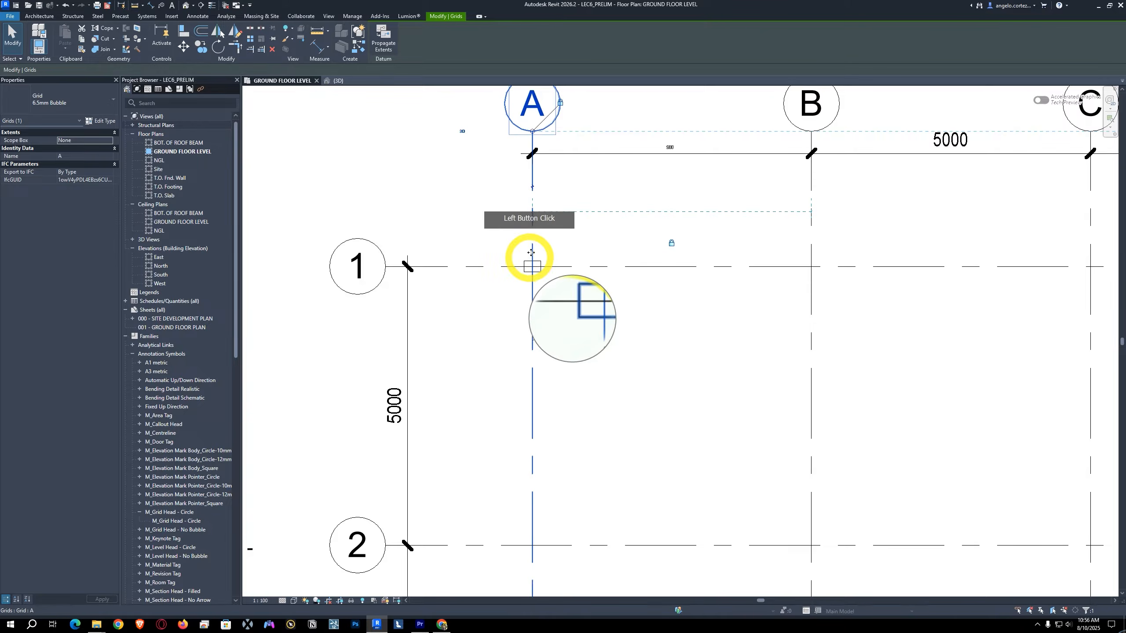
left_click_drag(530, 247, 511, 266)
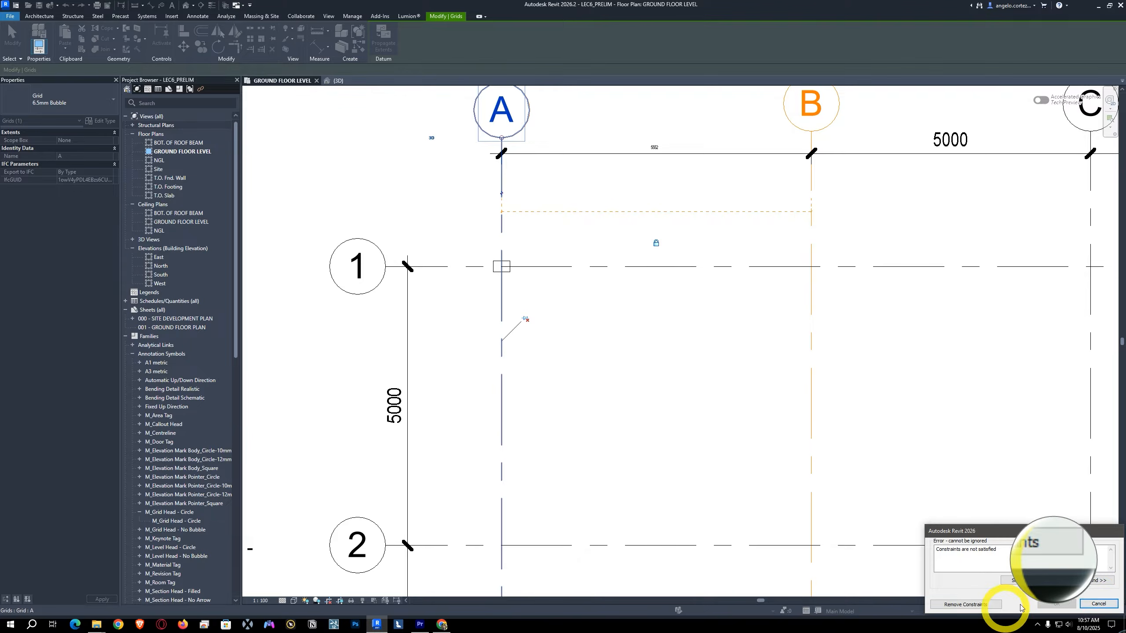
left_click(1099, 604)
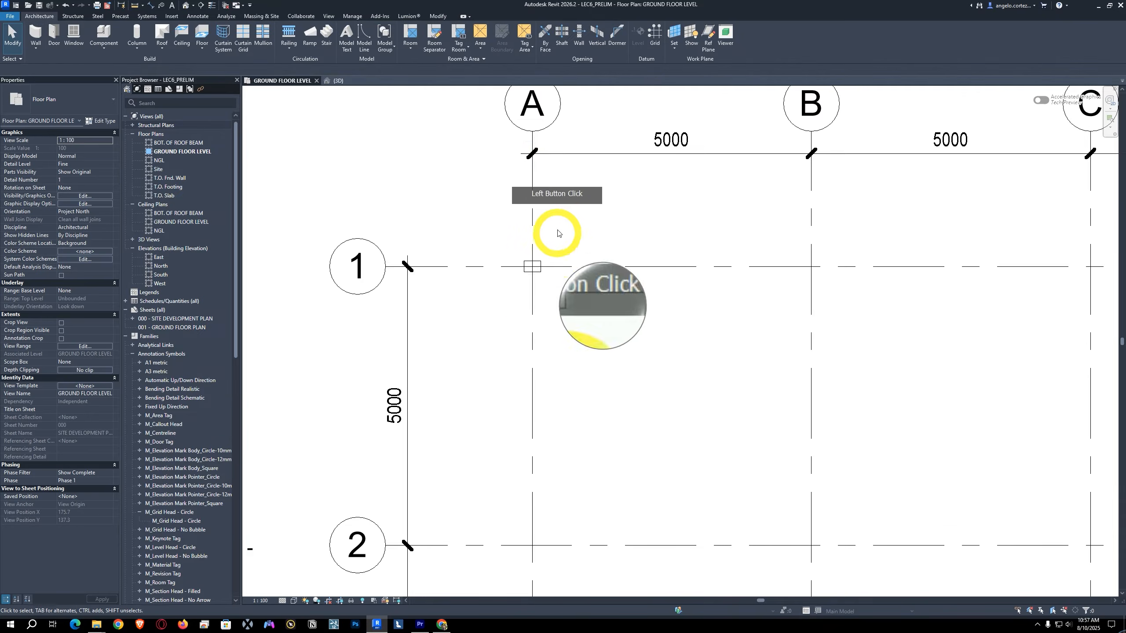
left_click(533, 213)
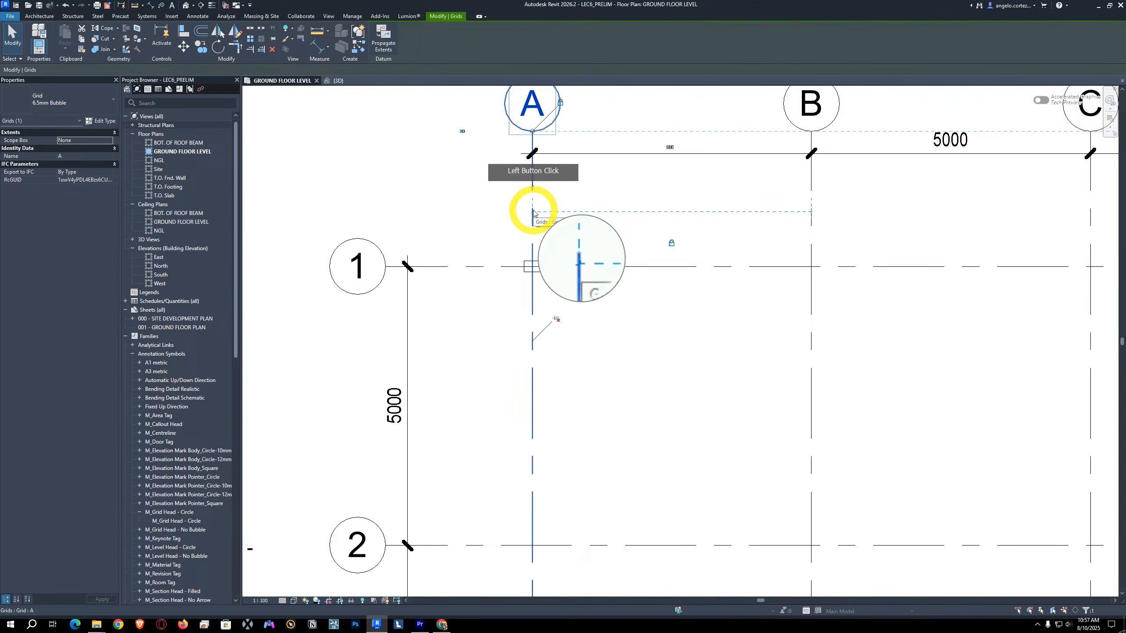
key("p")
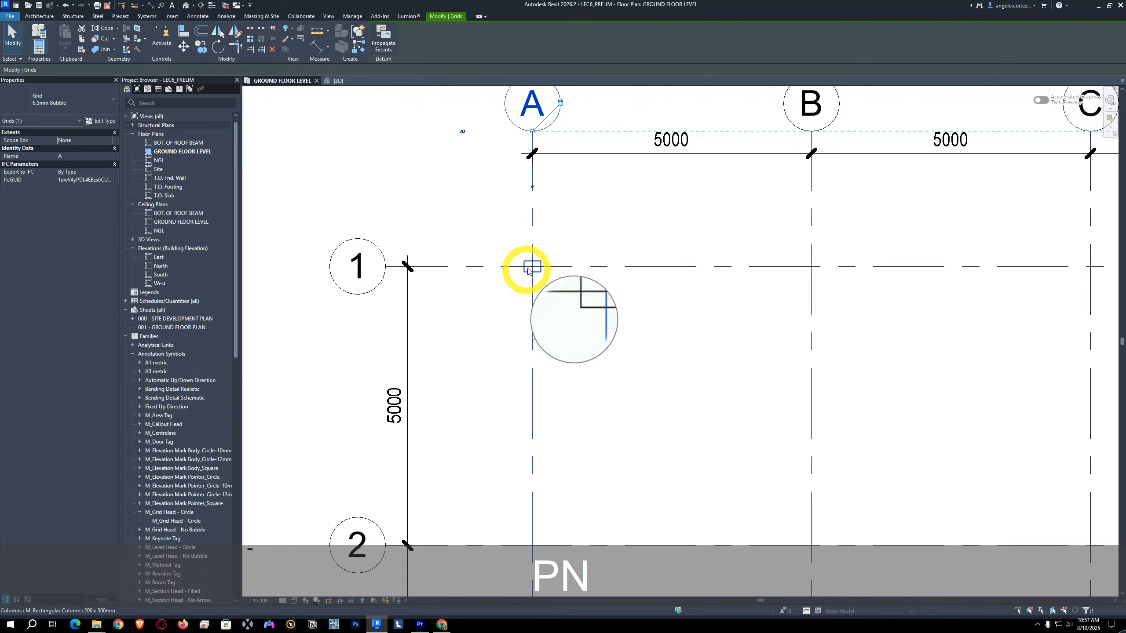
Step: Select the column at A-1, switch to the 3D view and examine its height against the level lines
left_click(528, 271)
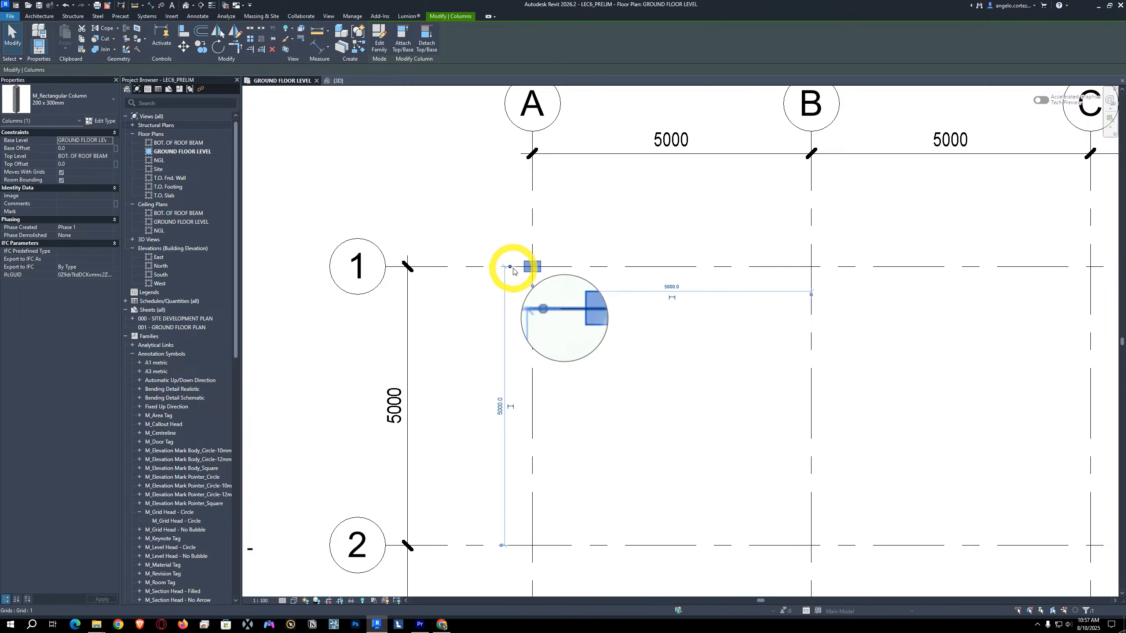
left_click(337, 80)
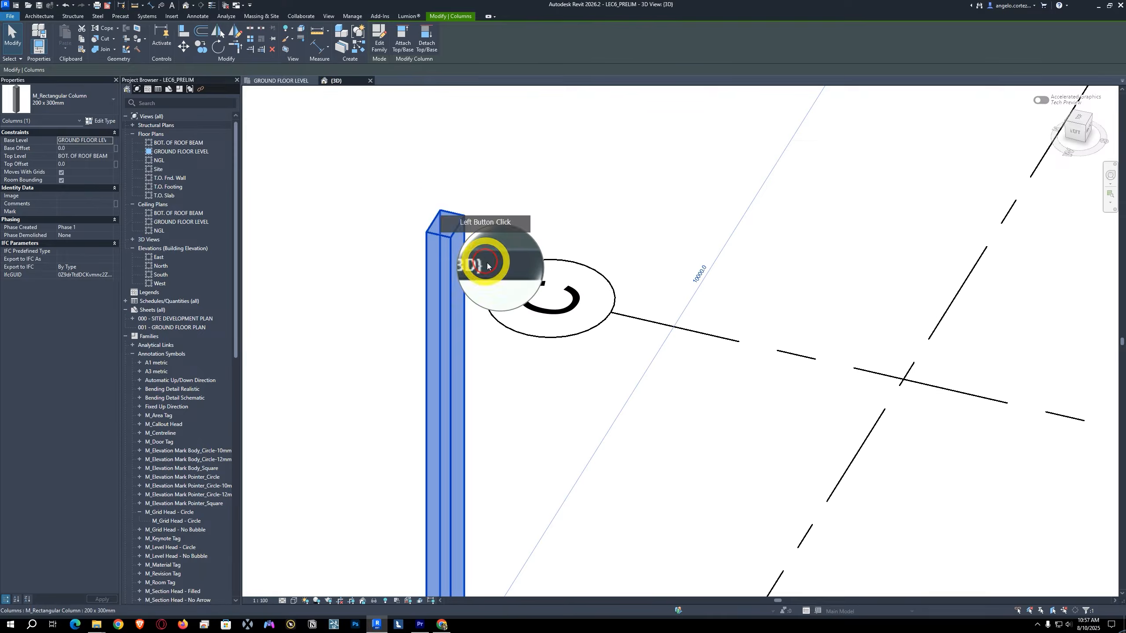
scroll(545, 316, "down", 2)
key("Escape")
scroll(548, 357, "down", 4)
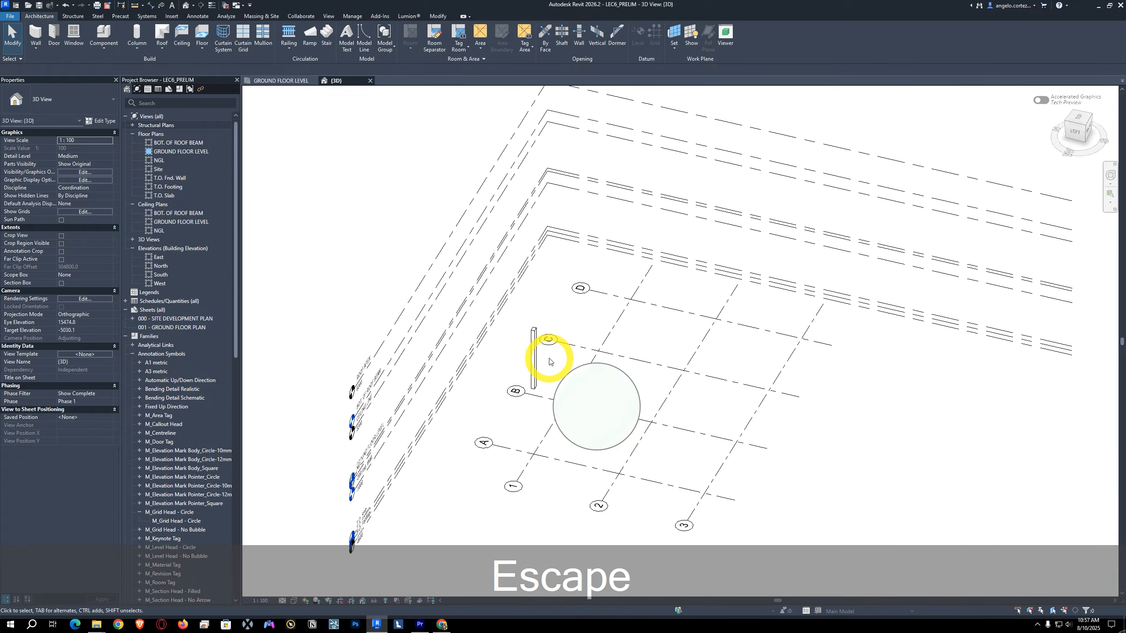
middle_click_drag(529, 303, 649, 327, "shift")
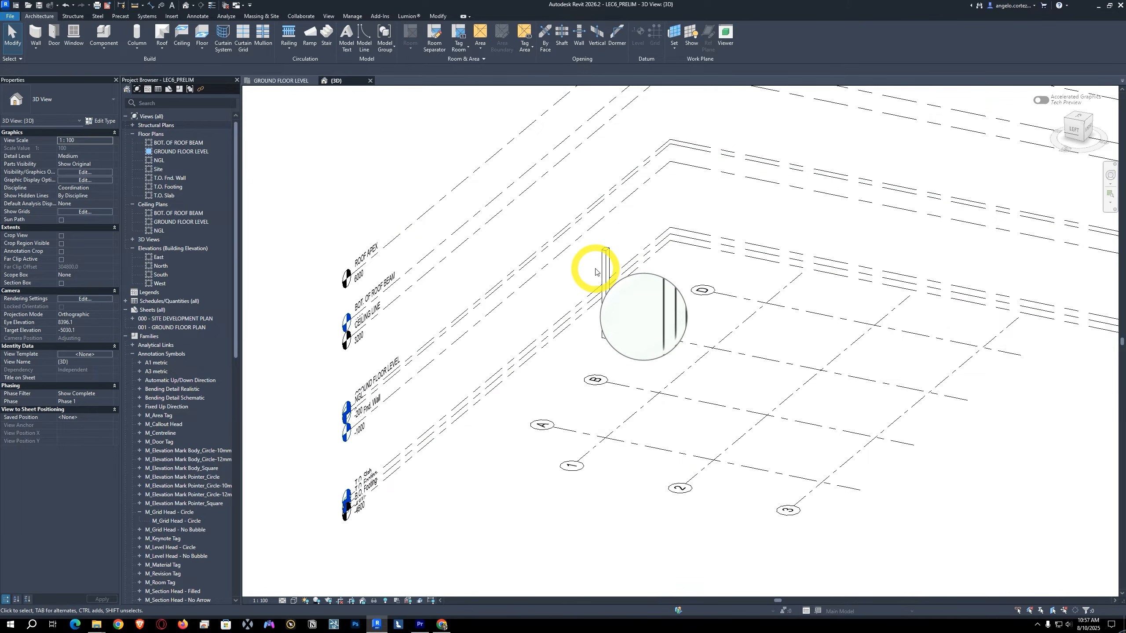
Step: Tile the 3D view and ground floor plan side by side, with the column in sight in both
key("w")
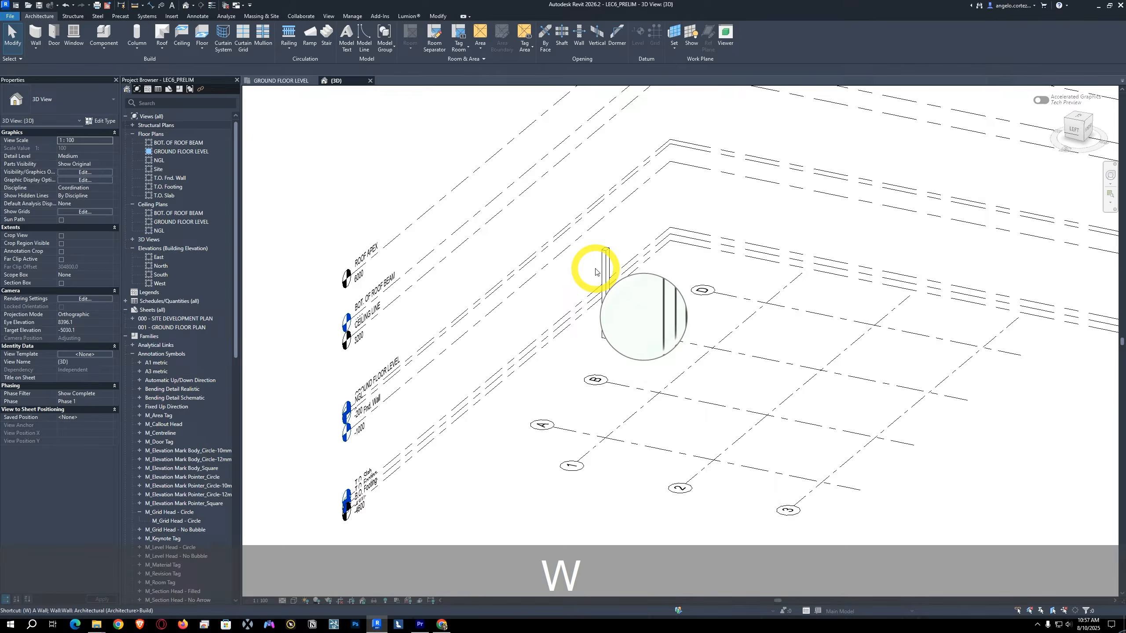
key("t")
middle_click_drag(596, 311, 502, 346)
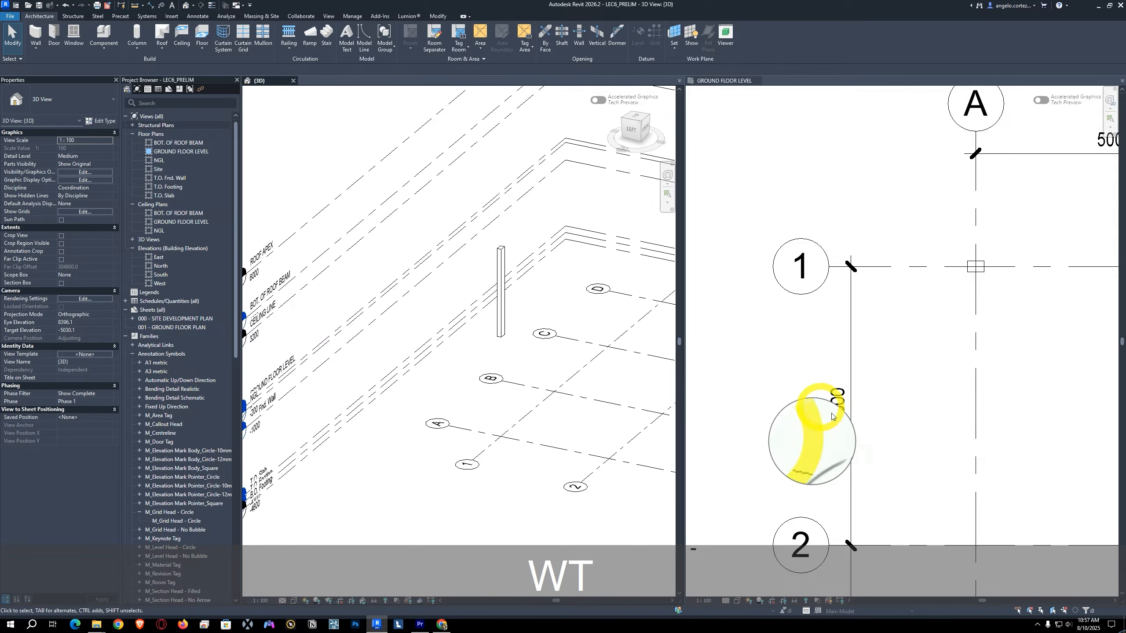
middle_click_drag(973, 258, 830, 231)
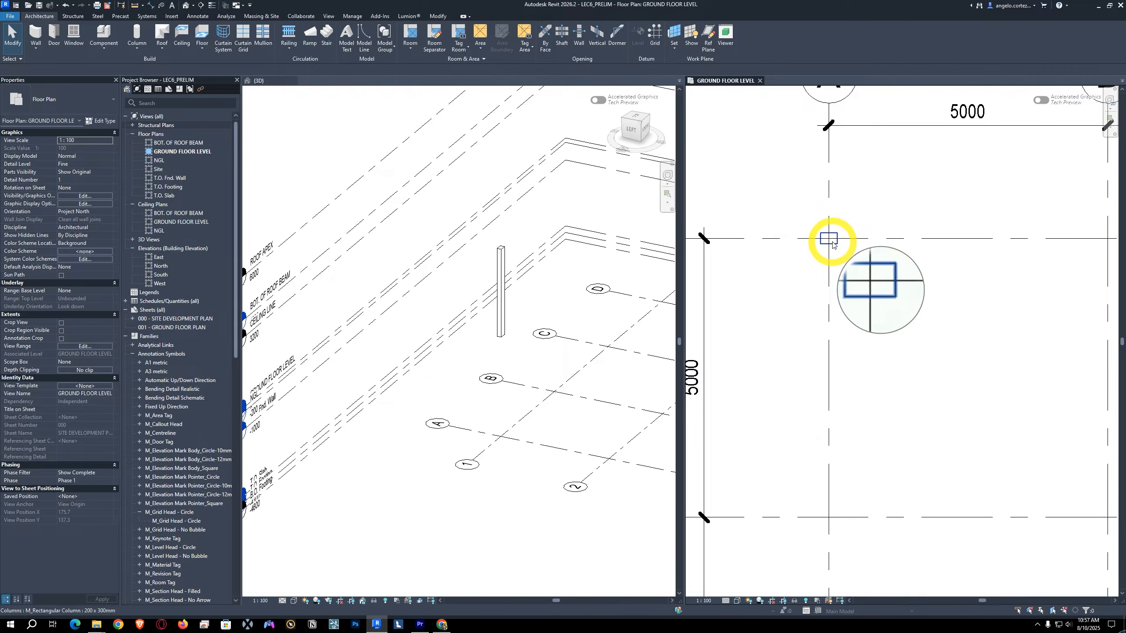
Step: Copy the column at A-1 from its centre to the intersections of grid 1 with grids B, C and D, and end copying
left_click(829, 238)
key("c")
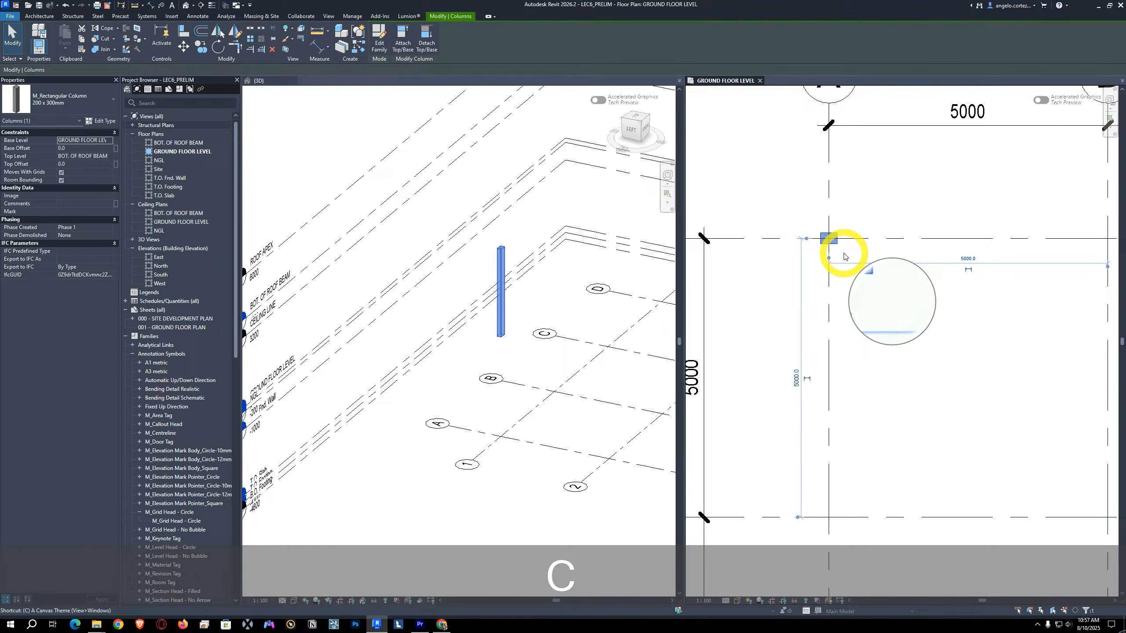
key("o")
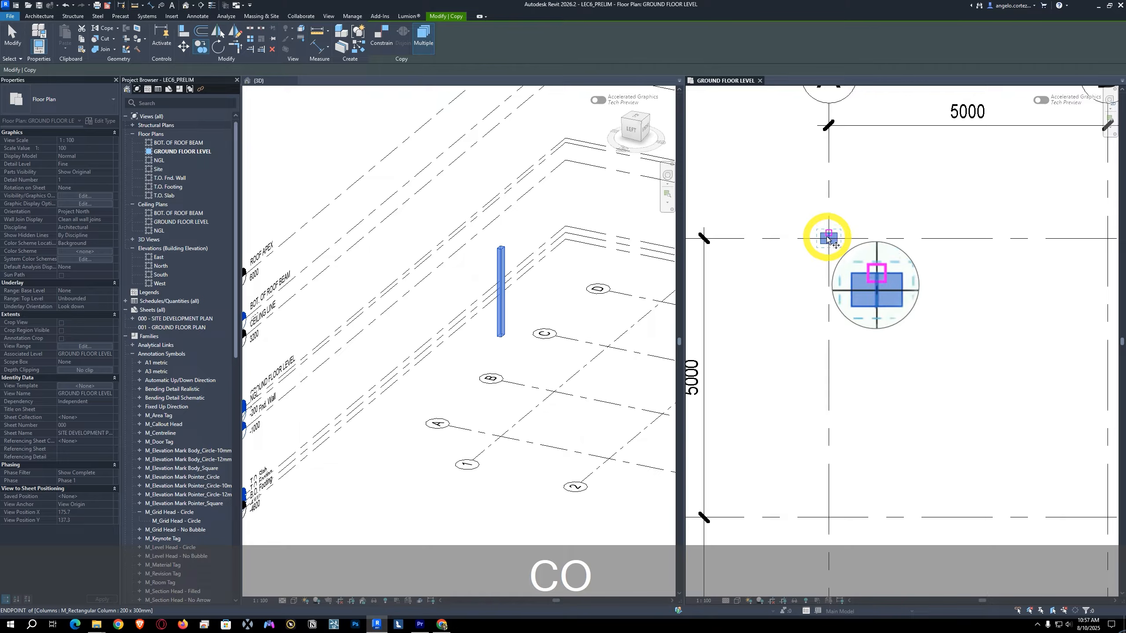
left_click(827, 239)
scroll(967, 247, "down", 5)
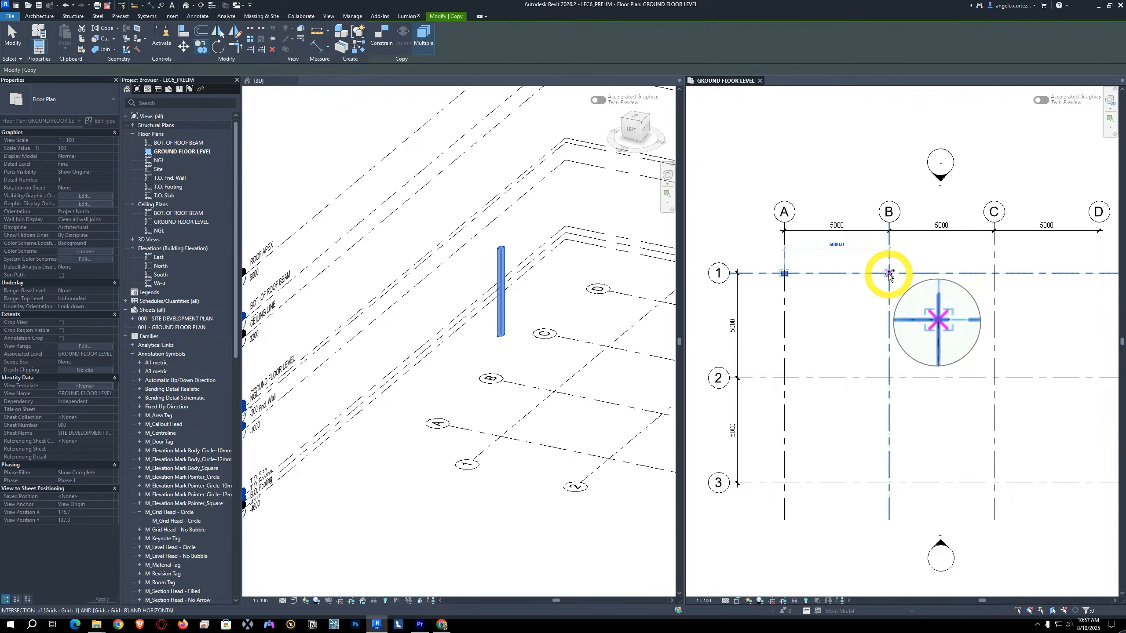
left_click(889, 274)
middle_click_drag(975, 294, 947, 297)
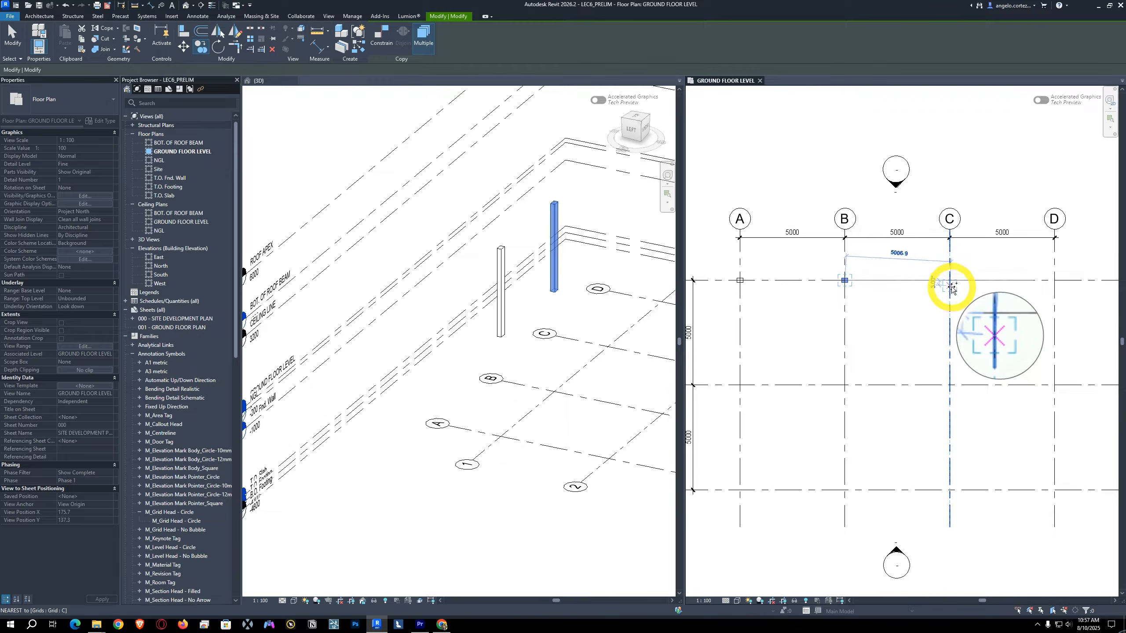
left_click(950, 280)
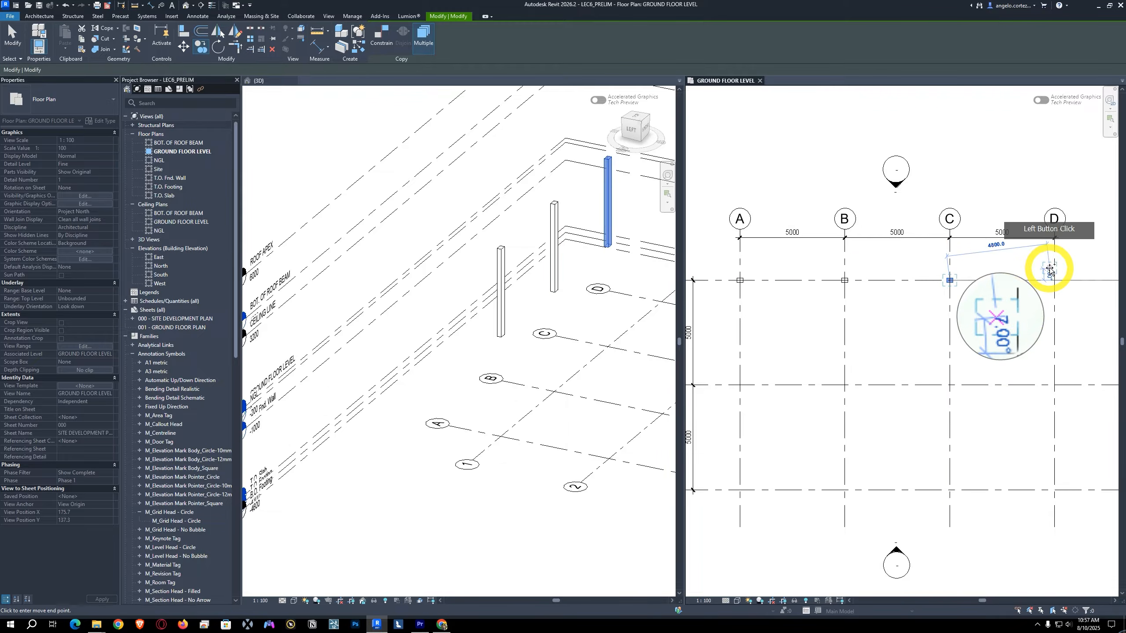
left_click(1055, 280)
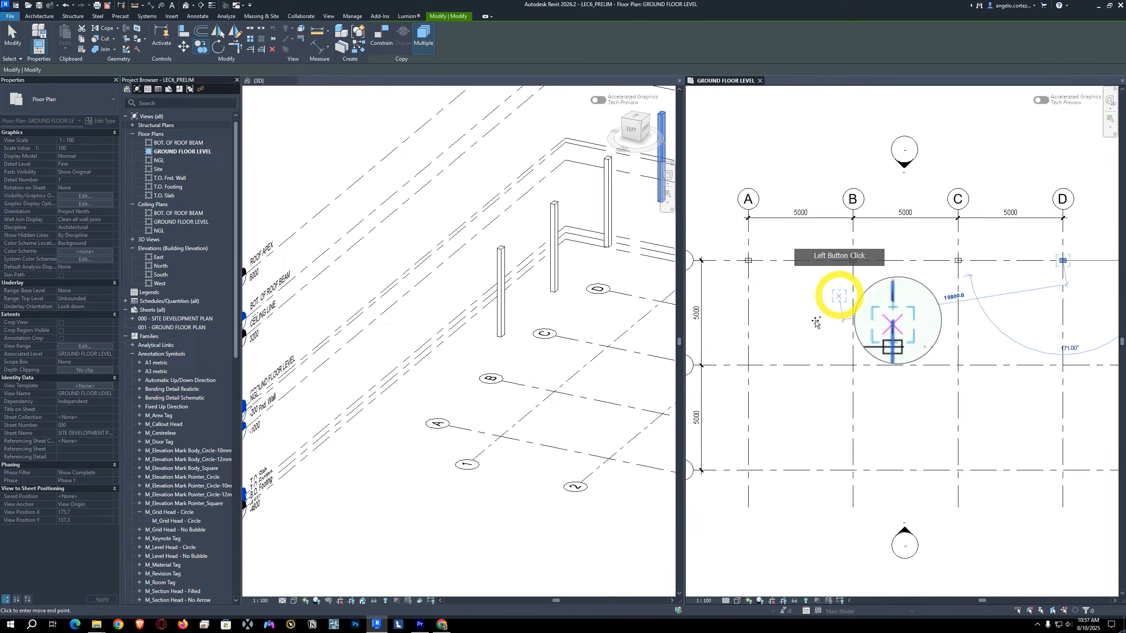
key("Escape")
key("Escape")
key("Escape")
Step: Select all instances of the 200 x 300mm column along grid 1 and copy the row onto grids 2 and 3
left_click_drag(1086, 231, 950, 270)
left_click(955, 261)
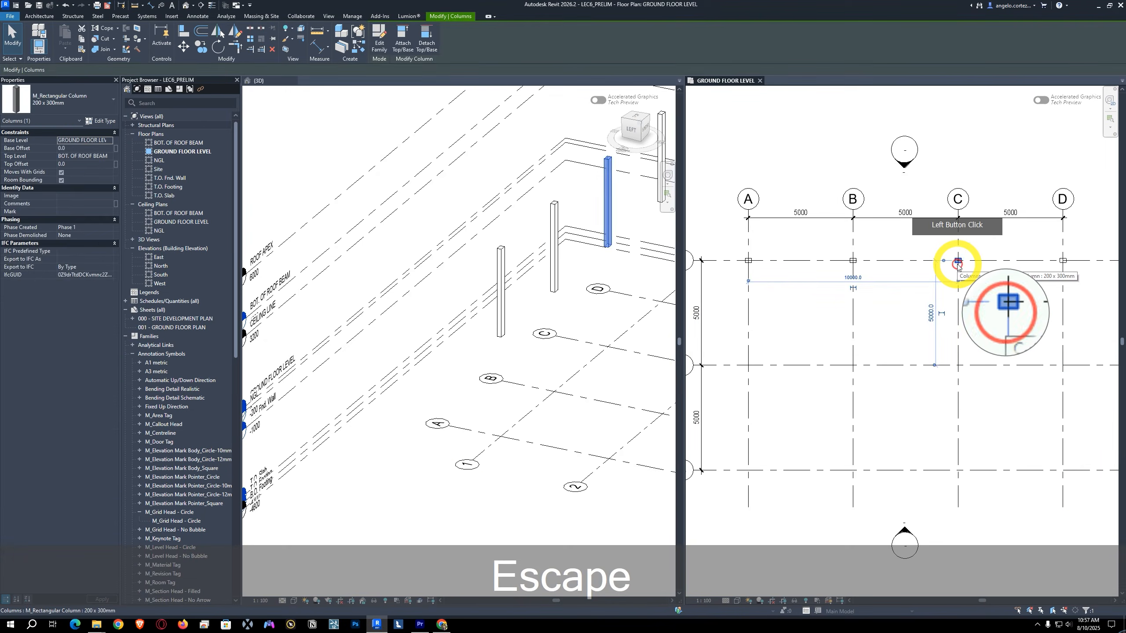
key("s")
key("a")
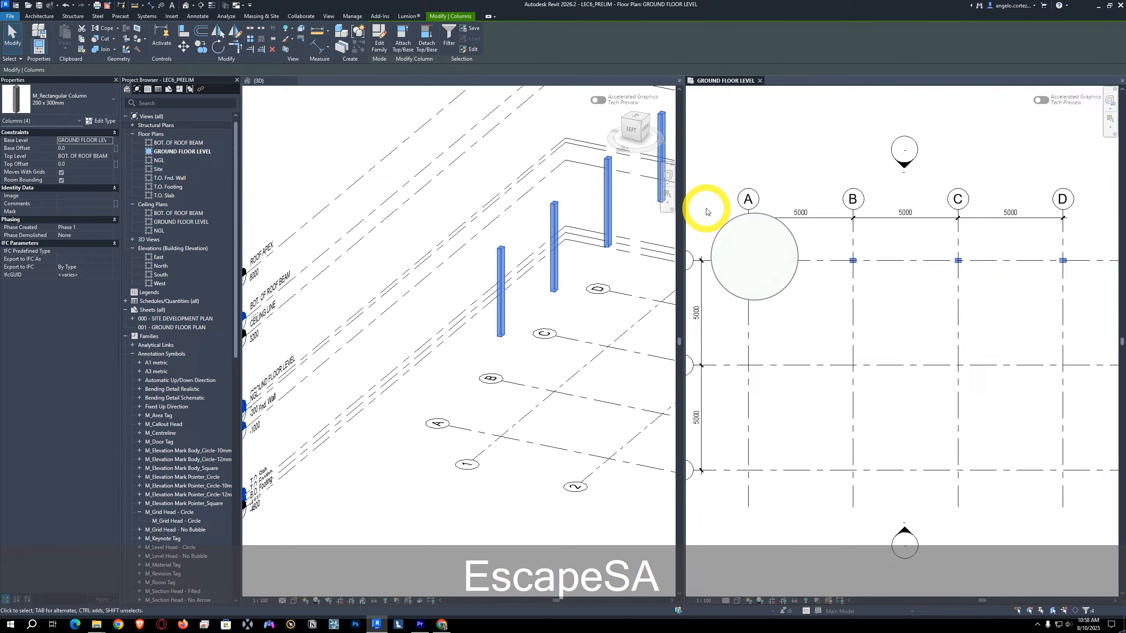
key("c")
key("o")
middle_click_drag(1103, 288, 1015, 270)
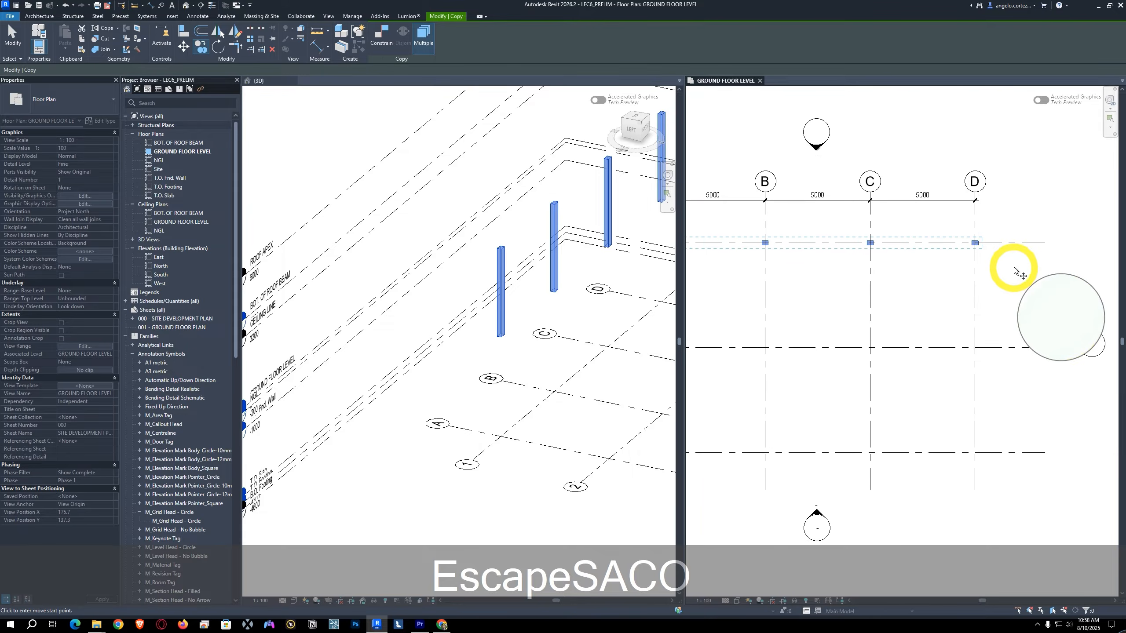
left_click(1040, 251)
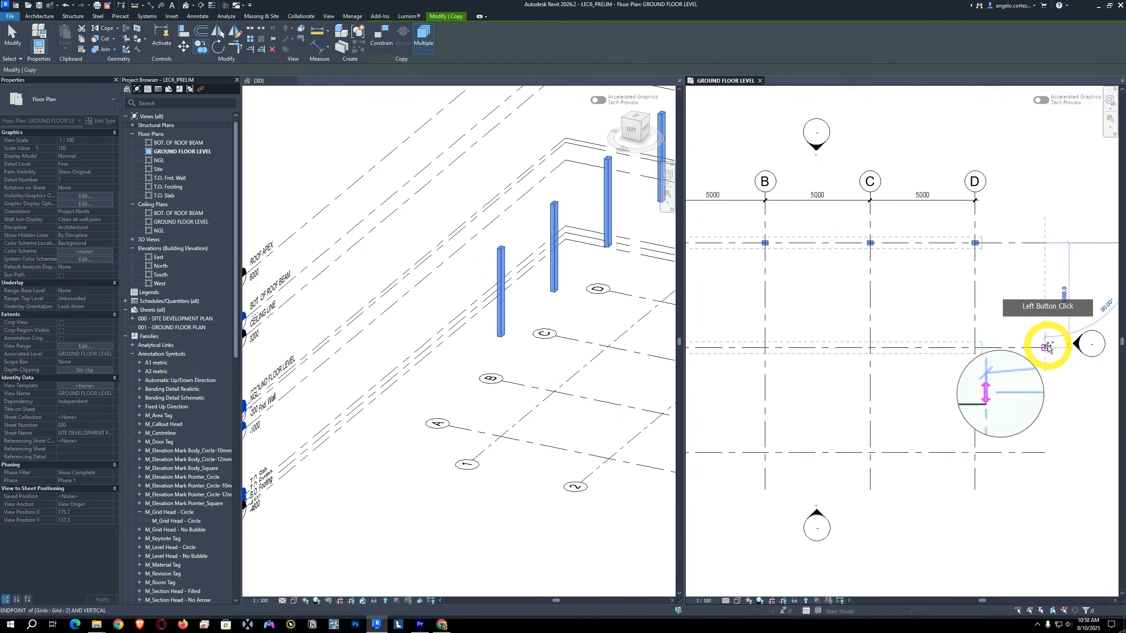
left_click(1043, 355)
left_click(1045, 454)
middle_click_drag(995, 411, 1097, 379)
key("Escape")
scroll(510, 322, "down", 5)
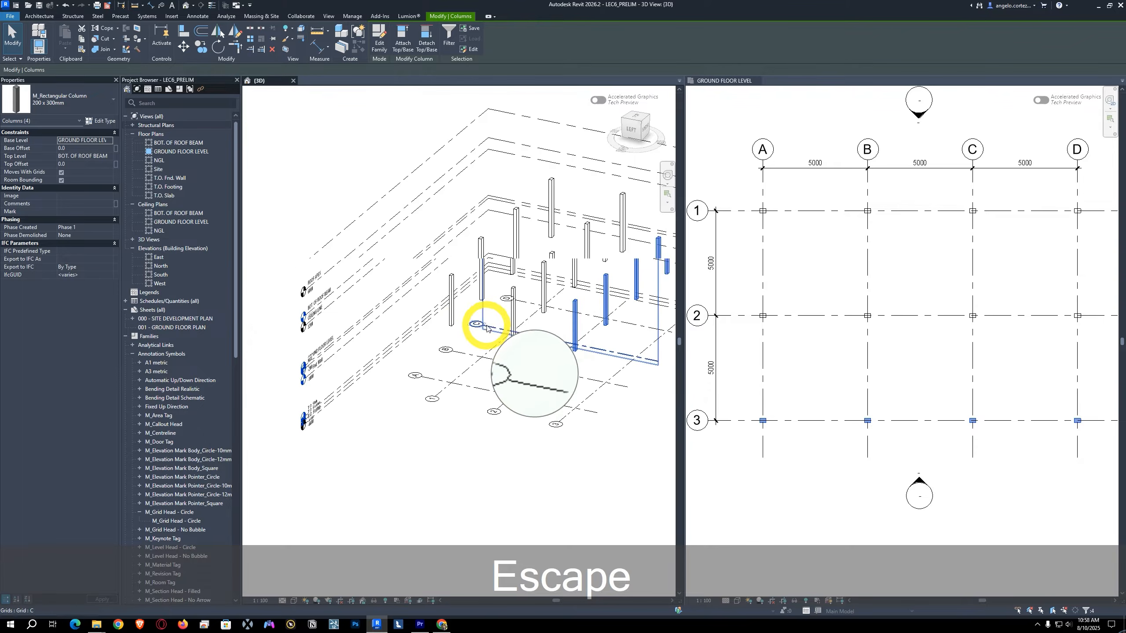
key("Escape")
scroll(435, 343, "up", 2)
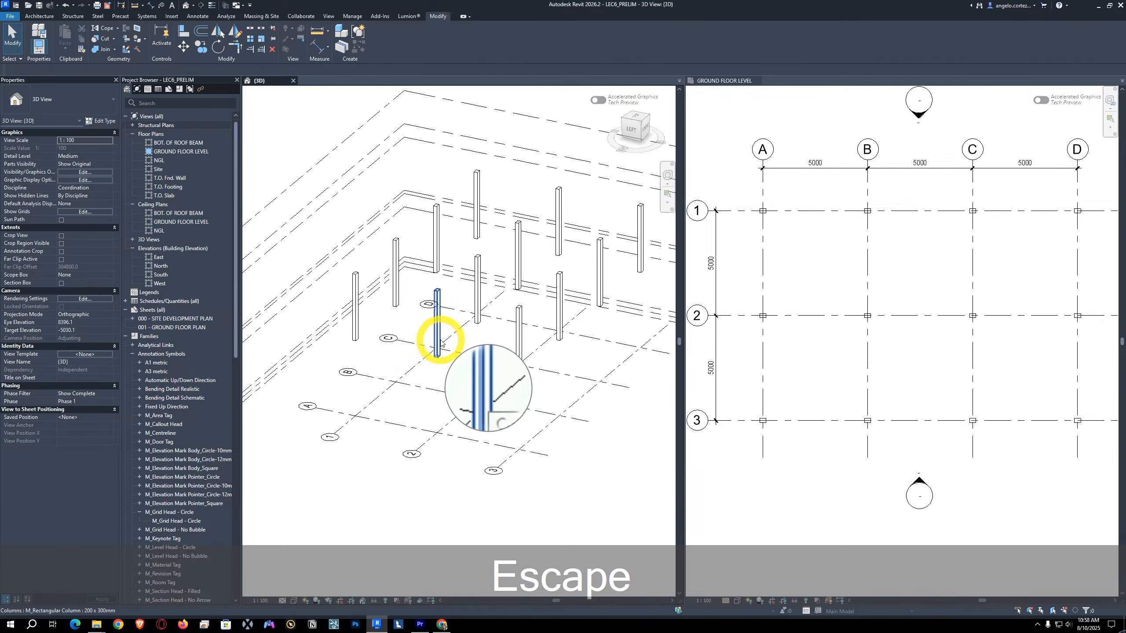
left_click(786, 337)
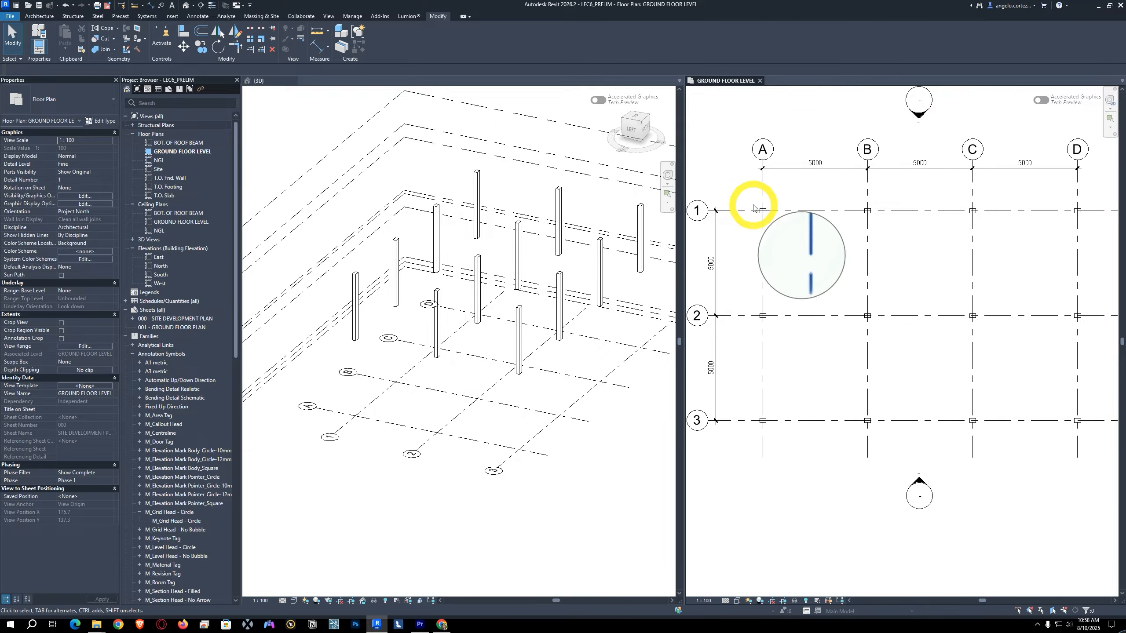
scroll(758, 213, "up", 2)
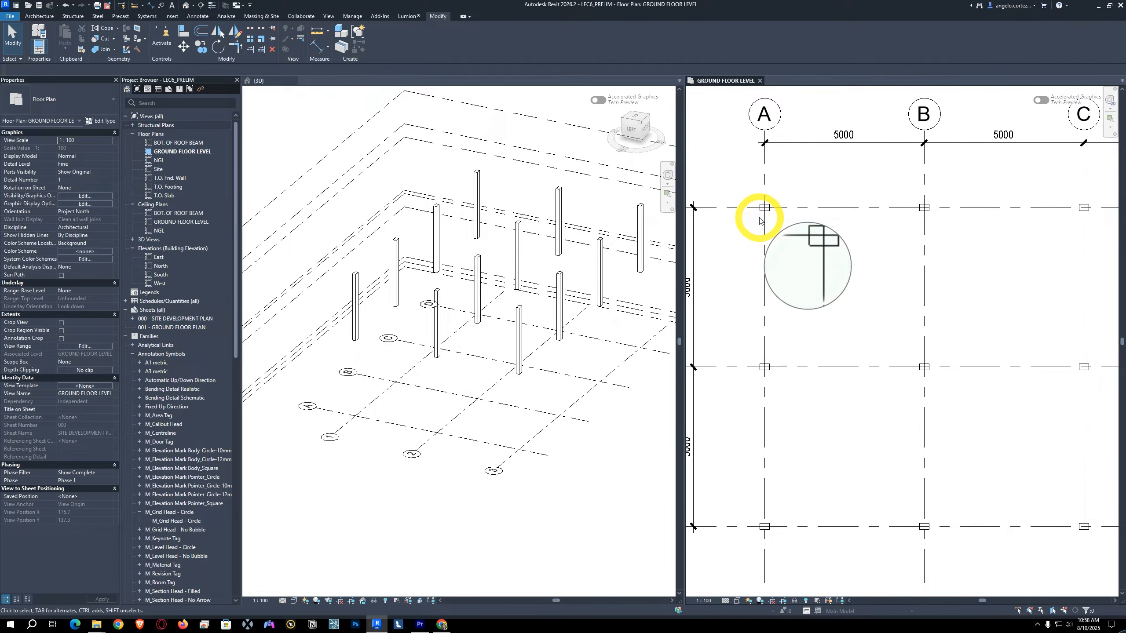
scroll(759, 220, "up", 4)
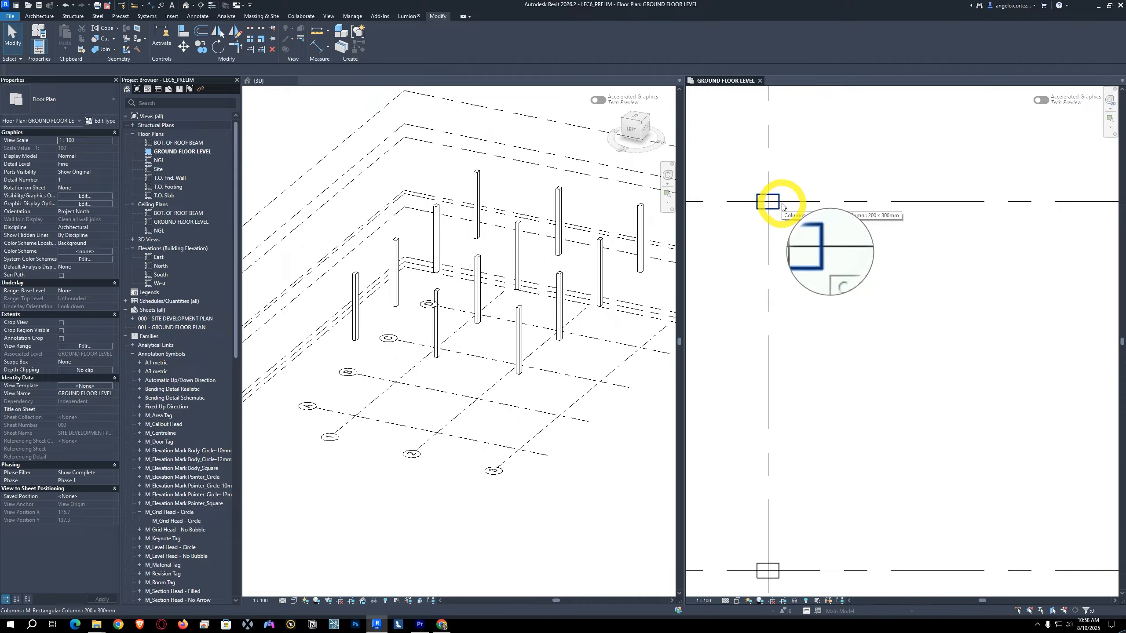
scroll(777, 217, "down", 5)
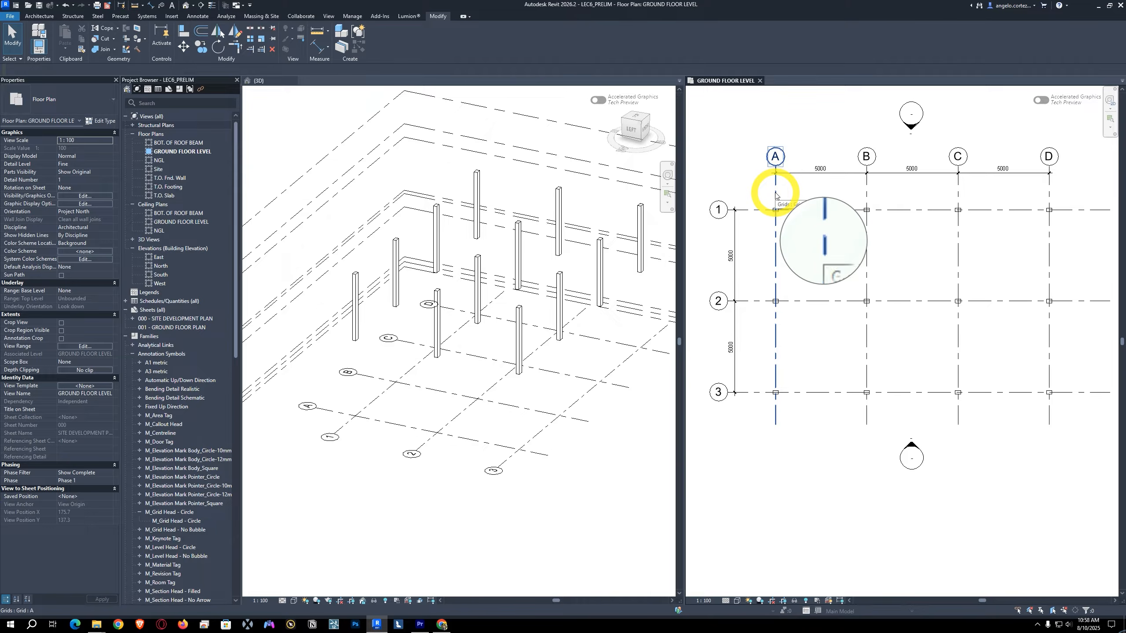
key("d")
key("i")
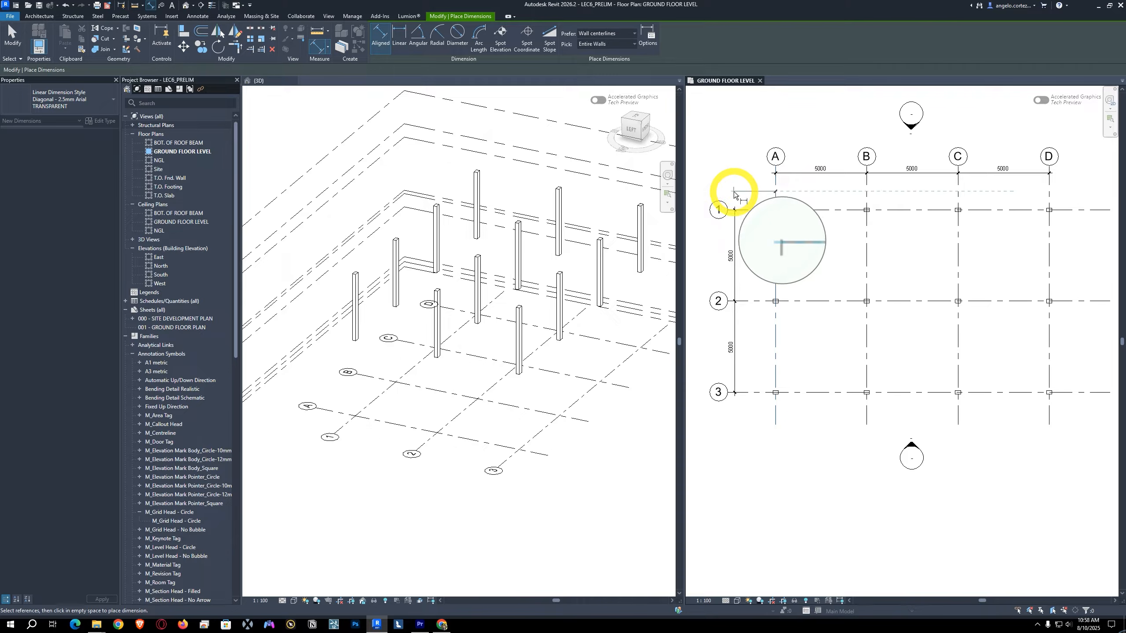
key("Escape")
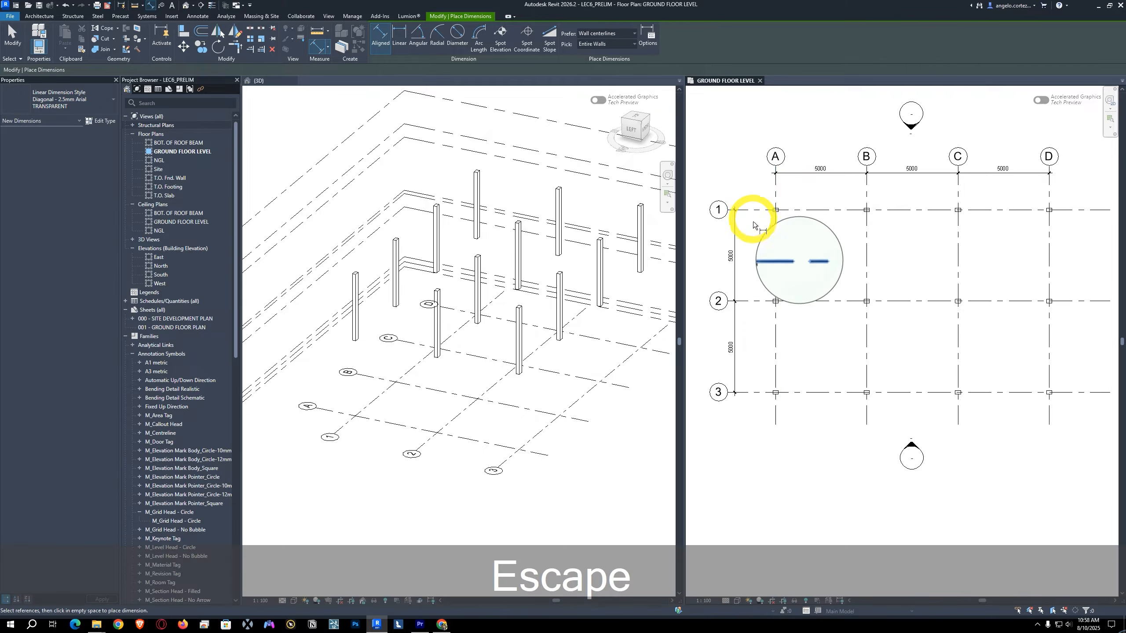
scroll(744, 219, "up", 3)
key("Escape")
Step: Start the Align command in the ground floor plan and set its preferred reference to Wall faces
scroll(748, 224, "down", 2)
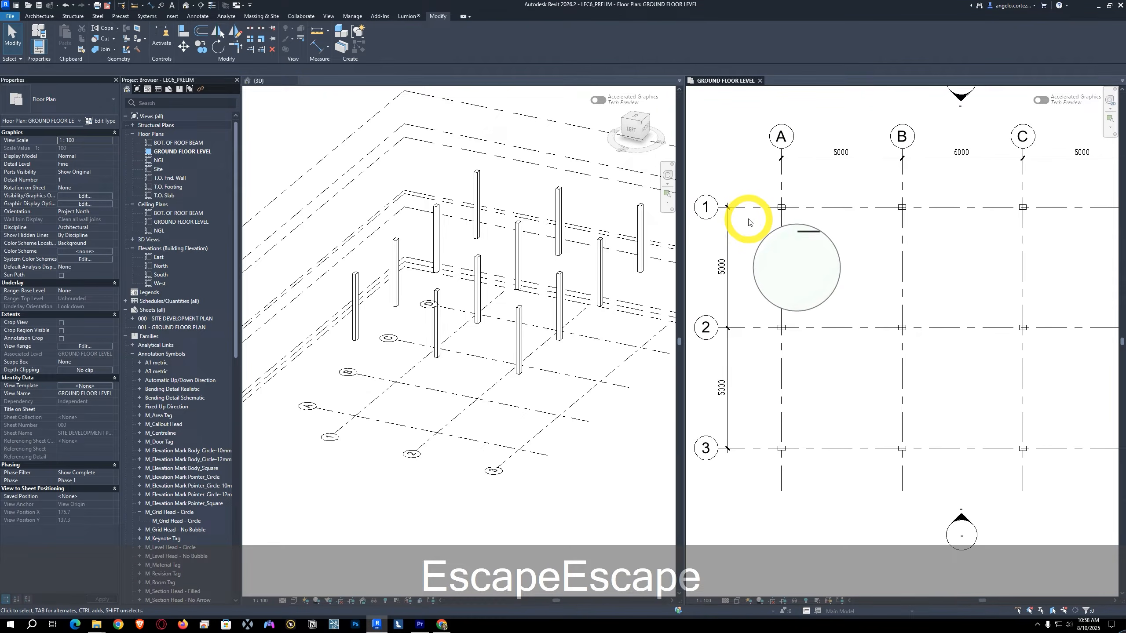
middle_click_drag(747, 243, 773, 253)
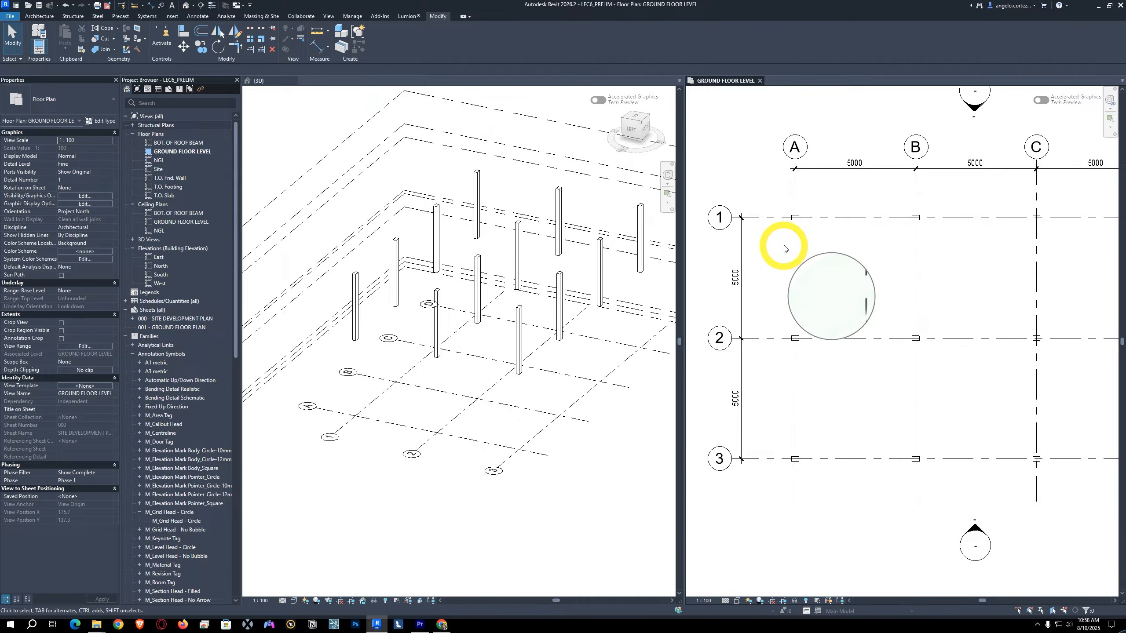
scroll(793, 228, "up", 2)
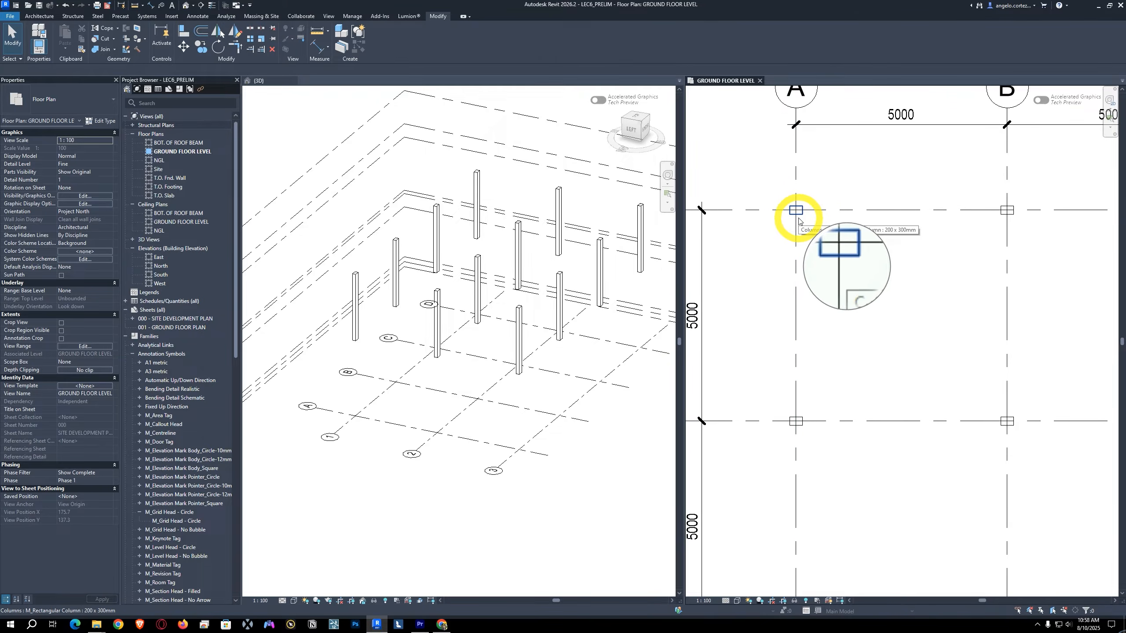
key("a")
key("k")
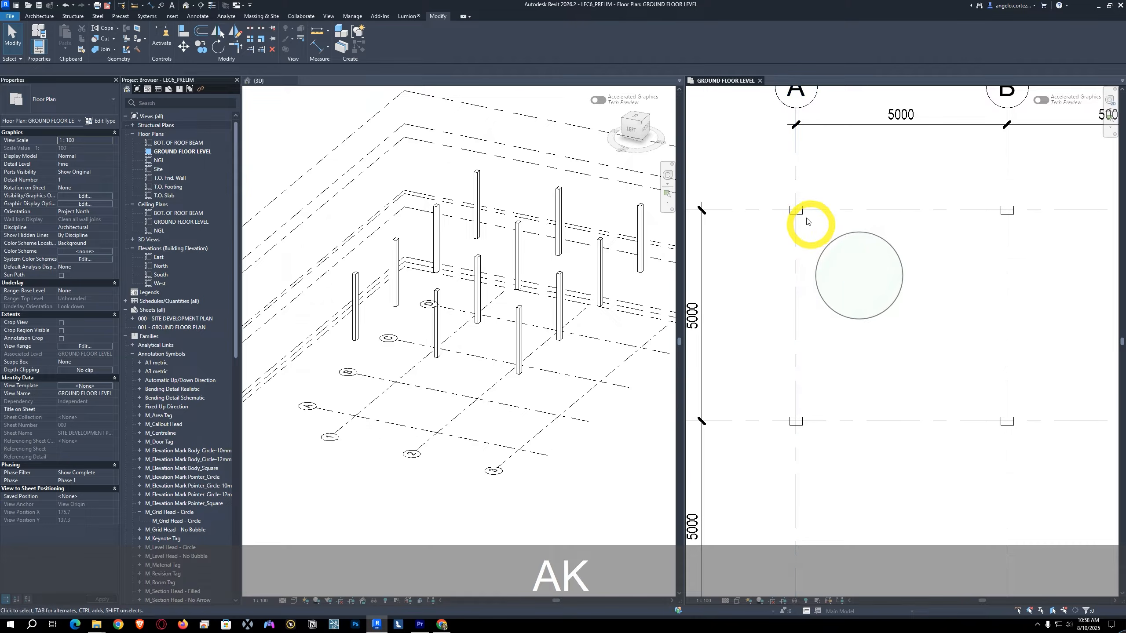
key("a")
middle_click_drag(830, 234, 754, 272)
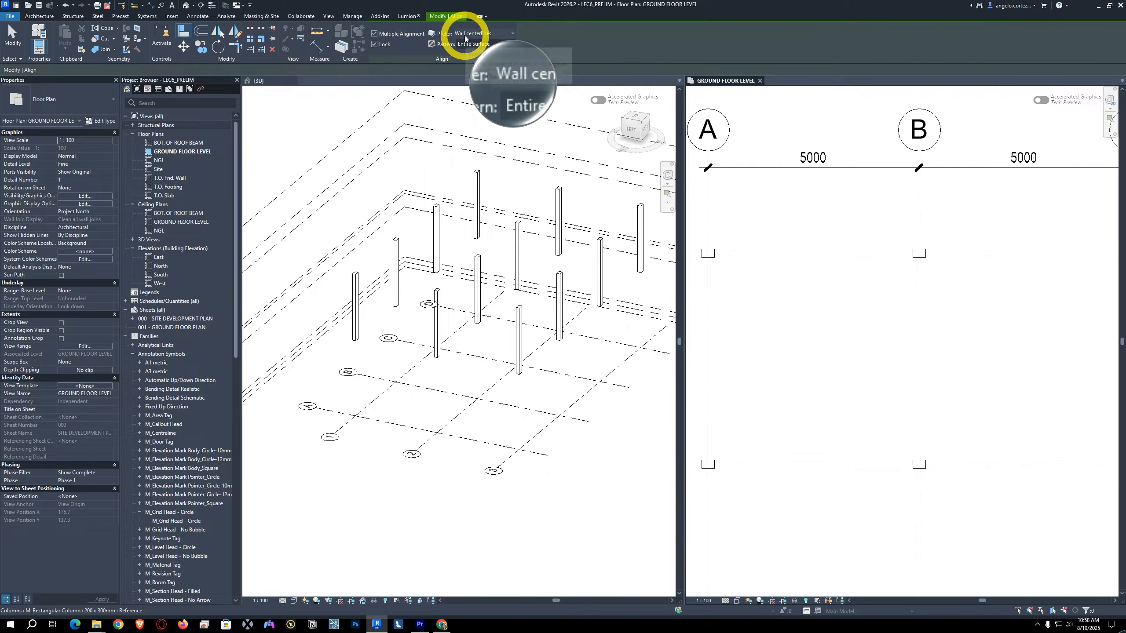
left_click(482, 34)
left_click(485, 52)
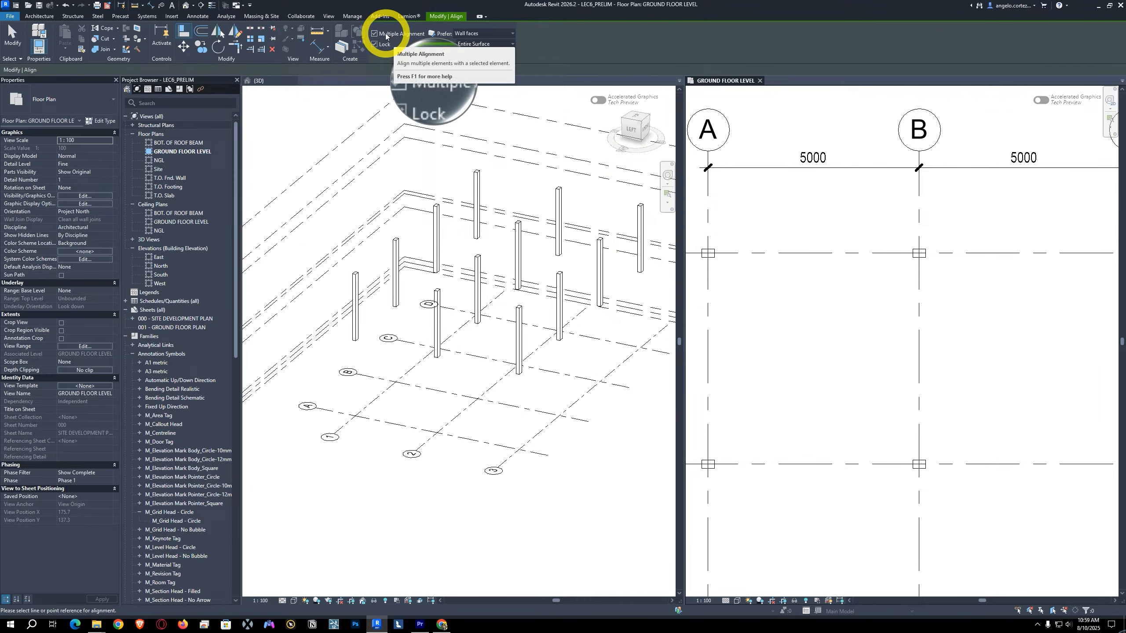
Step: Align and lock the outer faces of the columns at grids 1, 2 and 3 along grid A to grid A
scroll(729, 212, "down", 5)
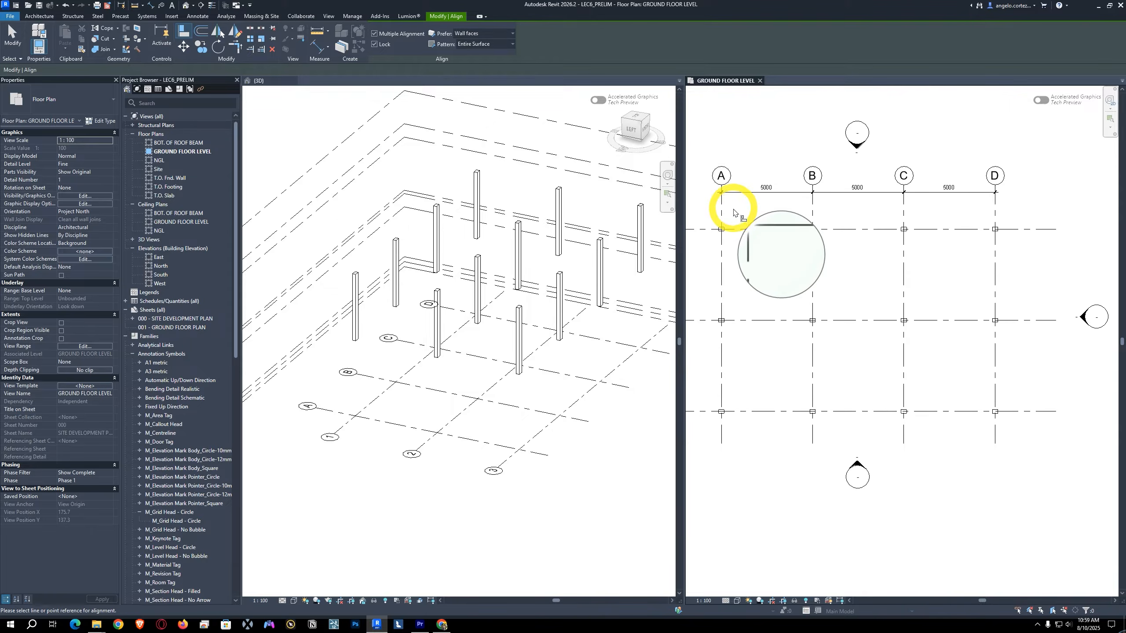
scroll(787, 229, "up", 2)
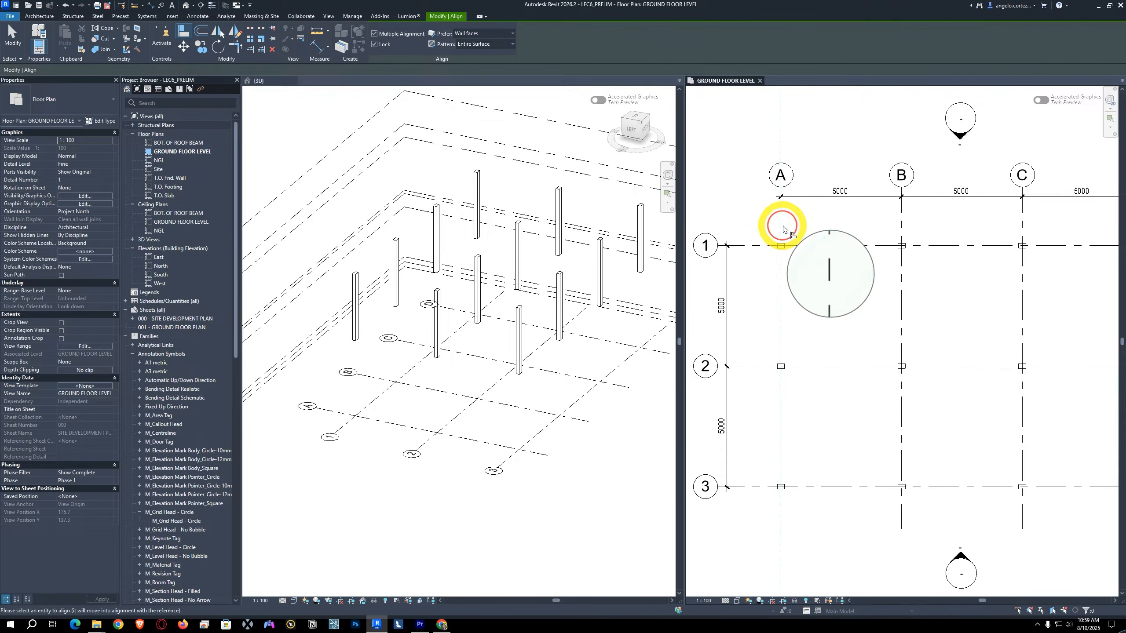
scroll(784, 235, "up", 4)
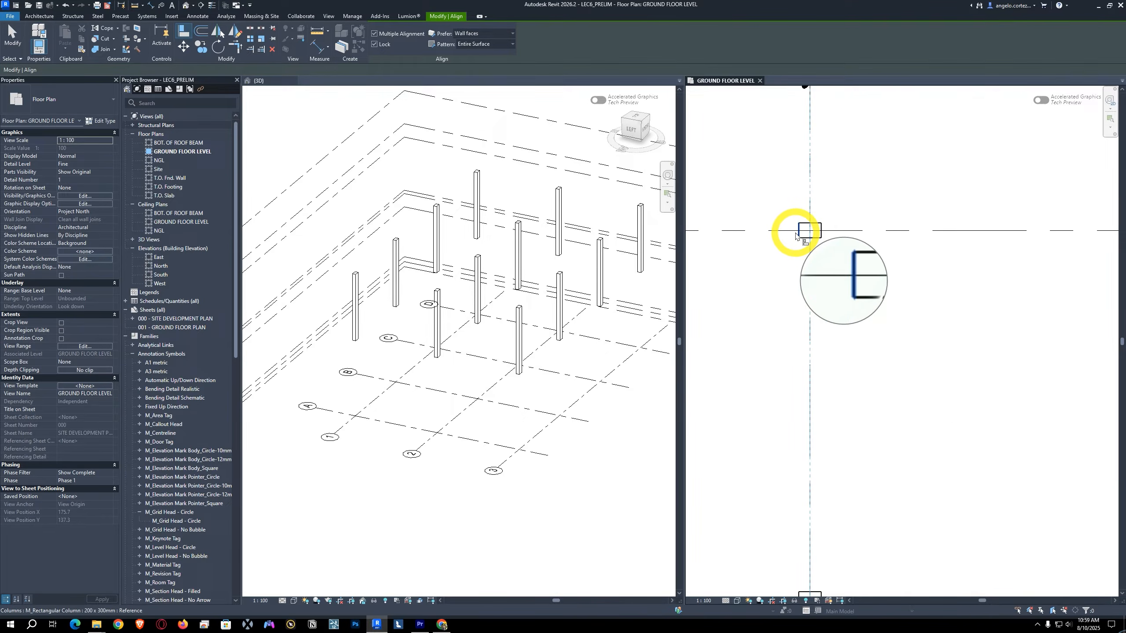
left_click(796, 236)
scroll(756, 355, "down", 4)
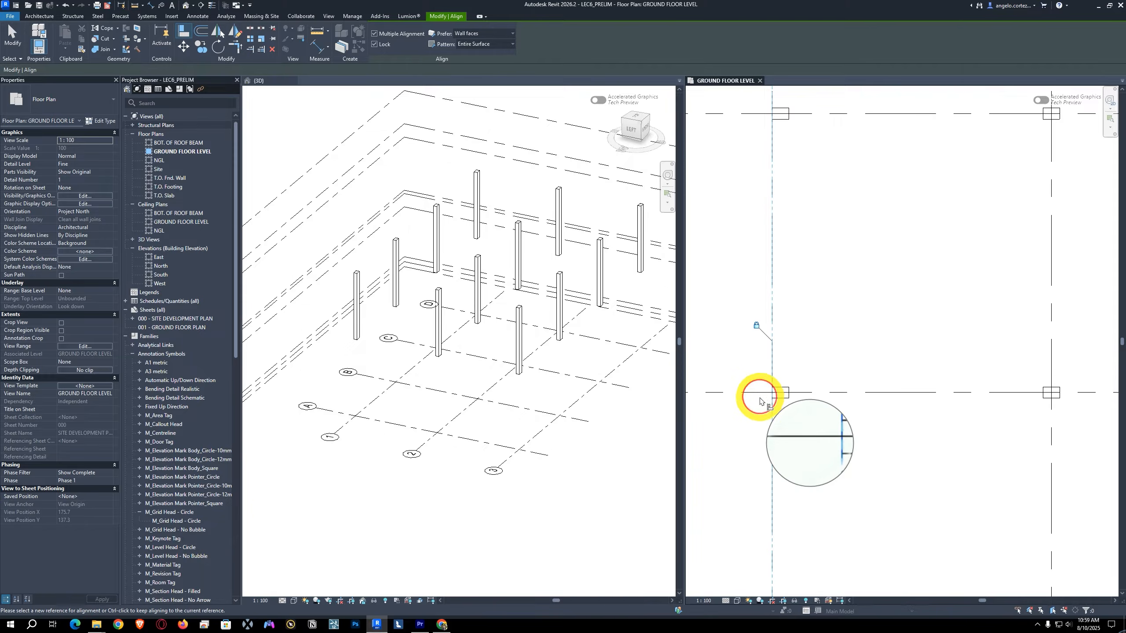
middle_click_drag(751, 447, 738, 283)
left_click(751, 509)
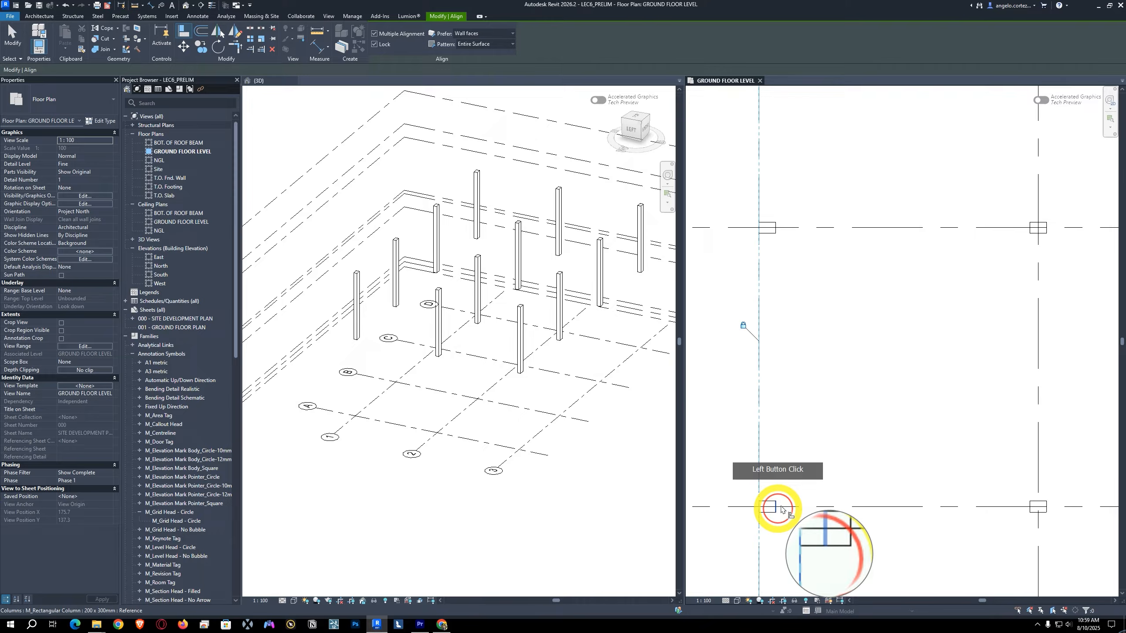
Step: Align and lock the outer faces of the columns at grids A, B, C and D along grid 1 to grid 1
scroll(782, 509, "down", 3)
middle_click_drag(799, 483, 734, 415)
scroll(804, 403, "down", 2)
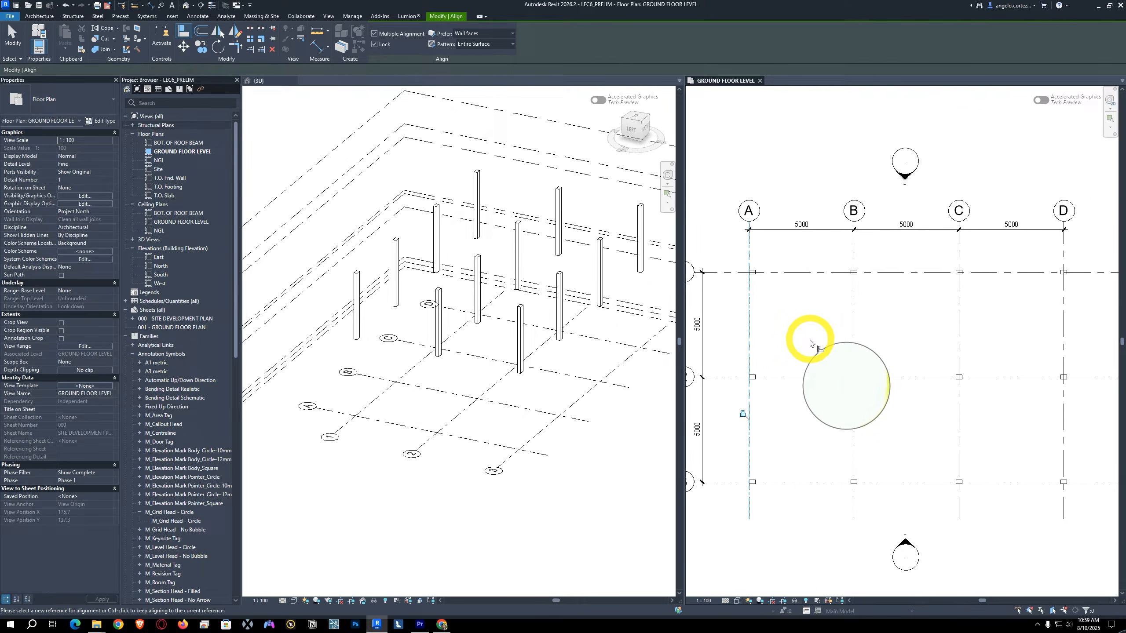
middle_click_drag(804, 339, 846, 331)
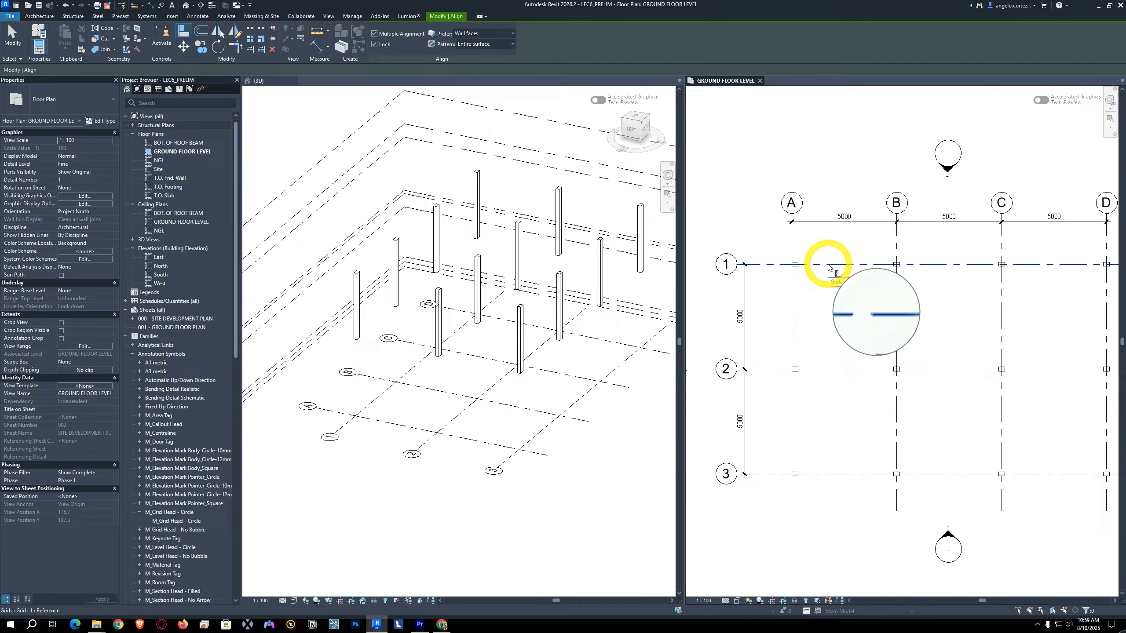
left_click(828, 265)
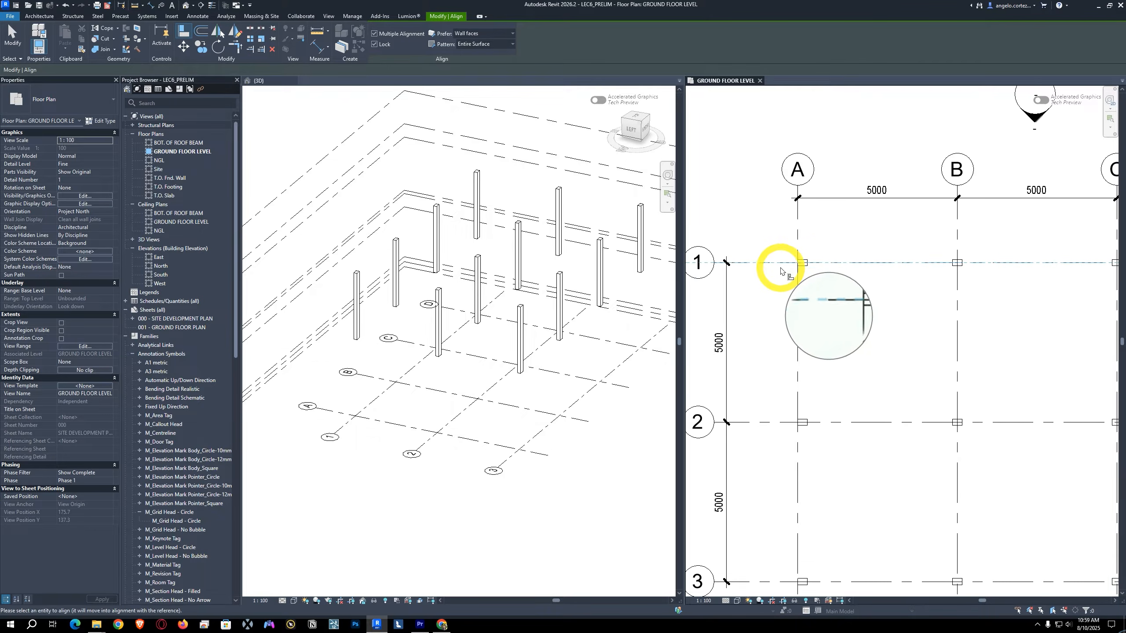
scroll(789, 268, "up", 5)
left_click(810, 258)
middle_click_drag(815, 259, 519, 255)
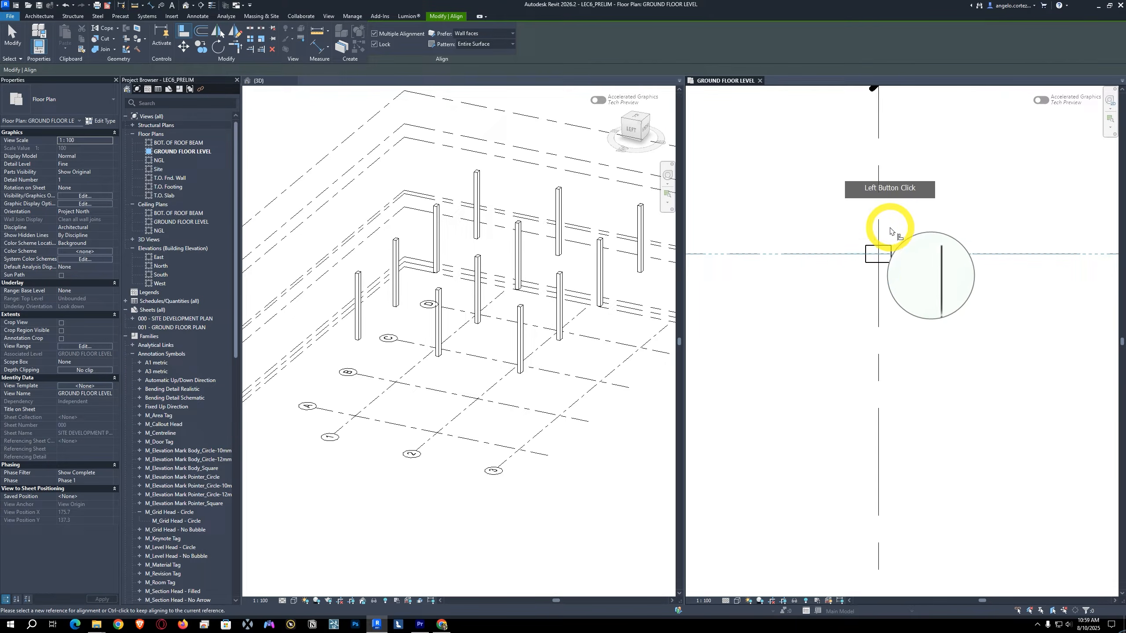
left_click(882, 248)
middle_click_drag(943, 258, 564, 296)
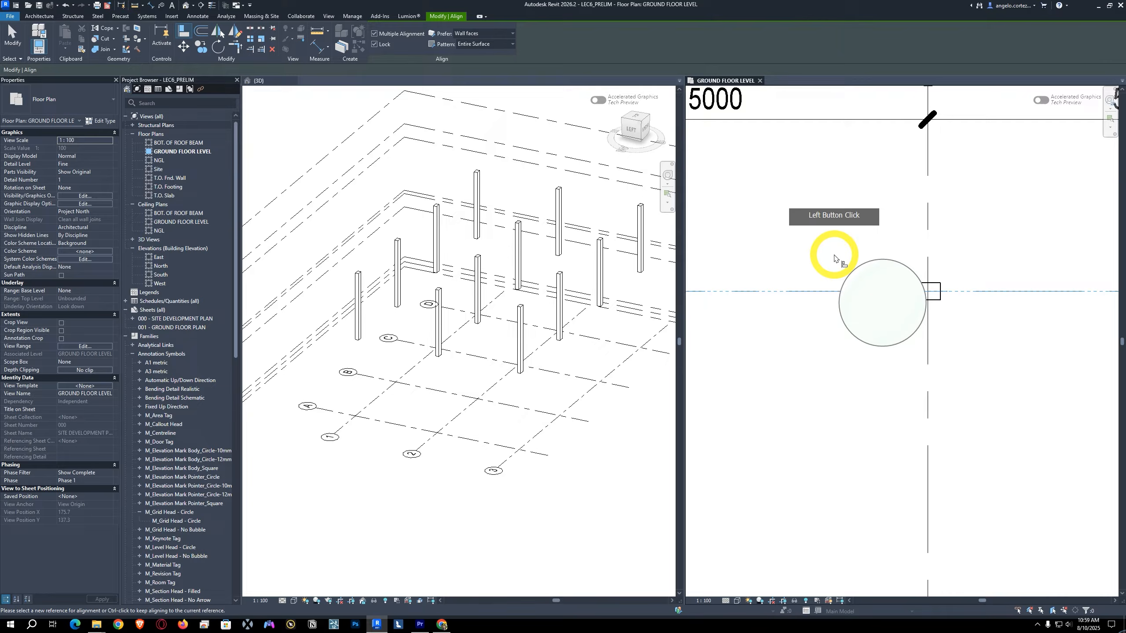
left_click(937, 283)
middle_click_drag(1068, 278, 678, 300)
left_click(951, 309)
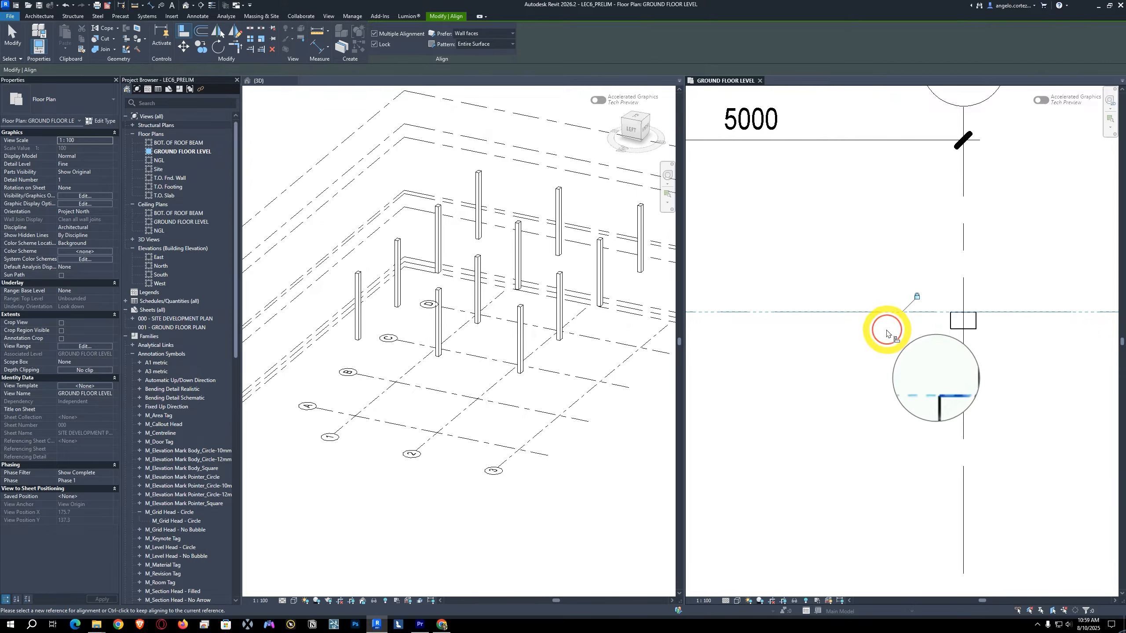
scroll(885, 327, "down", 4)
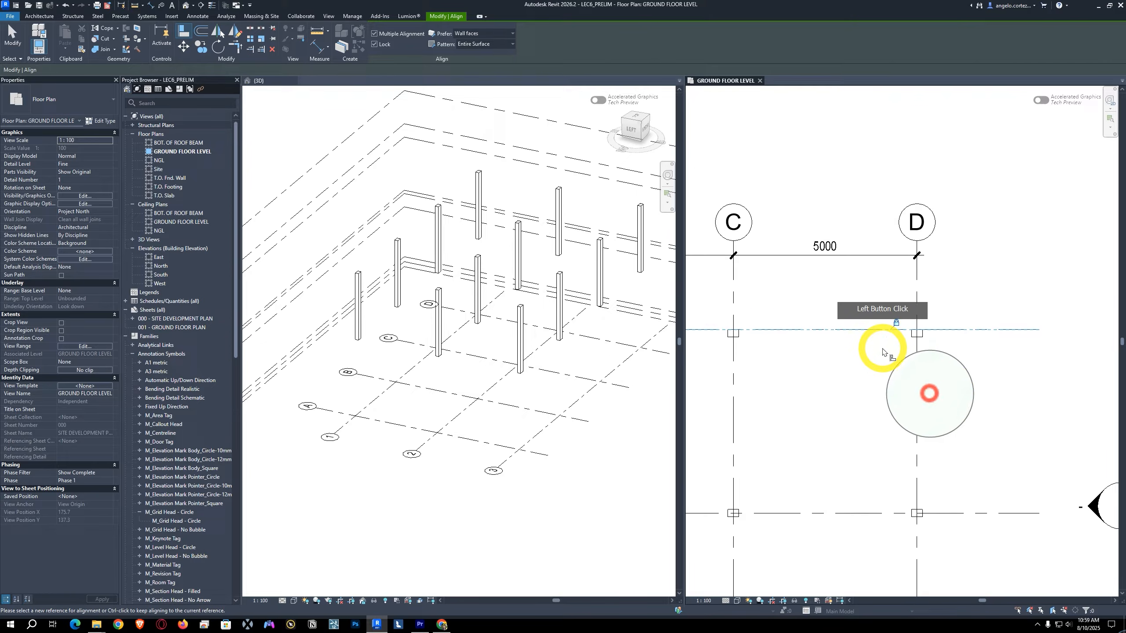
Step: Align and lock the outer faces of the columns at grids 1, 2 and 3 along grid D to grid D
left_click(920, 336)
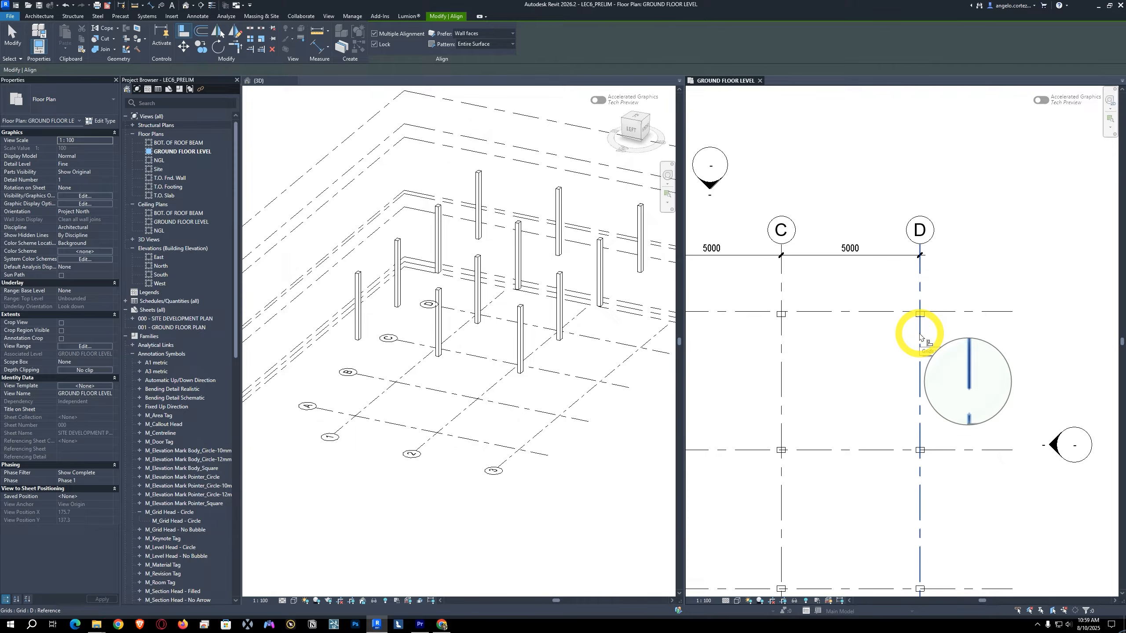
left_click(919, 336)
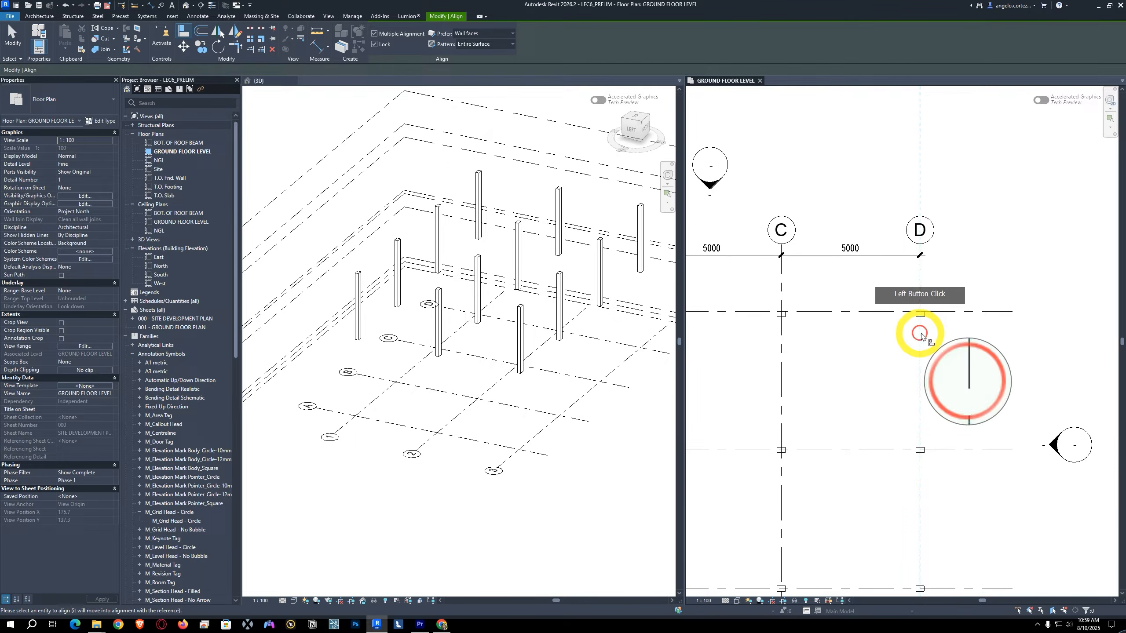
scroll(920, 331, "up", 4)
left_click(920, 319)
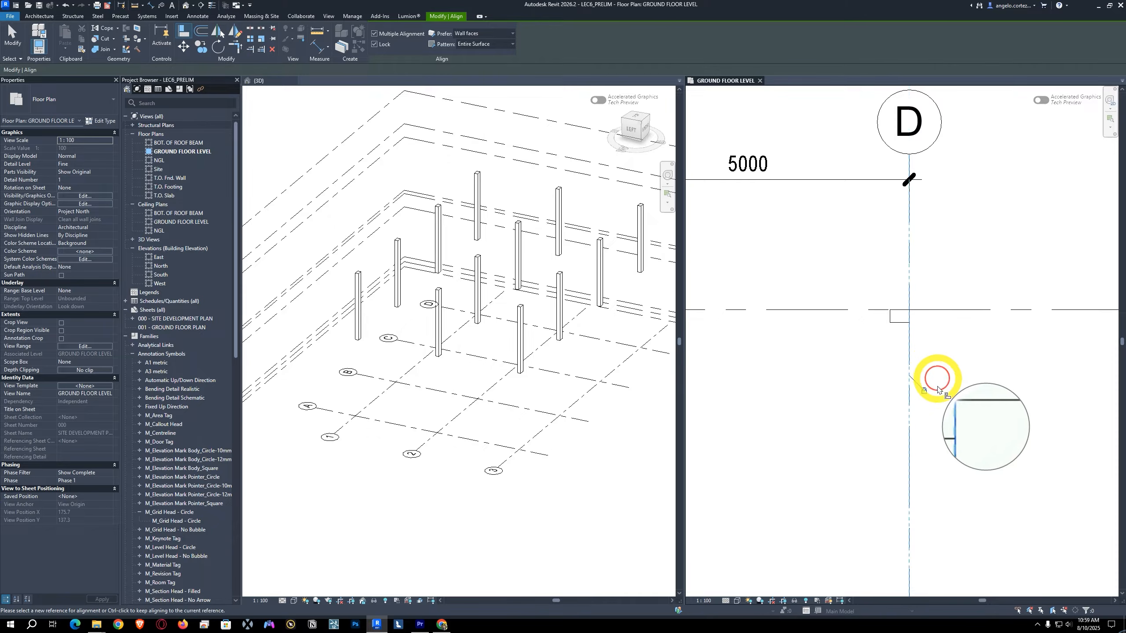
scroll(900, 369, "down", 3)
left_click(909, 447)
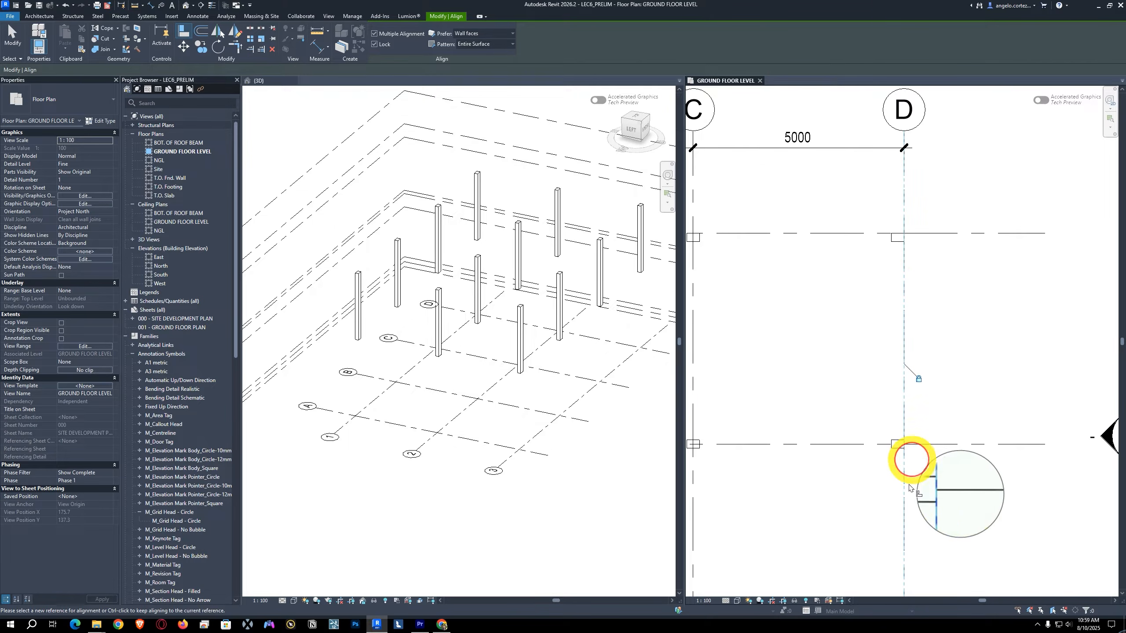
middle_click_drag(913, 483, 886, 318)
left_click(884, 492)
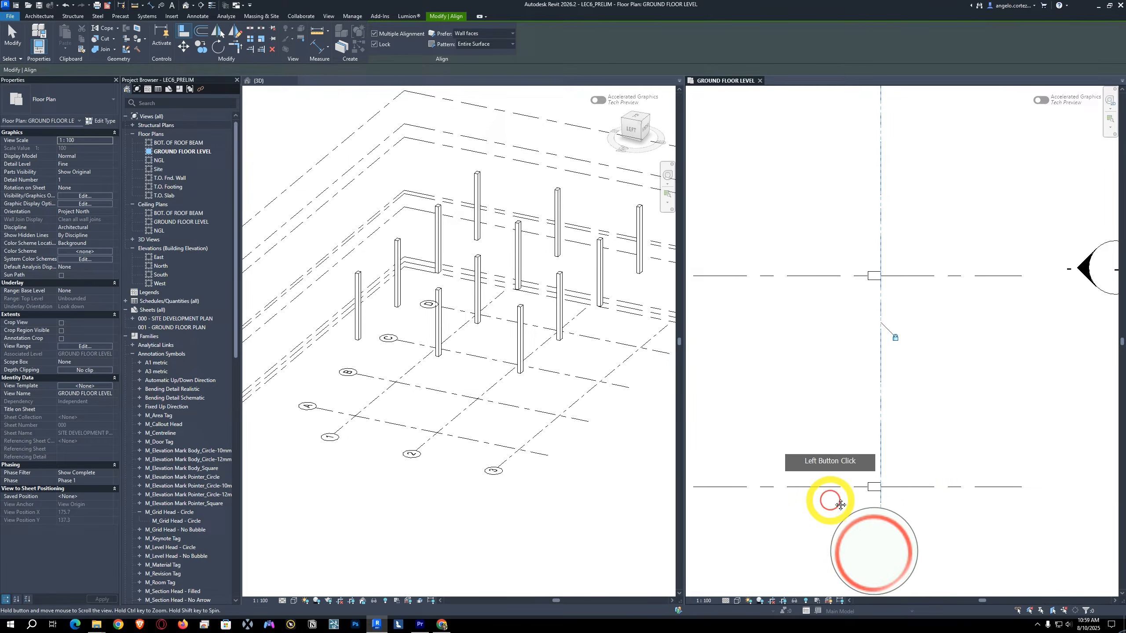
Step: Align and lock the outer faces of the four columns along grid 3 to grid 3, and end aligning
middle_click_drag(820, 503, 910, 478)
left_click(917, 463)
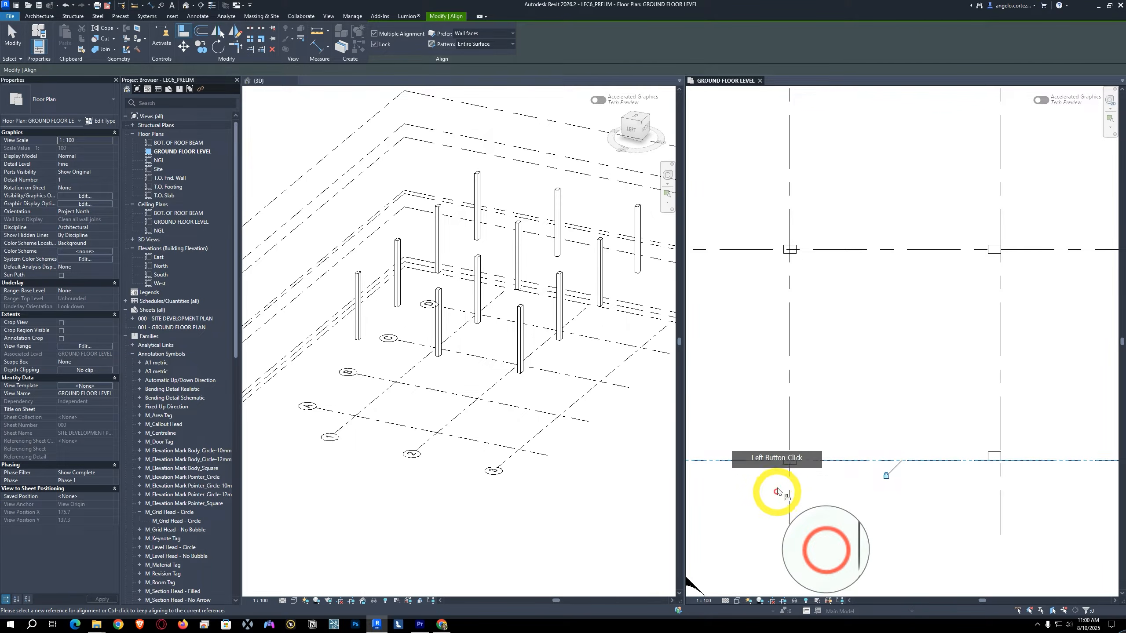
left_click(790, 465)
middle_click_drag(769, 493, 992, 468)
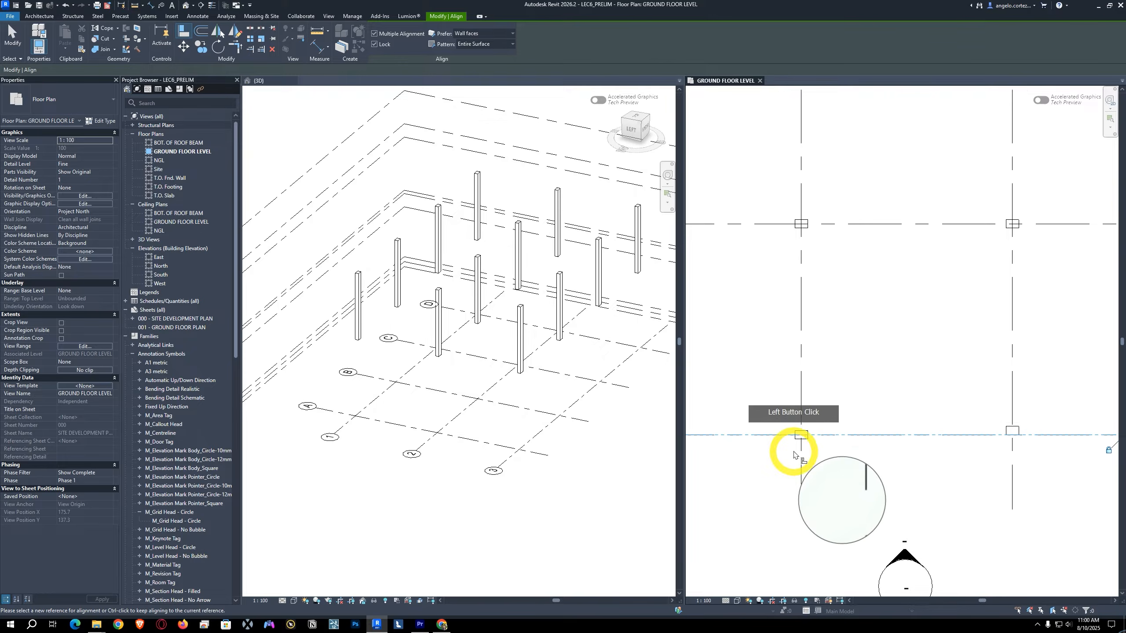
left_click(800, 439)
middle_click_drag(770, 454, 924, 427)
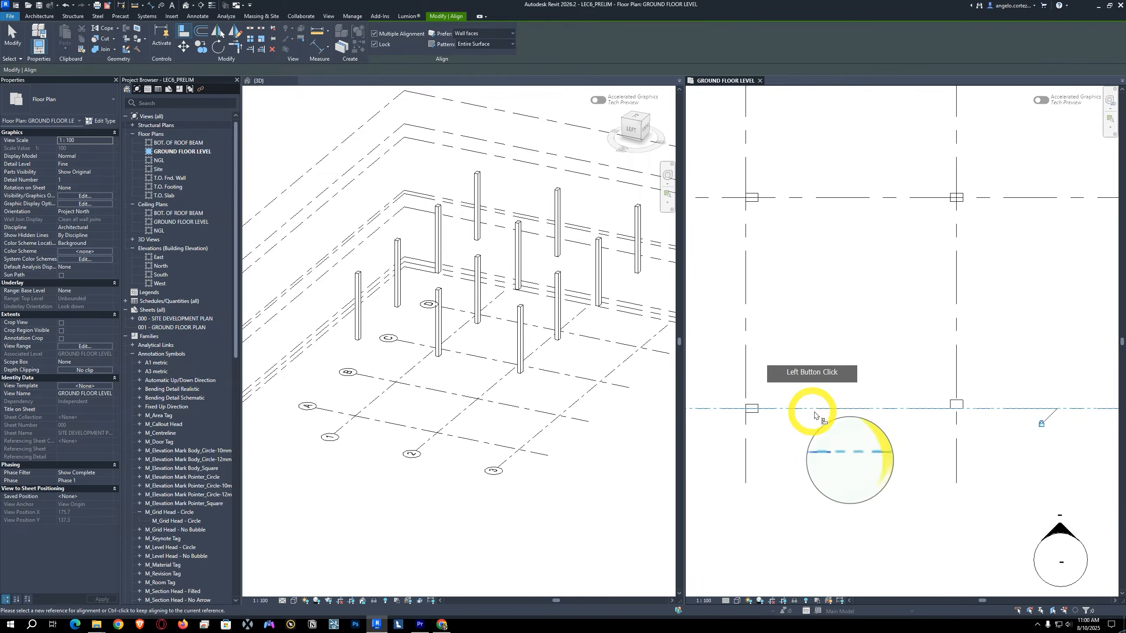
left_click(754, 417)
scroll(817, 428, "down", 3)
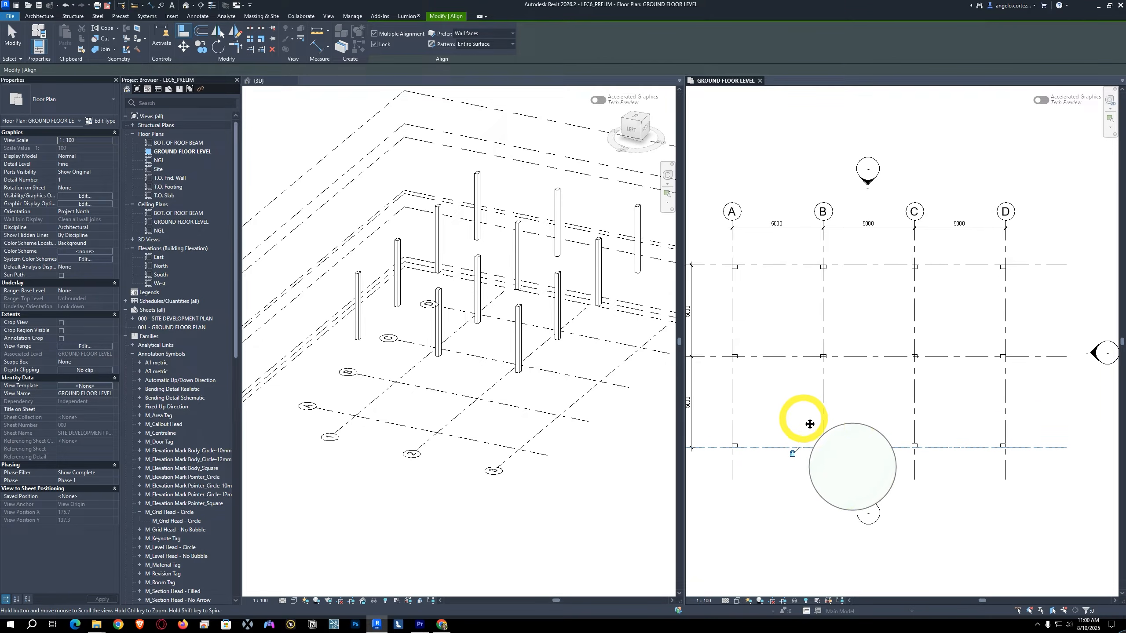
scroll(835, 387, "up", 2)
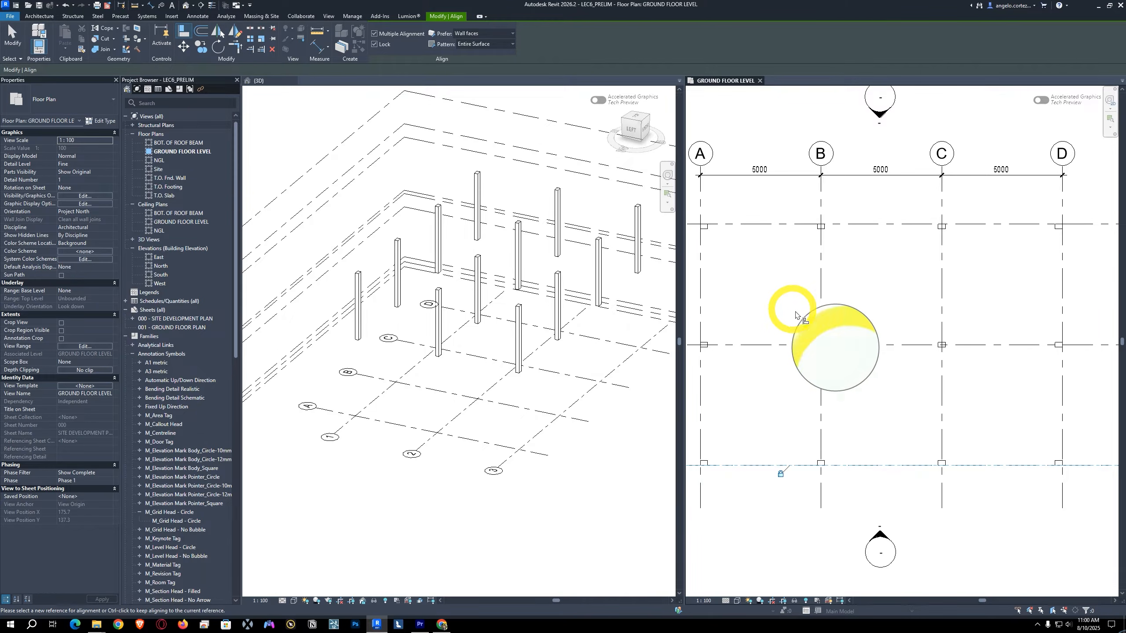
middle_click_drag(789, 307, 827, 316)
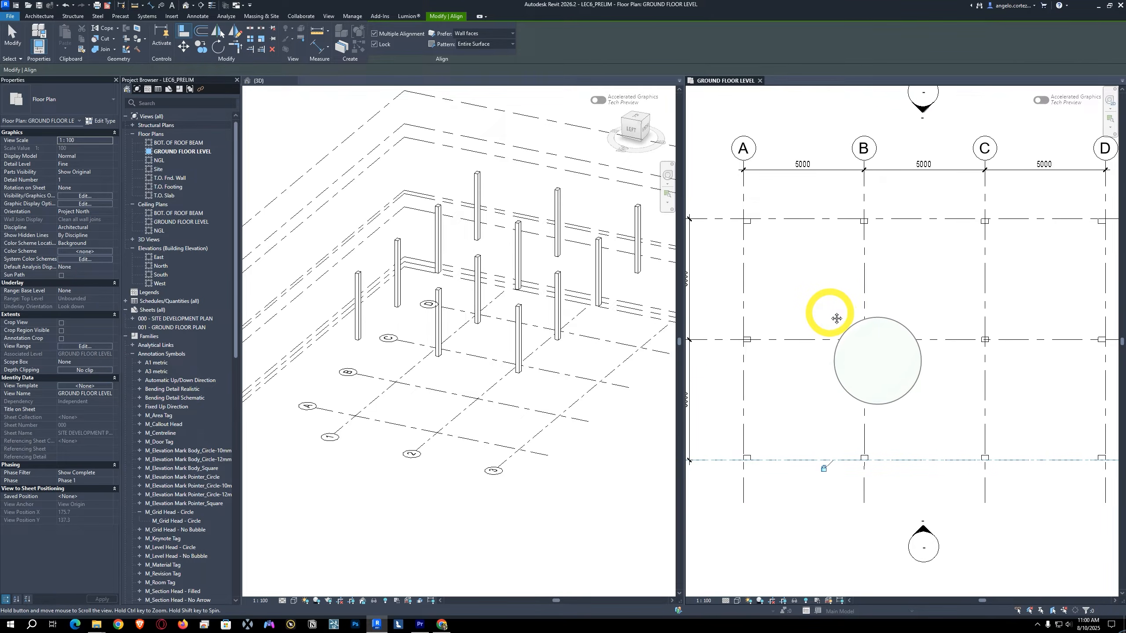
scroll(822, 318, "down", 1)
key("Escape")
key("Escape")
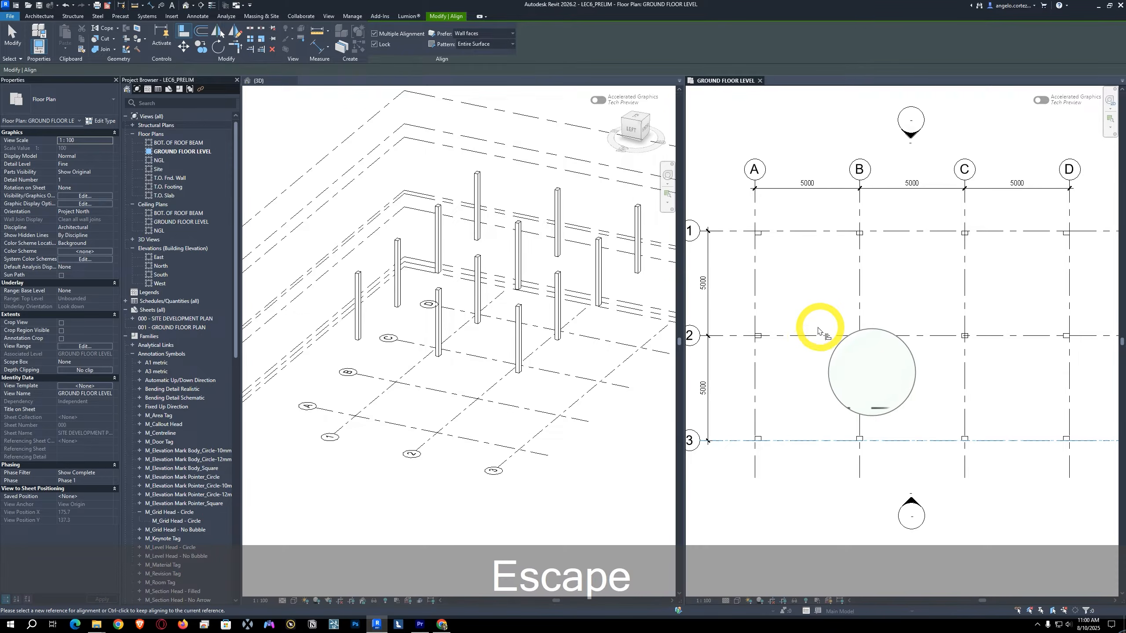
middle_click_drag(822, 348, 822, 364)
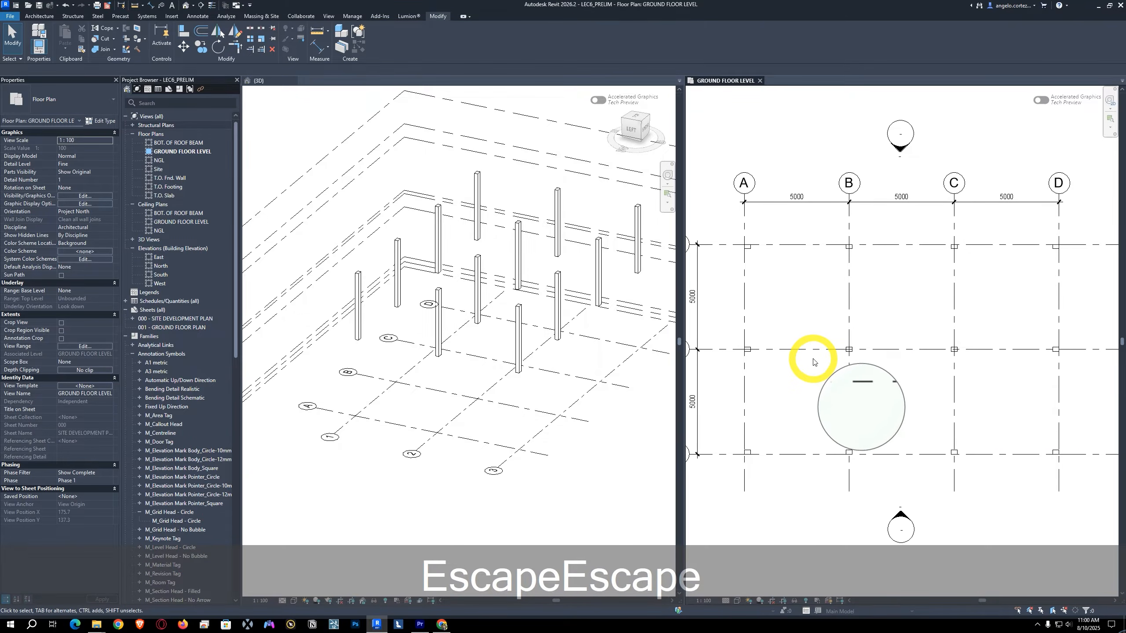
key("ctrl")
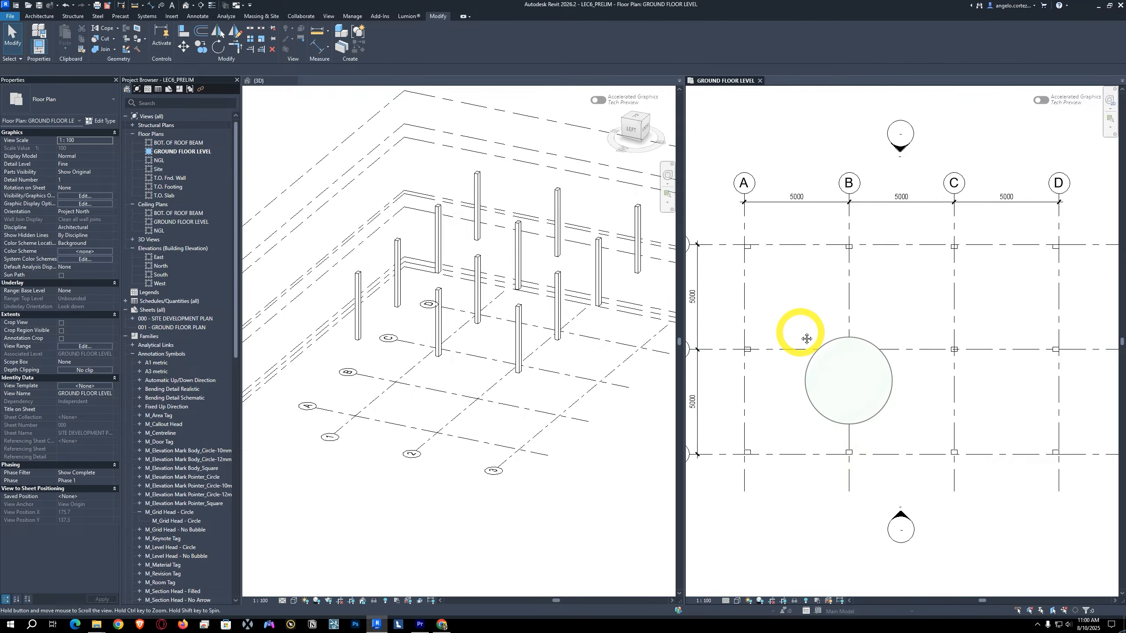
middle_click_drag(806, 339, 821, 332)
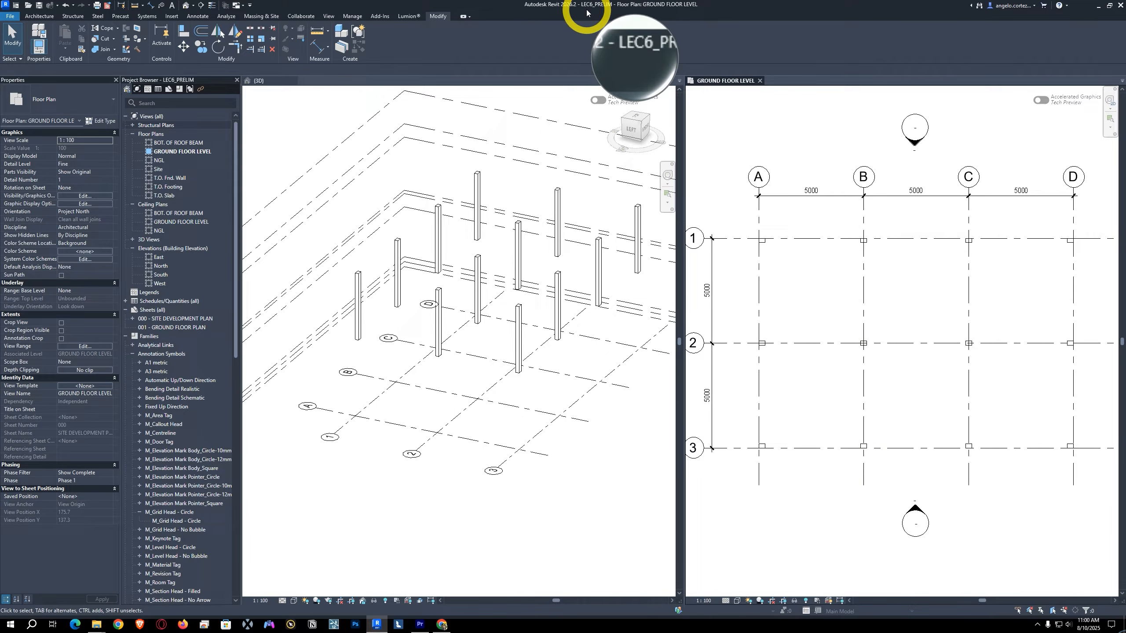
middle_click_drag(833, 312, 843, 318)
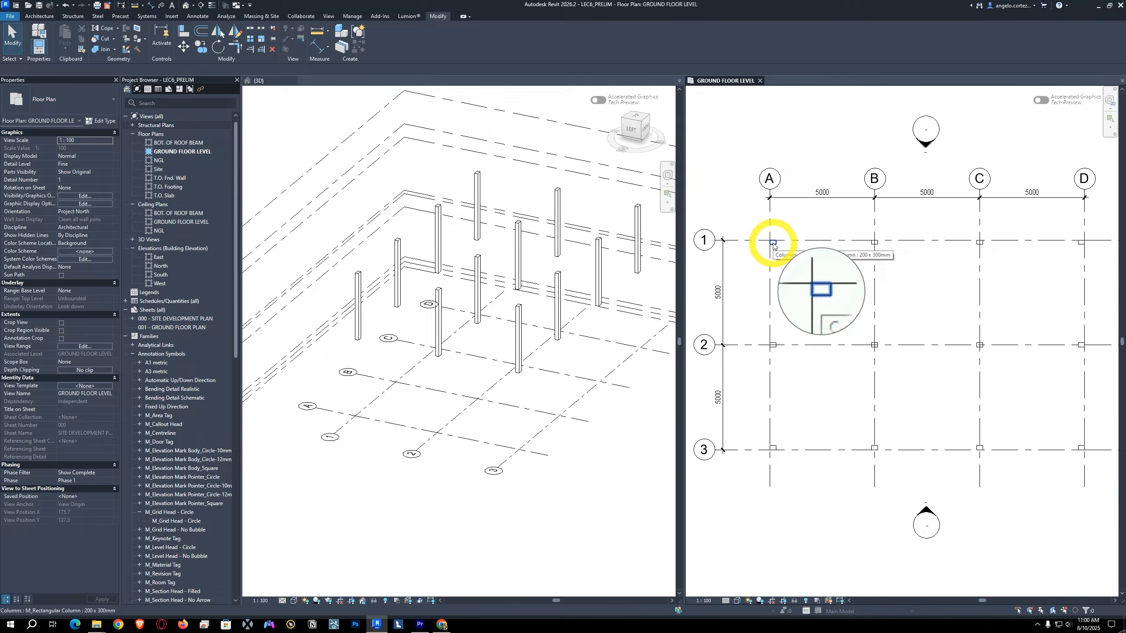
scroll(550, 326, "up", 2)
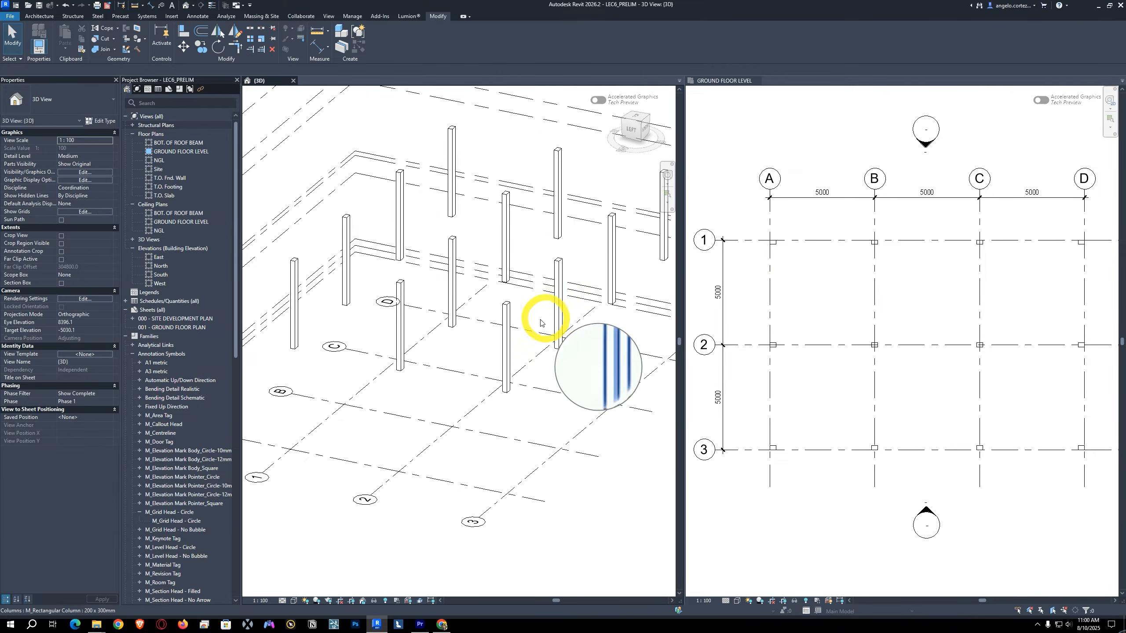
middle_click_drag(541, 322, 531, 351)
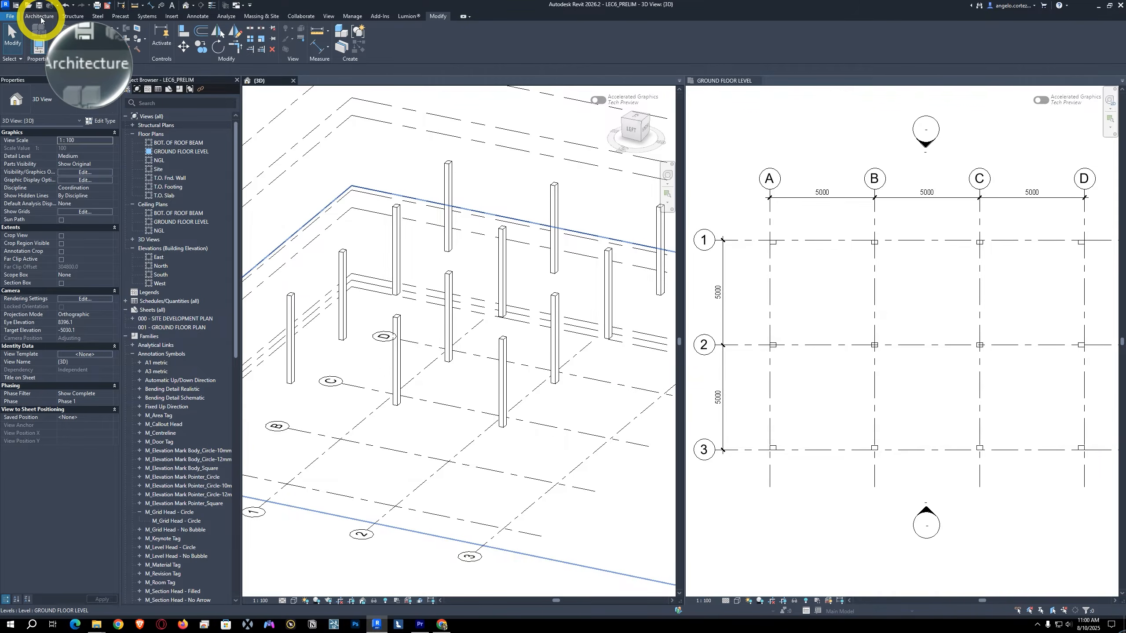
left_click(73, 16)
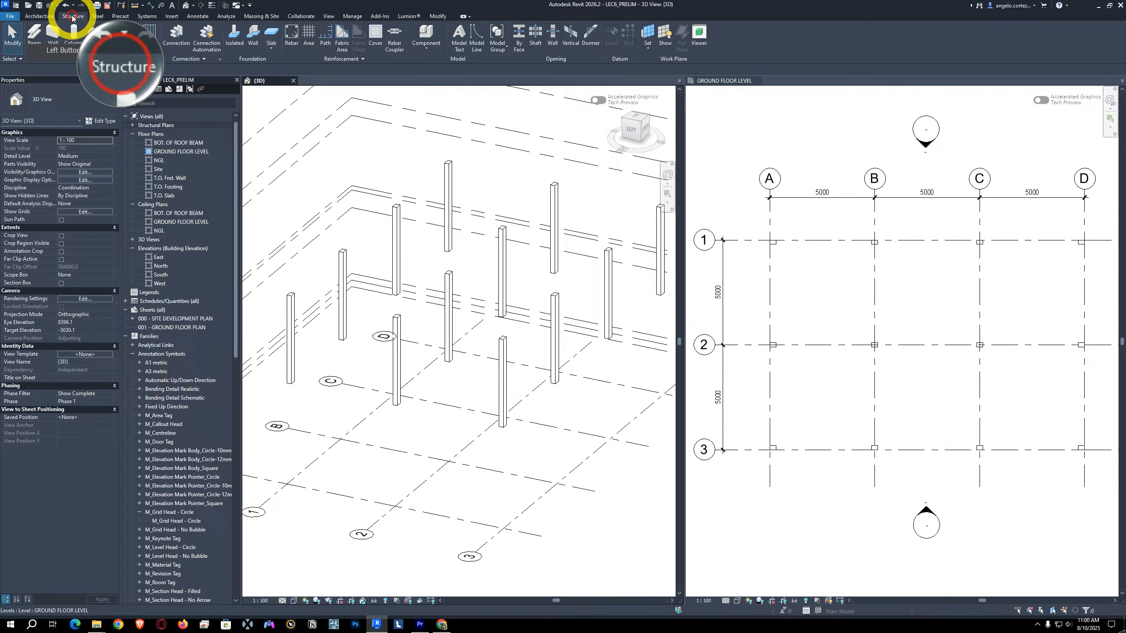
left_click(51, 17)
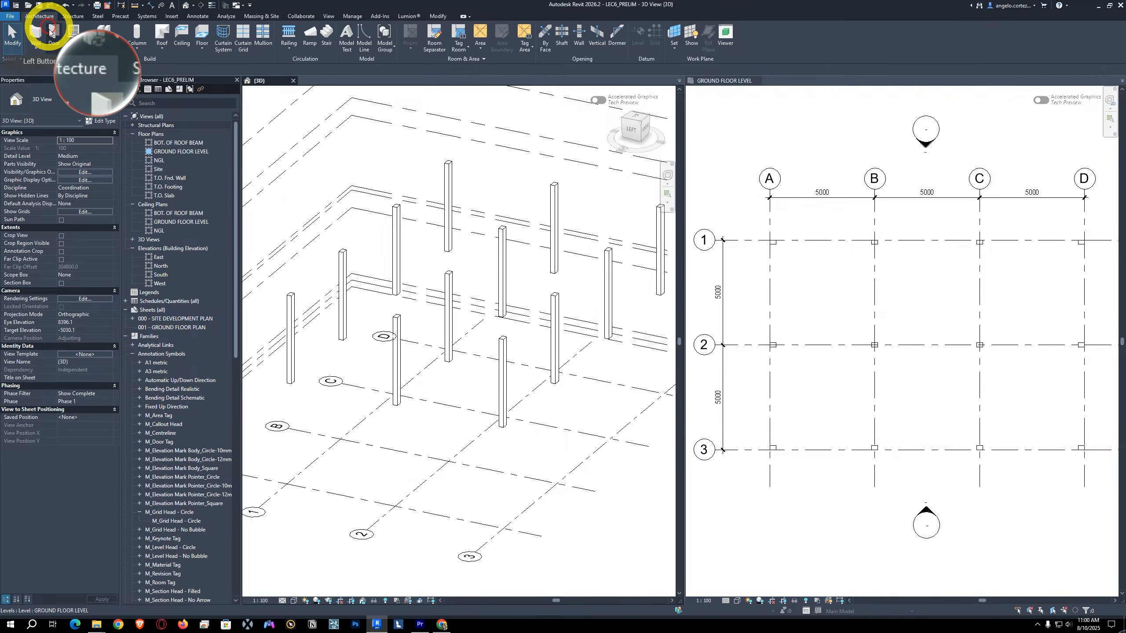
left_click(137, 47)
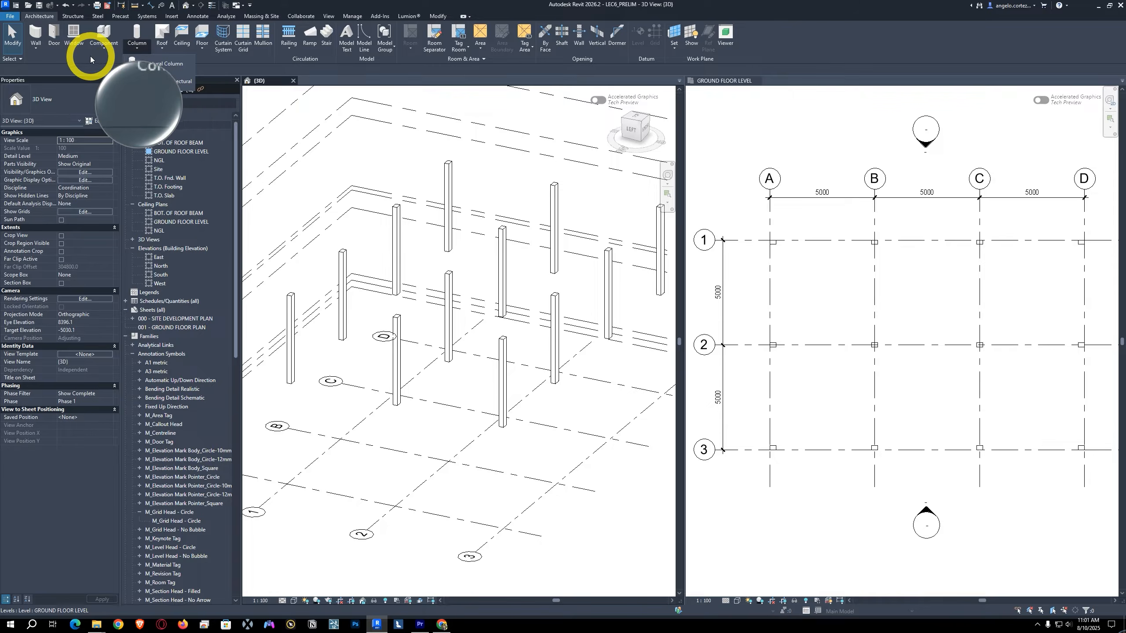
left_click(181, 68)
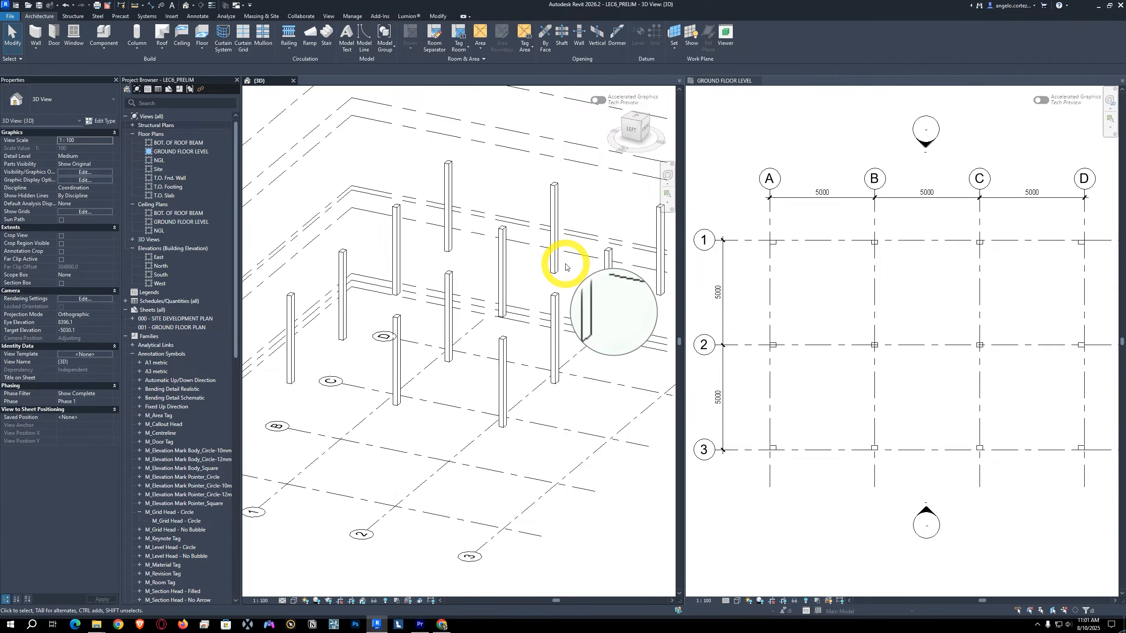
Step: Start placing structural columns and load the M_Concrete-Rectangular-Column family from the library's Structural Columns > Concrete folder
key("c")
key("l")
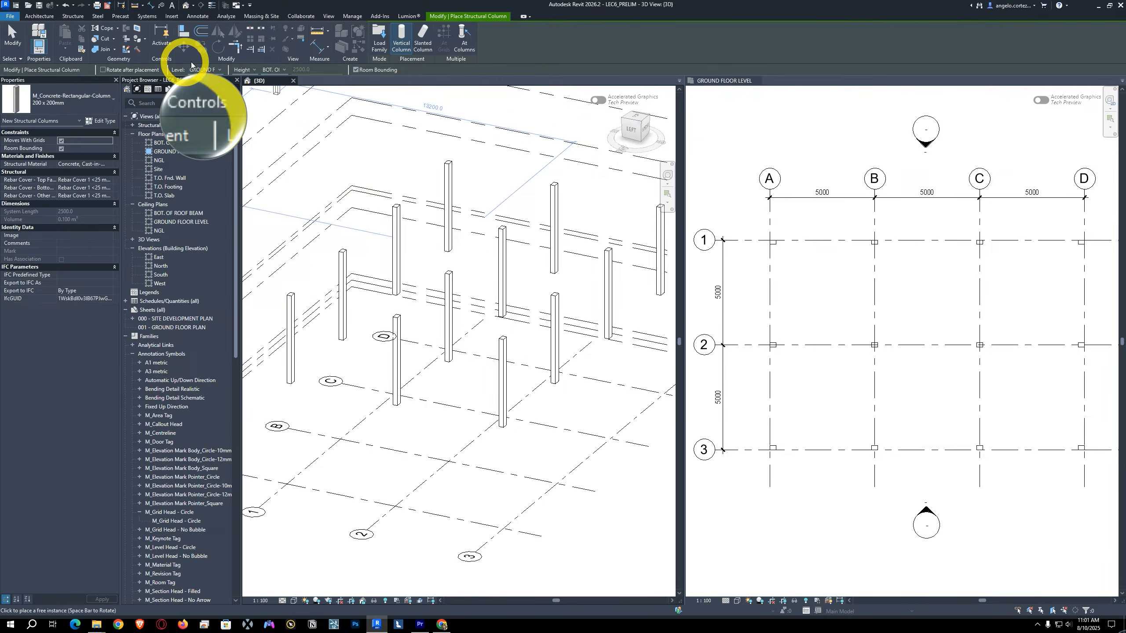
left_click(381, 33)
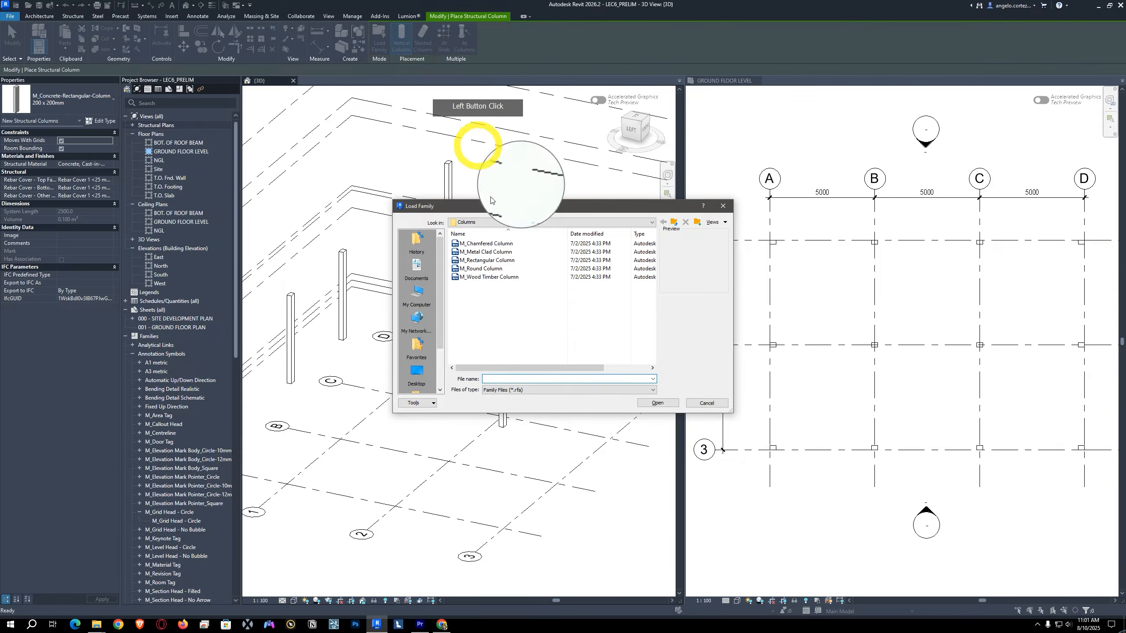
left_click(673, 222)
scroll(515, 312, "down", 8)
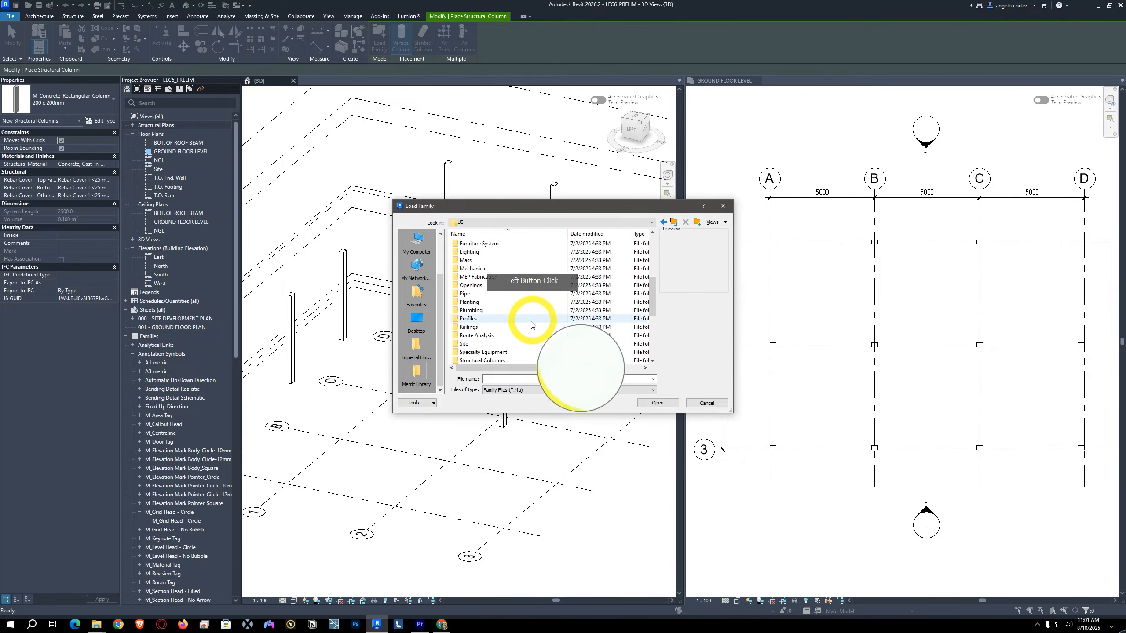
left_click(479, 288)
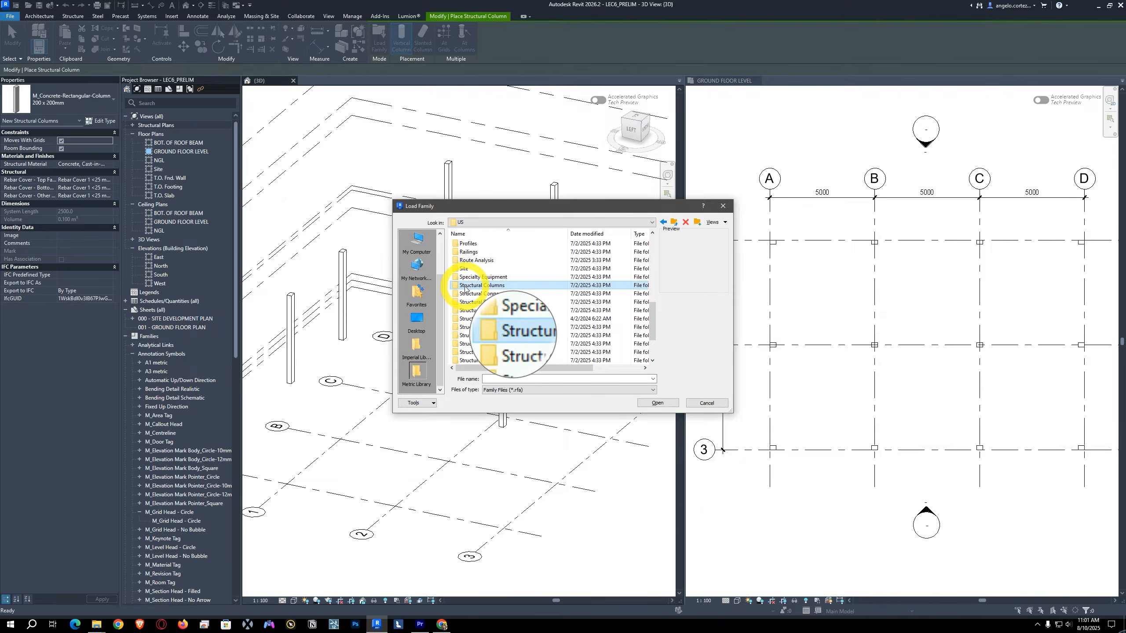
double_click(474, 288)
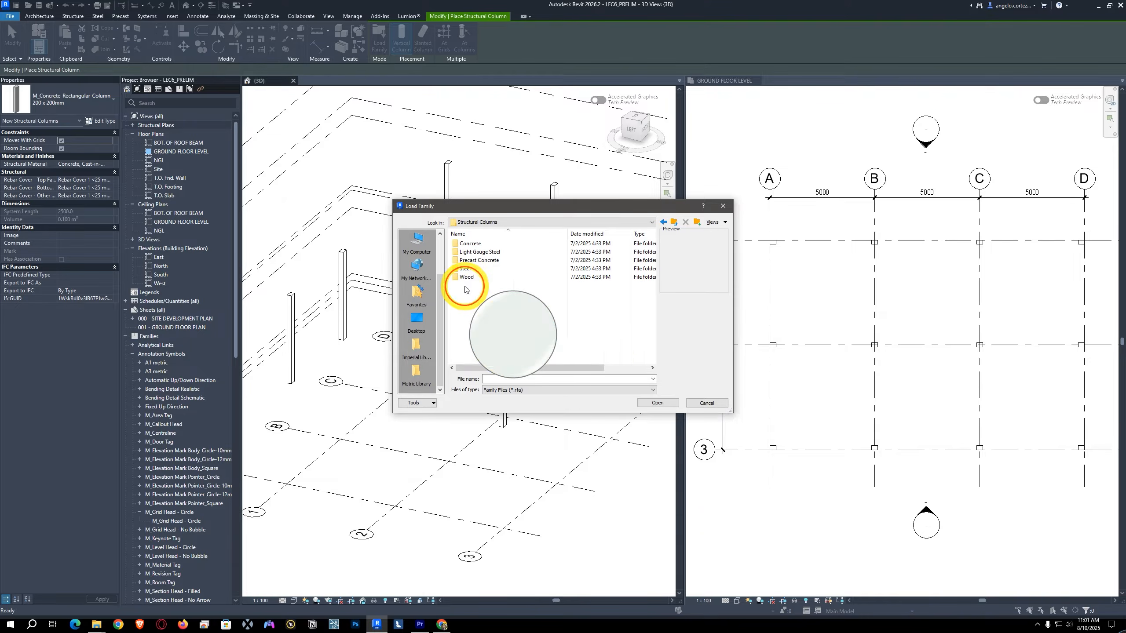
double_click(471, 244)
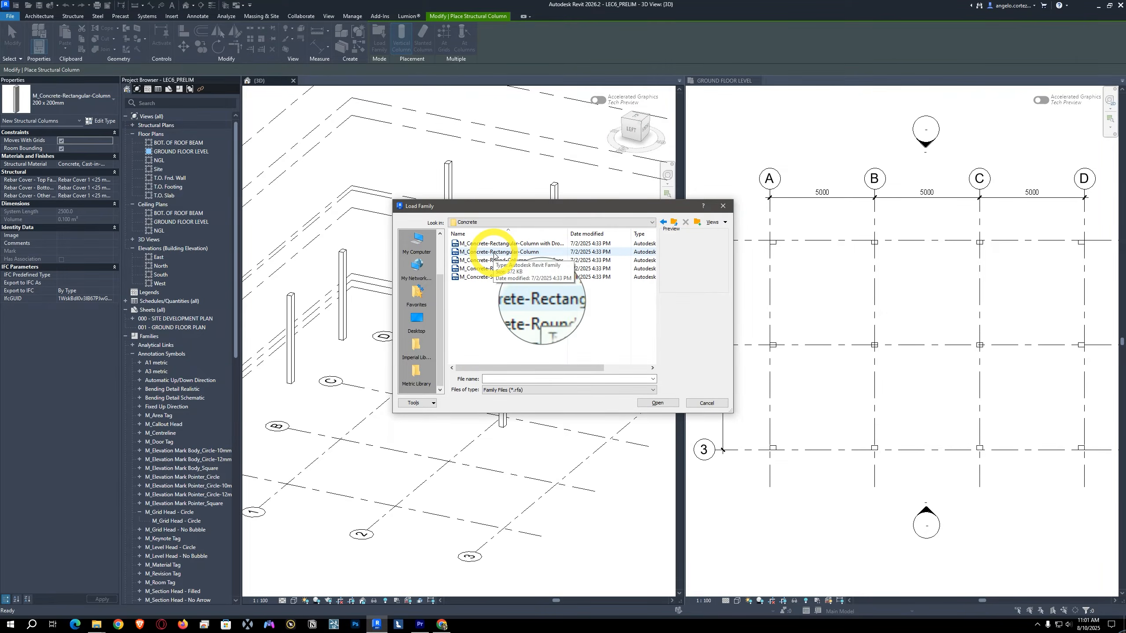
left_click(494, 253)
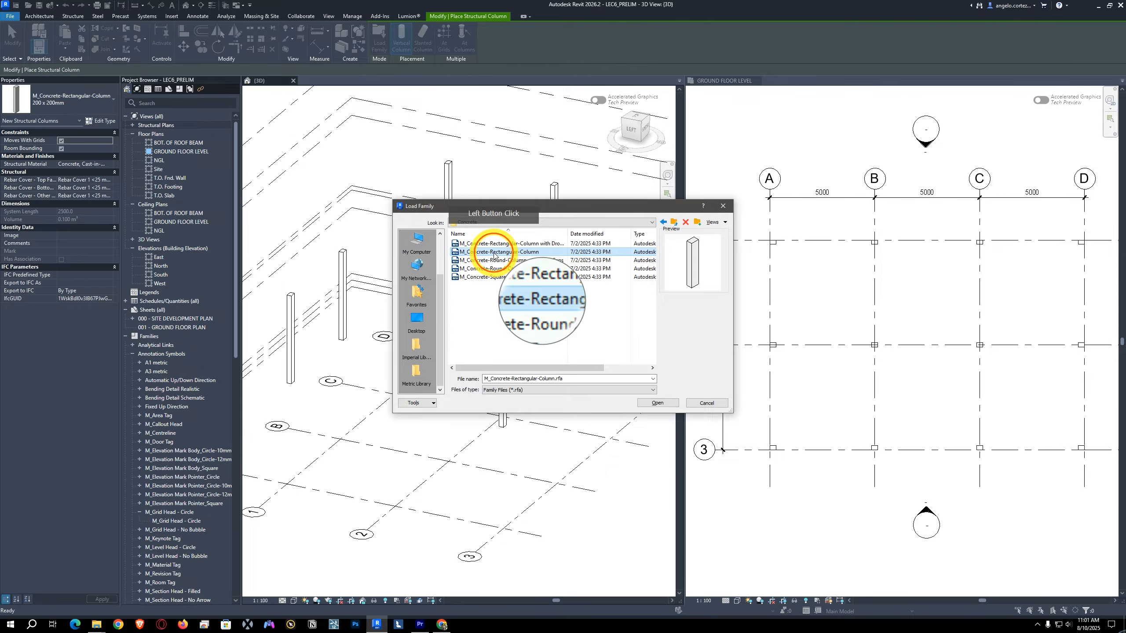
double_click(494, 252)
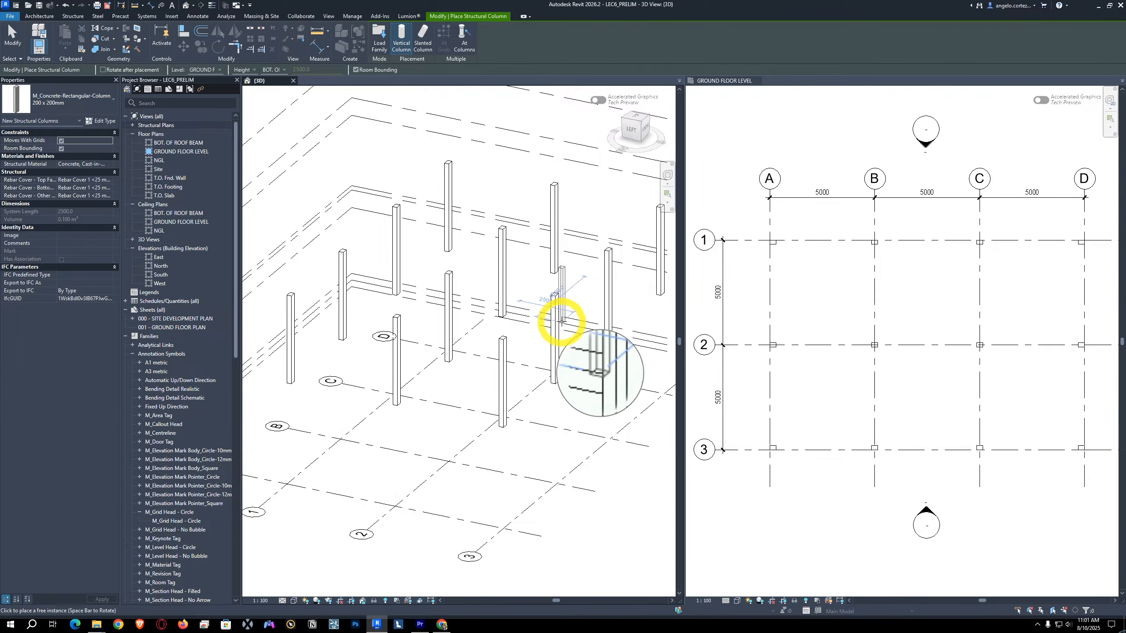
Step: Duplicate the 200 x 200mm structural column type under the name "175 x 275"
left_click(115, 128)
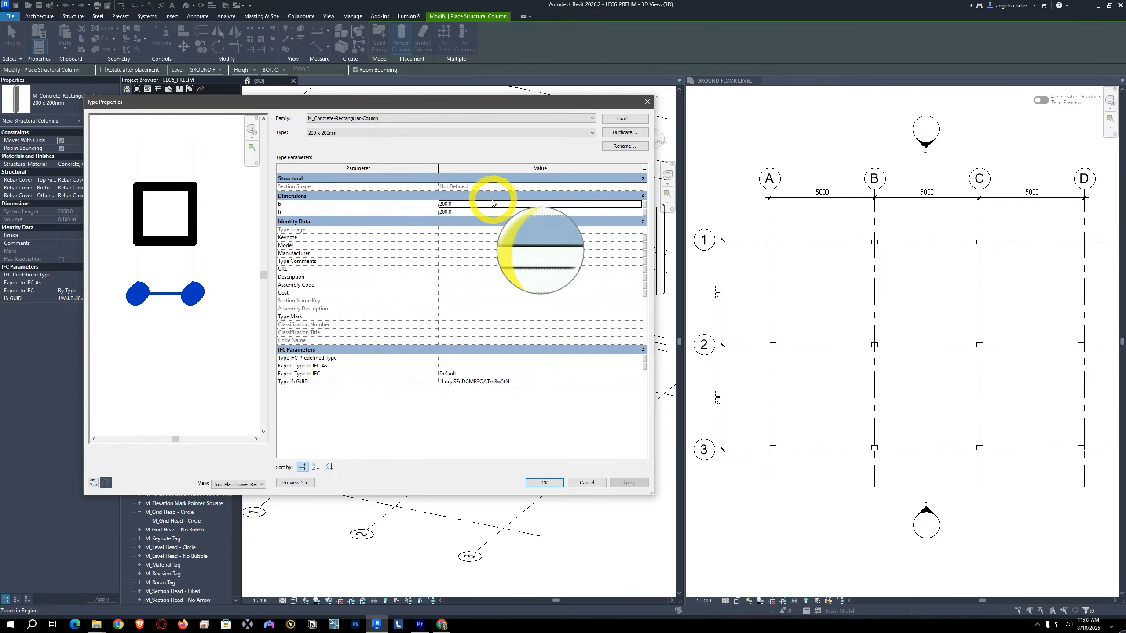
left_click(607, 134)
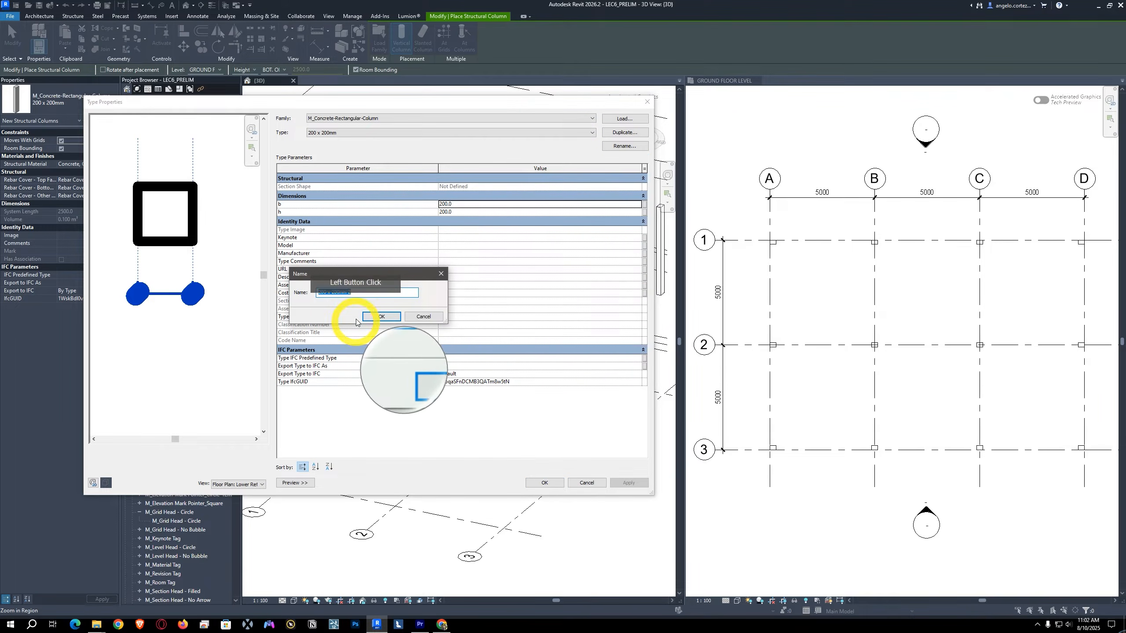
left_click(360, 292)
key("BackSpace")
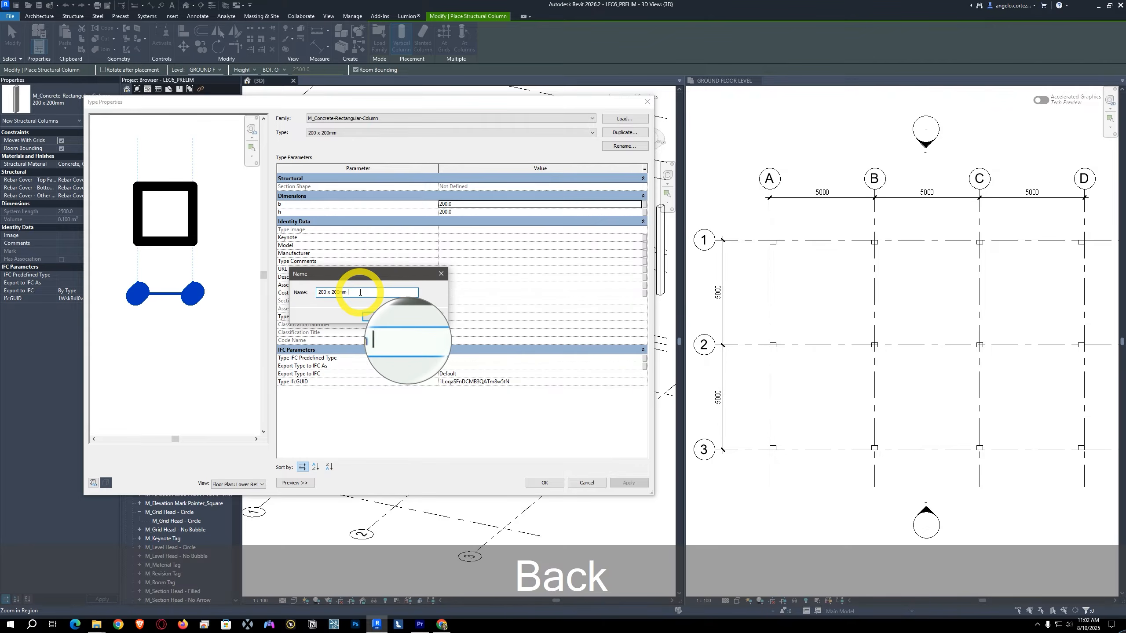
key("BackSpace")
key("BackSpace")
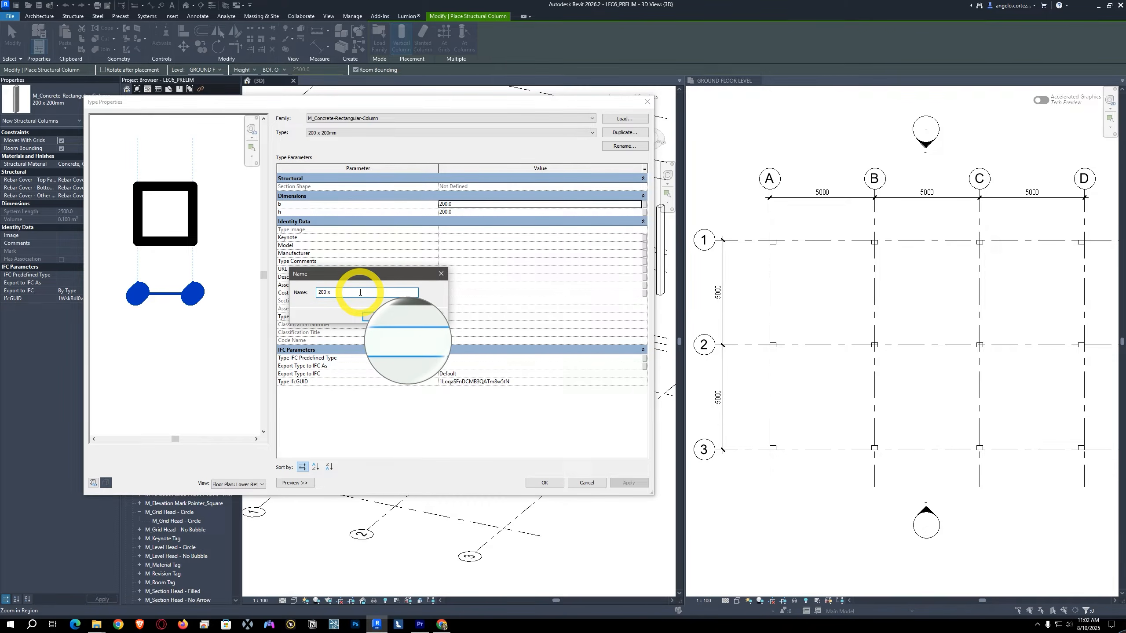
type("2")
key("Left")
key("Left")
key("Left")
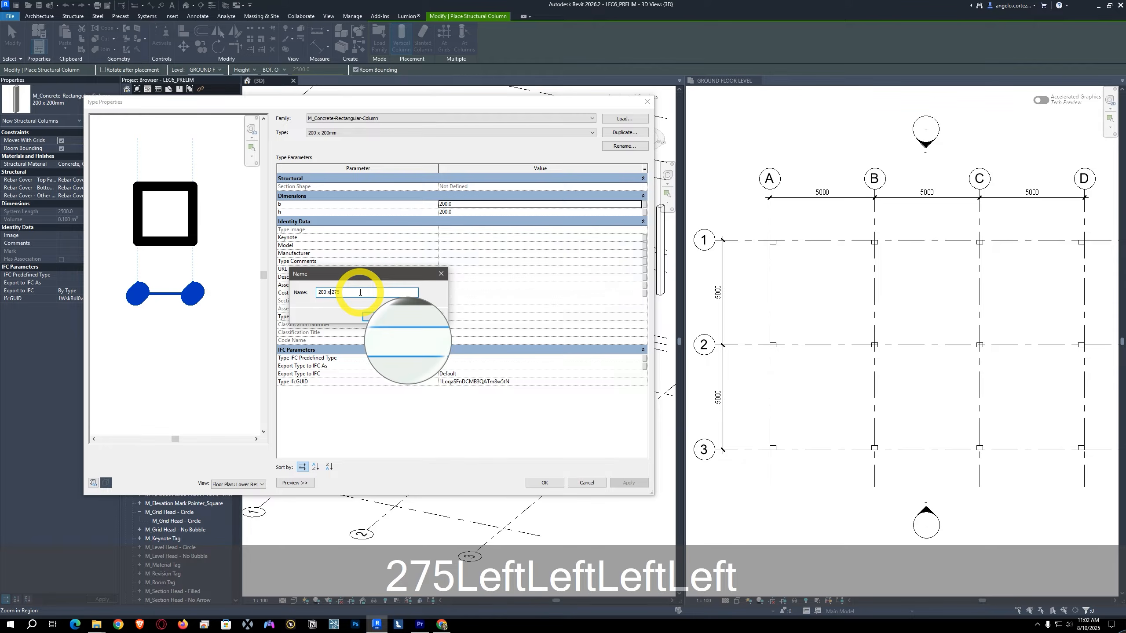
key("BackSpace")
key("BackSpace")
key("BackSpace")
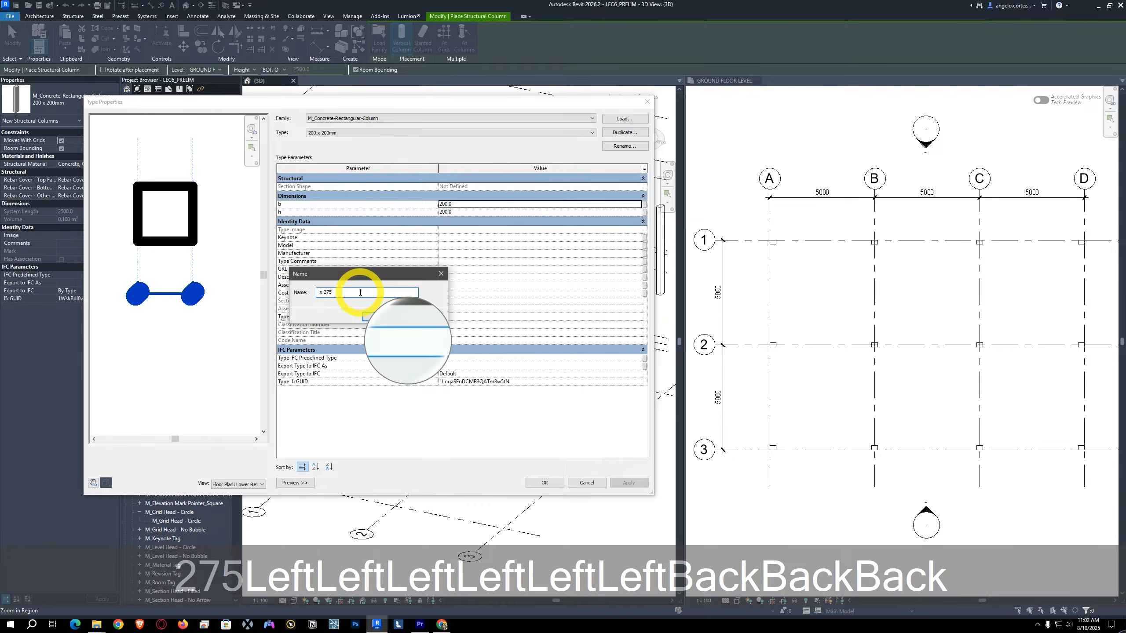
type("175")
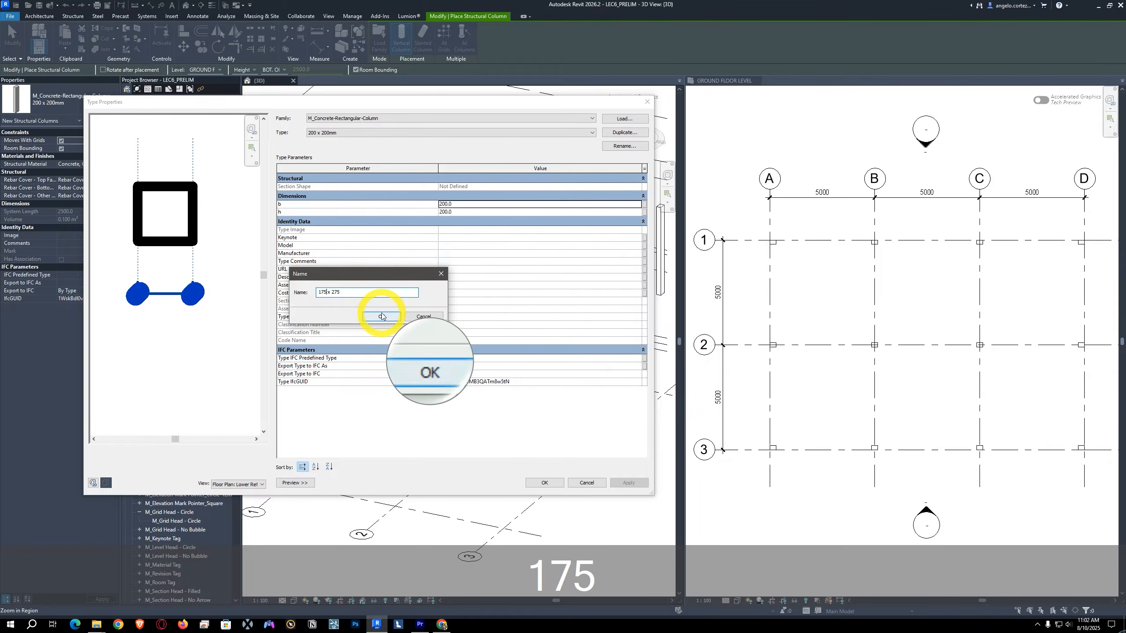
left_click(376, 316)
Step: Set the new column type's dimensions to b = 175 and h = 275 and apply them
double_click(461, 203)
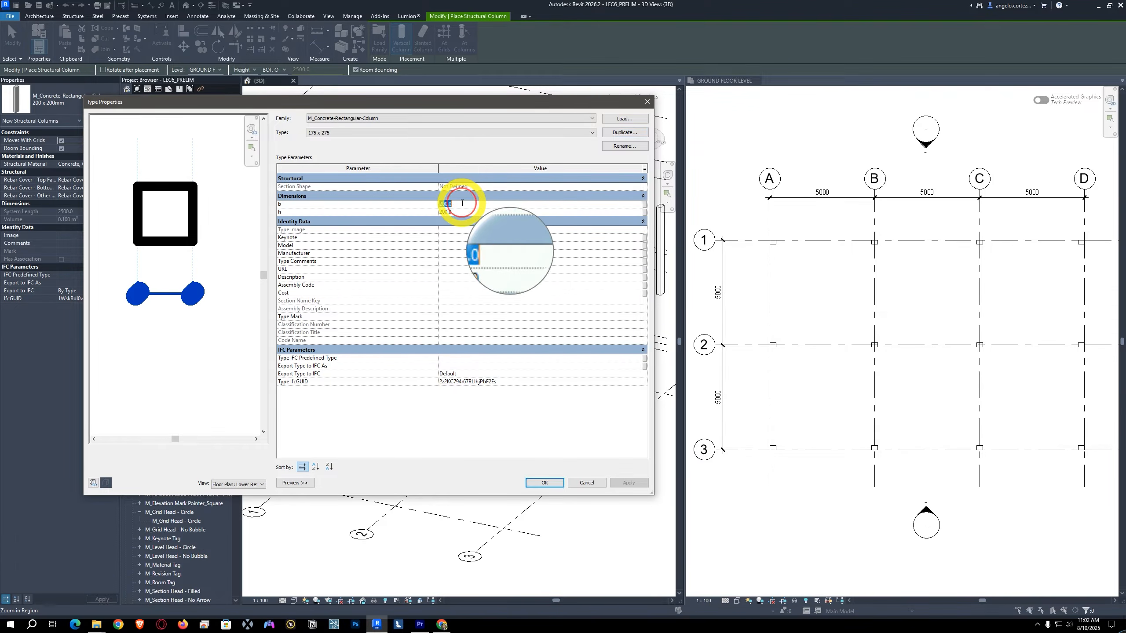
type("175")
double_click(462, 211)
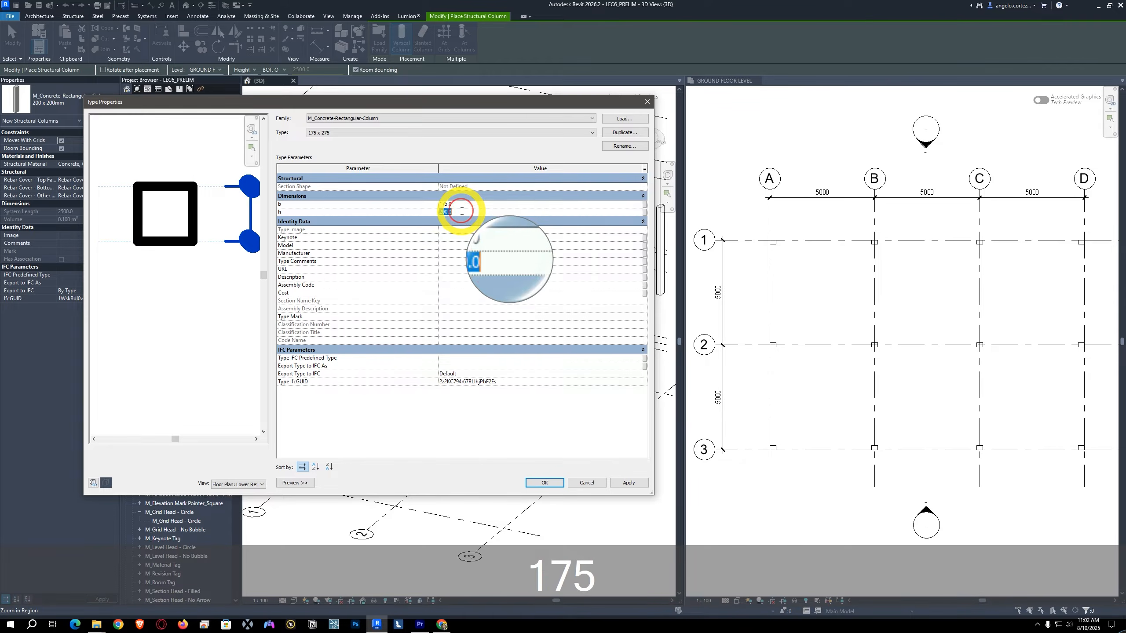
type("275")
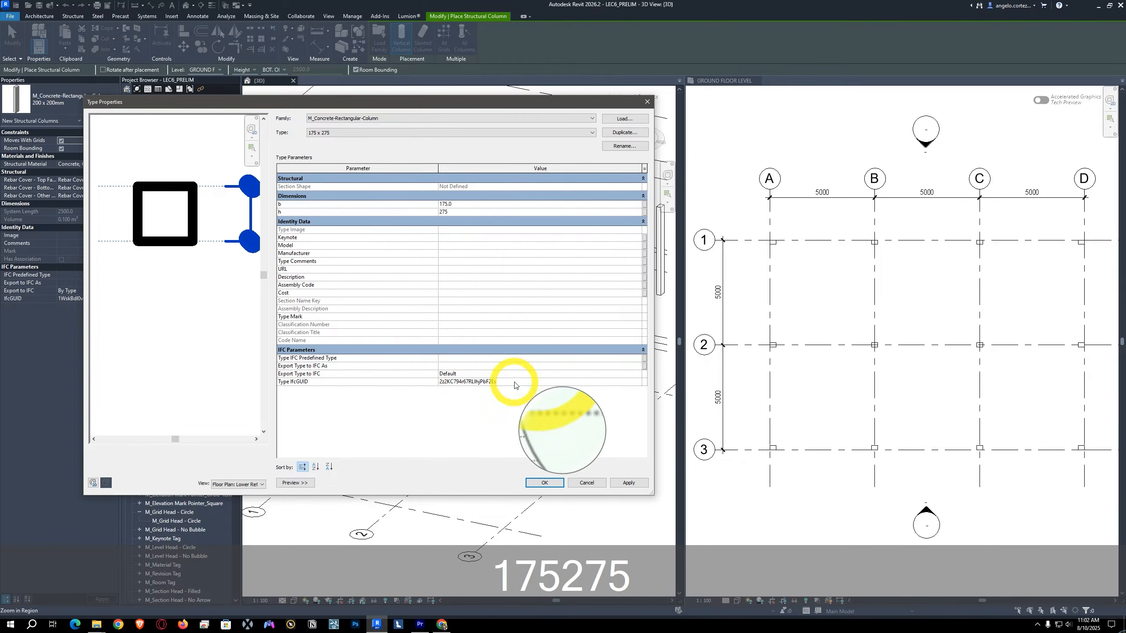
left_click(622, 483)
left_click(545, 483)
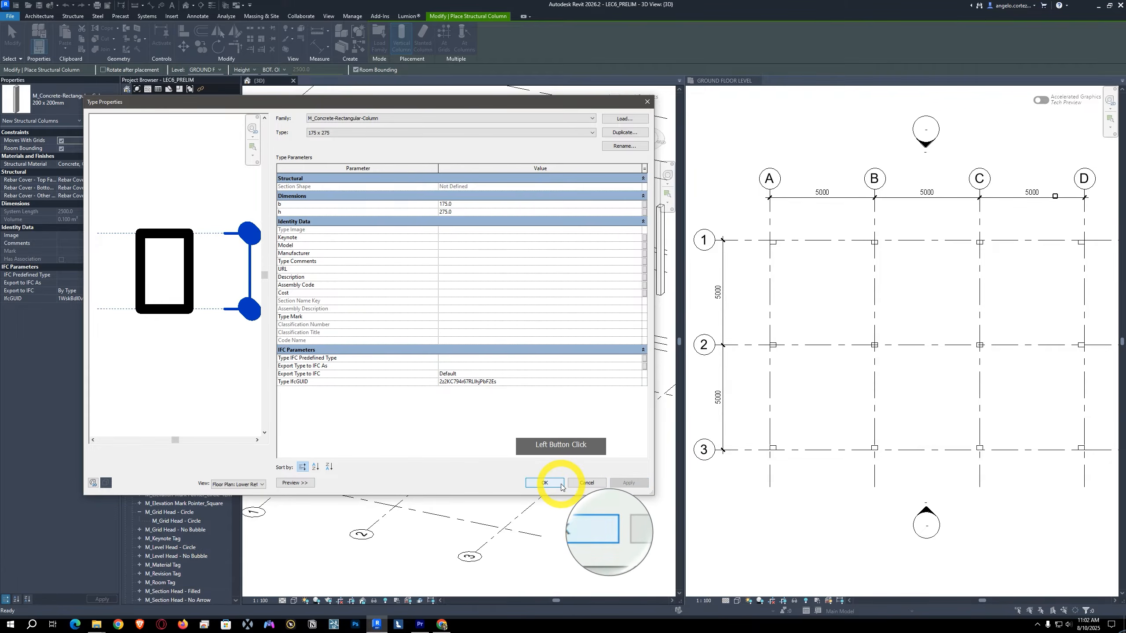
Step: Preview the 175 x 275 structural column, rotated, against the architectural column at grid intersection A-1 in the ground floor plan
left_click(793, 235)
scroll(793, 235, "up", 2)
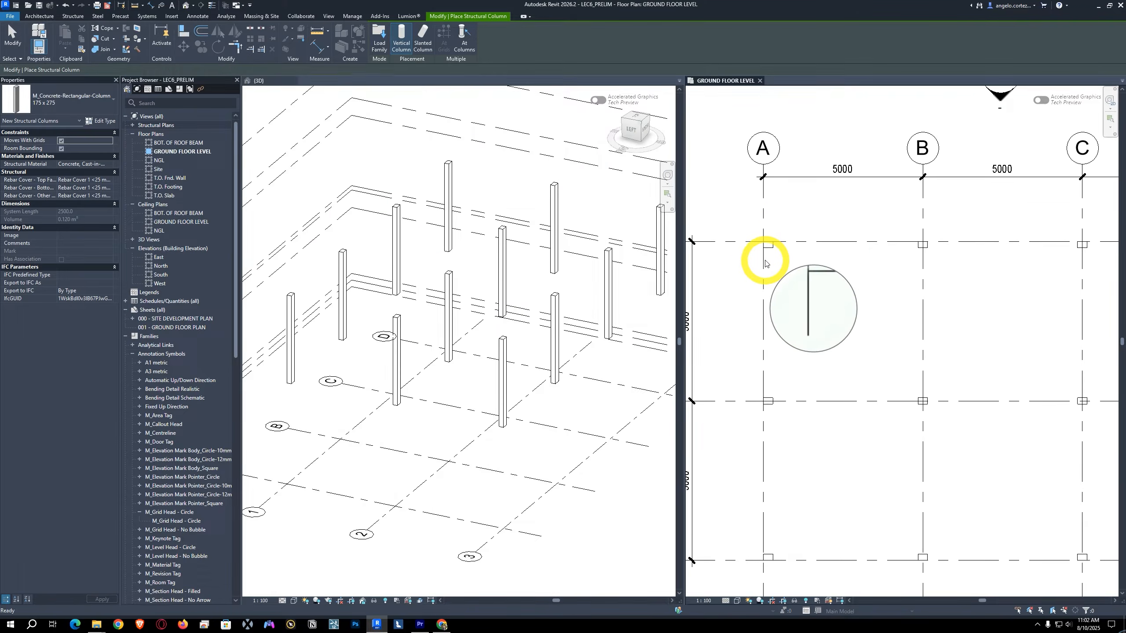
scroll(797, 265, "up", 5)
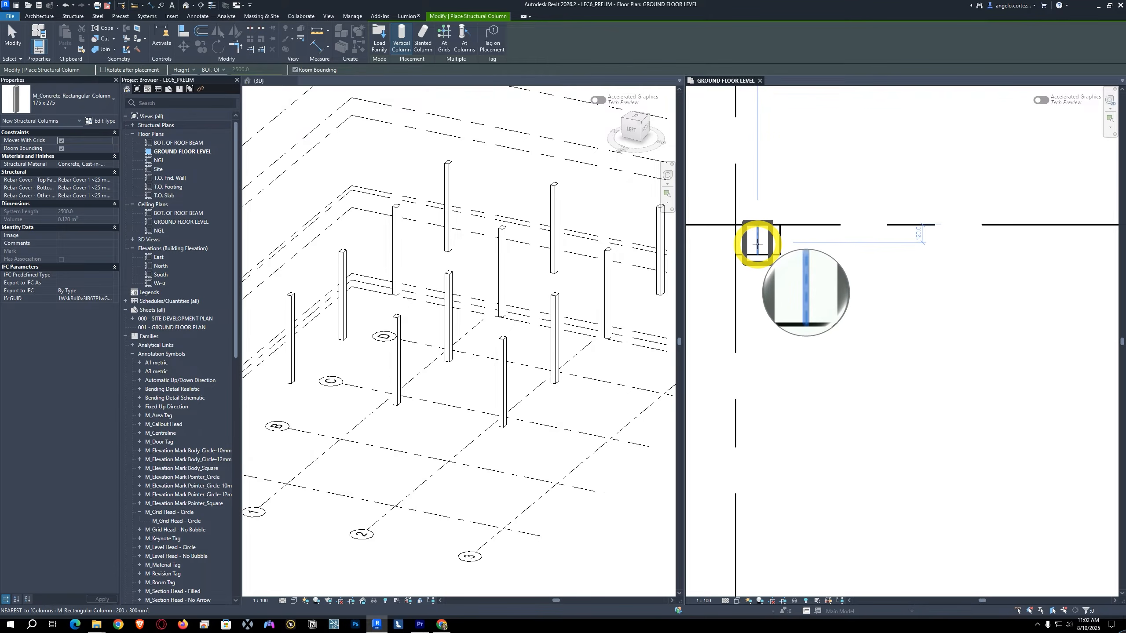
key("space")
key("space")
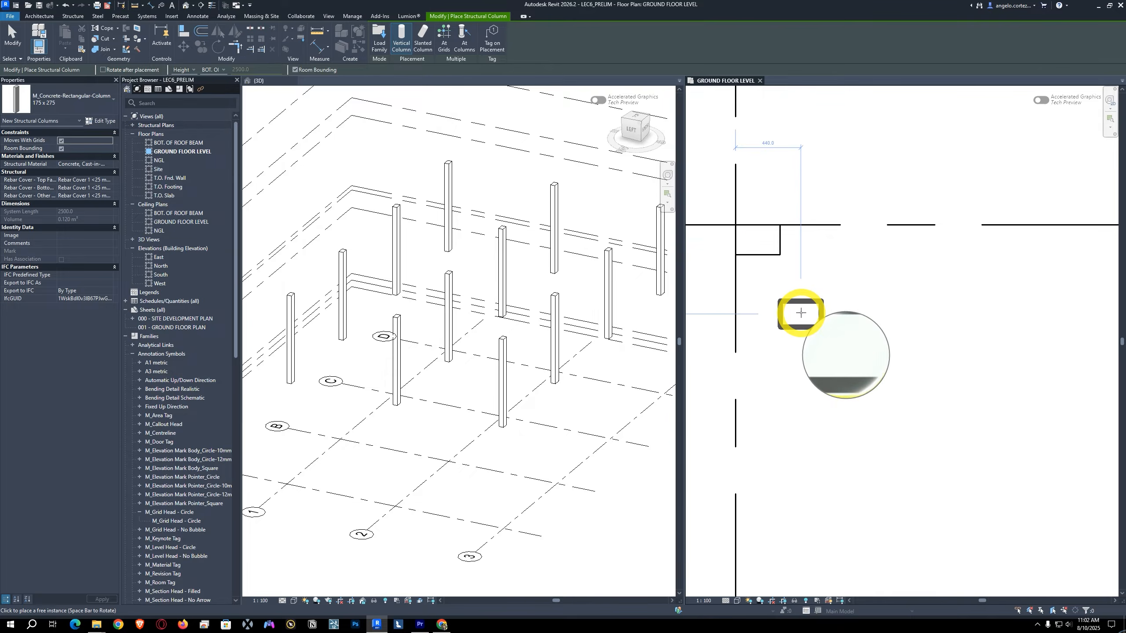
scroll(799, 314, "down", 5)
scroll(819, 329, "down", 2)
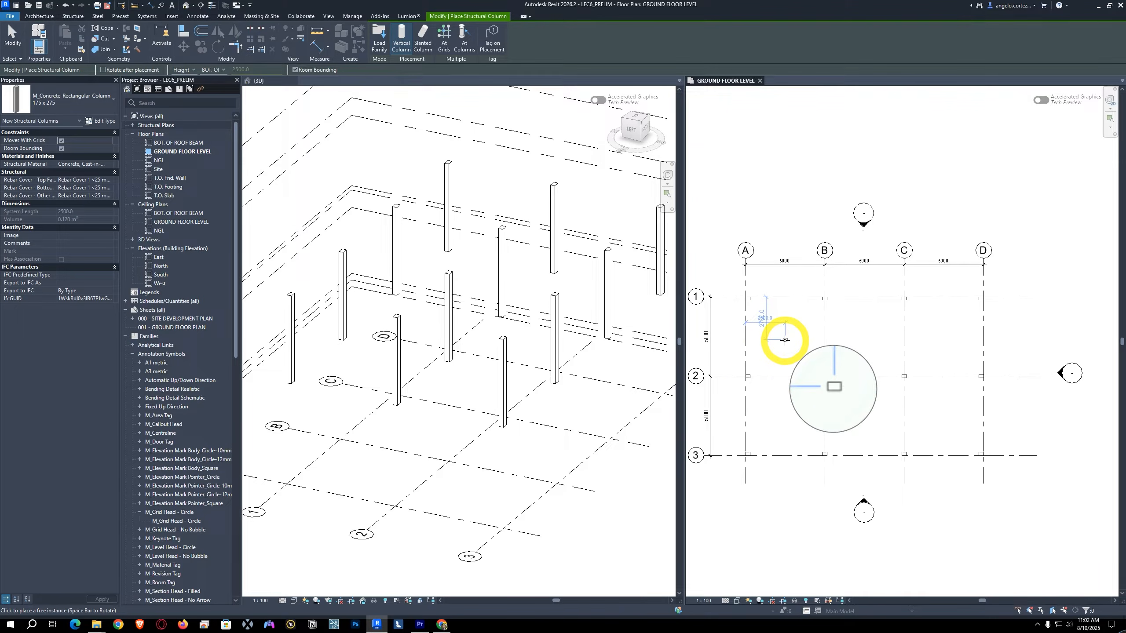
scroll(760, 314, "up", 1)
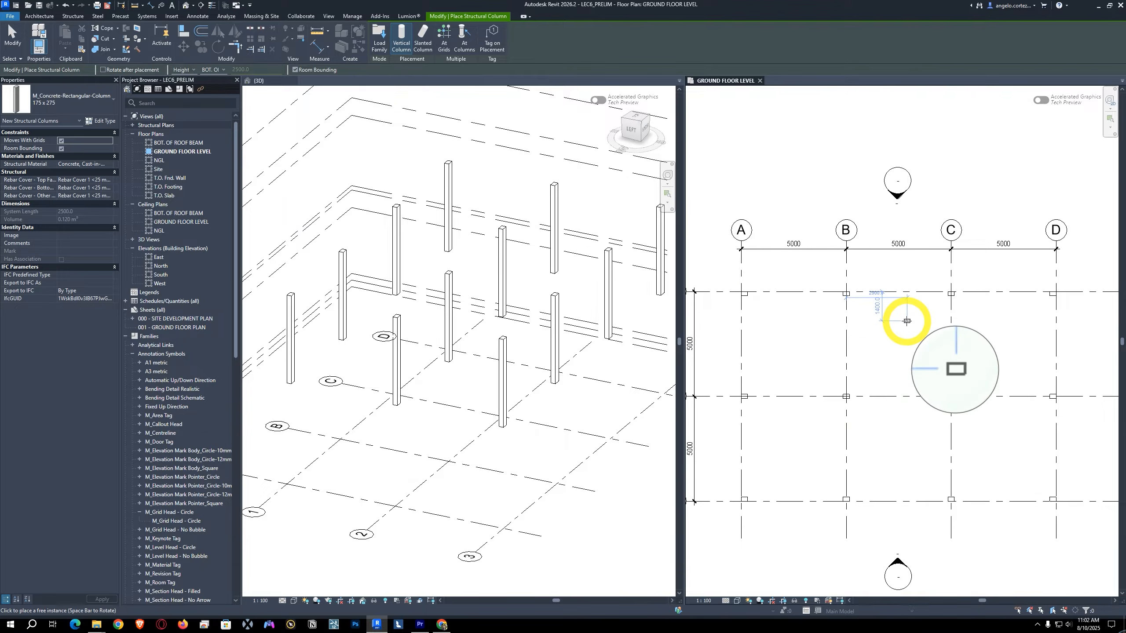
Step: Use the At Columns option to add 175 x 275 structural columns inside all architectural columns on grids A to D and 1 to 3
left_click(461, 43)
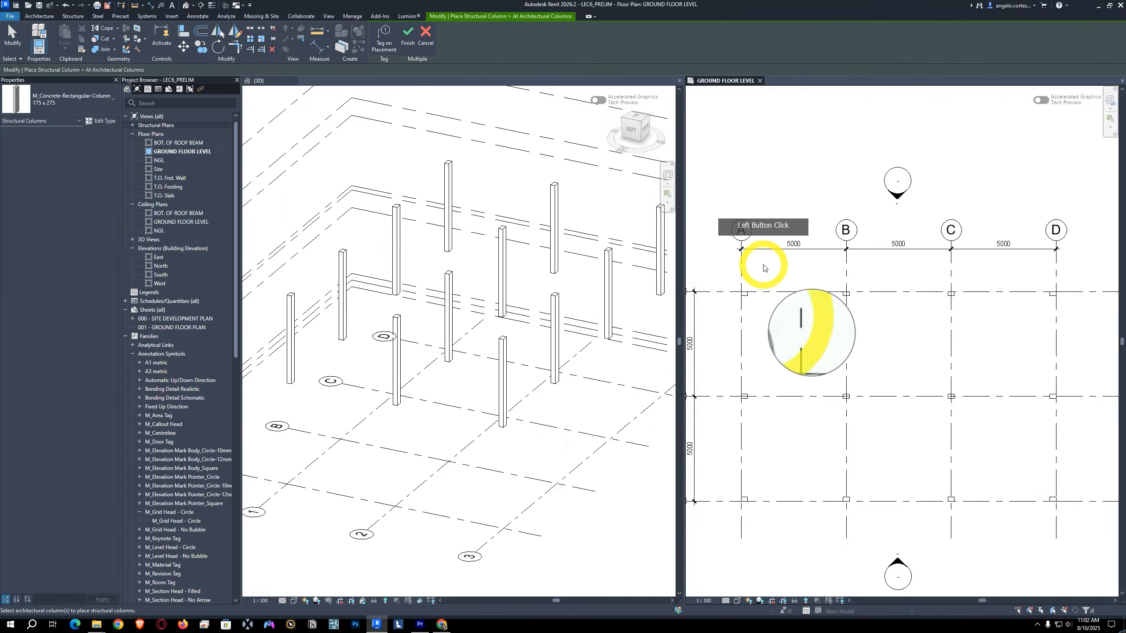
scroll(776, 309, "down", 4)
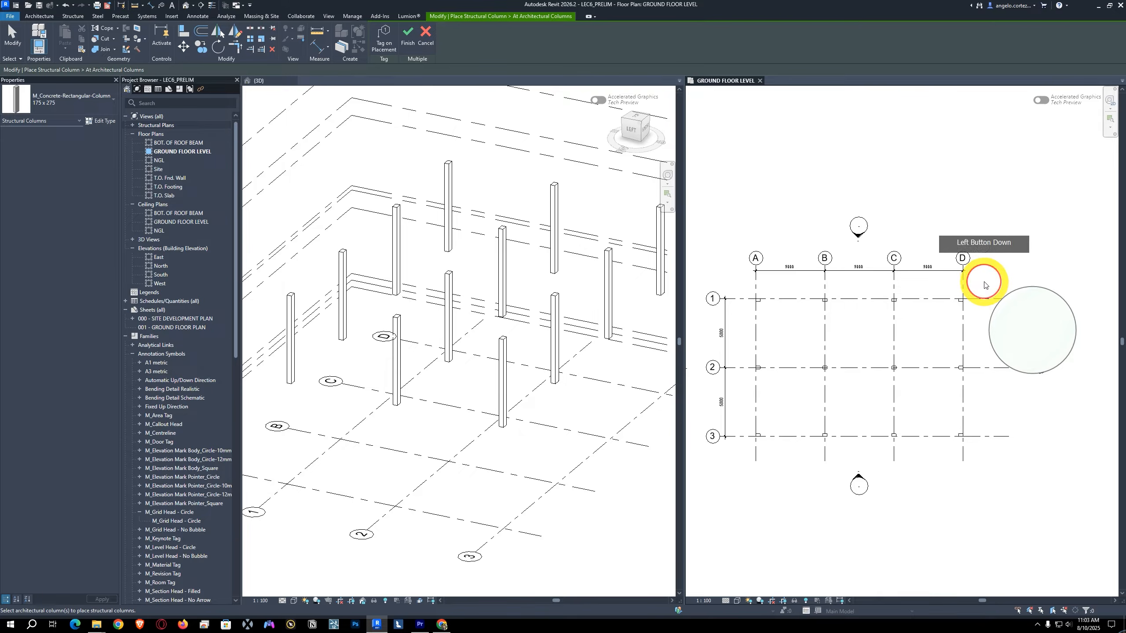
left_click_drag(984, 283, 748, 447)
Step: Rotate the pending structural columns to match the architectural columns' orientation and check their fit in the 3D view
scroll(800, 368, "up", 3)
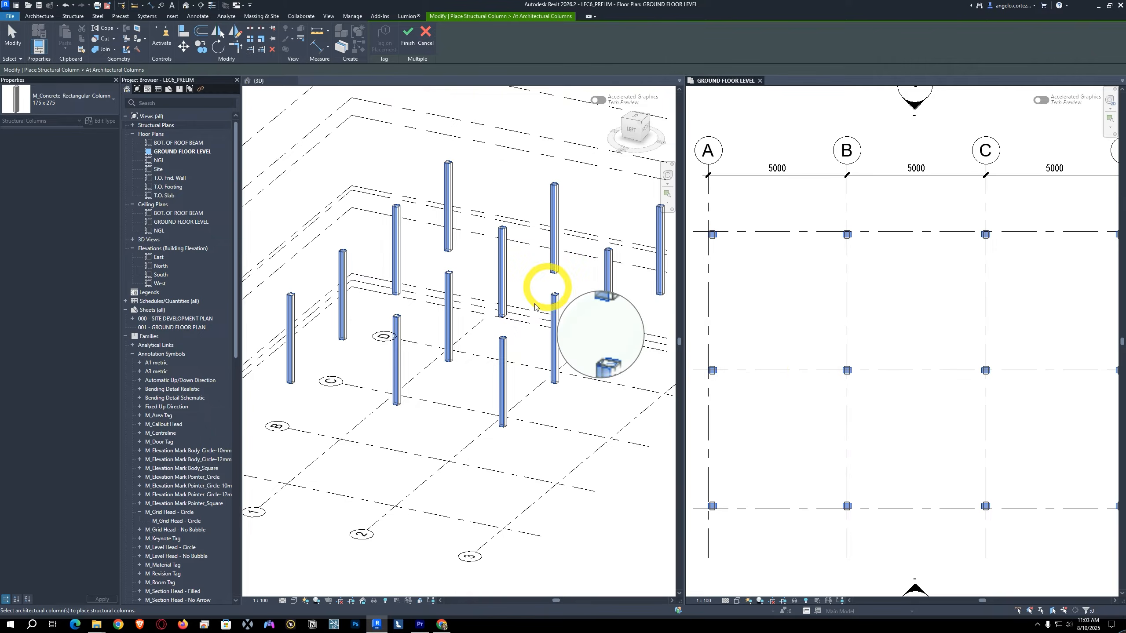
scroll(535, 306, "up", 8)
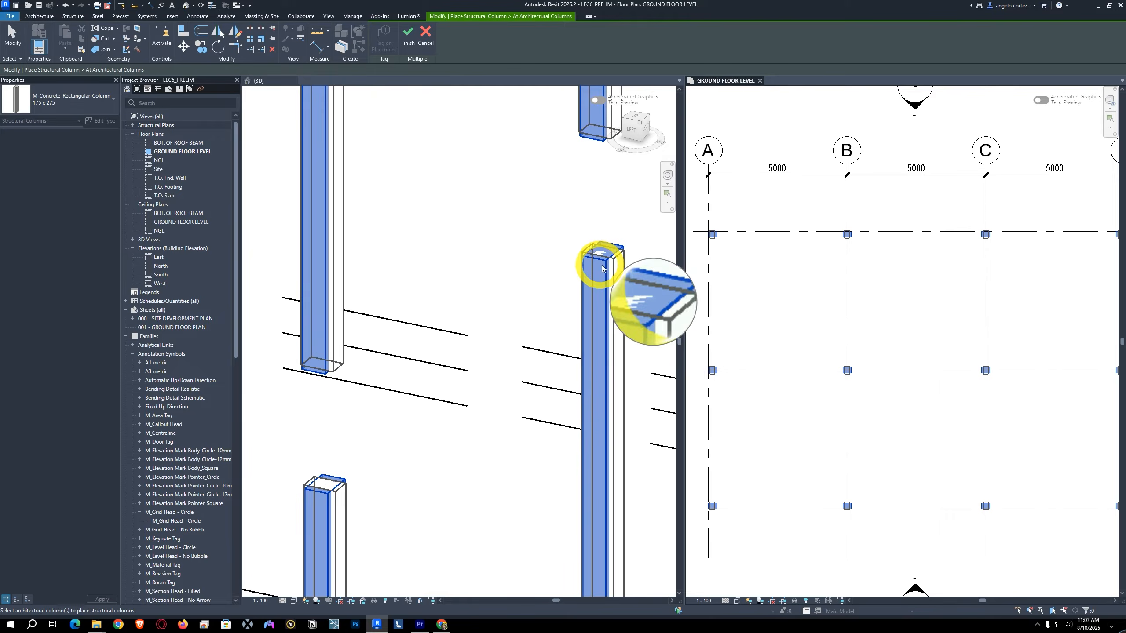
scroll(603, 267, "up", 4)
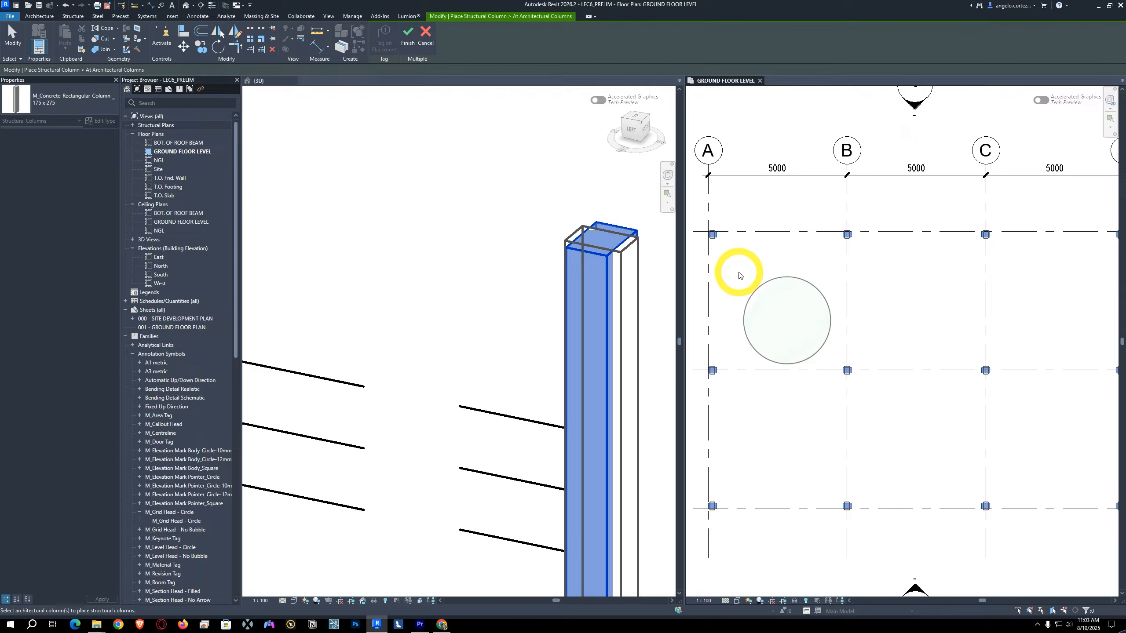
key("space")
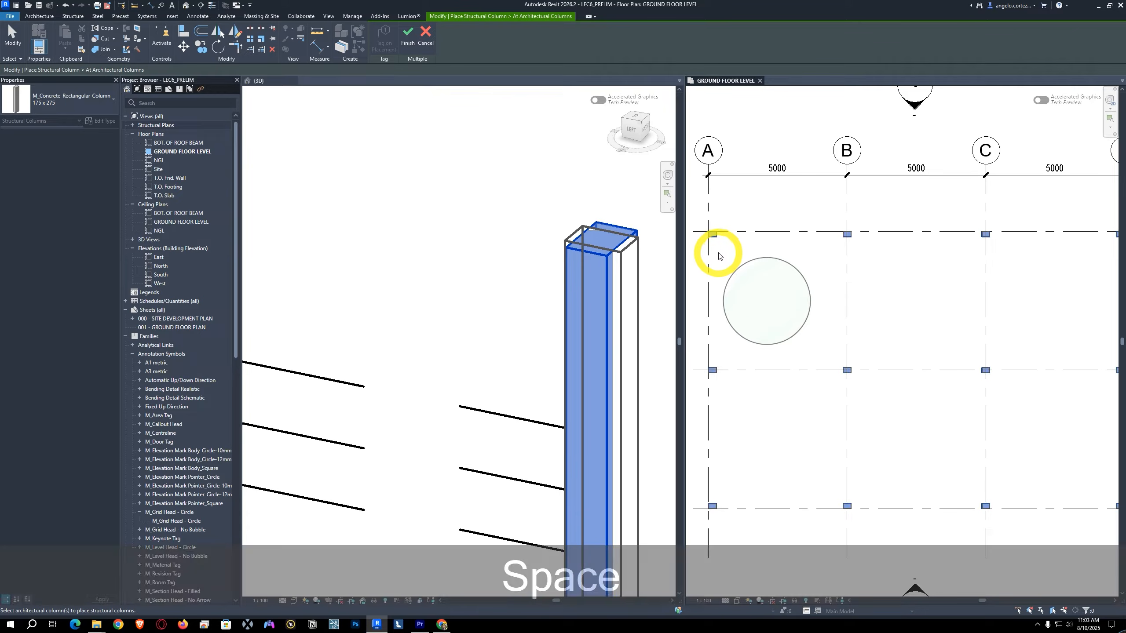
left_click(551, 261)
middle_click_drag(589, 266, 532, 269)
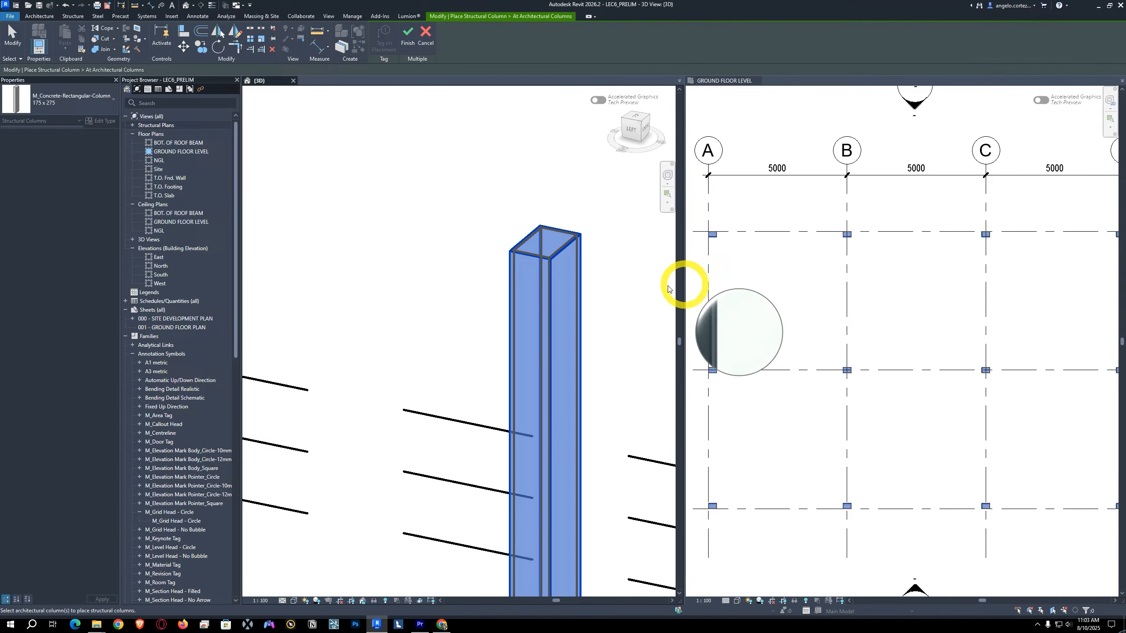
Step: Finish adding the 175 x 275 structural columns at the architectural columns, check their fit in both views, and end column placement
scroll(745, 243, "up", 5)
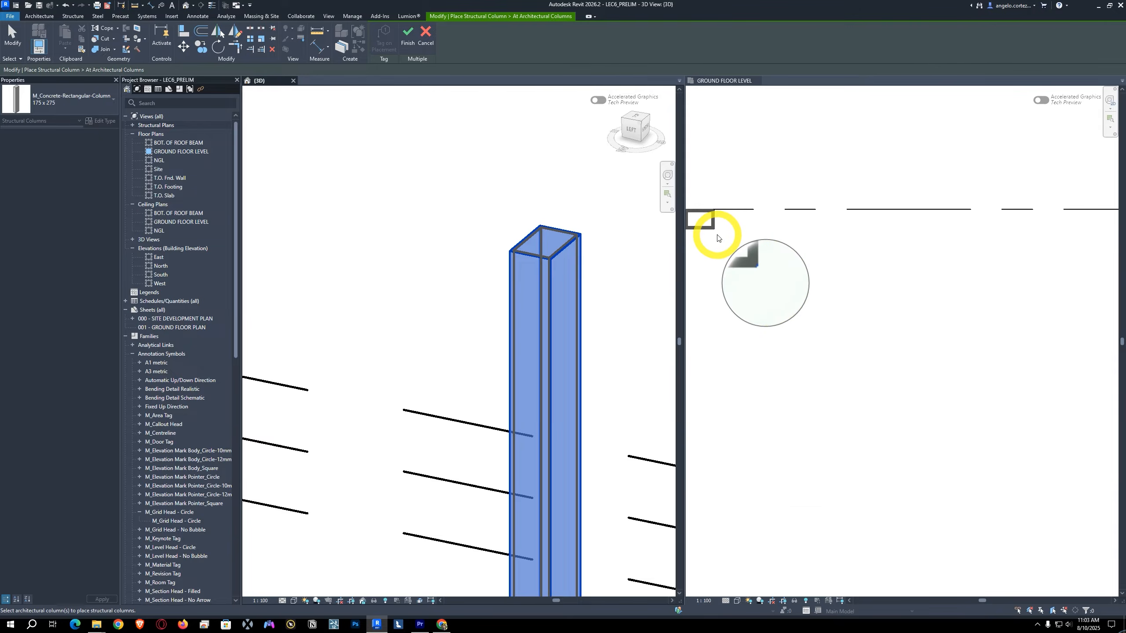
scroll(718, 238, "down", 2)
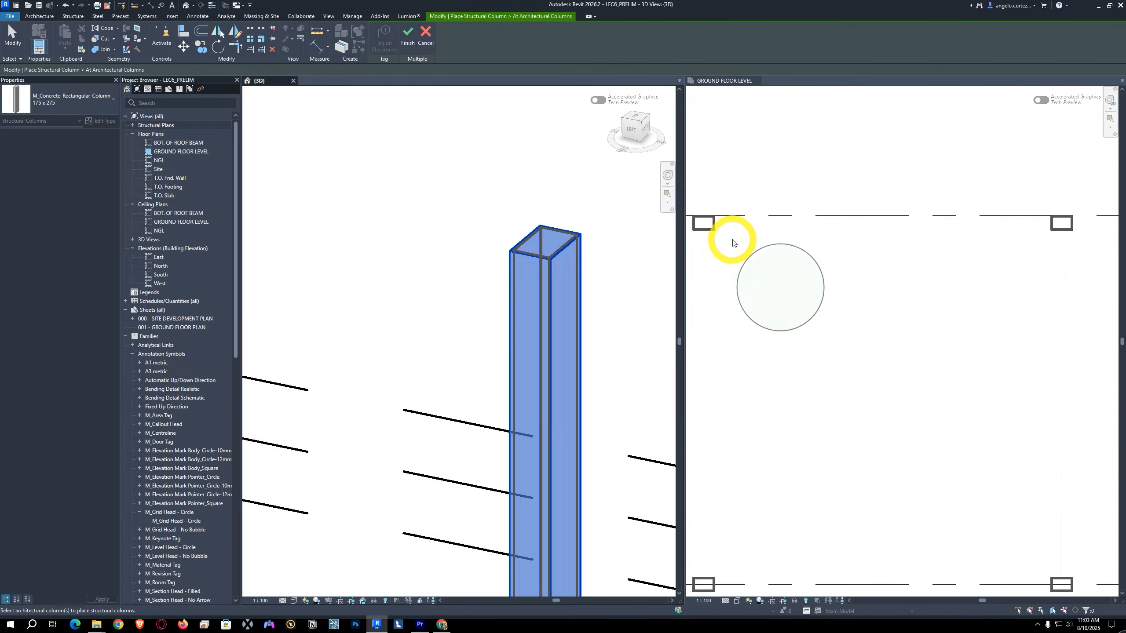
left_click(408, 35)
scroll(743, 249, "up", 5)
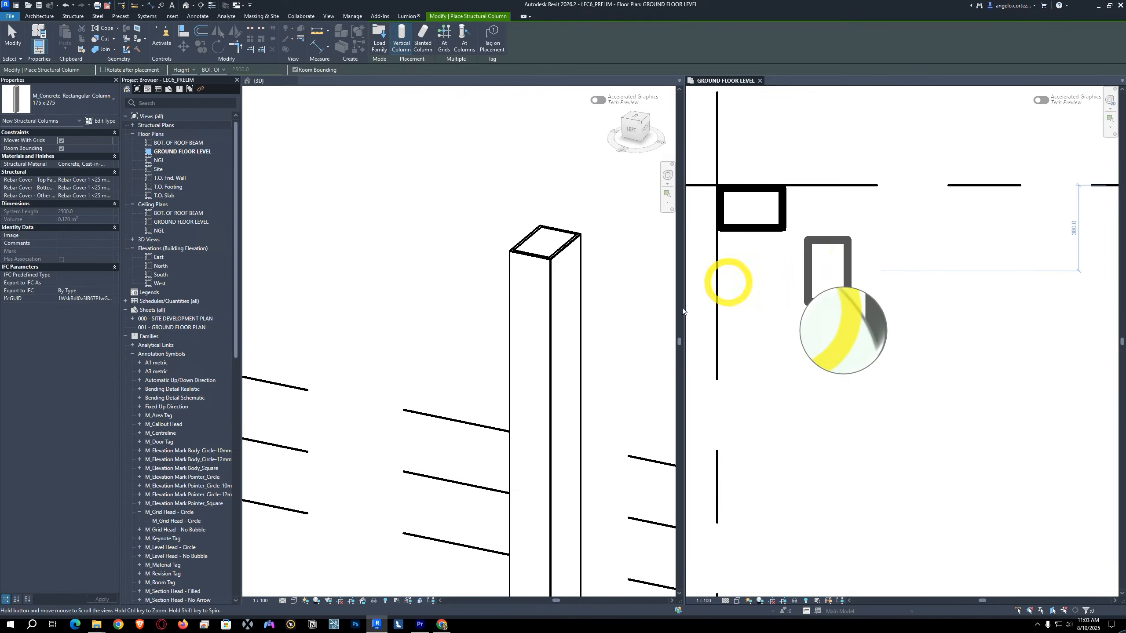
scroll(548, 240, "up", 6)
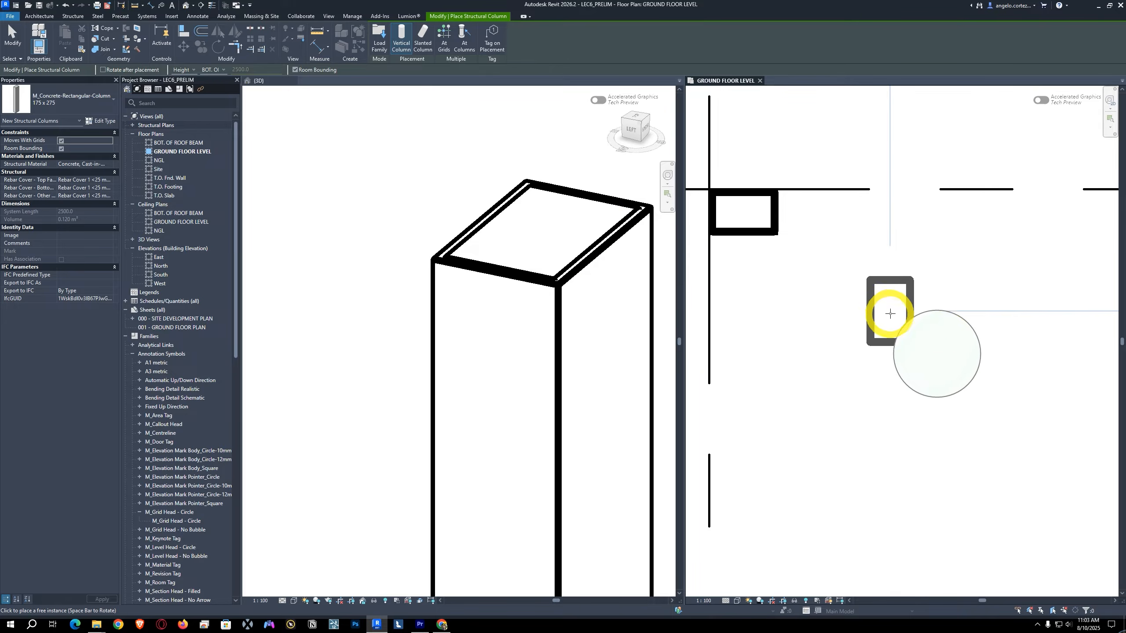
scroll(890, 313, "down", 5)
middle_click_drag(875, 309, 799, 289)
scroll(802, 293, "down", 1)
key("Escape")
key("Escape")
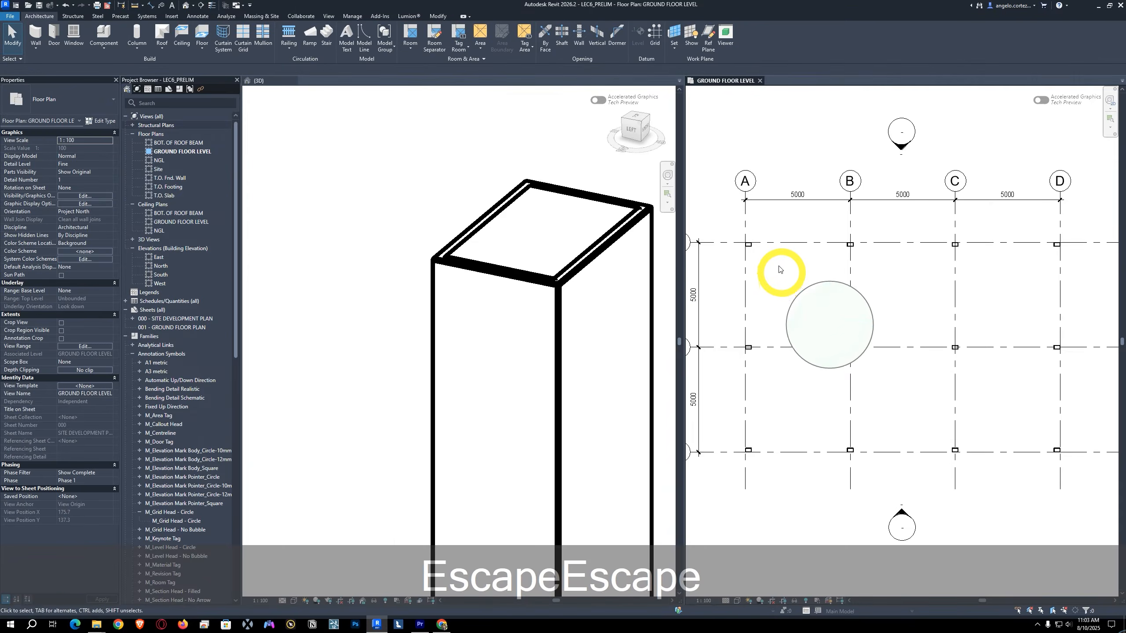
Step: Turn on thin line display and examine the structural column outline inside the architectural column on grid A
scroll(771, 262, "up", 5)
left_click(766, 255)
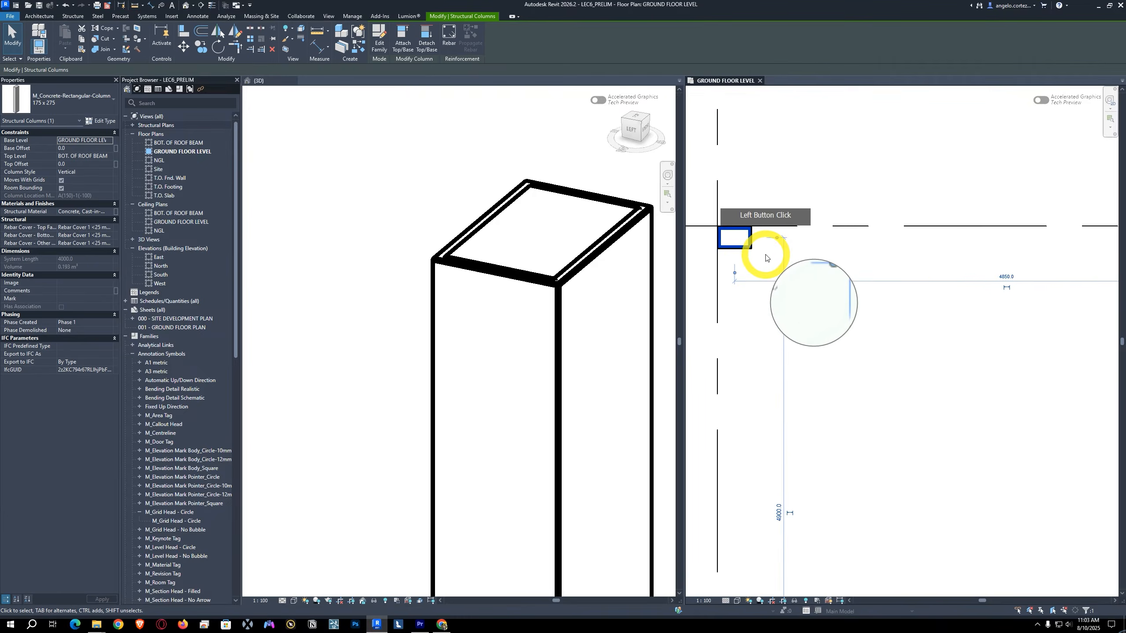
scroll(766, 255, "up", 3)
middle_click_drag(758, 244, 795, 252)
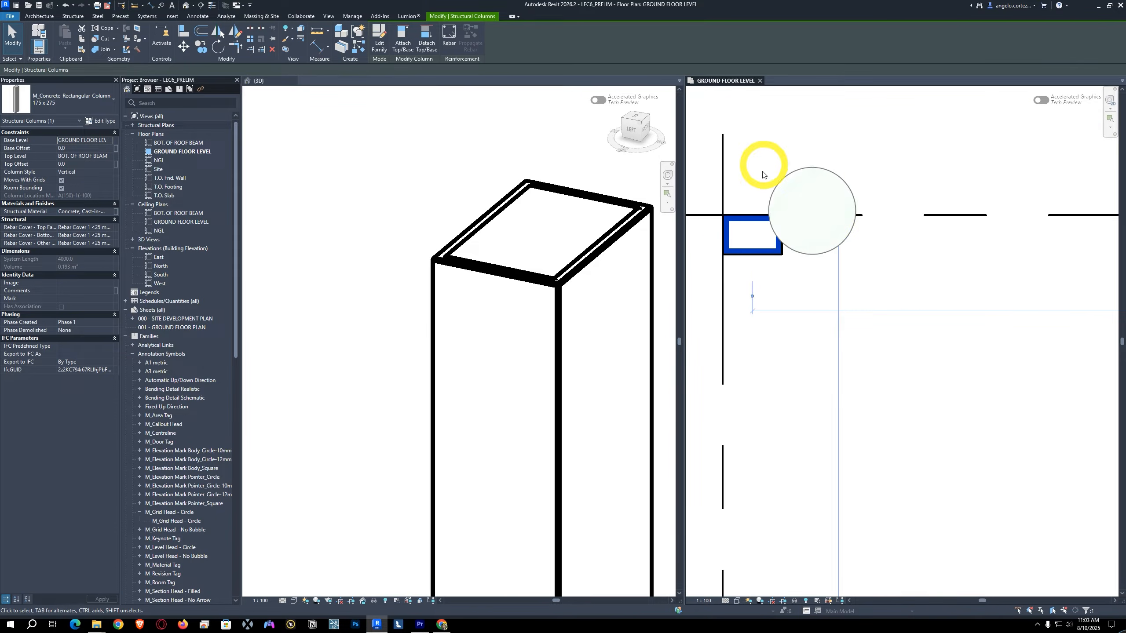
key("Escape")
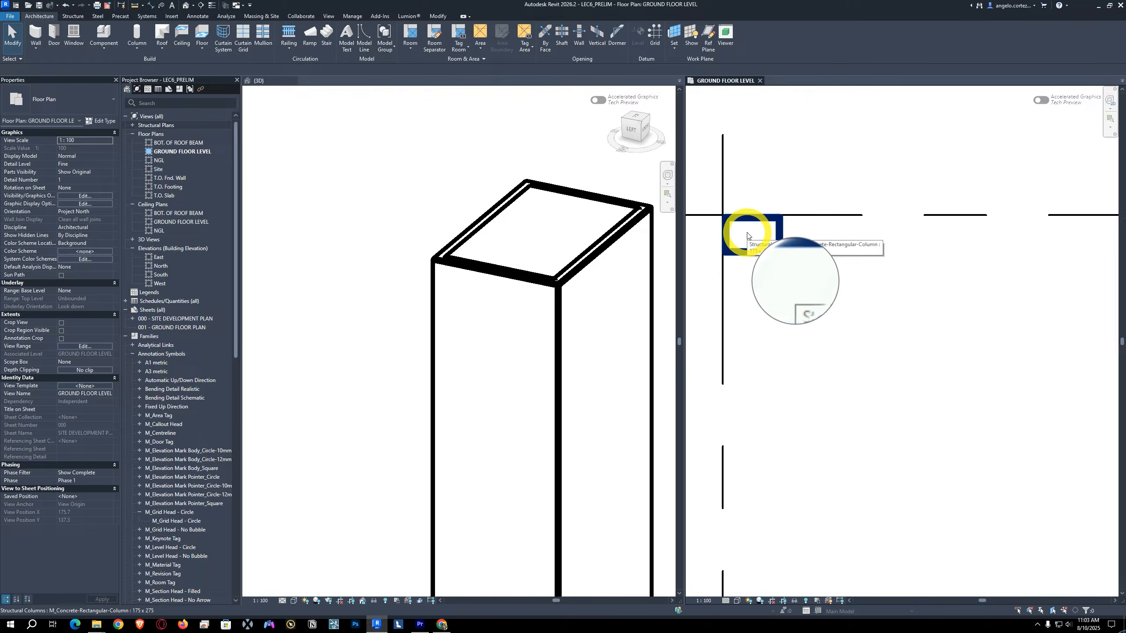
key("t")
key("l")
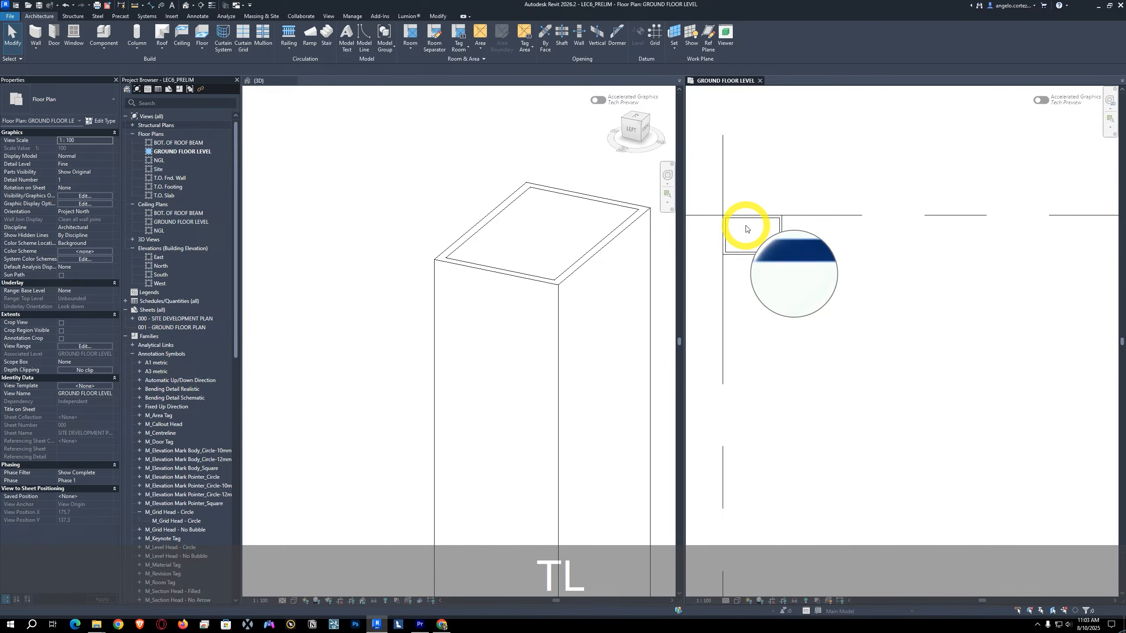
middle_click_drag(809, 268, 811, 278)
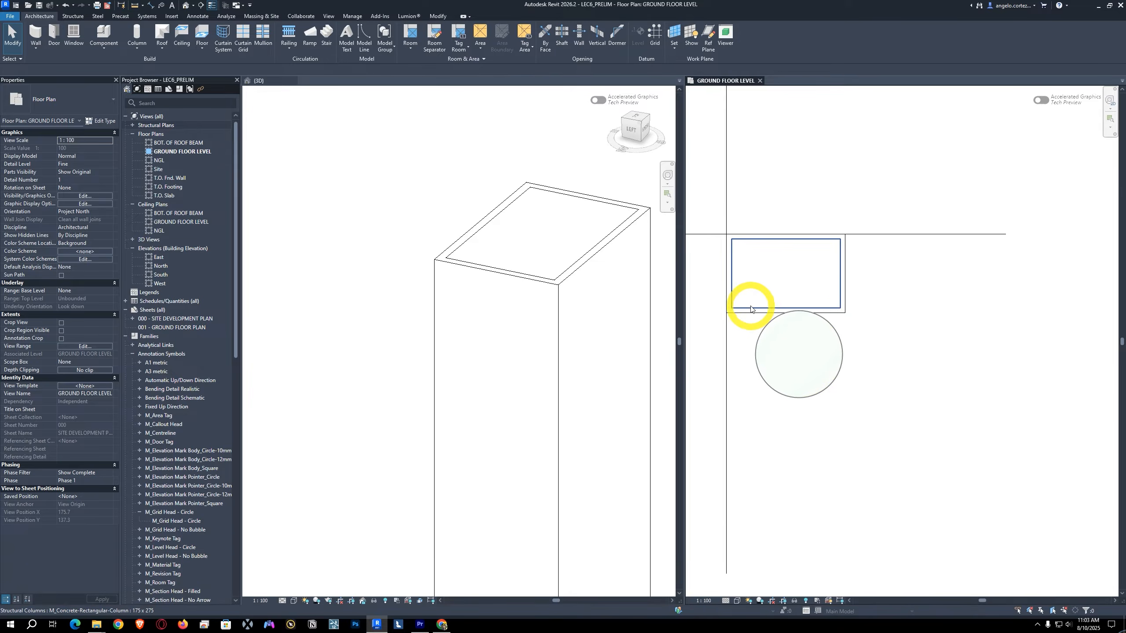
scroll(737, 265, "up", 4)
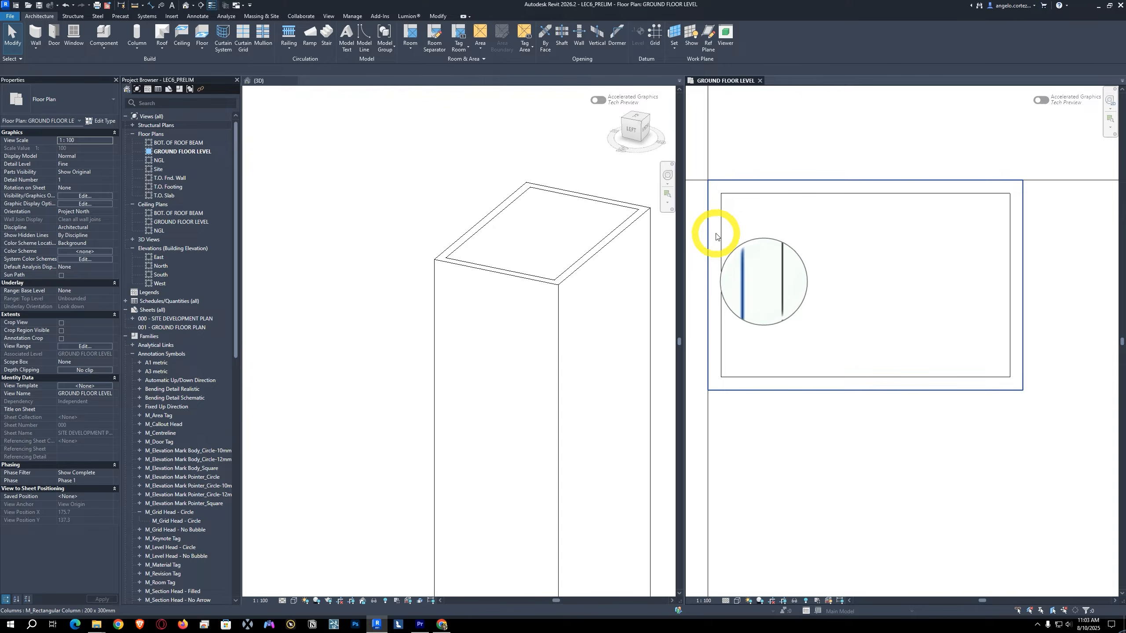
middle_click_drag(716, 236, 752, 246)
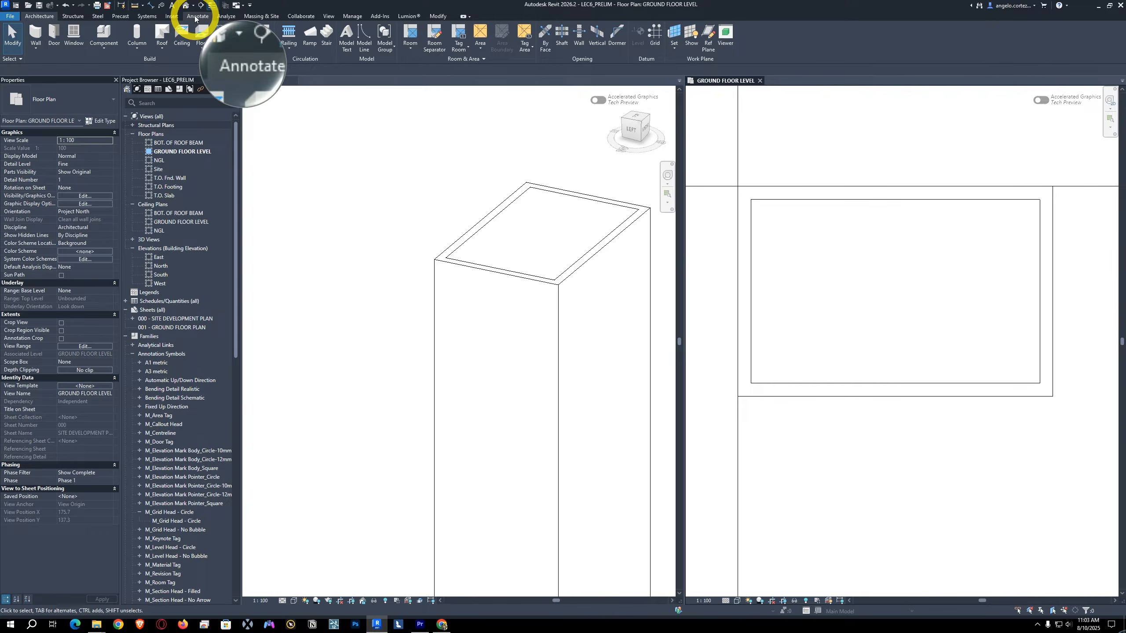
Step: Review the type properties of the inner concrete structural column and the outer architectural column, leaving both types unchanged
left_click(755, 316)
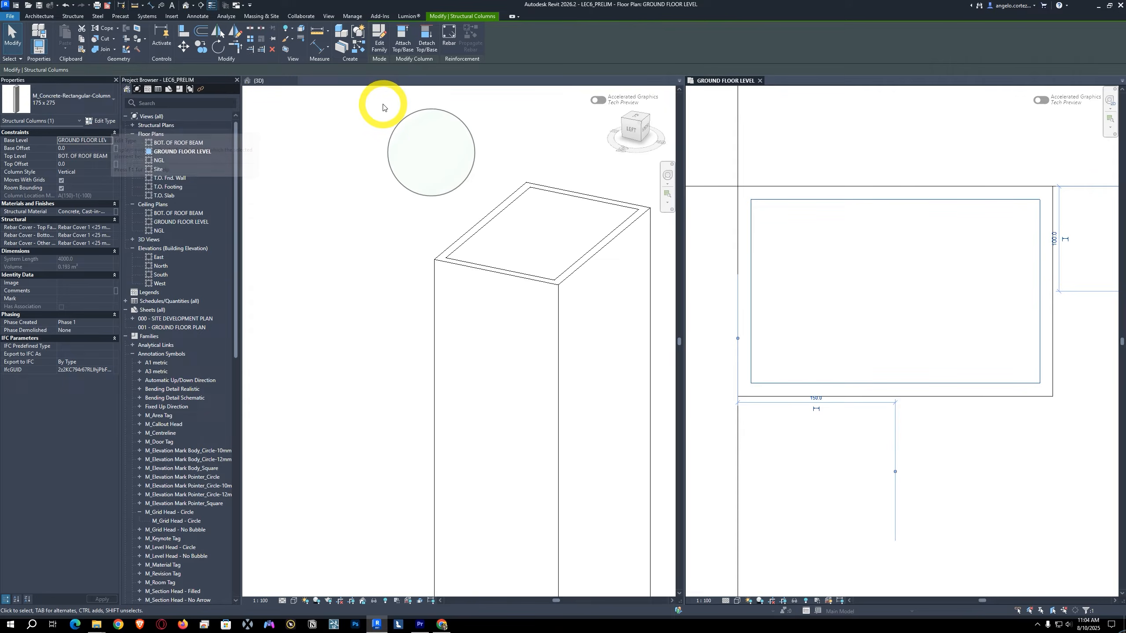
left_click(101, 120)
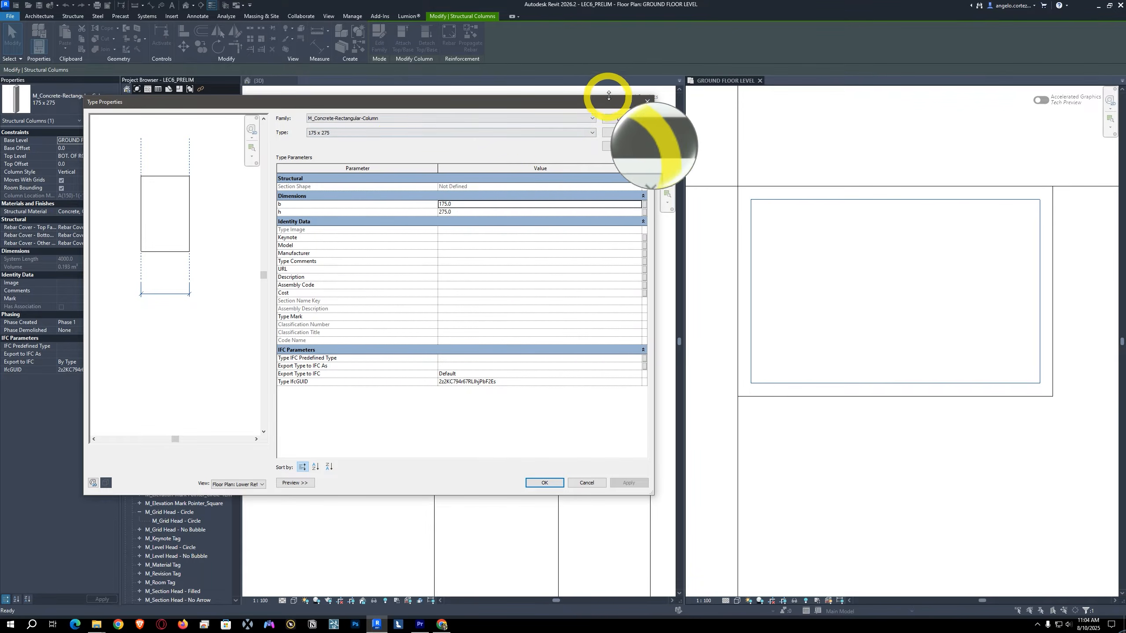
left_click(647, 101)
left_click(89, 120)
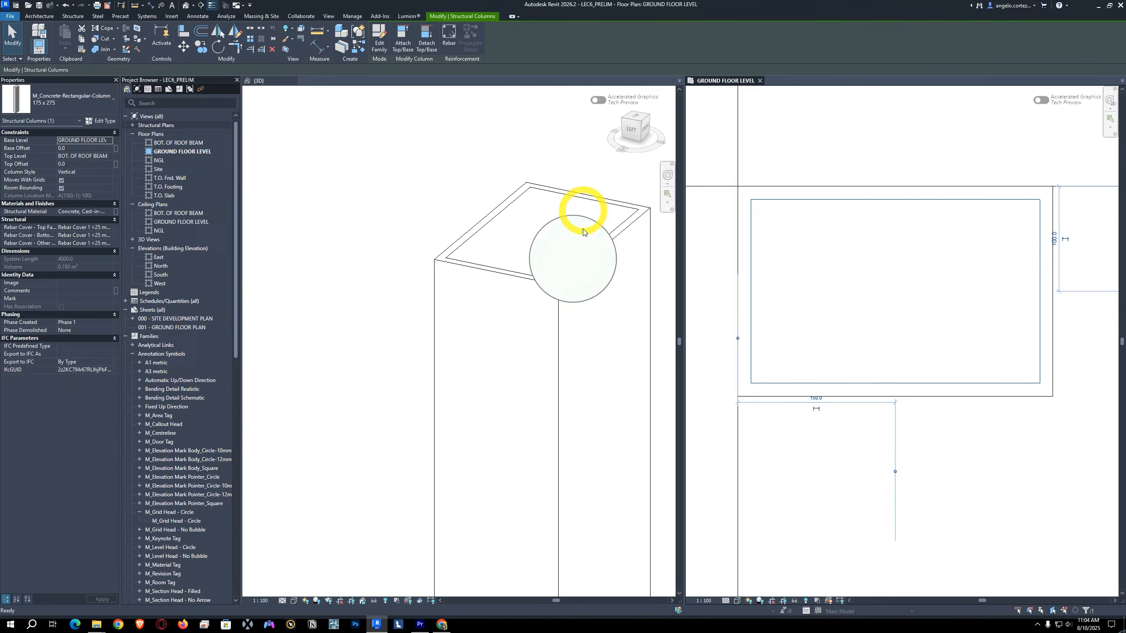
left_click(743, 249)
left_click(96, 159)
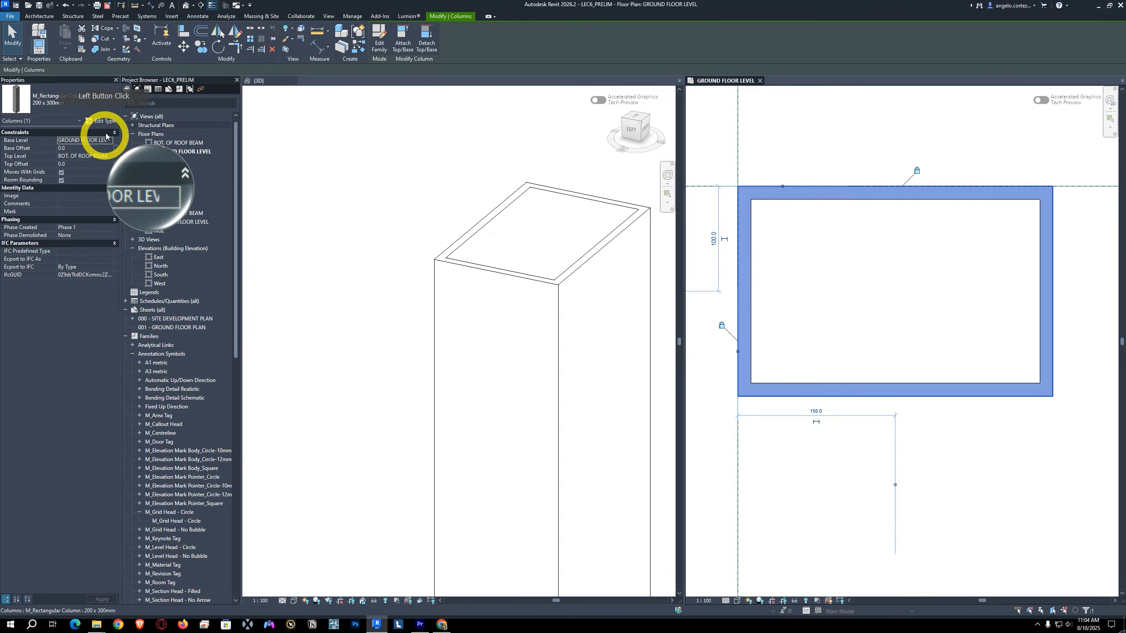
left_click(99, 120)
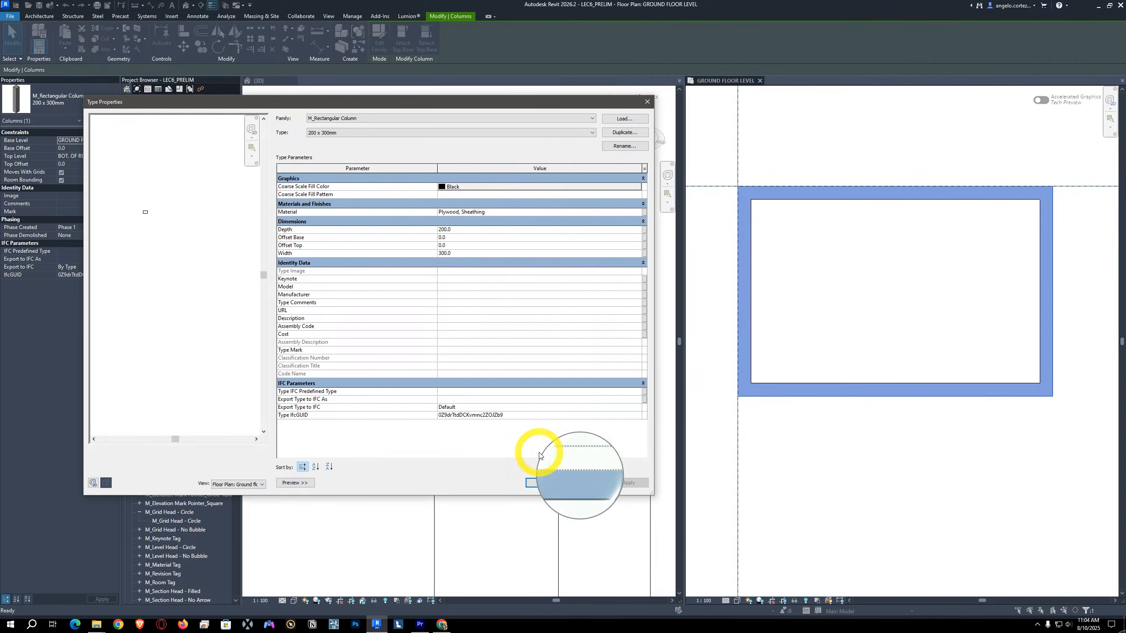
left_click(544, 482)
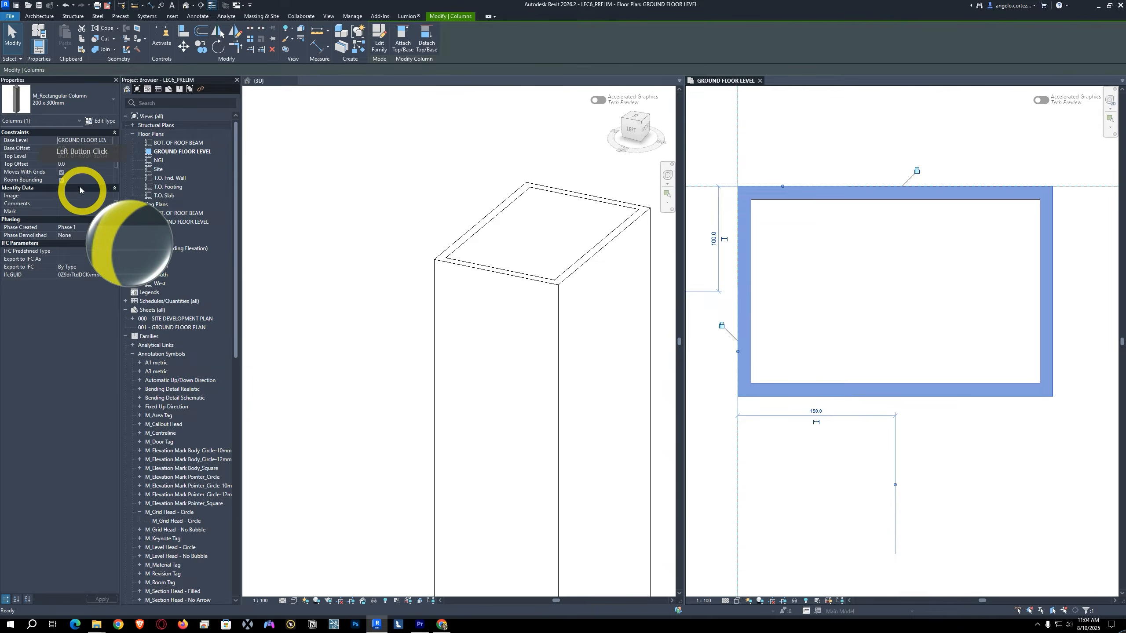
left_click(780, 259)
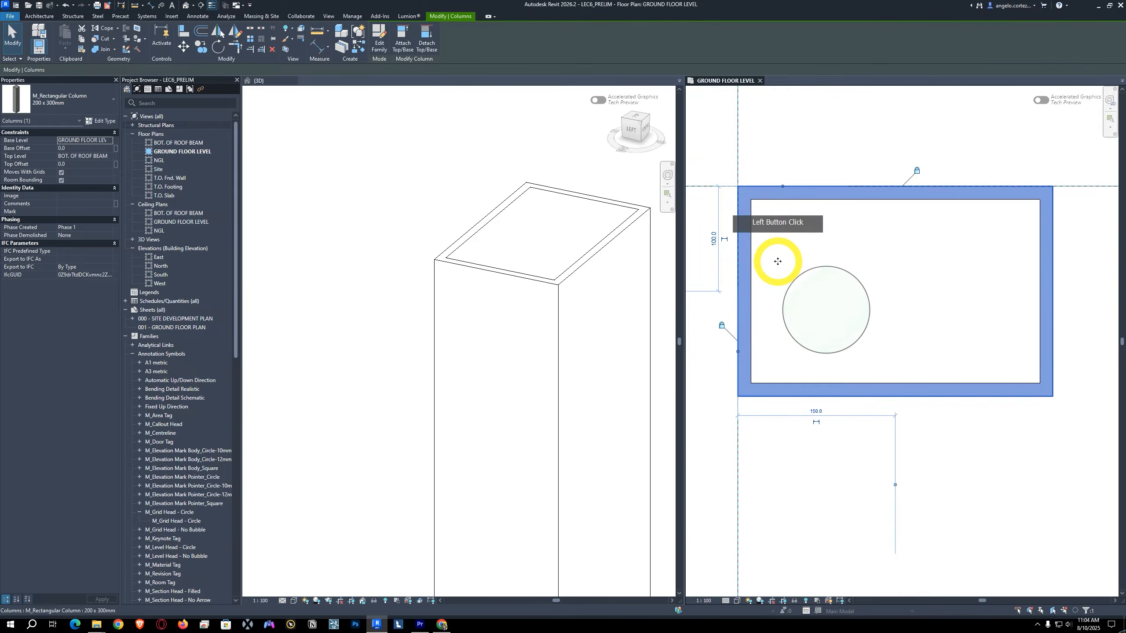
key("Escape")
Step: For the inner structural column's material, duplicate Concrete, Cast-in-Place gray with its assets and name the copy CONCRETE DENSE
left_click(781, 264)
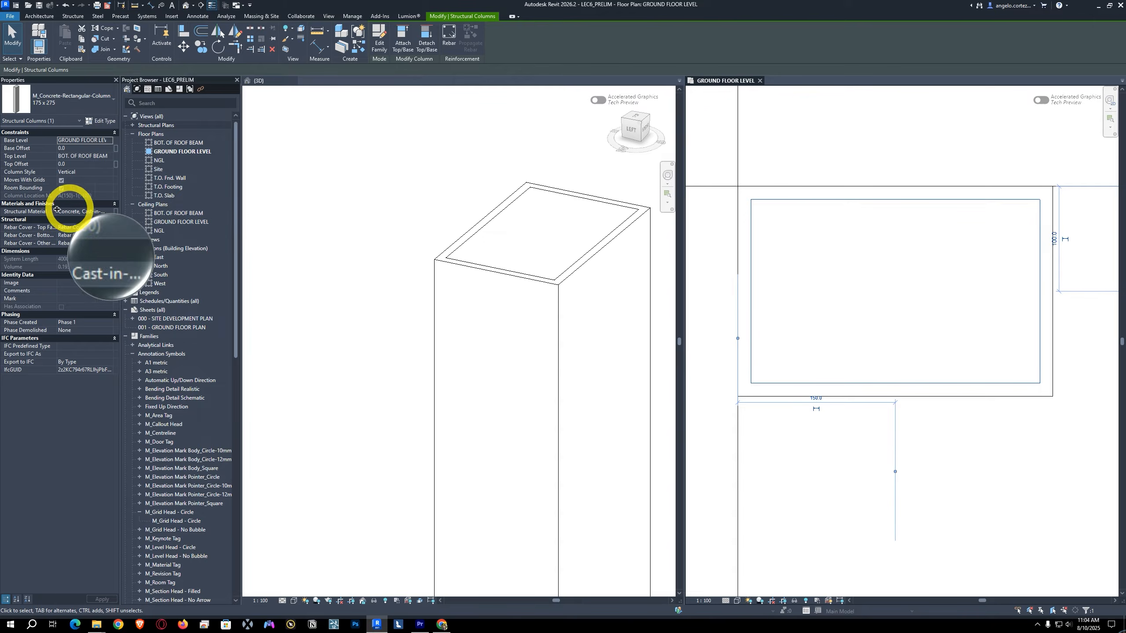
mouse_move(26, 217)
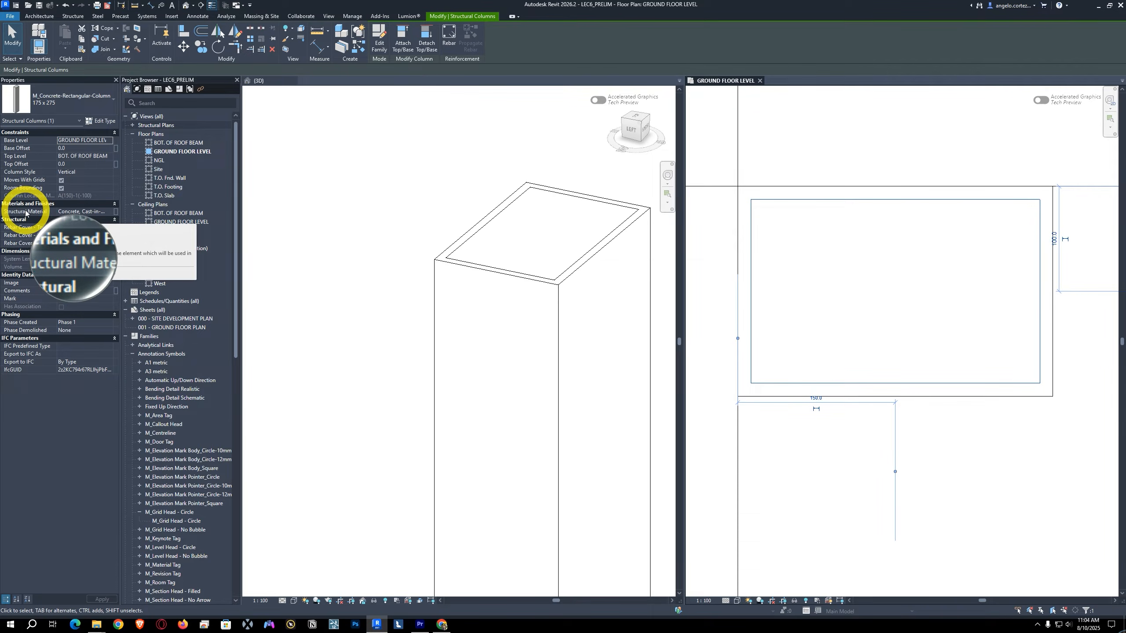
left_click(82, 211)
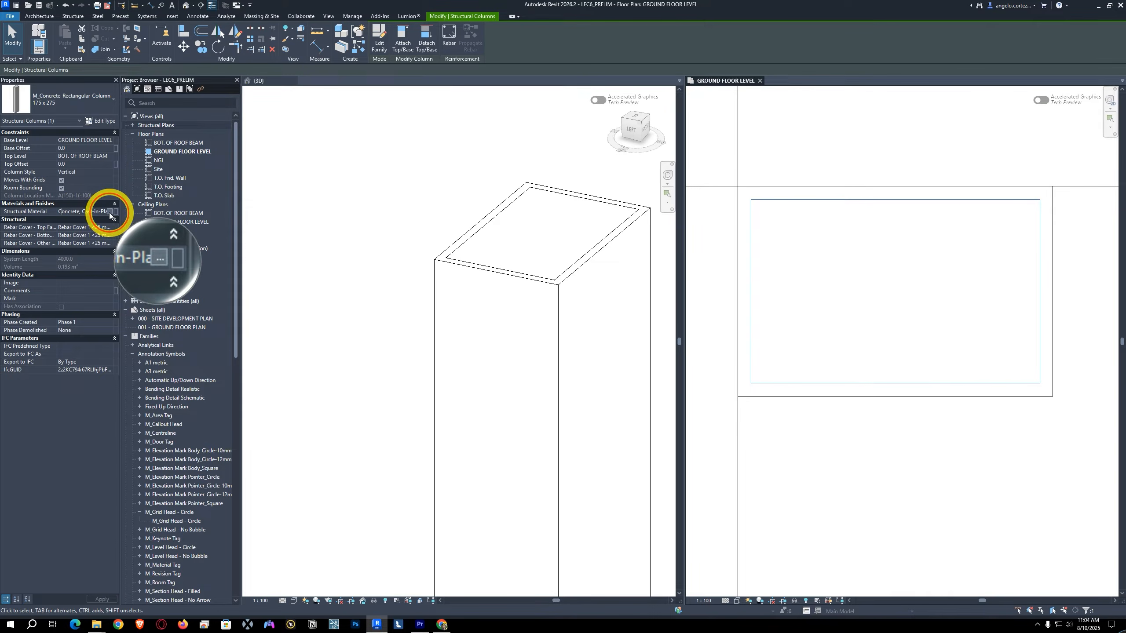
left_click(110, 212)
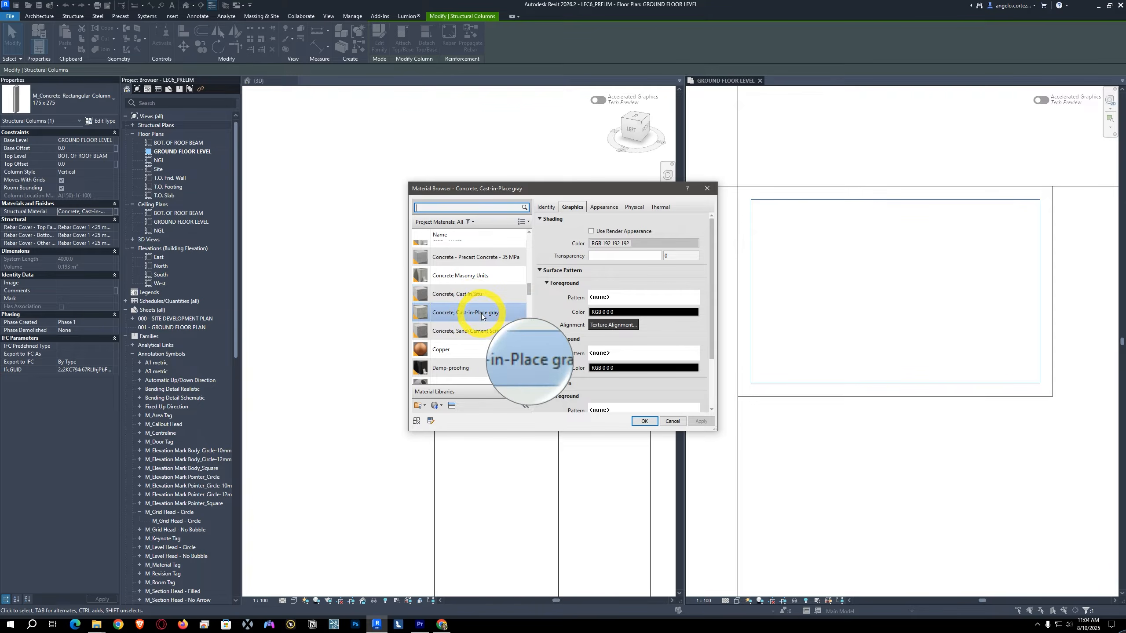
scroll(470, 346, "down", 1)
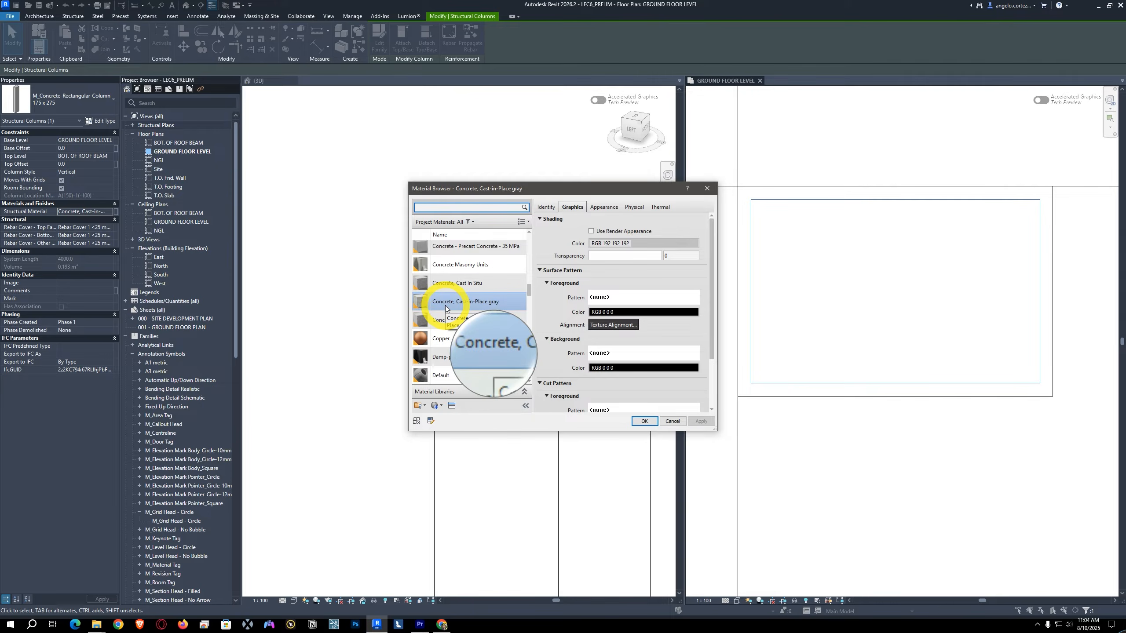
left_click(435, 408)
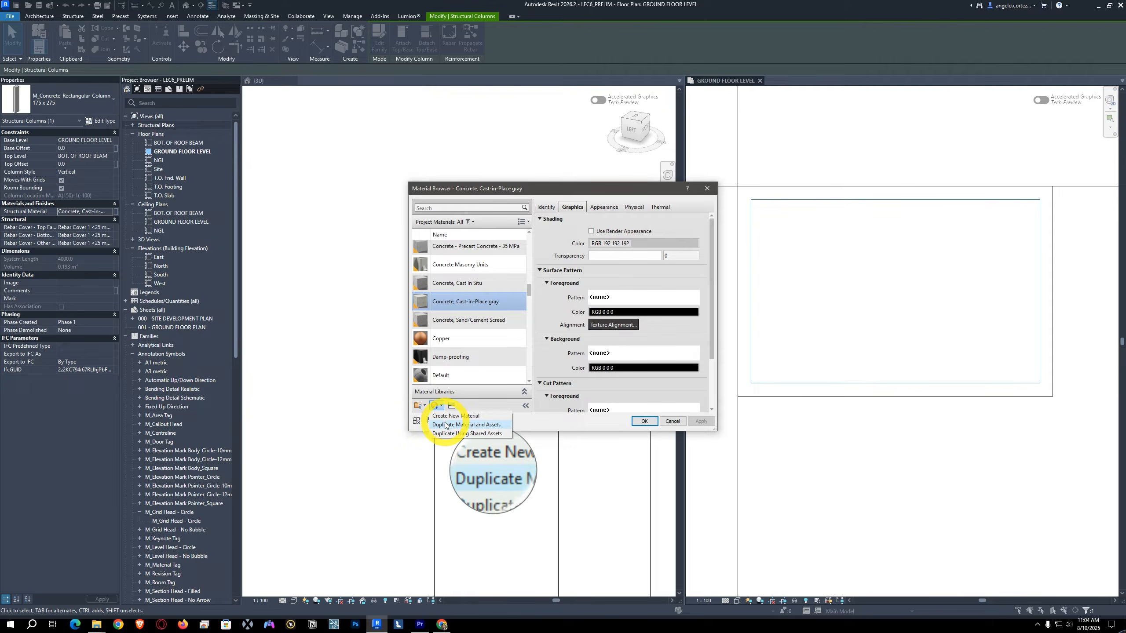
left_click(445, 425)
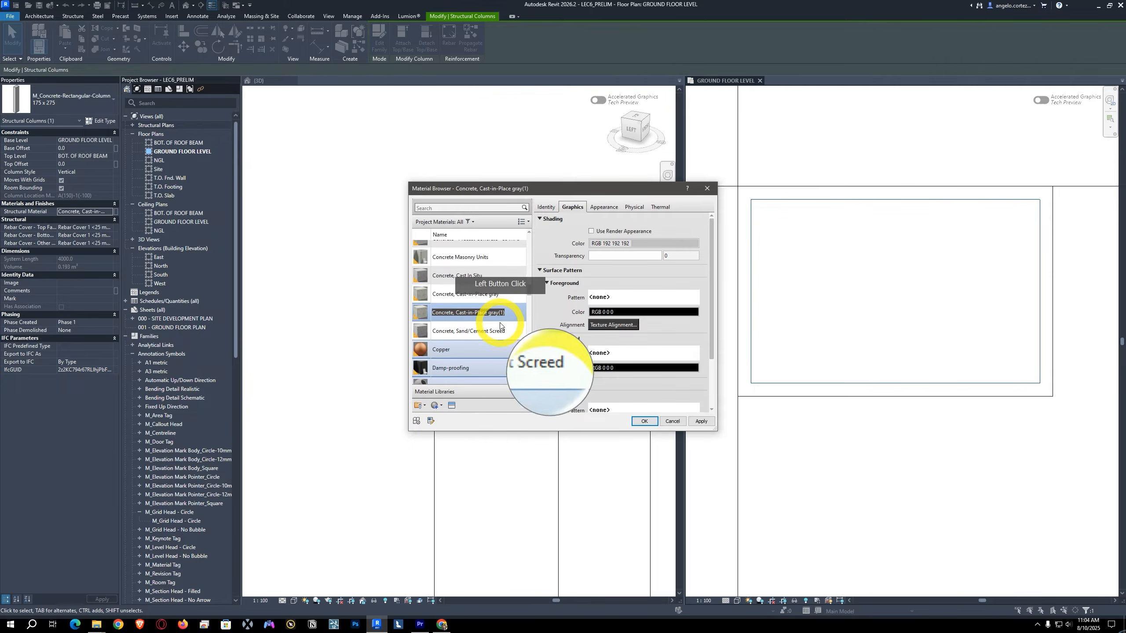
type("CONCRET")
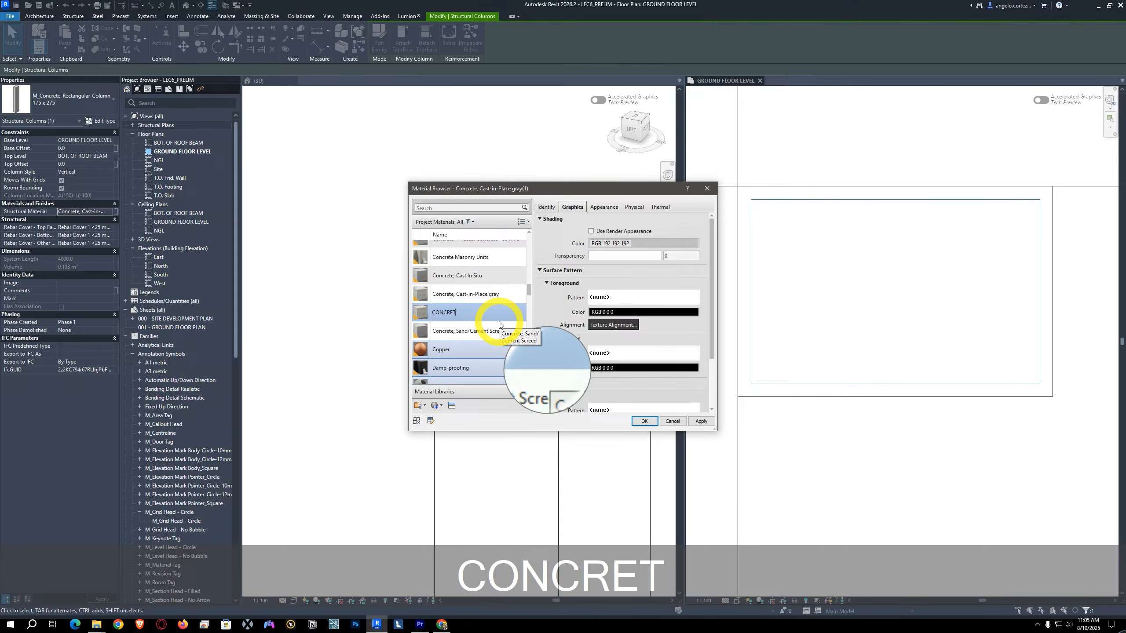
type("E DENSE")
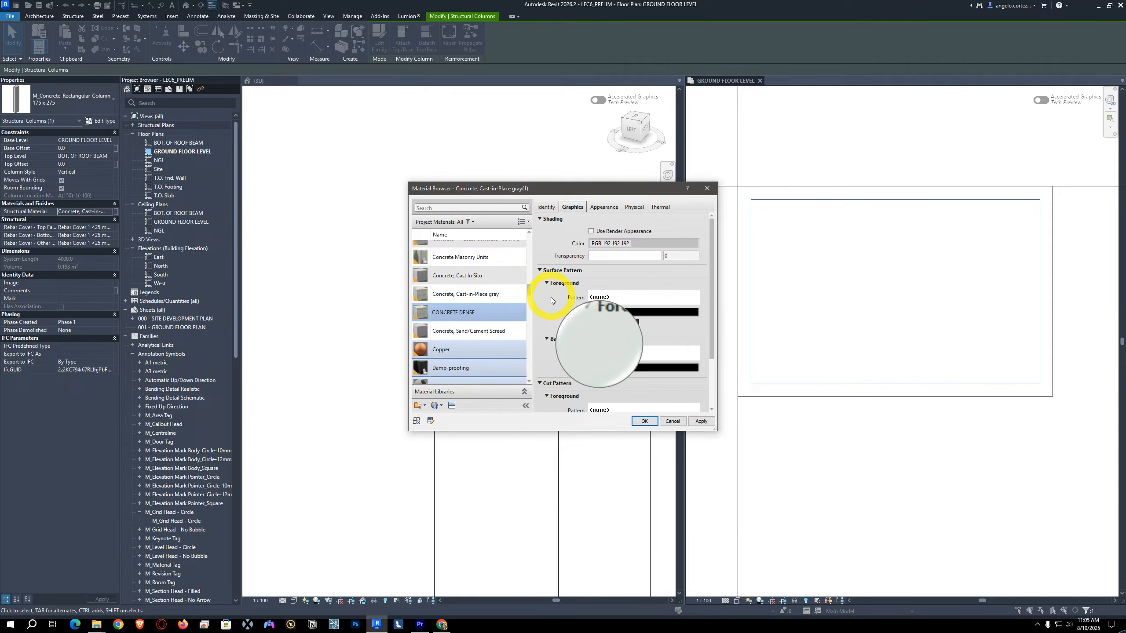
Step: For the material's foreground cut pattern, duplicate the Concrete fill pattern as CONCRETE DENSE with an import scale of 0.1
scroll(552, 301, "down", 3)
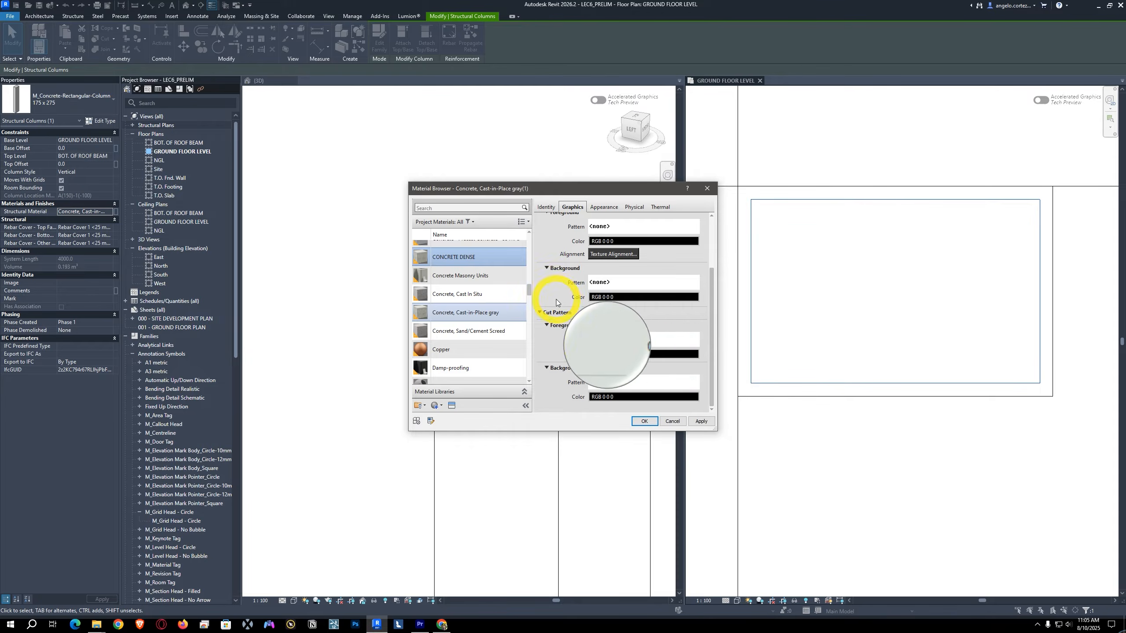
left_click(599, 337)
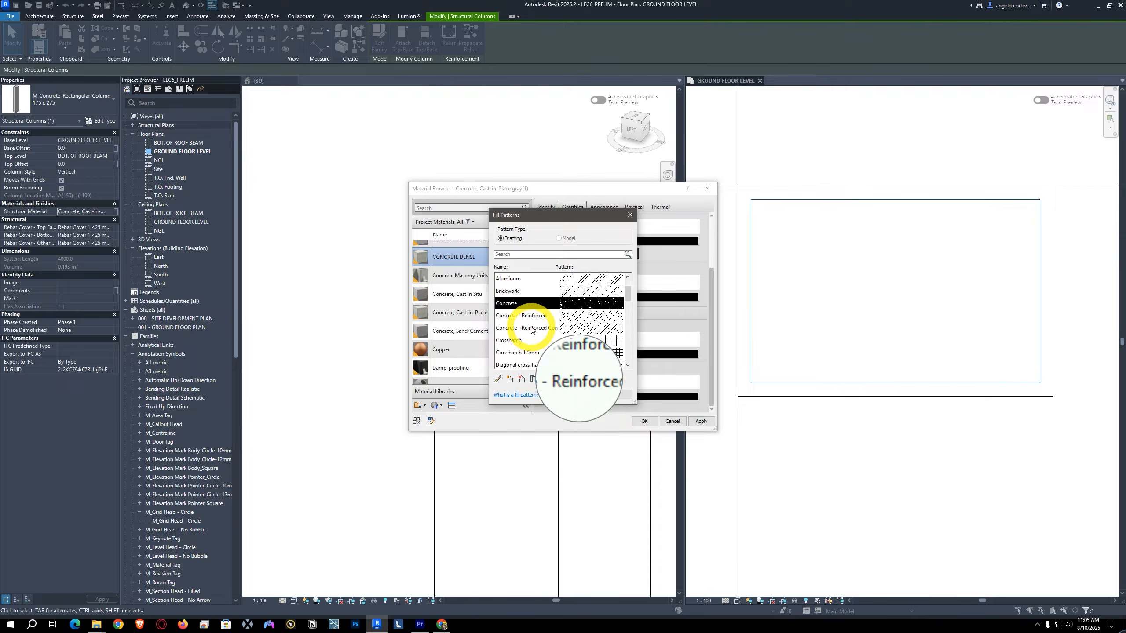
left_click(534, 380)
type("CONC")
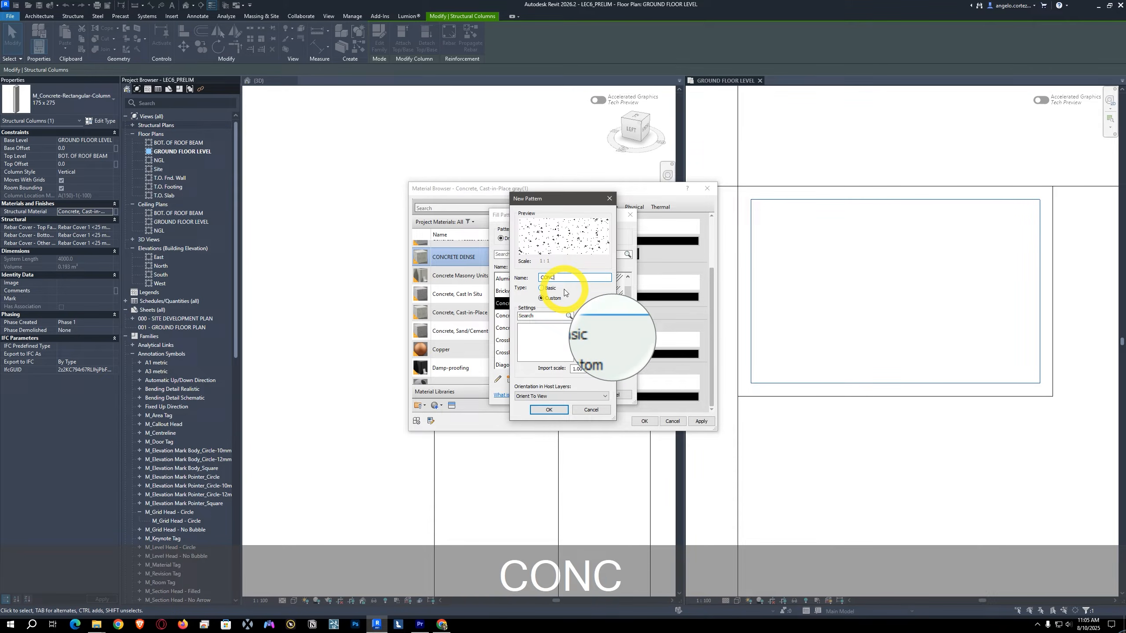
type("RETE DENS")
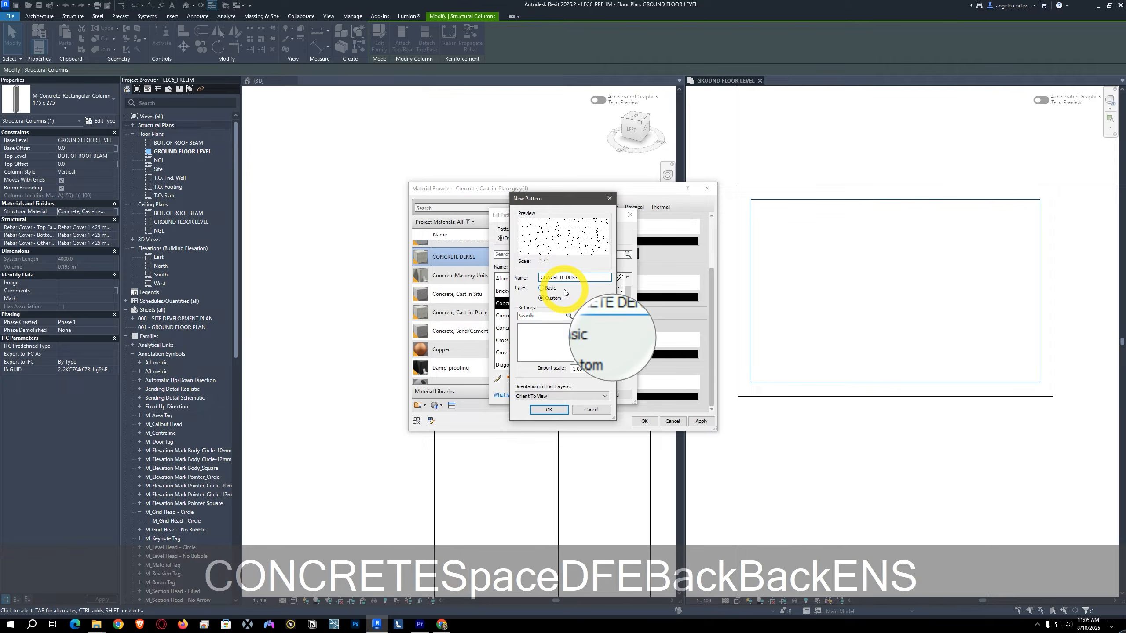
type("E")
left_click(579, 368)
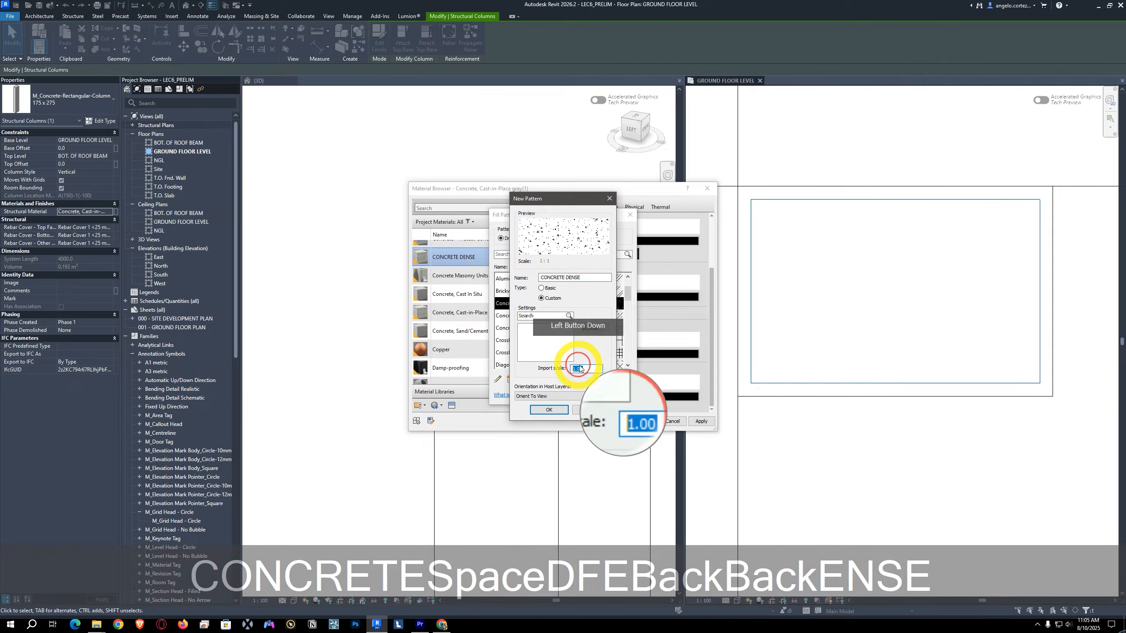
type("0.1")
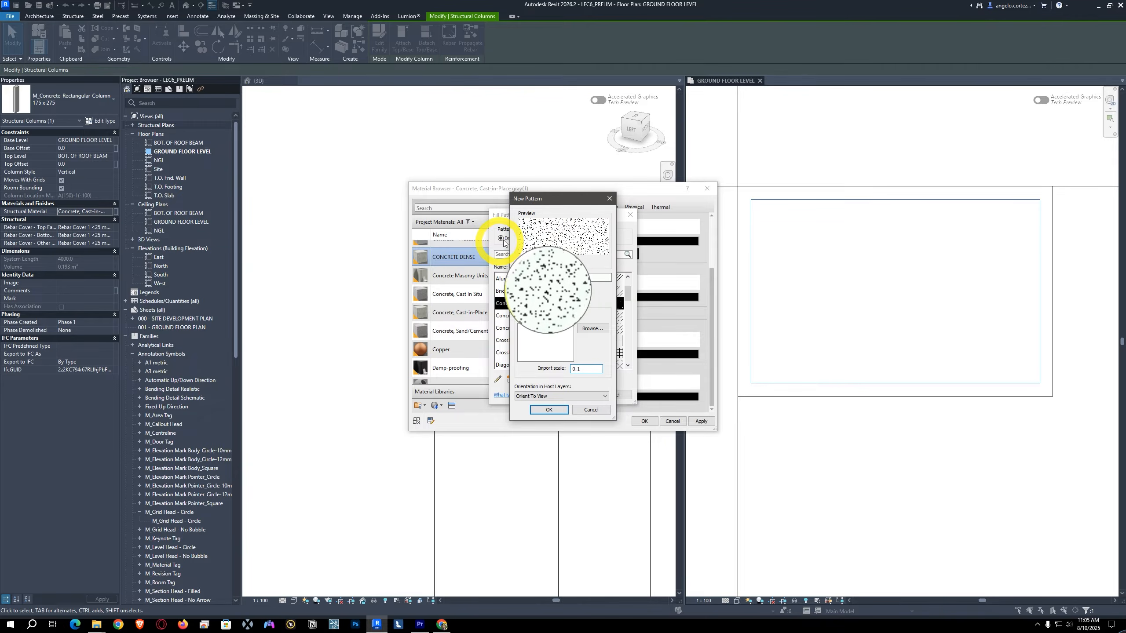
left_click(559, 409)
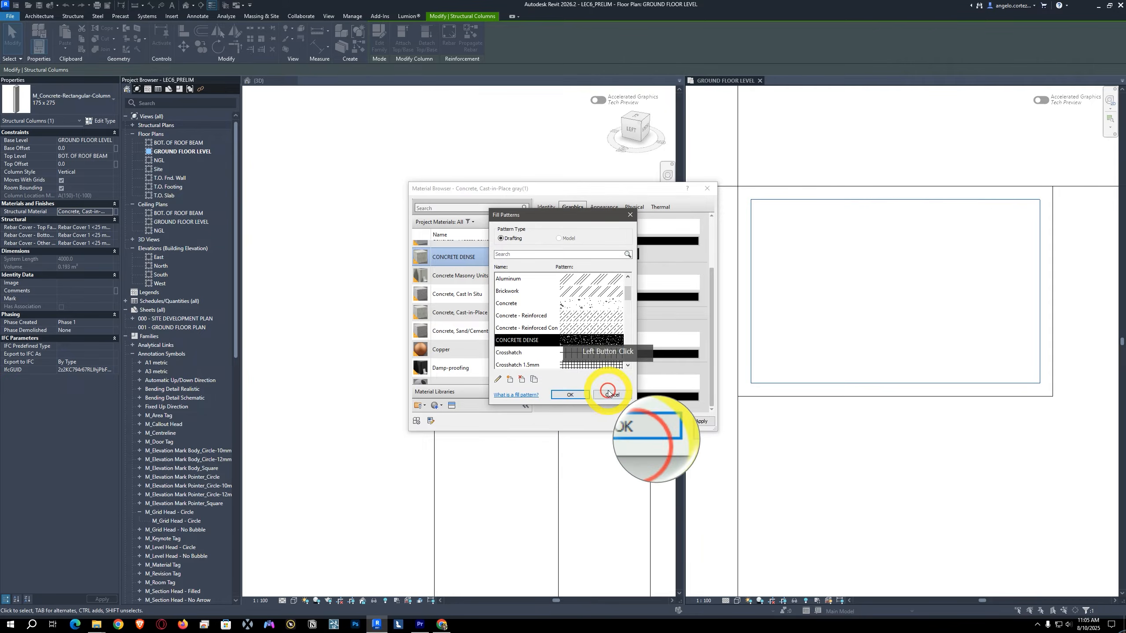
Step: Apply the CONCRETE DENSE cut pattern and material to the inner structural column on grid A
left_click(570, 394)
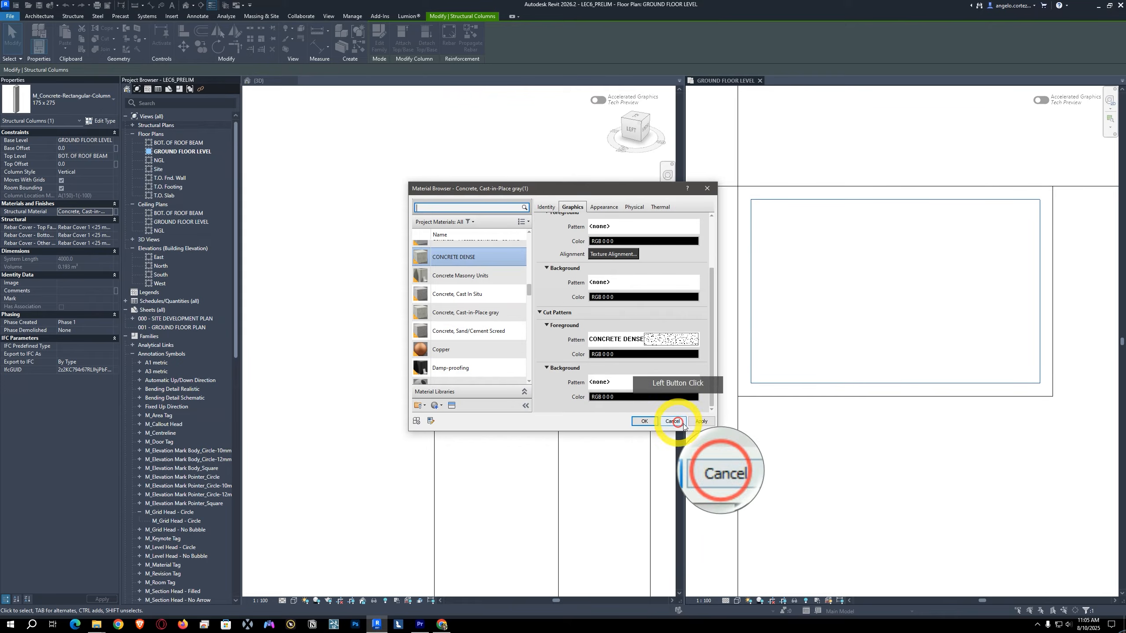
left_click(641, 424)
middle_click_drag(838, 338, 706, 352)
key("Escape")
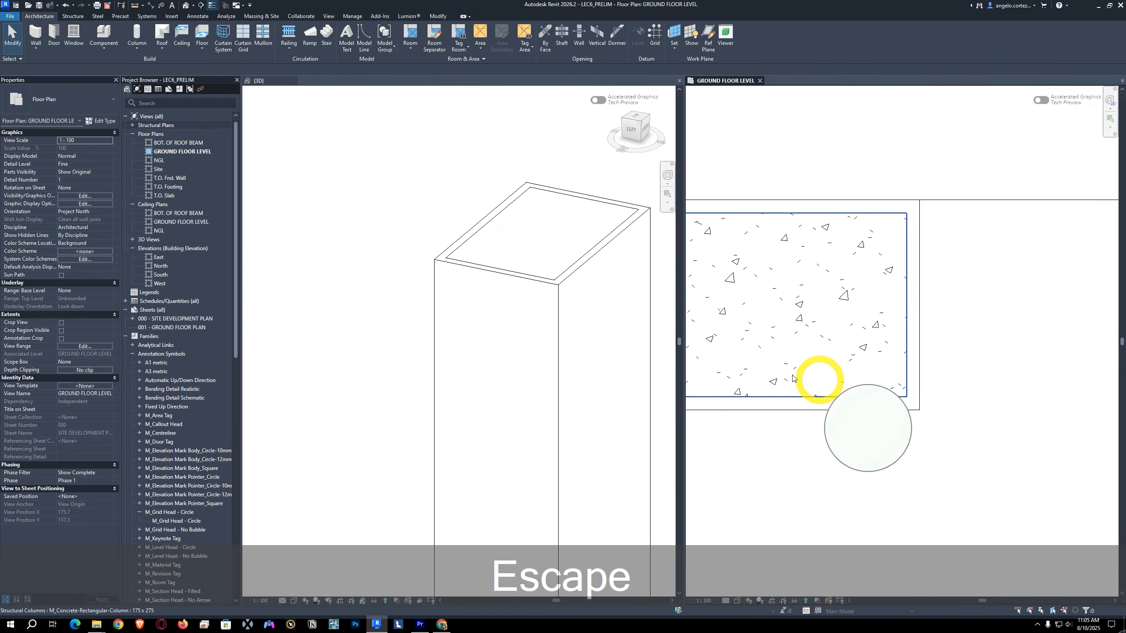
Step: Examine the concrete cut pattern of the grid A column at different zoom levels and compare it with the neighbouring columns
scroll(794, 378, "down", 8)
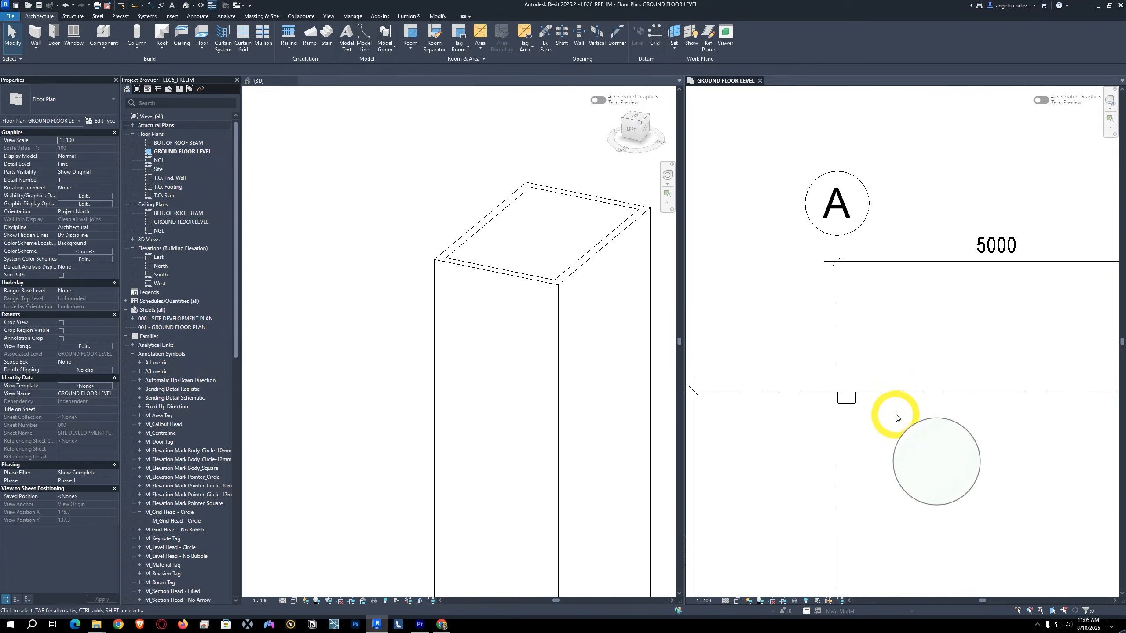
scroll(896, 418, "down", 3)
middle_click_drag(893, 433, 774, 319)
scroll(780, 337, "up", 3)
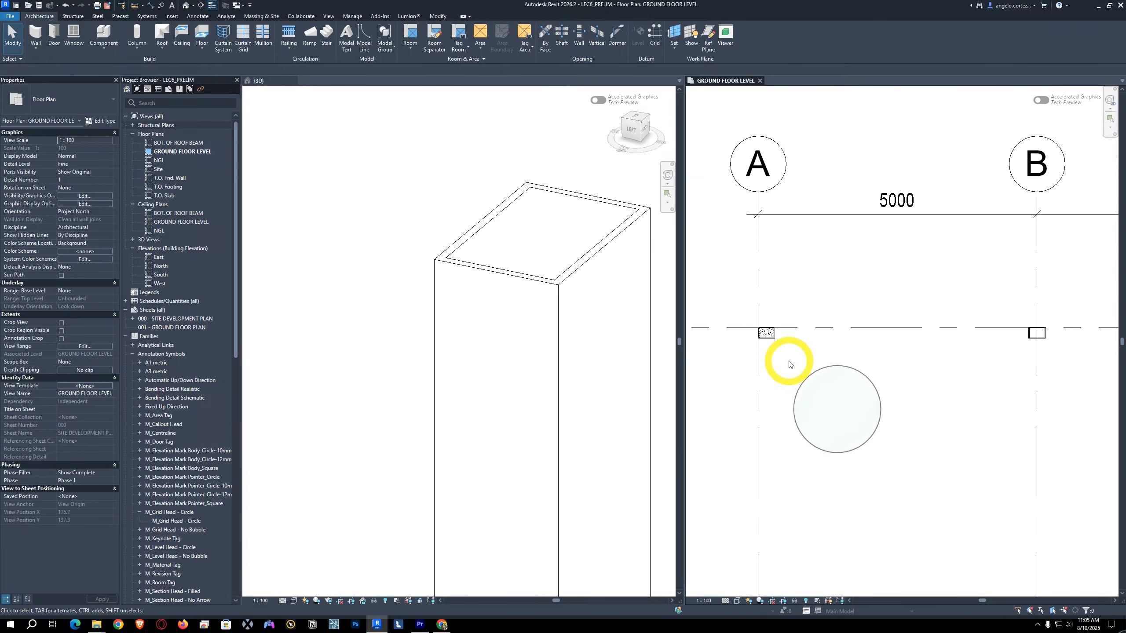
scroll(789, 365, "up", 2)
scroll(756, 323, "up", 4)
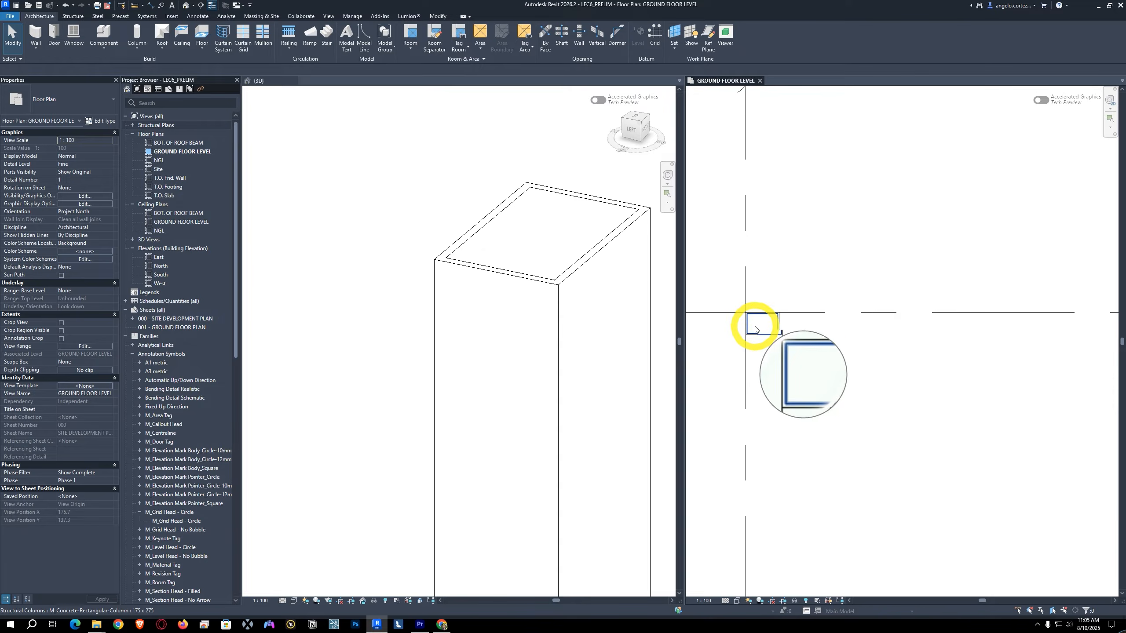
scroll(780, 350, "down", 3)
scroll(796, 378, "down", 3)
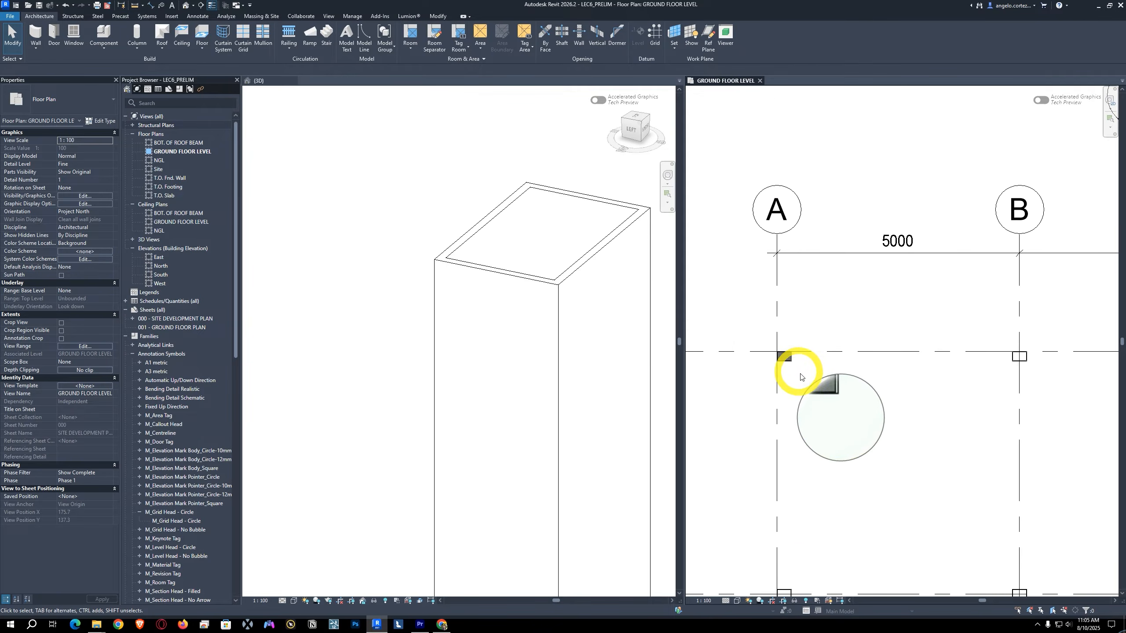
middle_click_drag(799, 372, 729, 330)
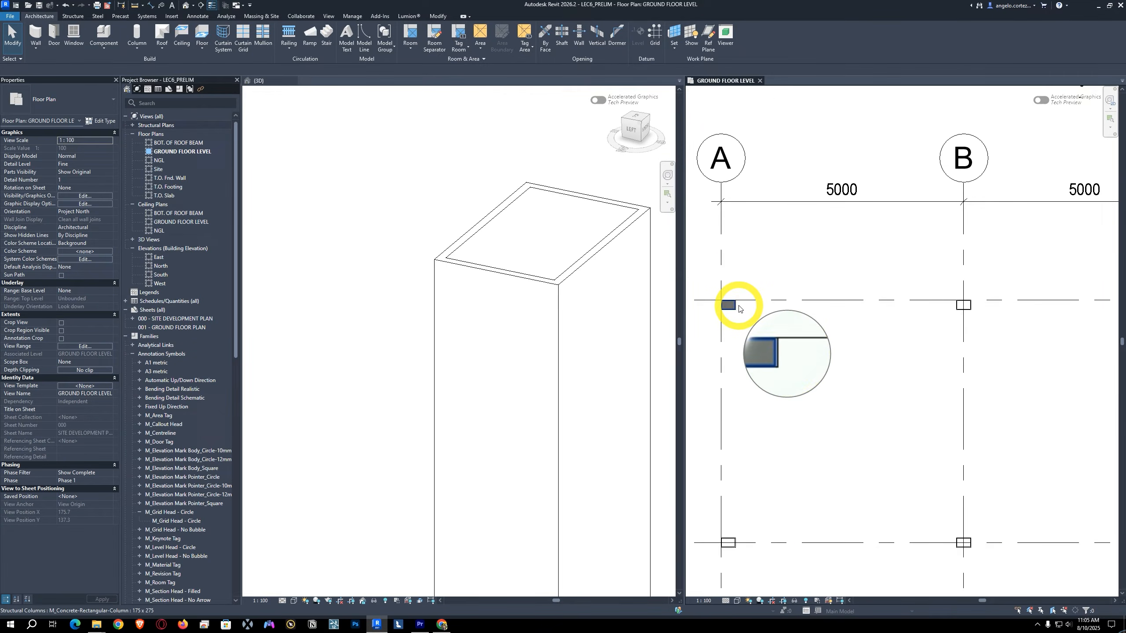
scroll(728, 307, "up", 3)
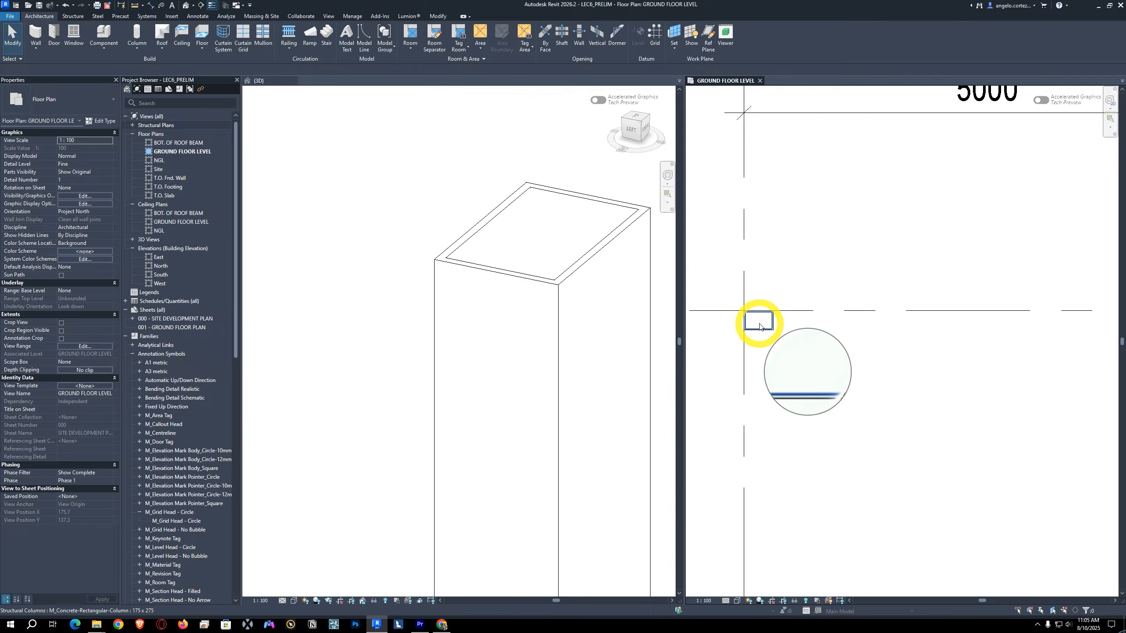
scroll(760, 327, "down", 3)
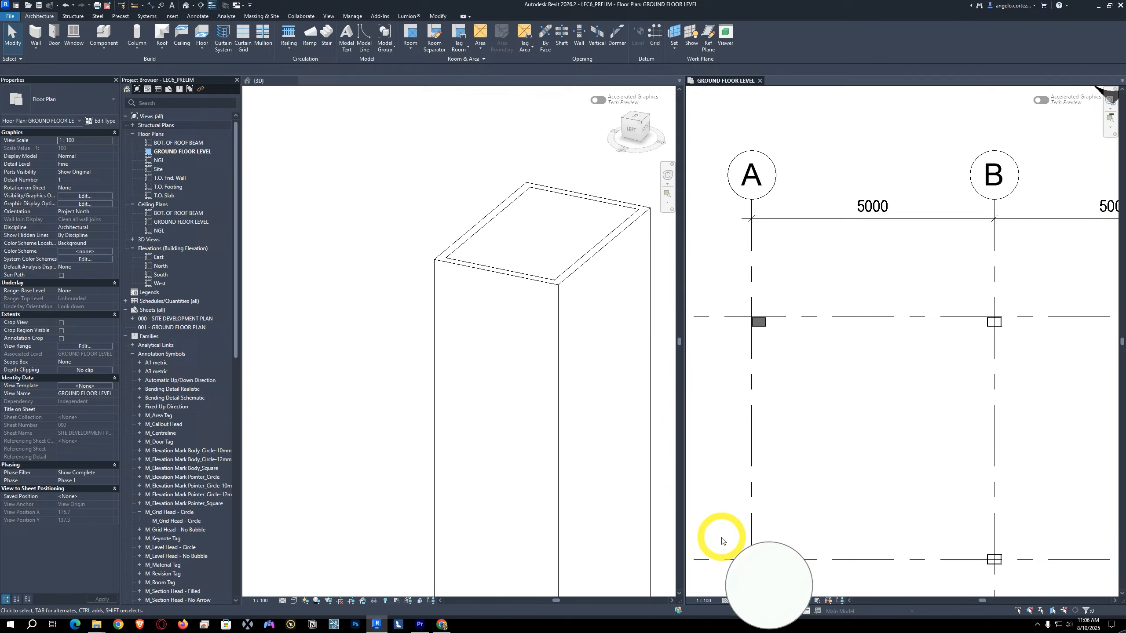
scroll(751, 325, "up", 5)
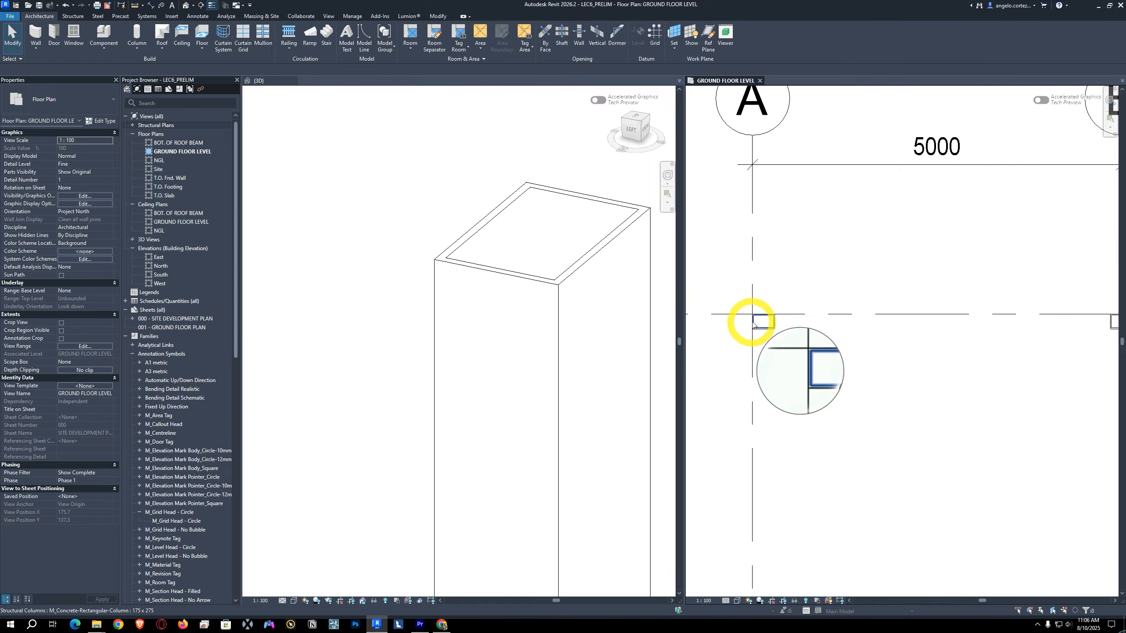
scroll(786, 327, "up", 2)
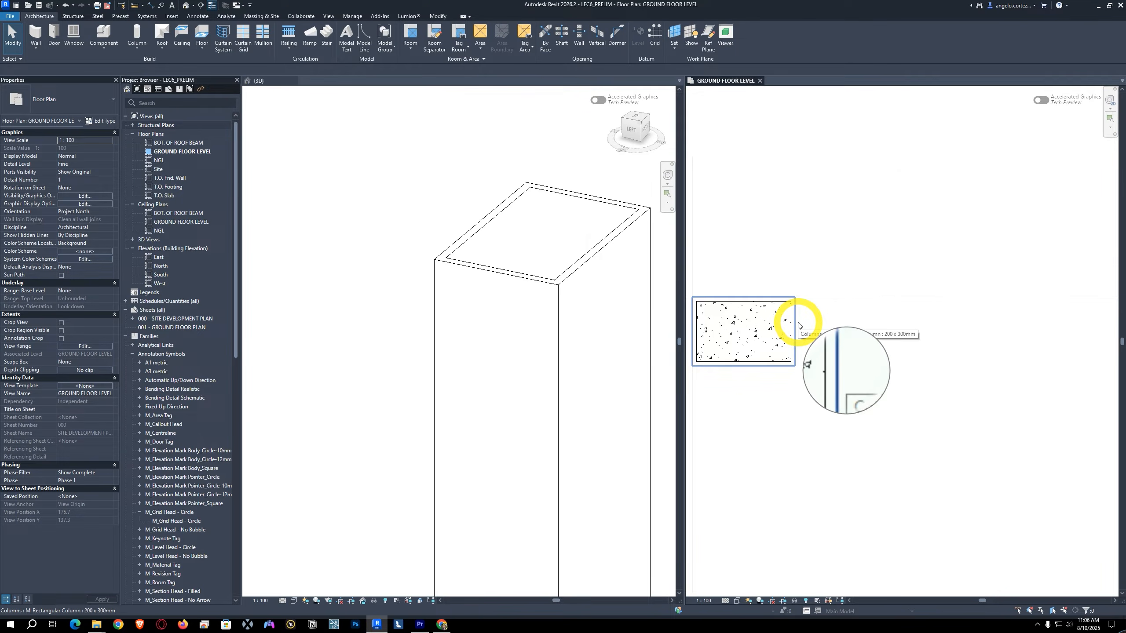
scroll(798, 325, "down", 6)
middle_click_drag(871, 385, 744, 335)
scroll(782, 351, "up", 3)
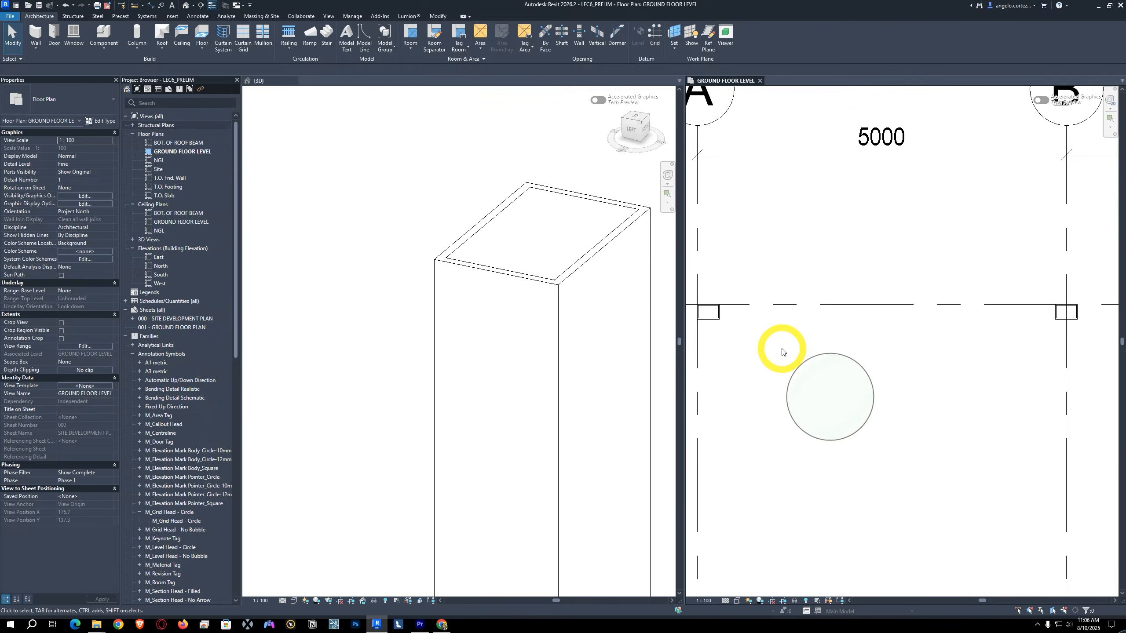
scroll(874, 340, "down", 2)
scroll(968, 322, "up", 3)
Step: Select all instances of the 175 x 275 structural column, starting from the one on grid B, and set their structural material to CONCRETE DENSE
left_click(969, 330)
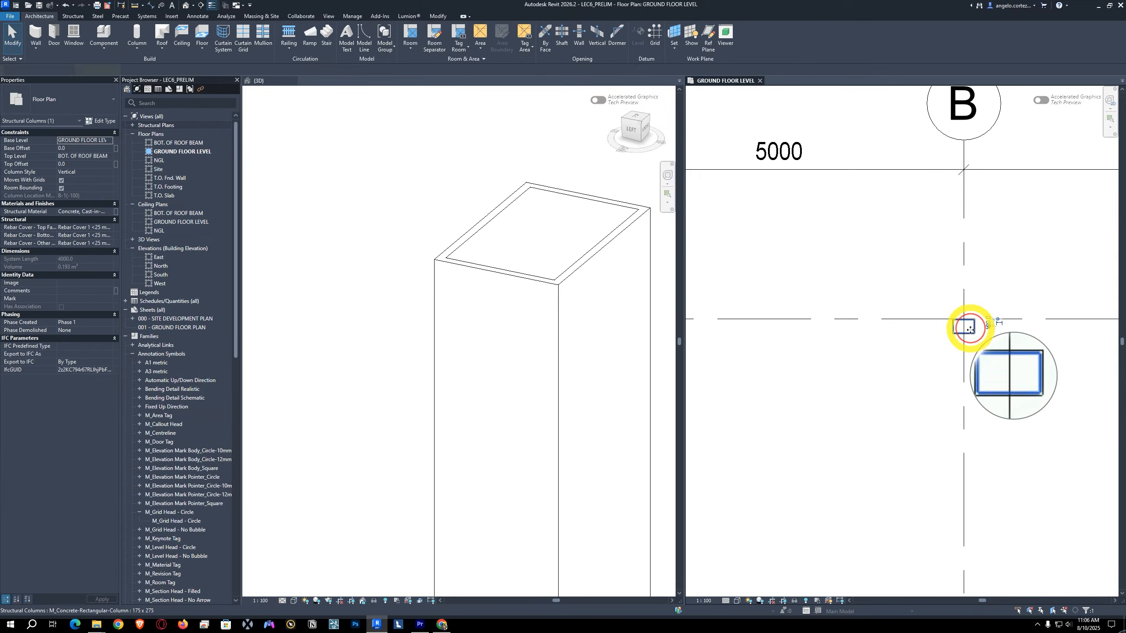
scroll(980, 336, "up", 2)
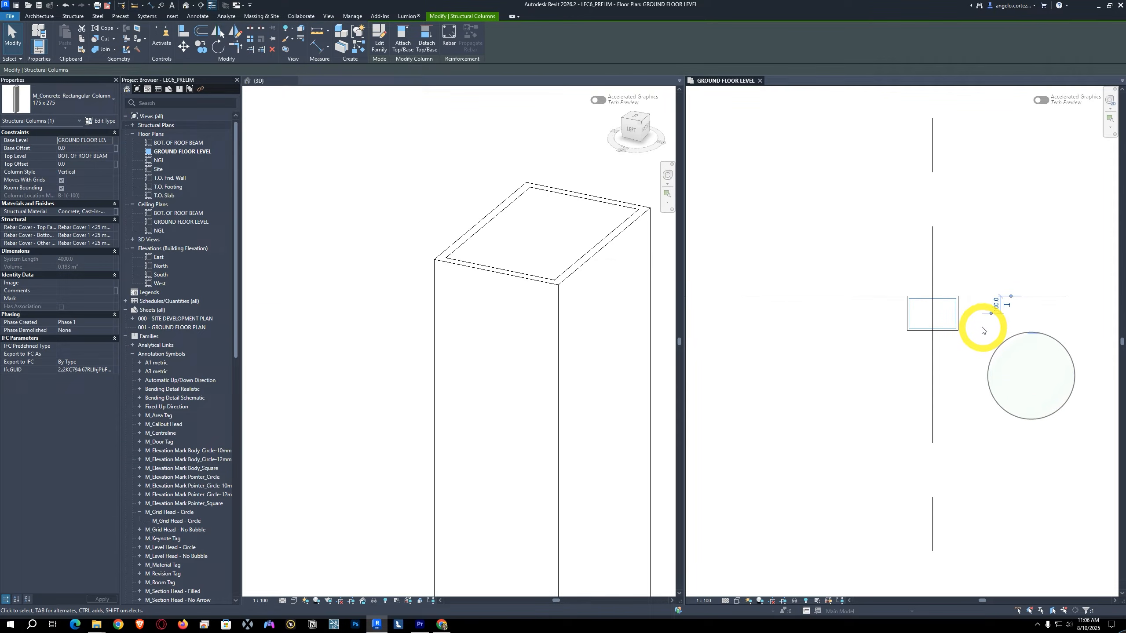
scroll(936, 308, "down", 4)
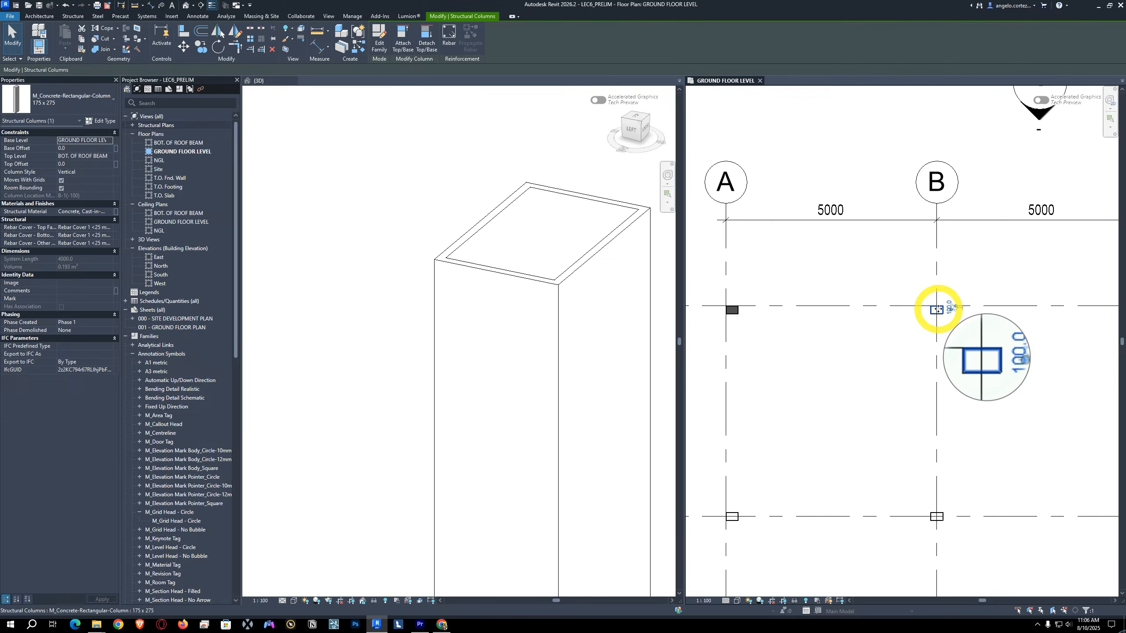
scroll(937, 309, "up", 1)
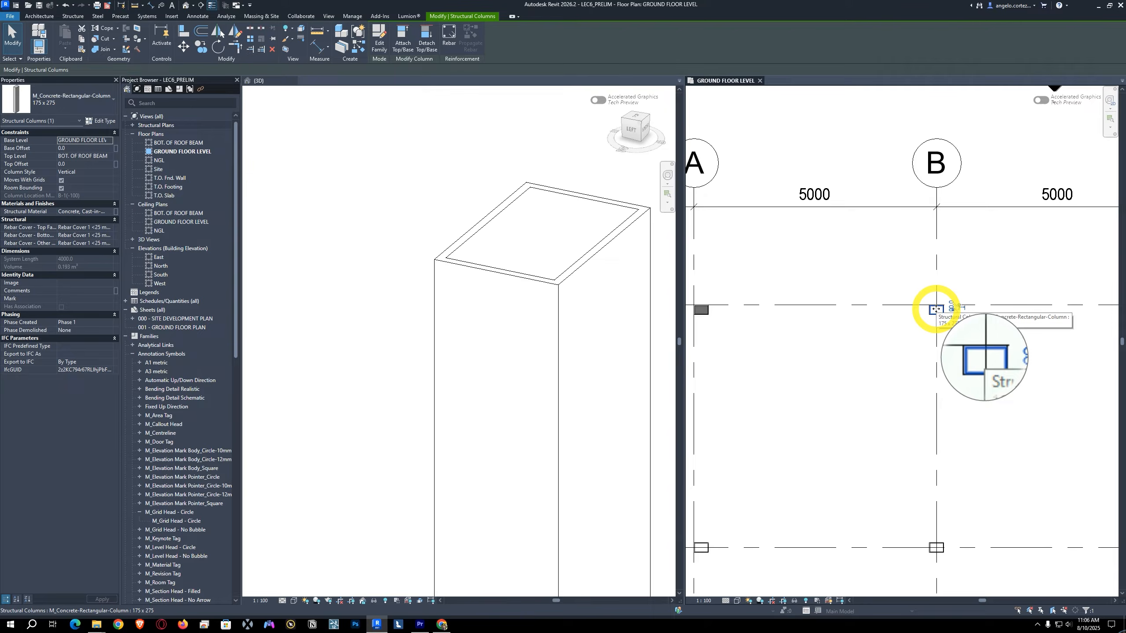
key("s")
key("a")
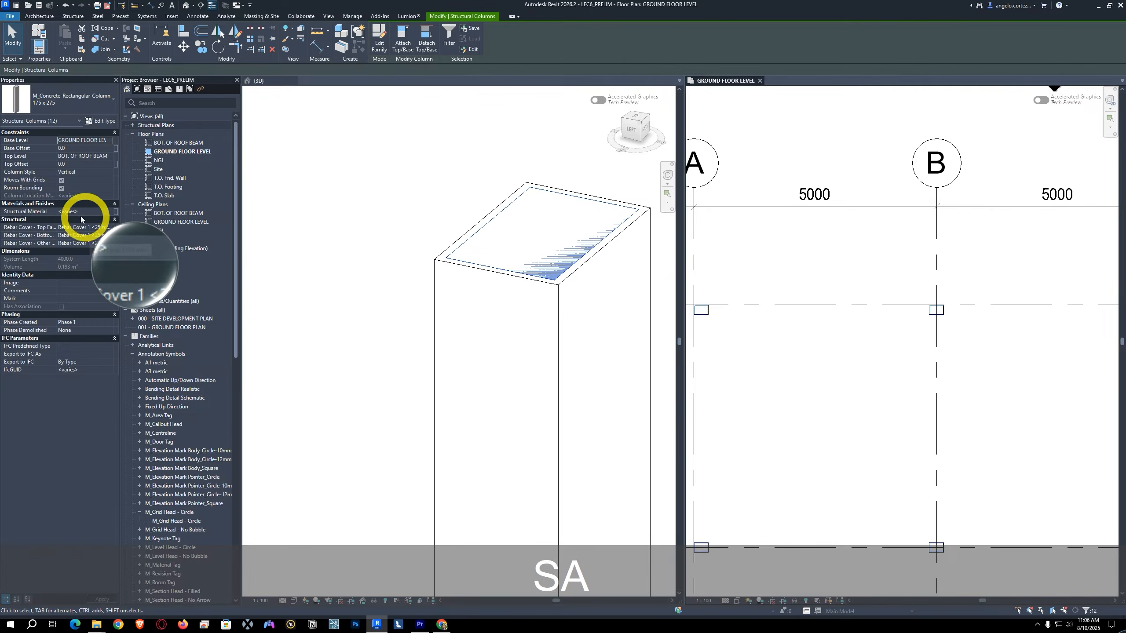
left_click(64, 216)
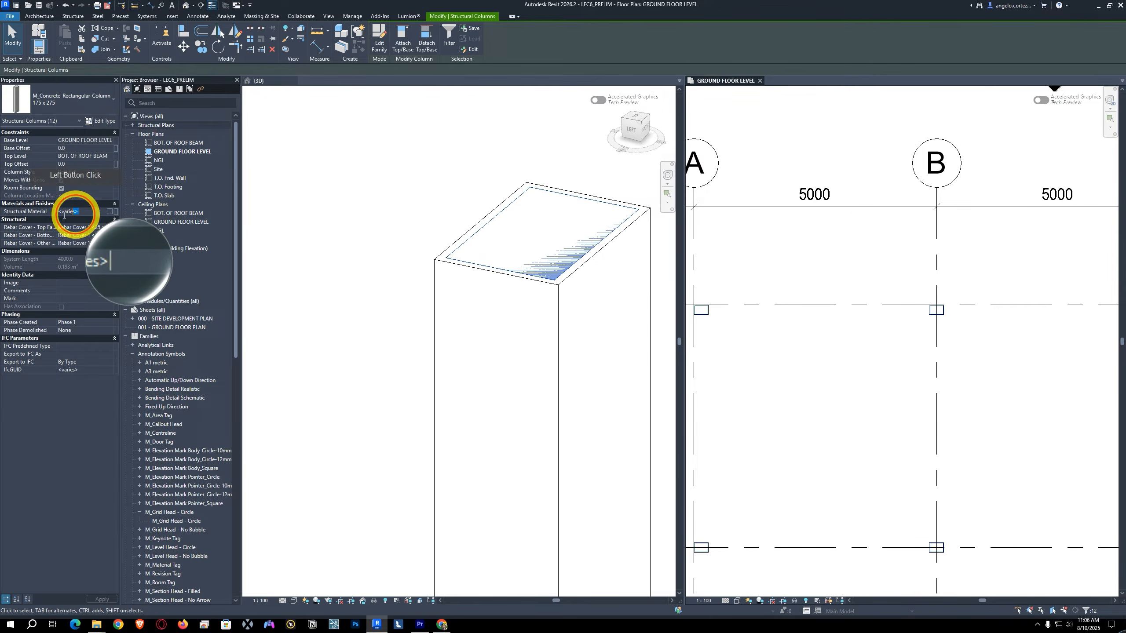
left_click_drag(64, 216, 82, 209)
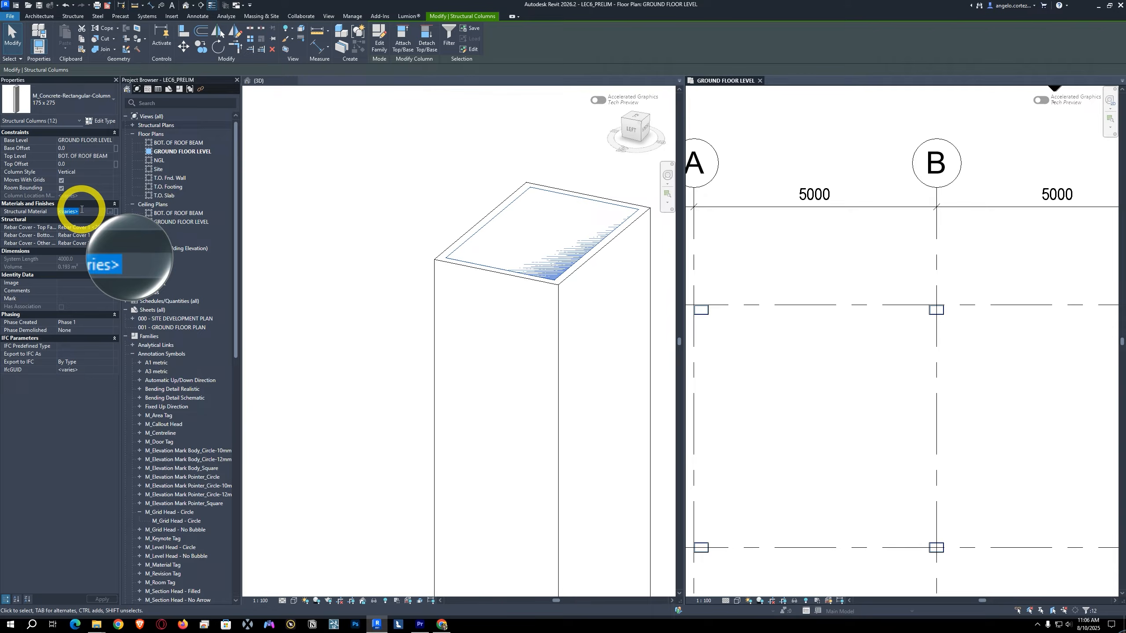
type("CONCRETRE")
key("BackSpace")
key("BackSpace")
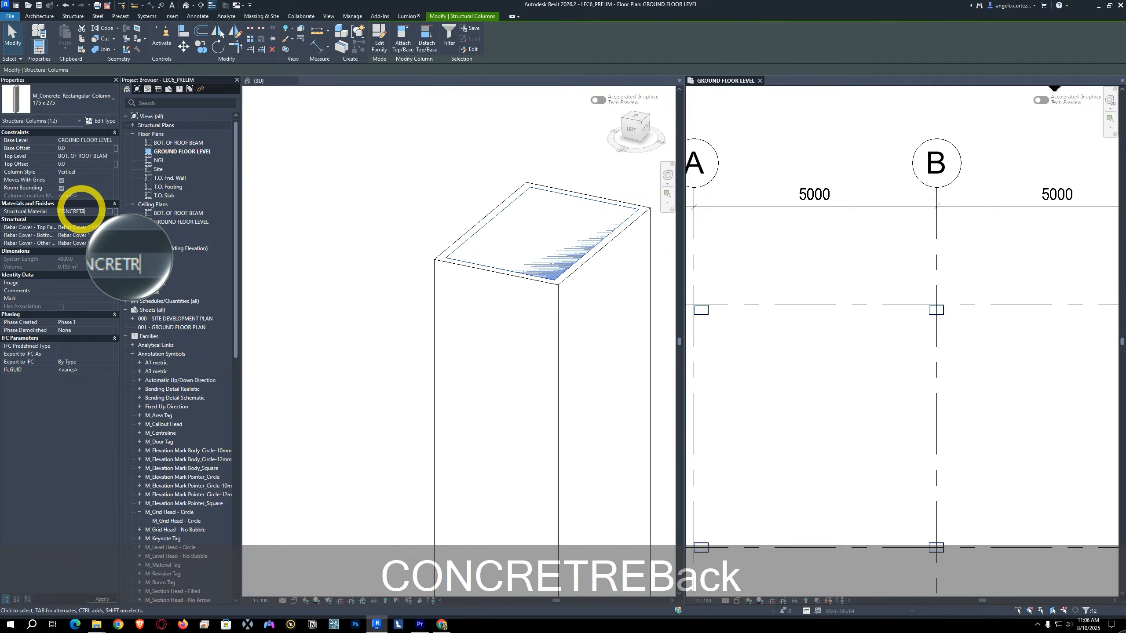
type("E DENSE")
key("Return")
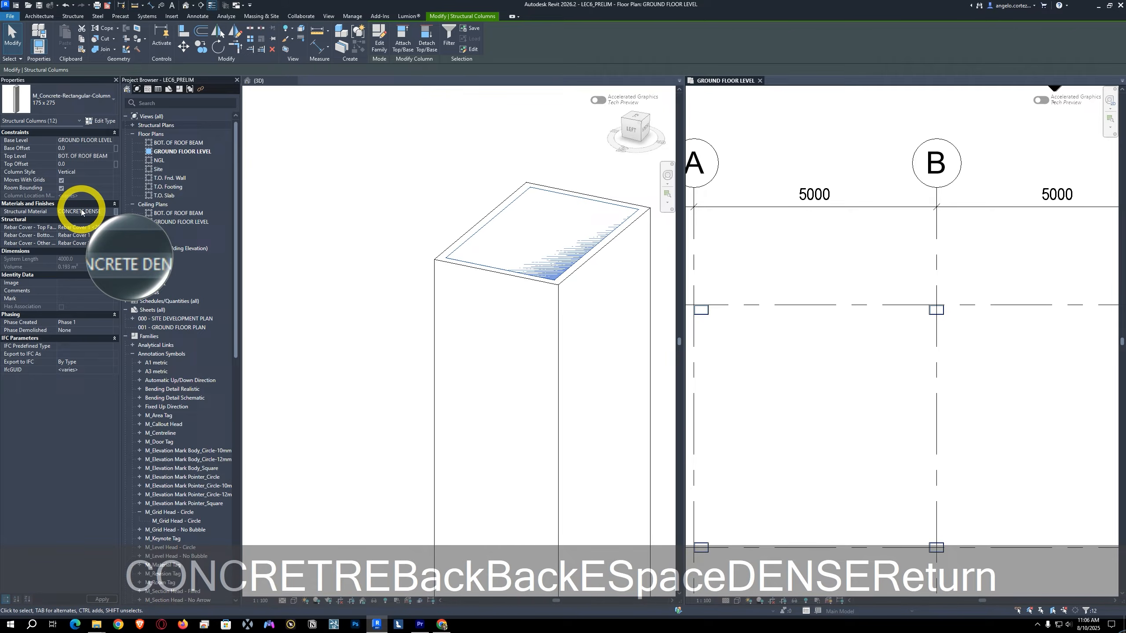
key("Escape")
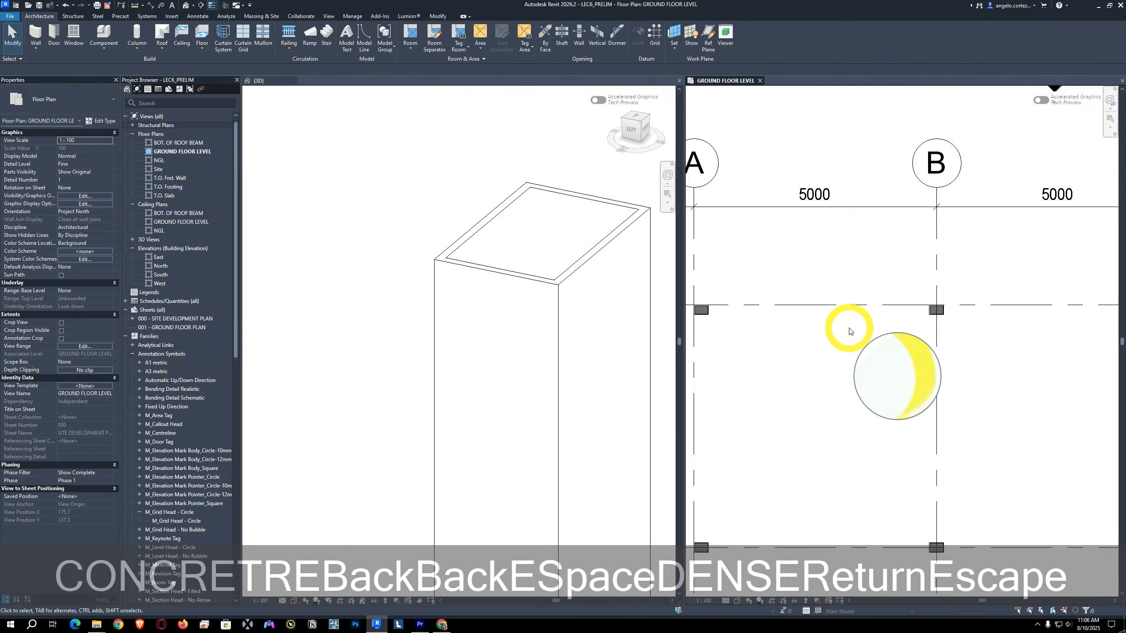
Step: Start an isolated structural foundation, agree to load a family for it, and browse up from the Concrete columns folder to the US library folder
scroll(940, 369, "down", 2)
middle_click_drag(950, 372, 890, 310)
scroll(851, 318, "down", 2)
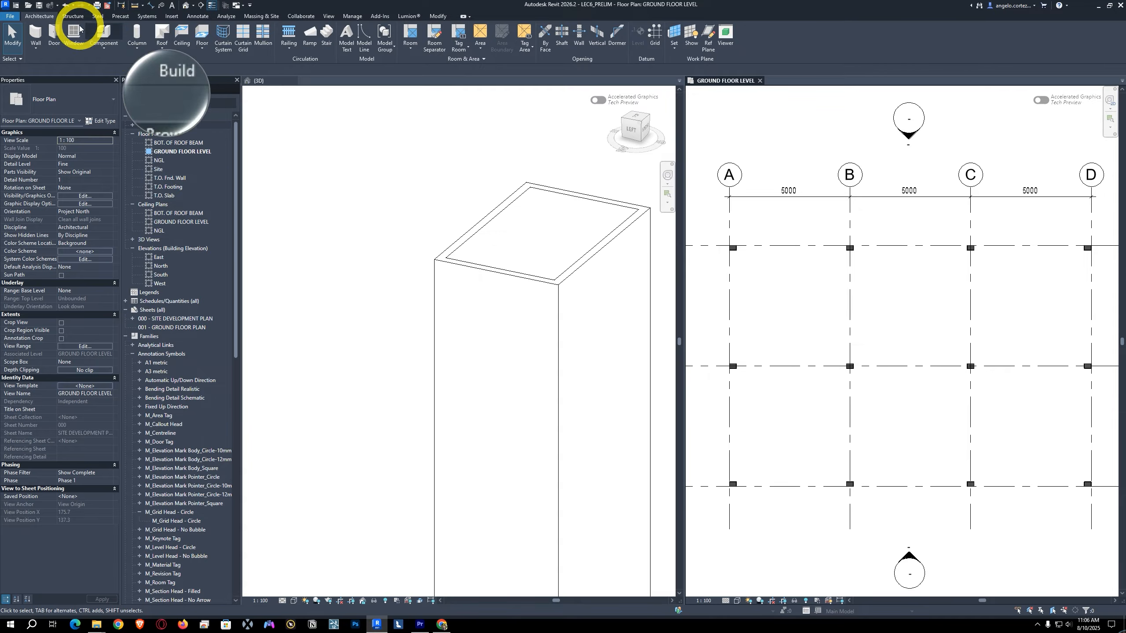
left_click(68, 17)
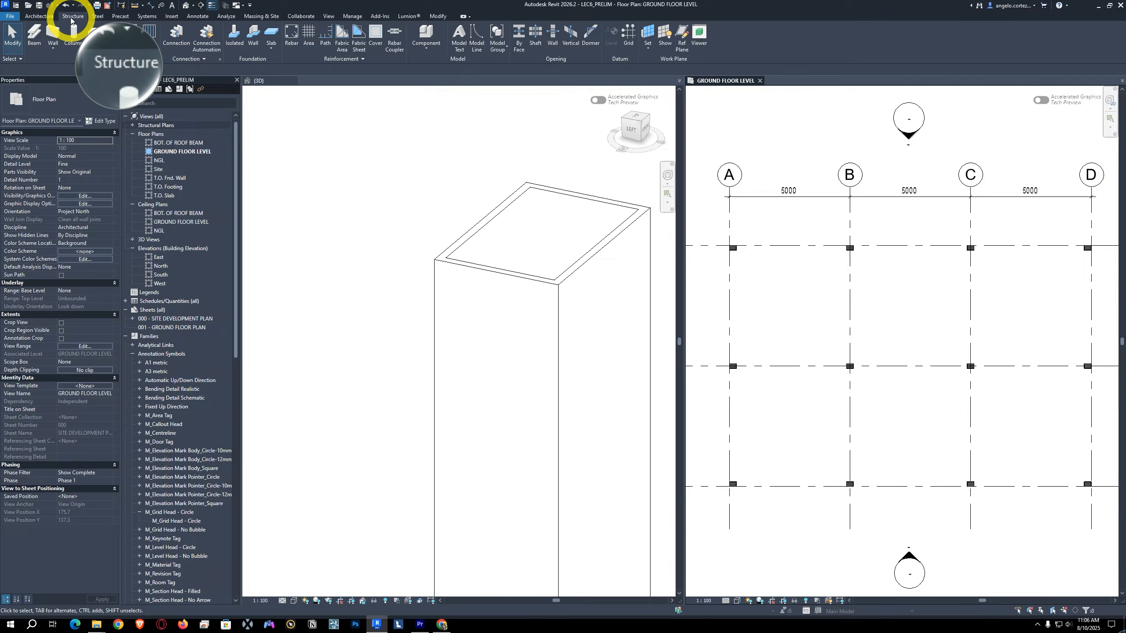
left_click(229, 39)
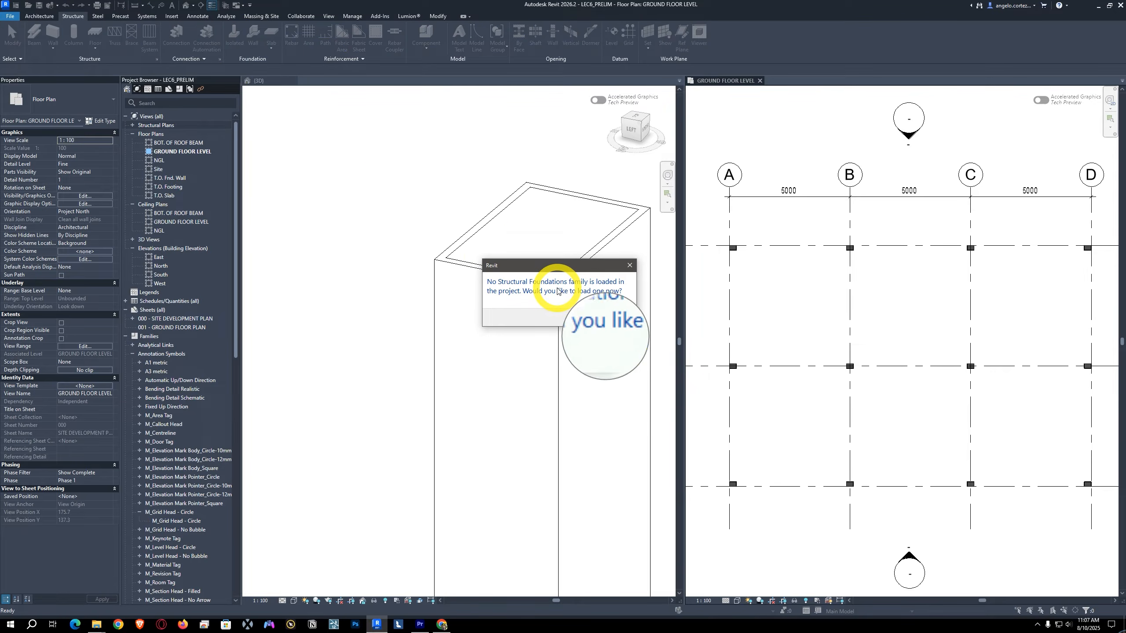
left_click(584, 318)
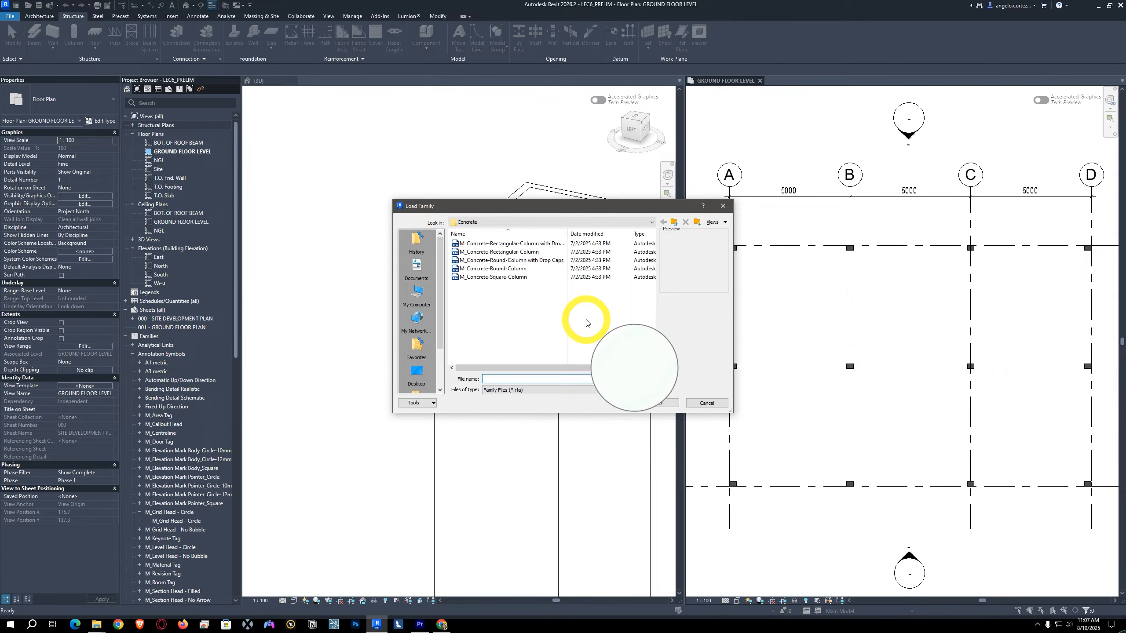
left_click(674, 223)
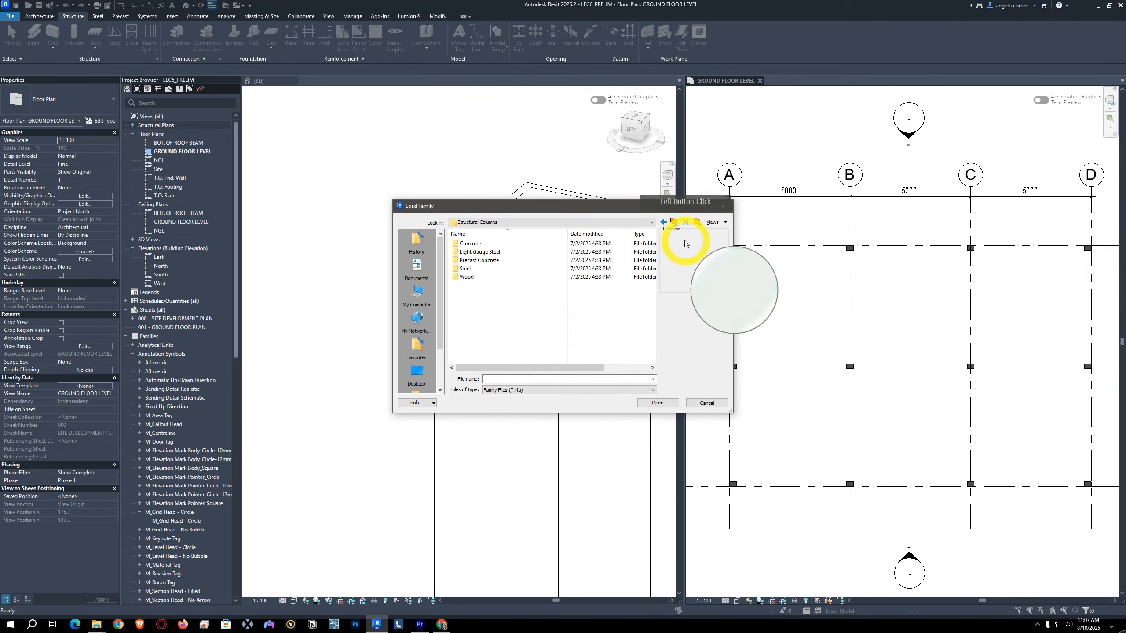
left_click(675, 223)
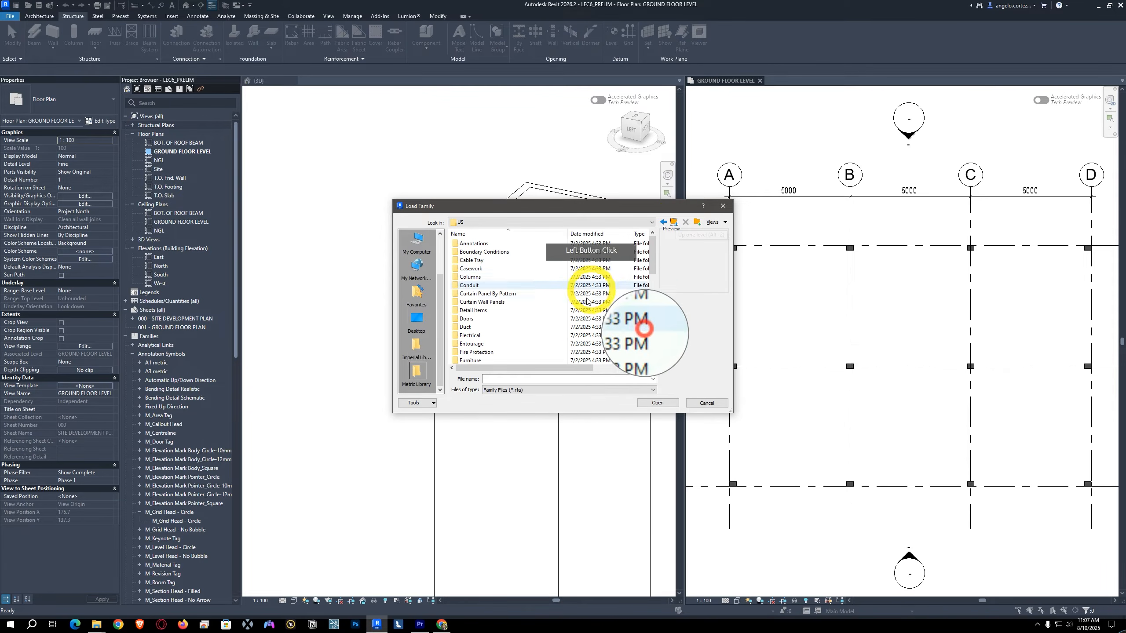
Step: Load the M_Footing-Rectangular family from the Structural Foundations folder of the US metric library
scroll(621, 310, "down", 5)
scroll(509, 310, "down", 4)
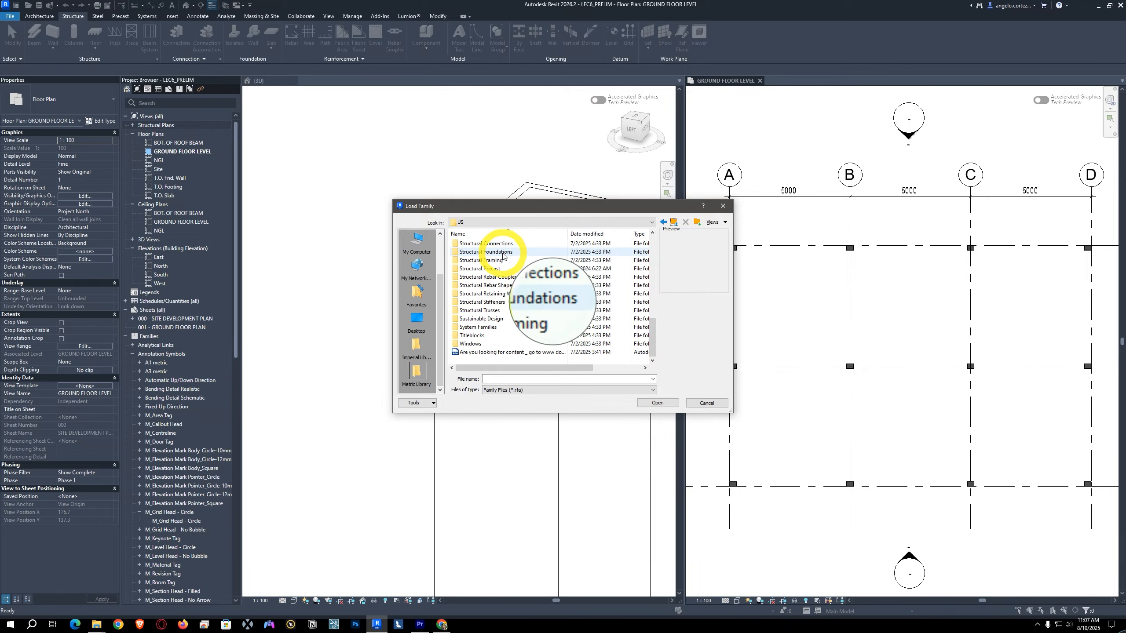
double_click(470, 252)
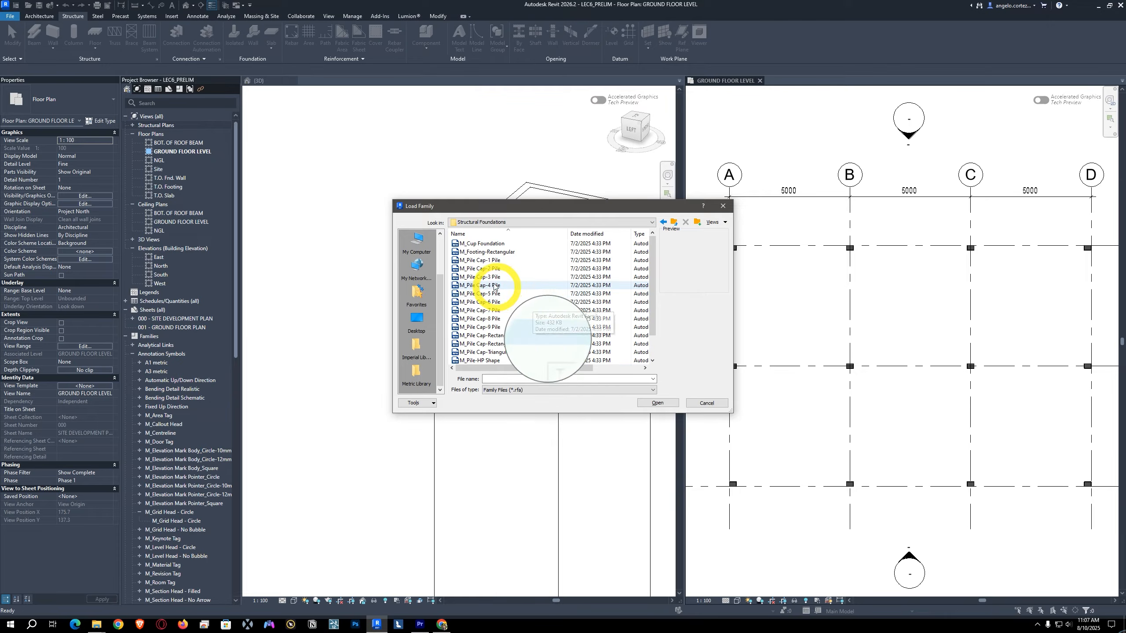
left_click(488, 252)
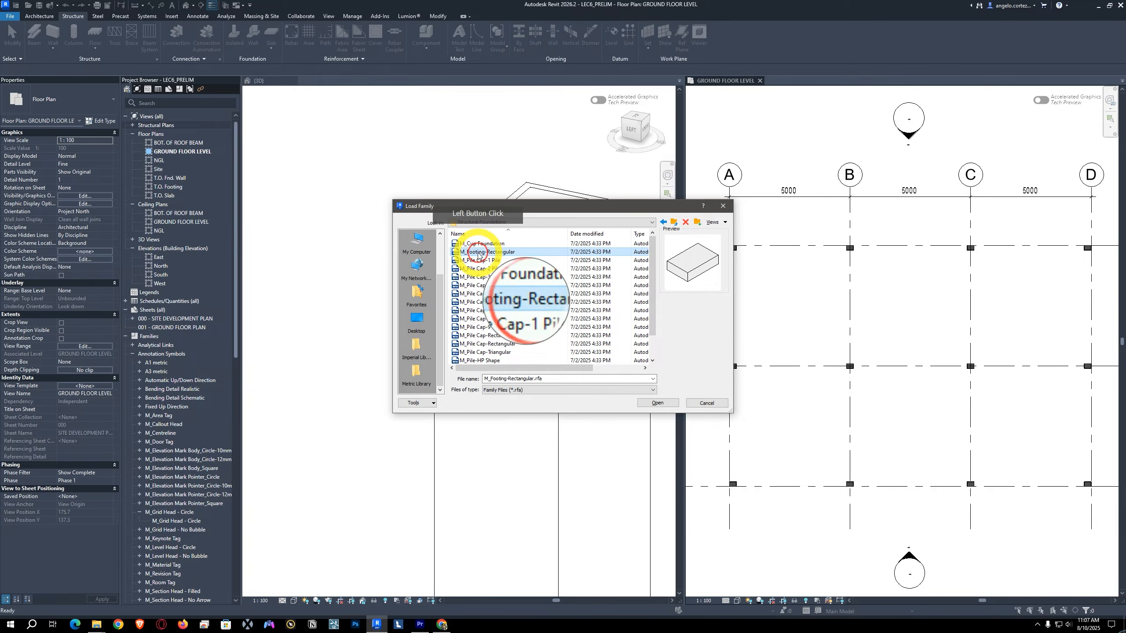
scroll(508, 322, "down", 1)
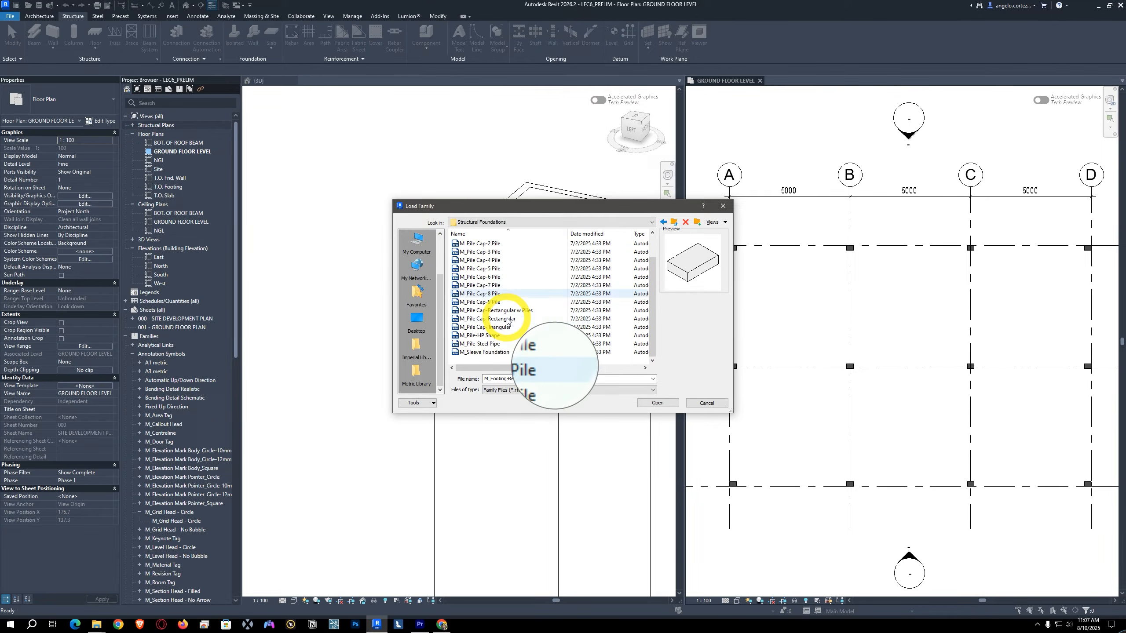
scroll(488, 327, "up", 1)
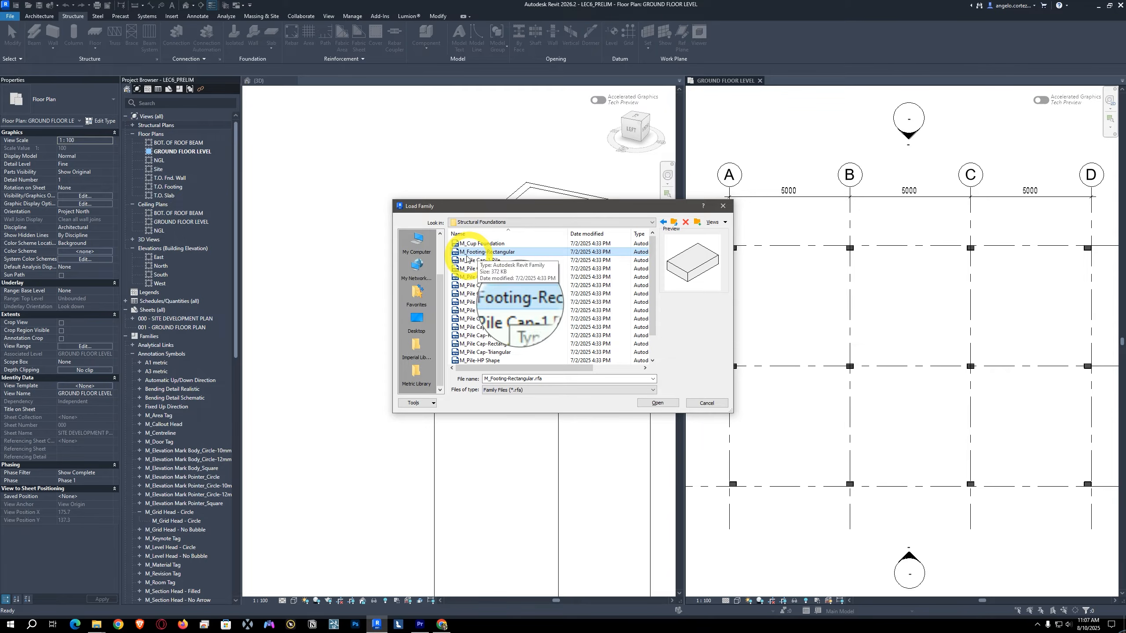
left_click(655, 404)
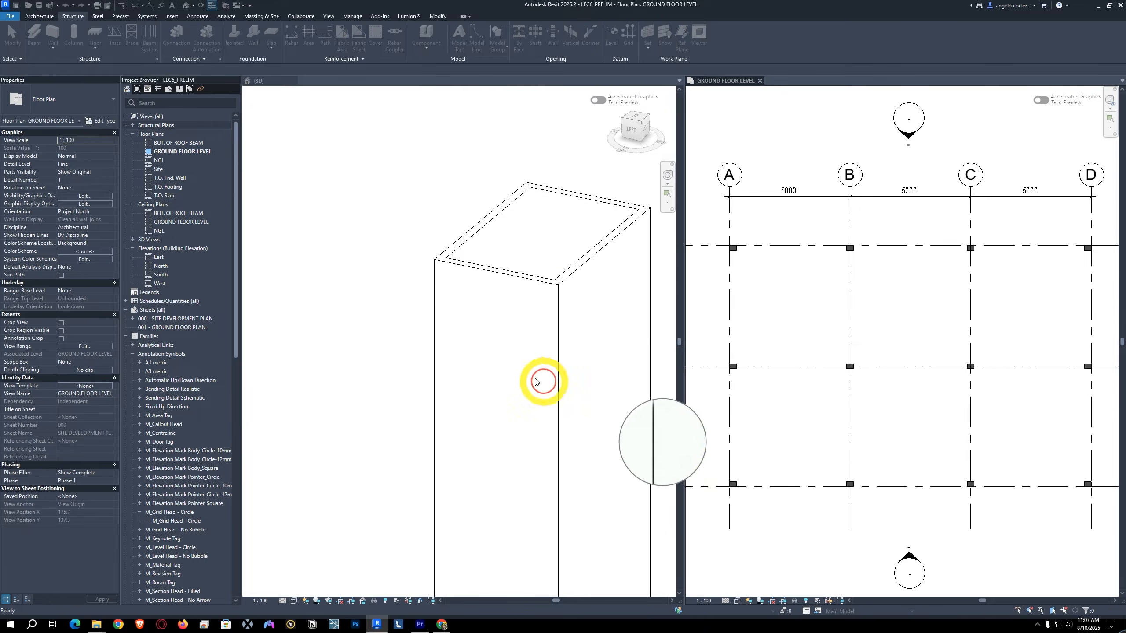
Step: Duplicate the 1800 x 1200 x 450mm rectangular footing type under the name 1500 x 1500 x 500mm
middle_click_drag(835, 314, 885, 305)
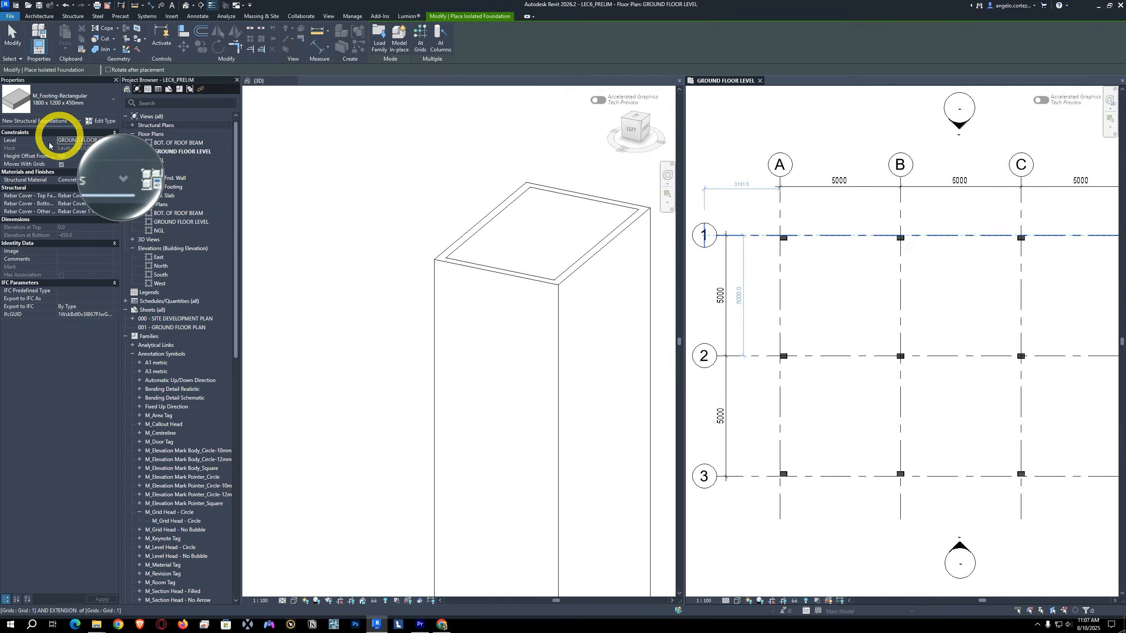
left_click(93, 121)
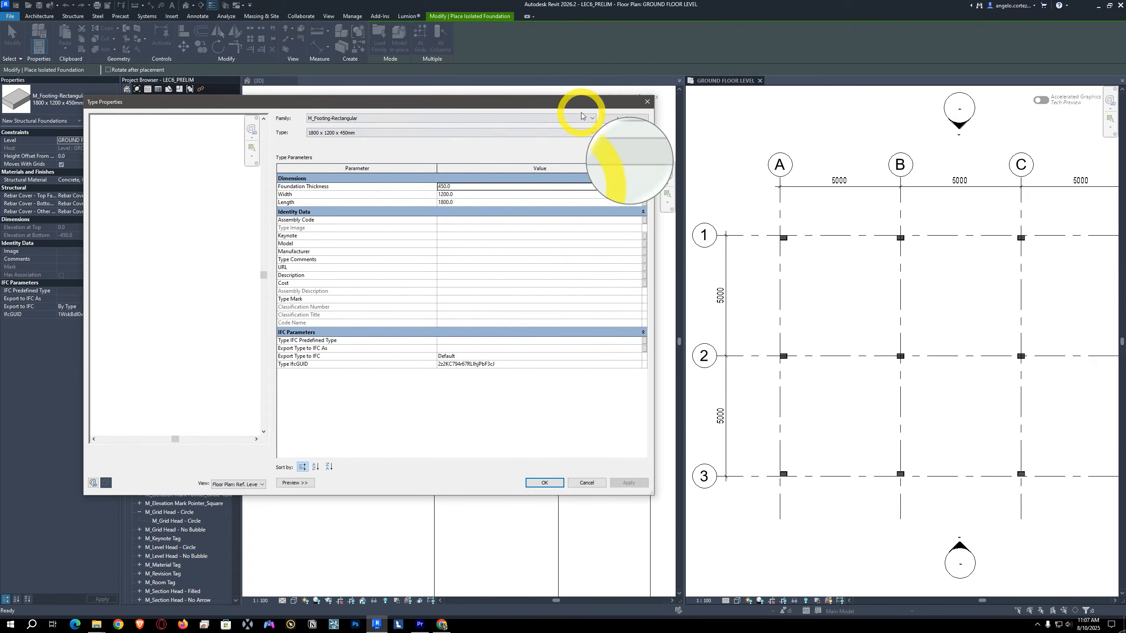
left_click(611, 133)
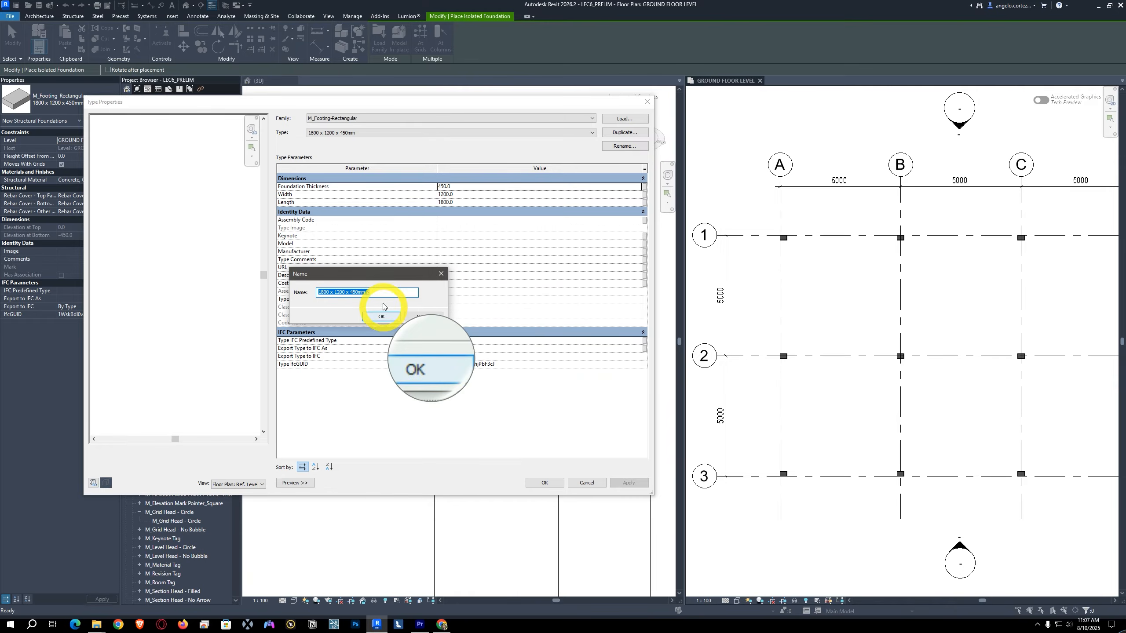
left_click(374, 292)
key("BackSpace")
key("BackSpace")
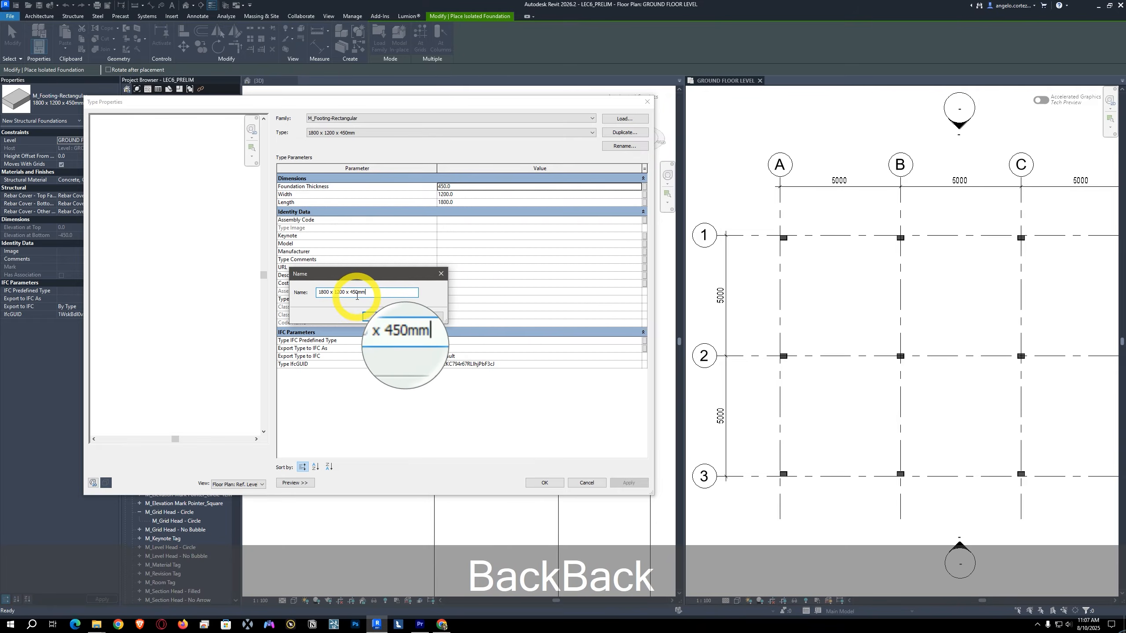
left_click_drag(356, 293, 351, 301)
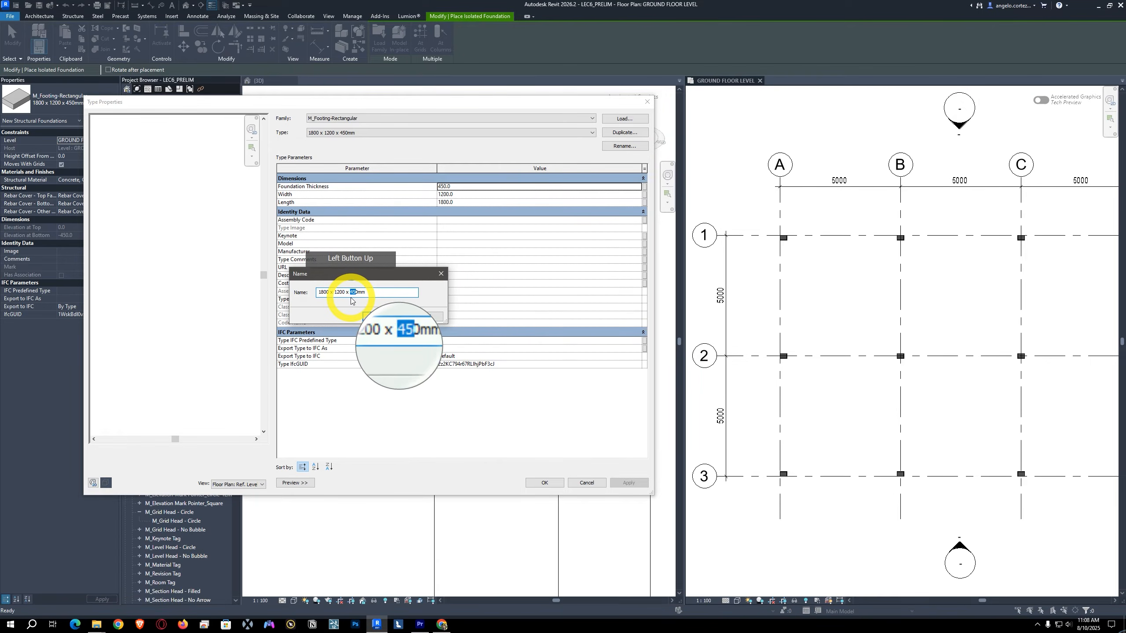
type("50")
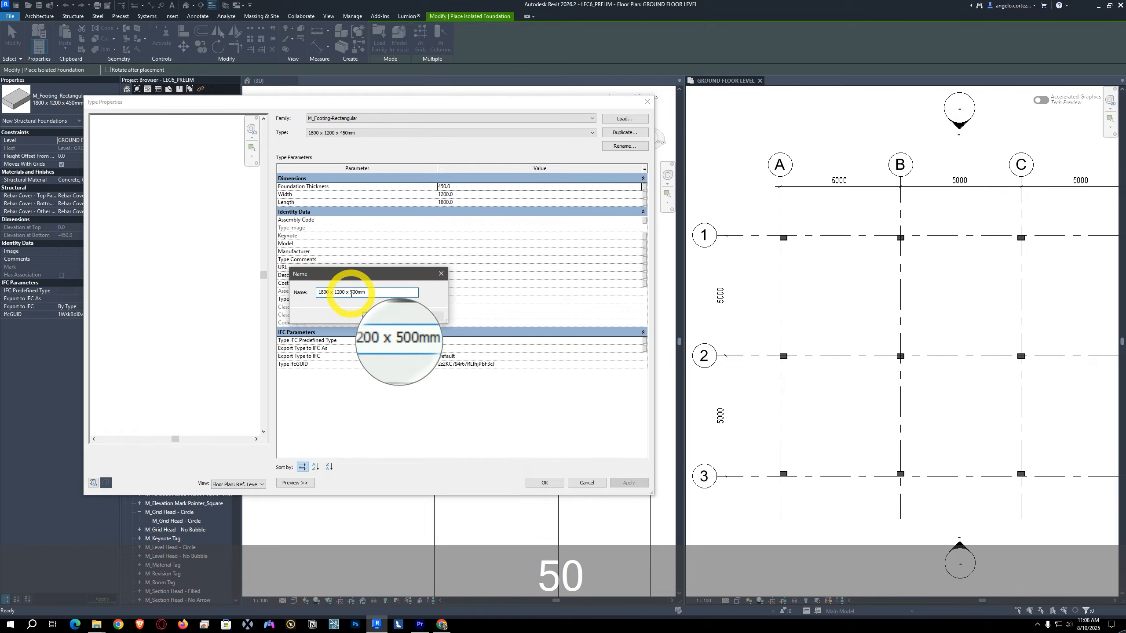
left_click_drag(350, 294, 368, 292)
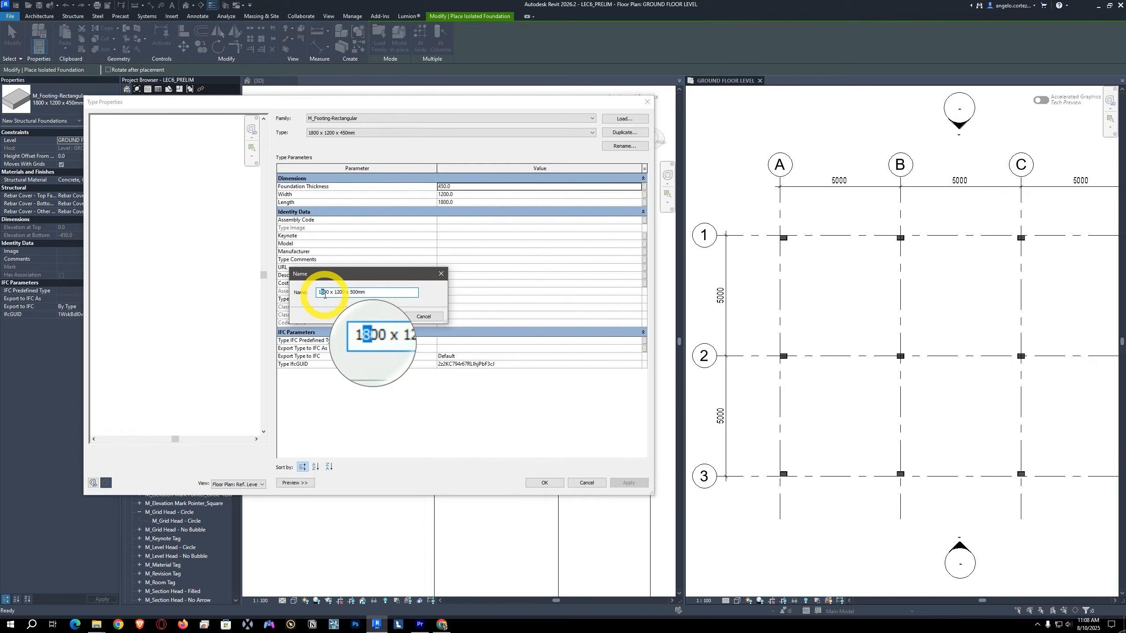
type("5")
left_click(338, 293)
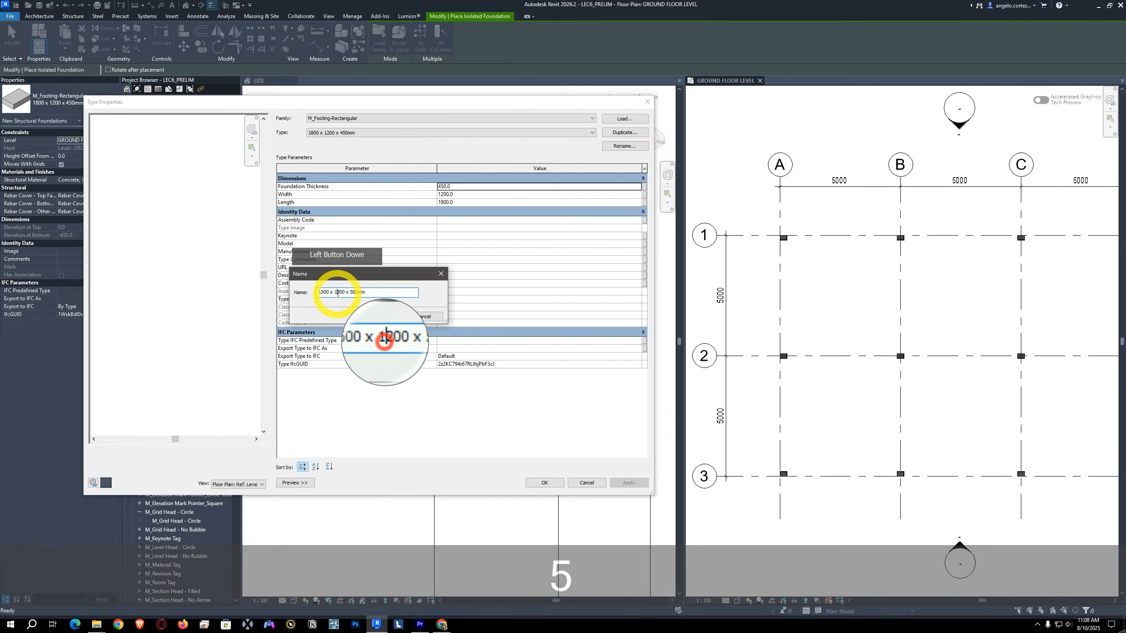
type("5")
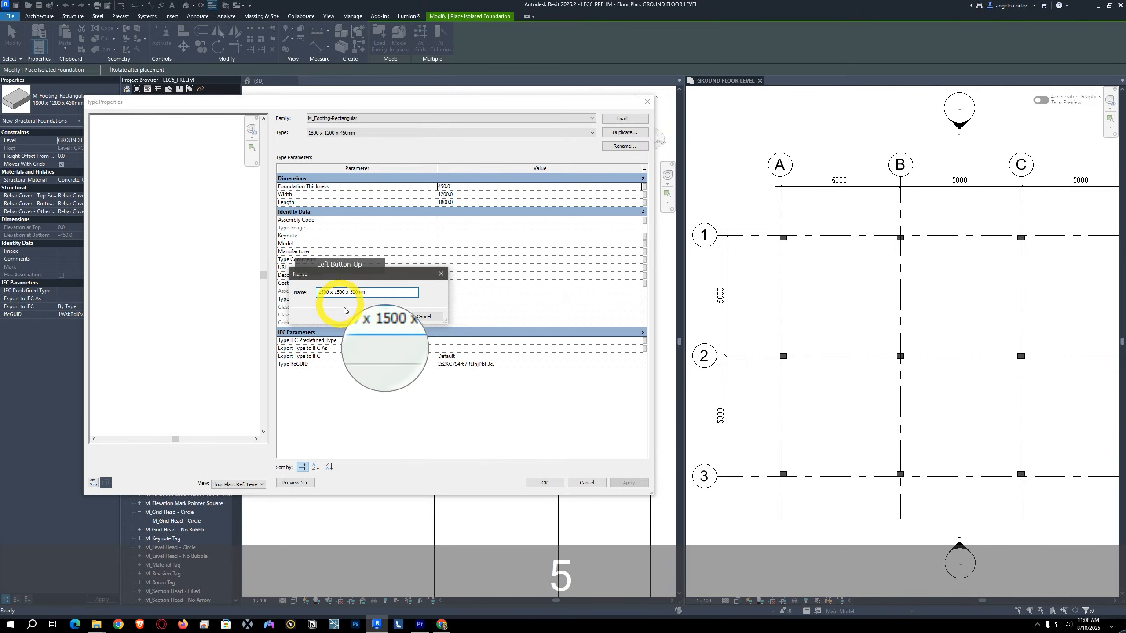
left_click(366, 315)
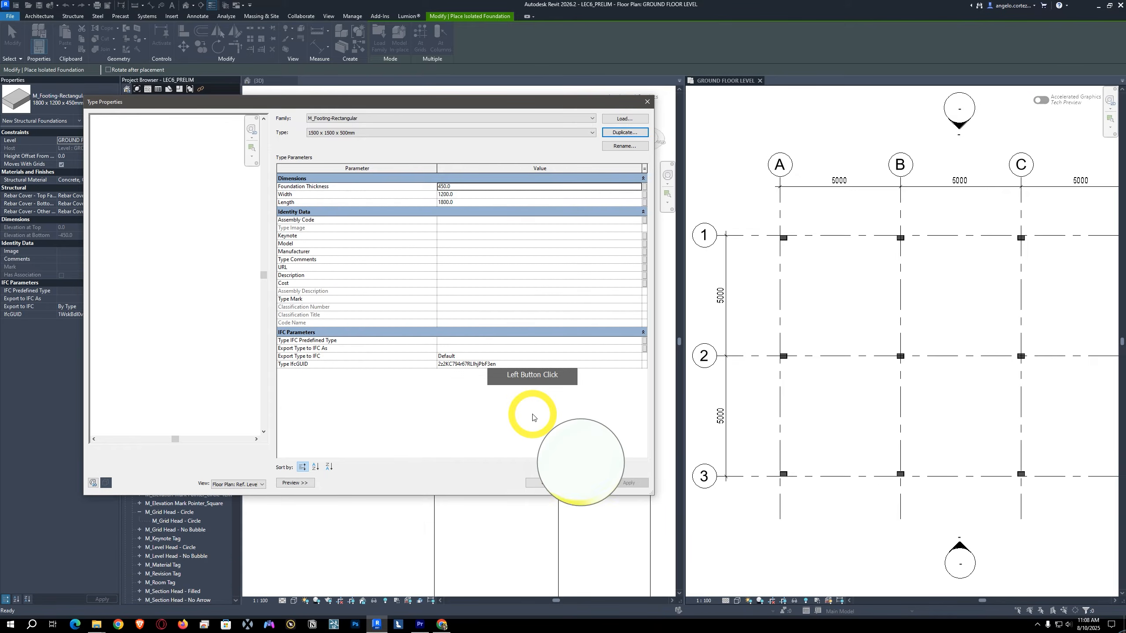
Step: Set the new footing type's foundation thickness to 500 and switch its preview to the 3D view
left_click(458, 190)
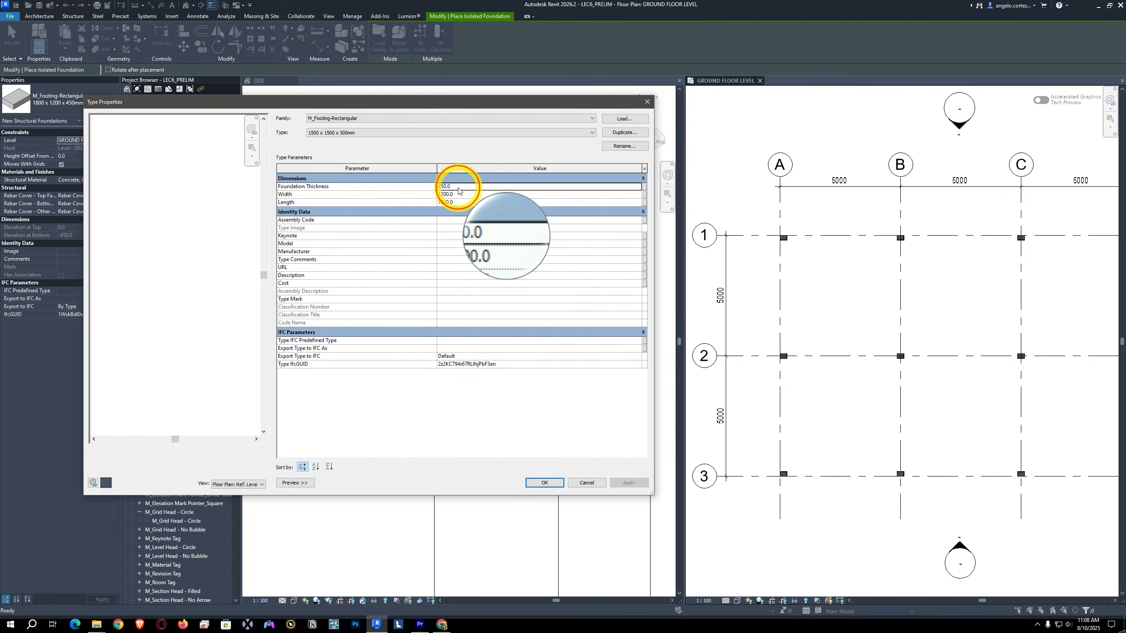
type("500")
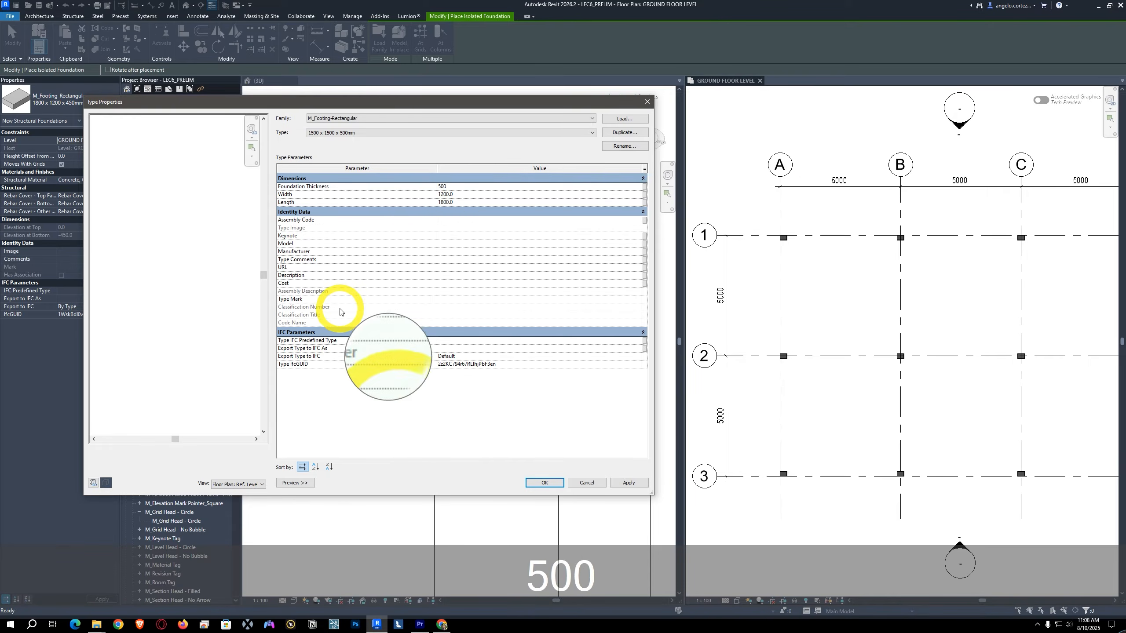
left_click(236, 485)
left_click(233, 493)
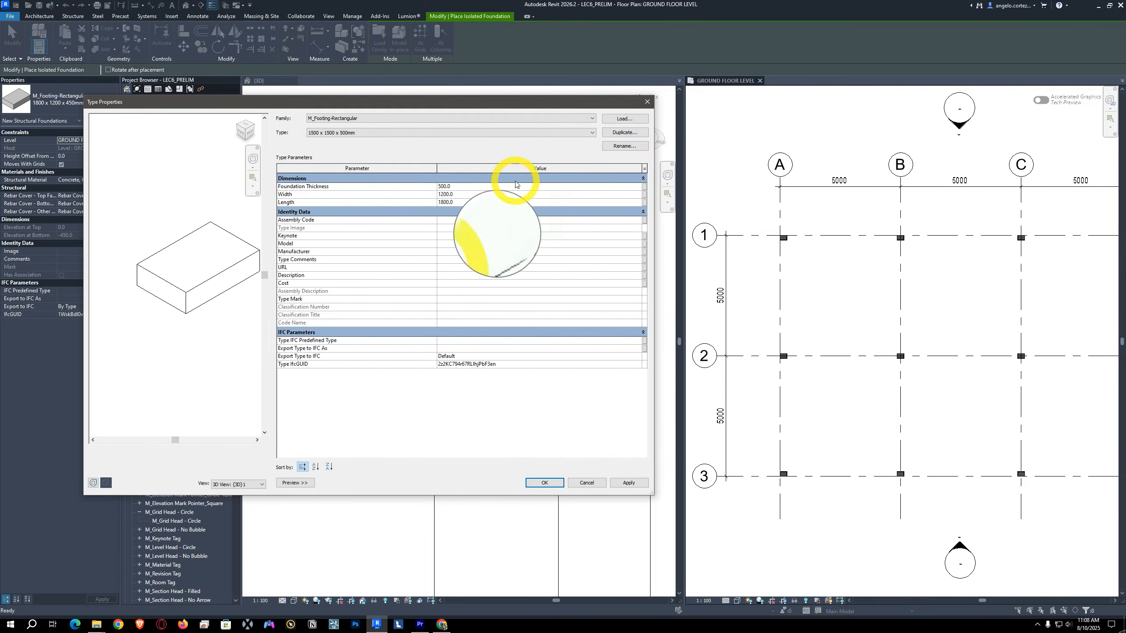
Step: Set the footing type's width and length to 1500 each and accept the type properties
left_click(448, 194)
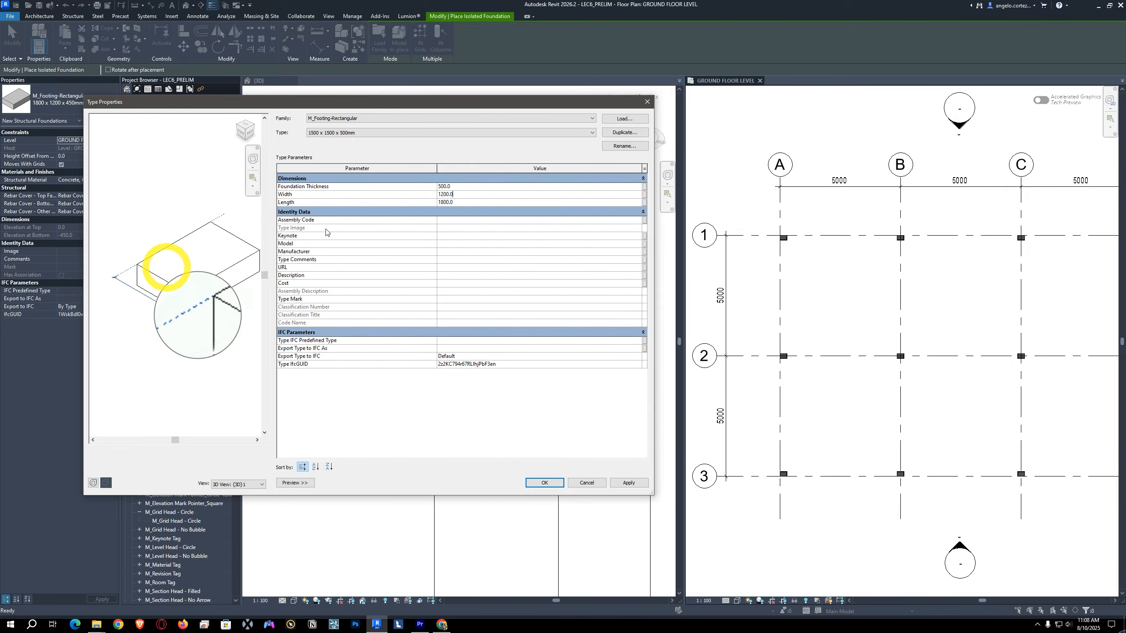
double_click(443, 194)
type("1500")
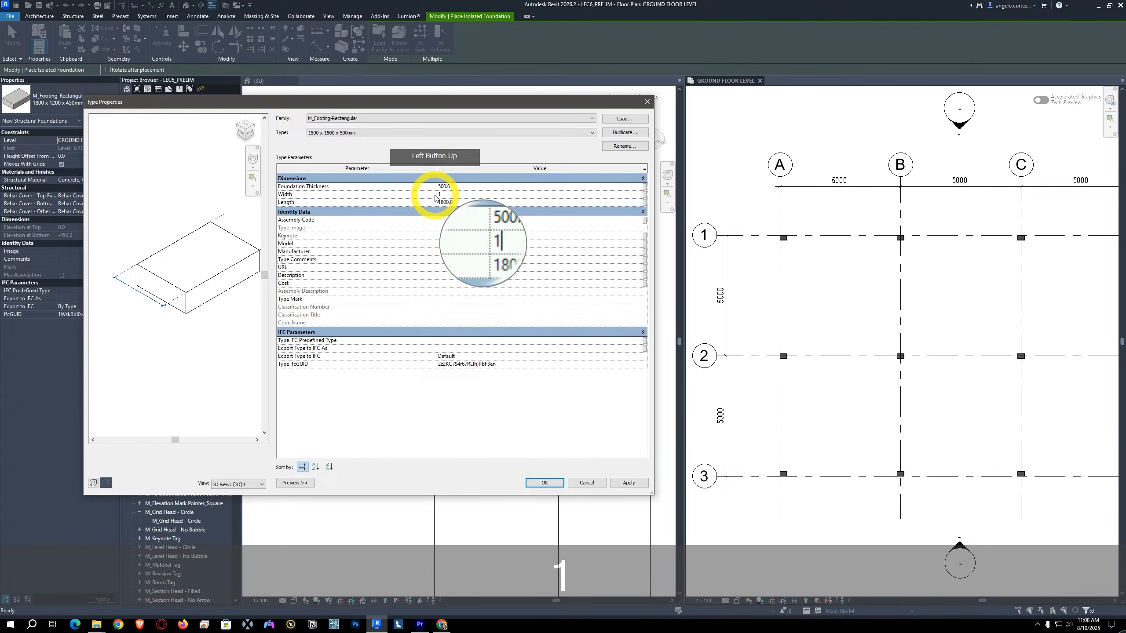
left_click(457, 202)
type("1")
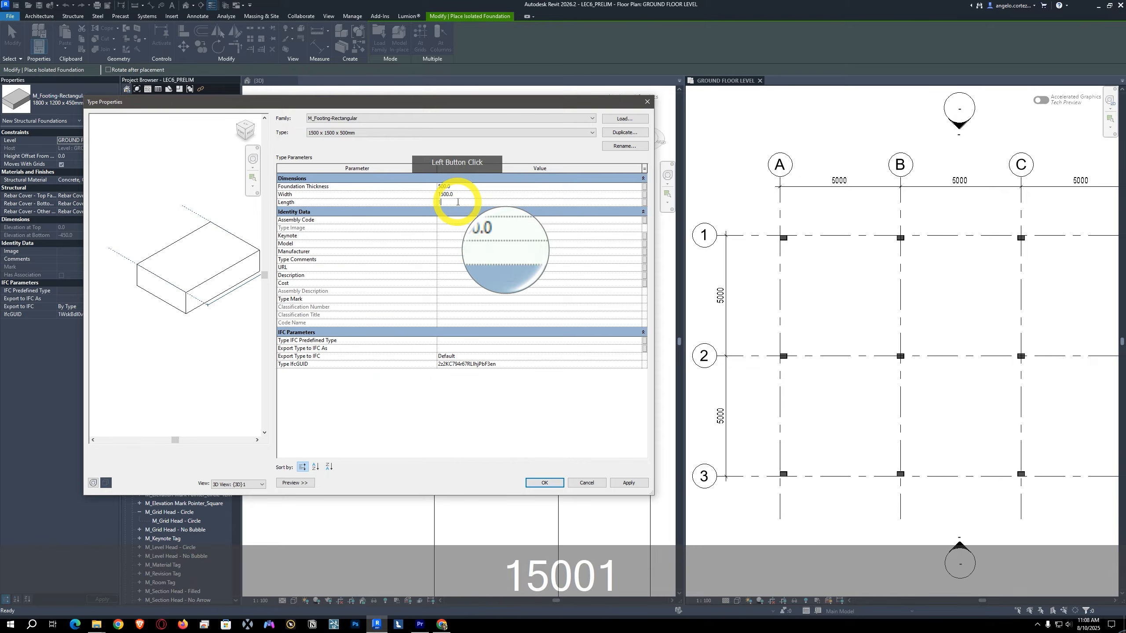
type("500")
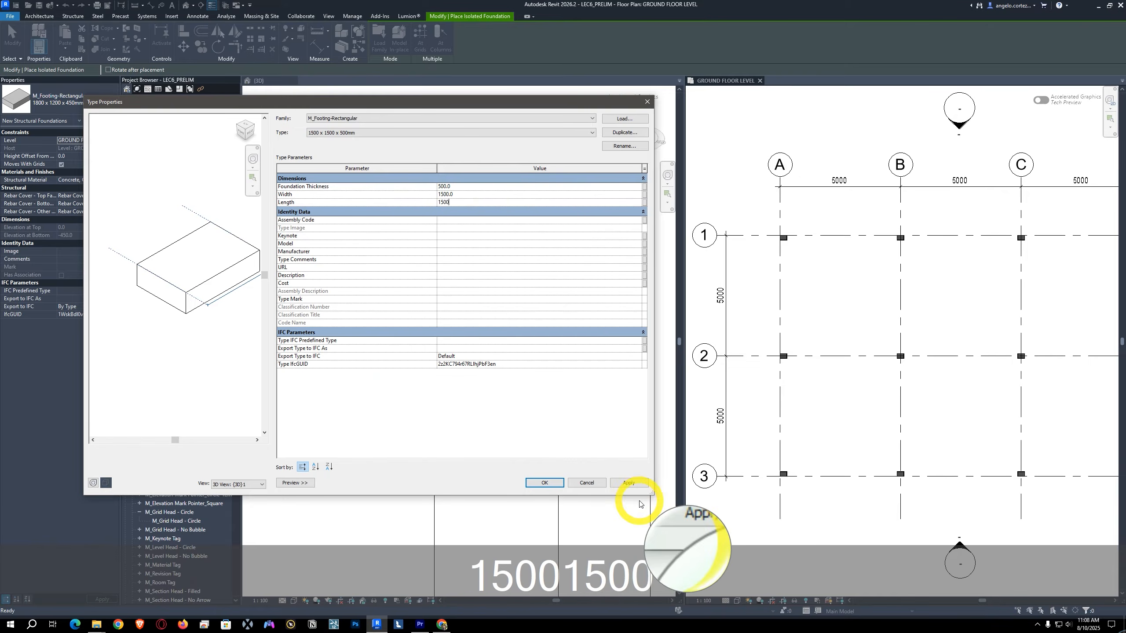
left_click(629, 482)
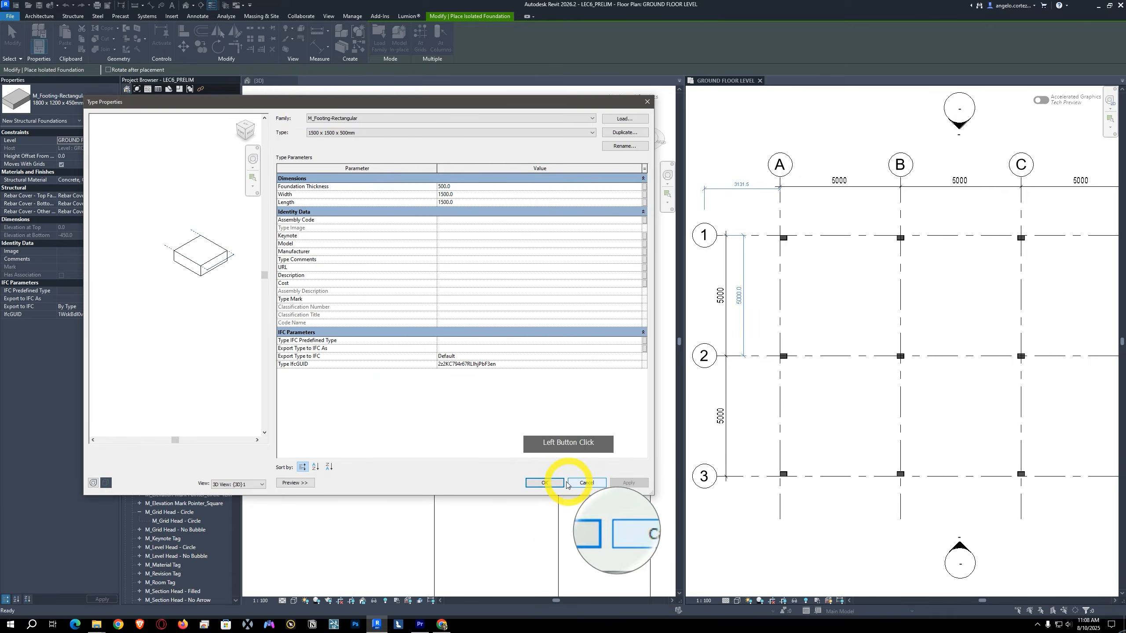
scroll(195, 288, "up", 5)
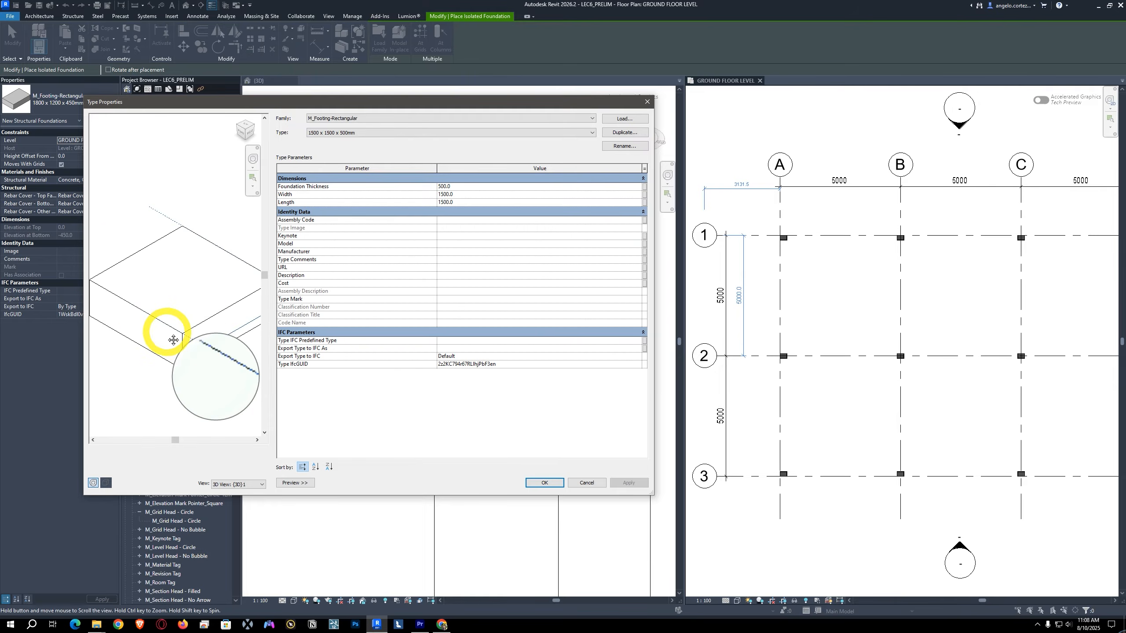
scroll(171, 337, "down", 3)
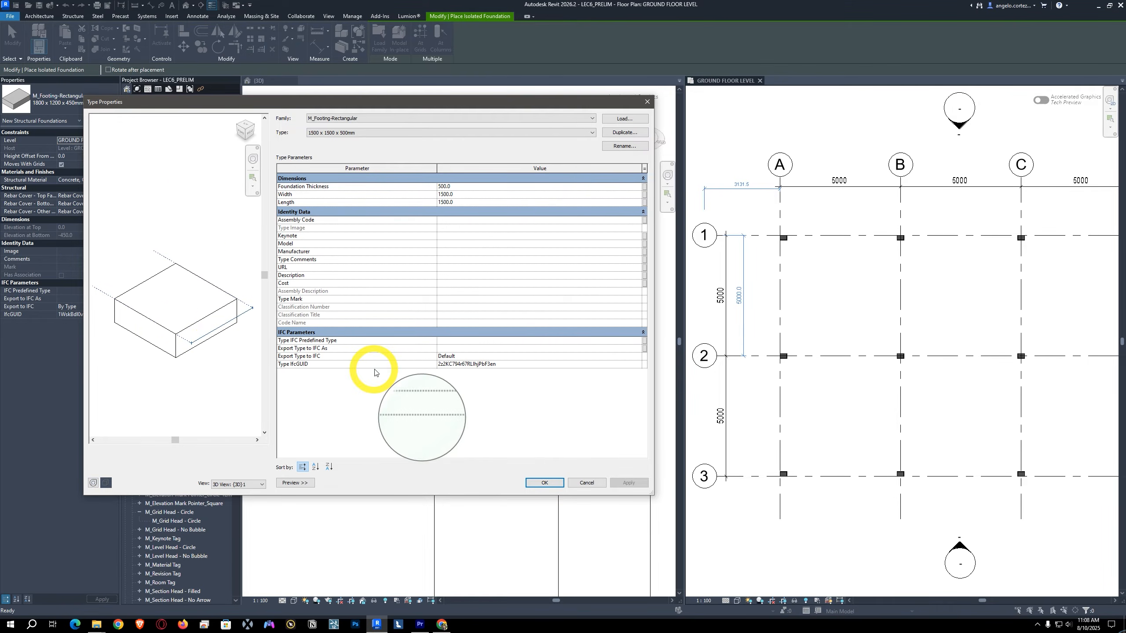
left_click(544, 483)
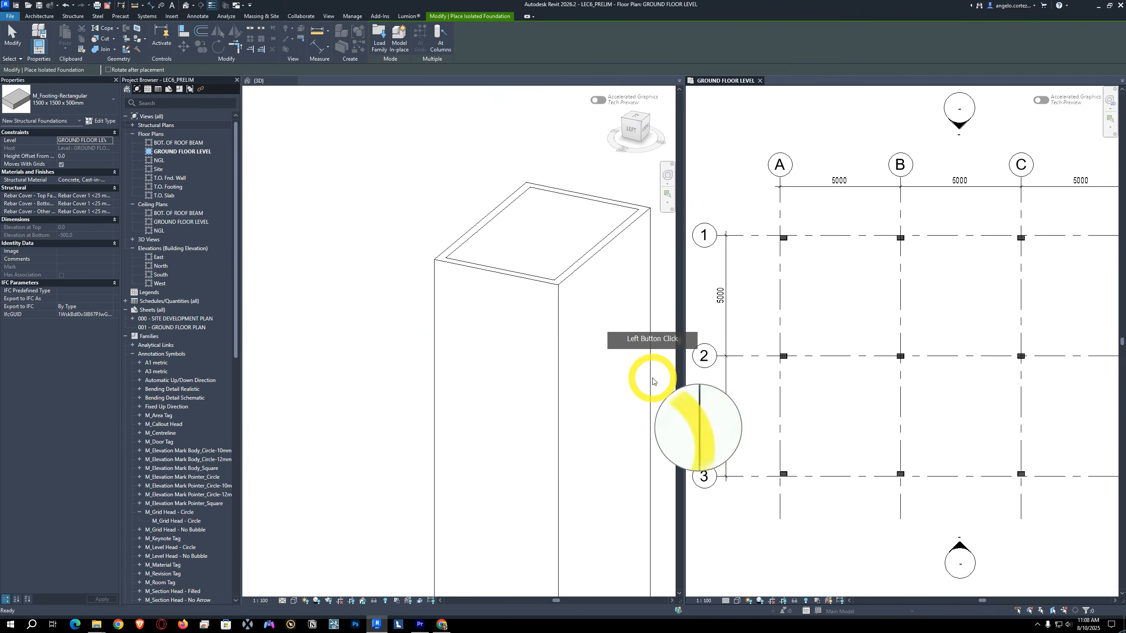
Step: Place 1500 x 1500 x 500mm isolated footings at all structural columns on grids A to D using At Columns
middle_click_drag(797, 319, 764, 343)
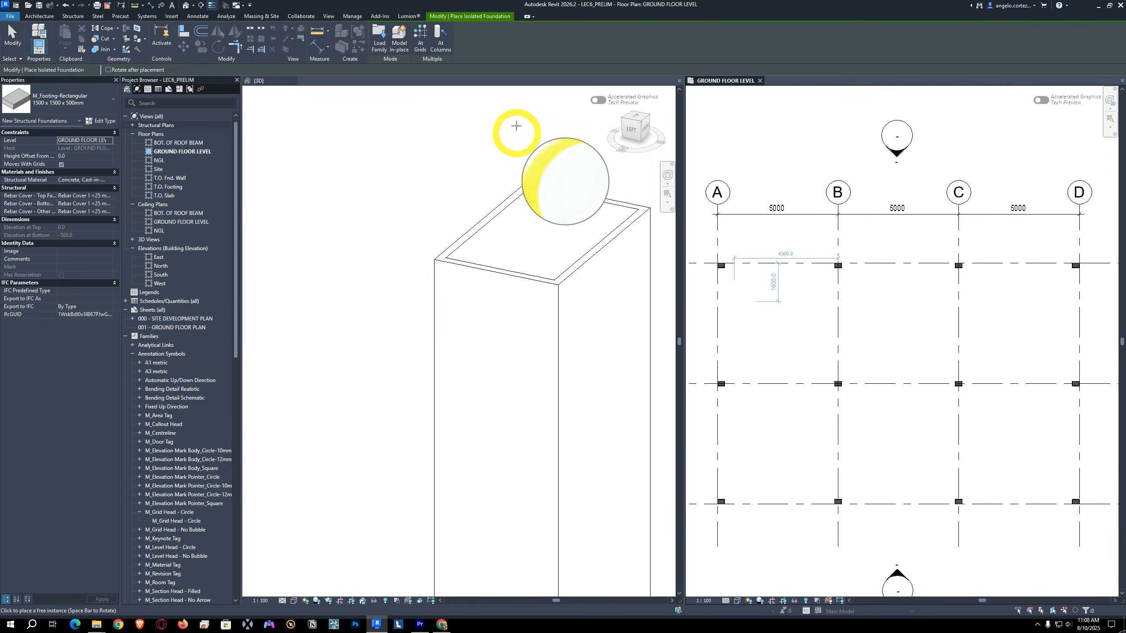
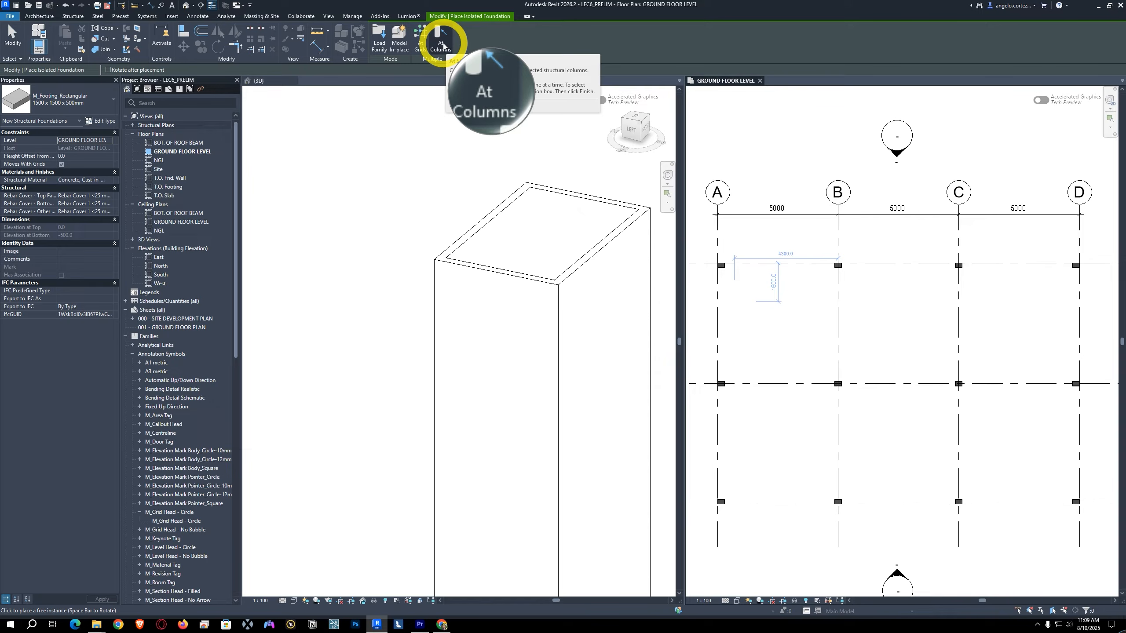
left_click(444, 42)
scroll(764, 295, "down", 3)
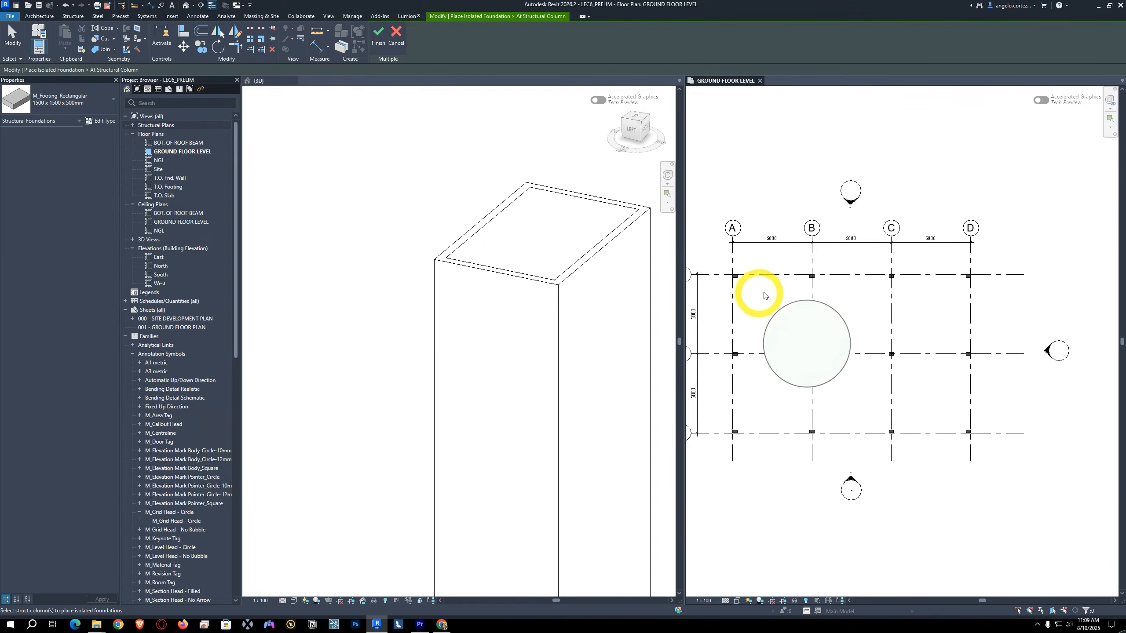
left_click_drag(989, 261, 715, 449)
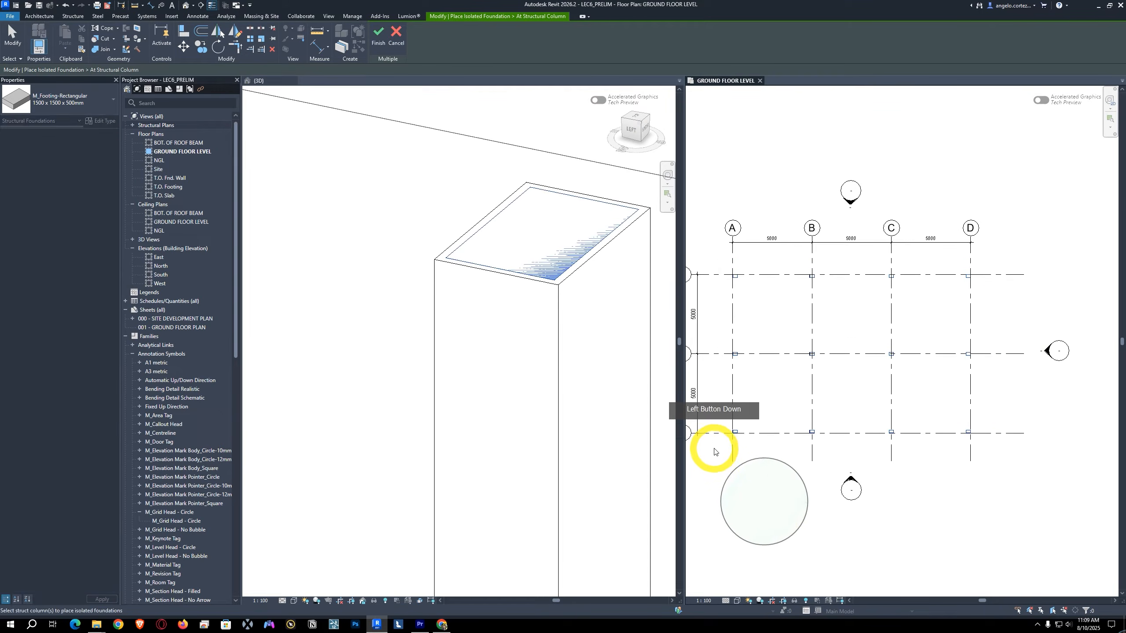
scroll(536, 408, "down", 4)
scroll(541, 419, "down", 5)
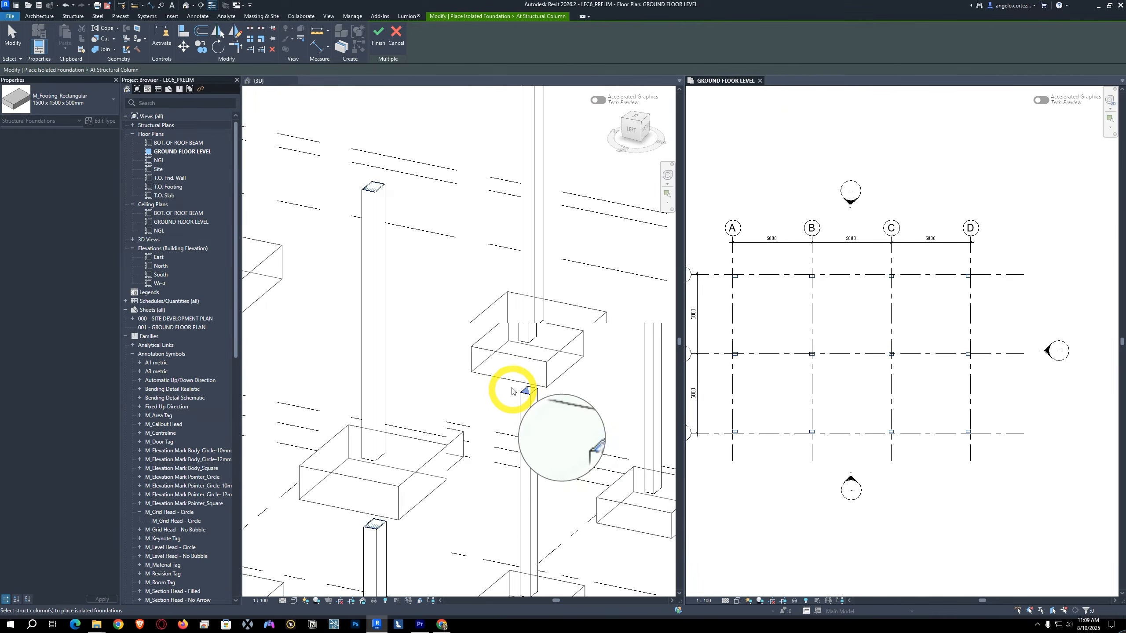
scroll(448, 457, "up", 1)
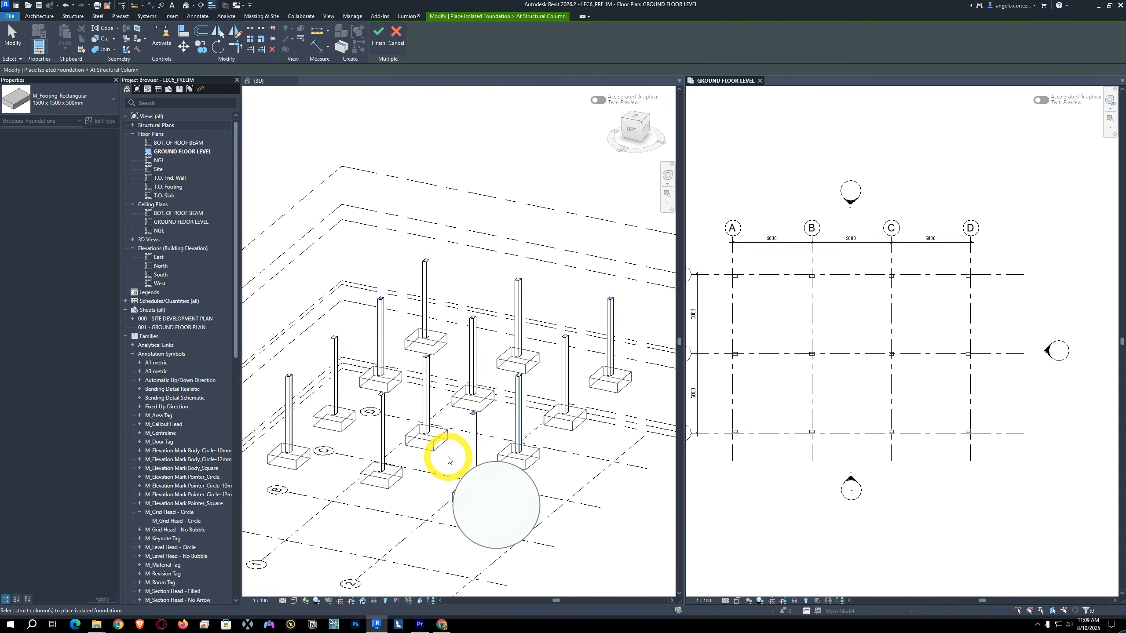
left_click(451, 449)
left_click(378, 38)
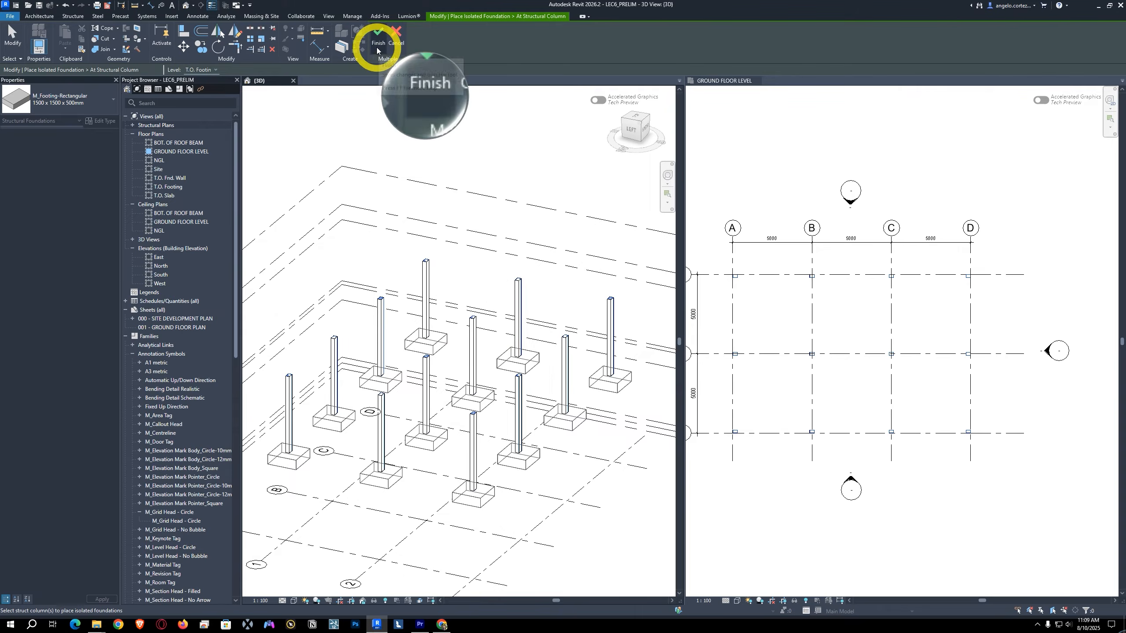
scroll(549, 398, "up", 2)
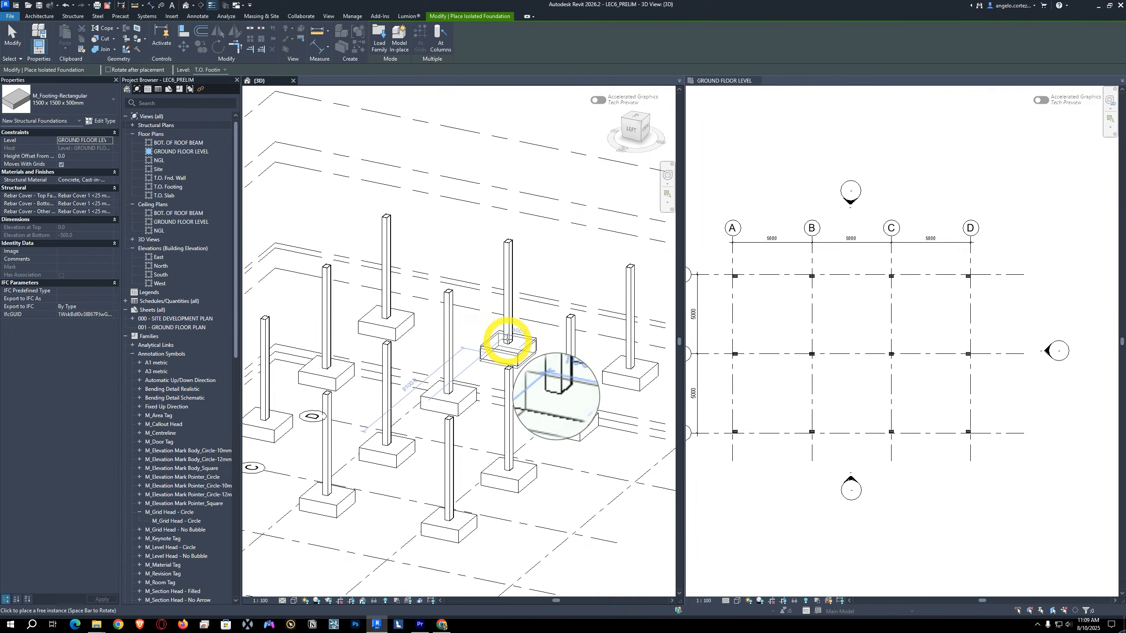
Step: Finish placing the isolated footings and open the South elevation view
key("Escape")
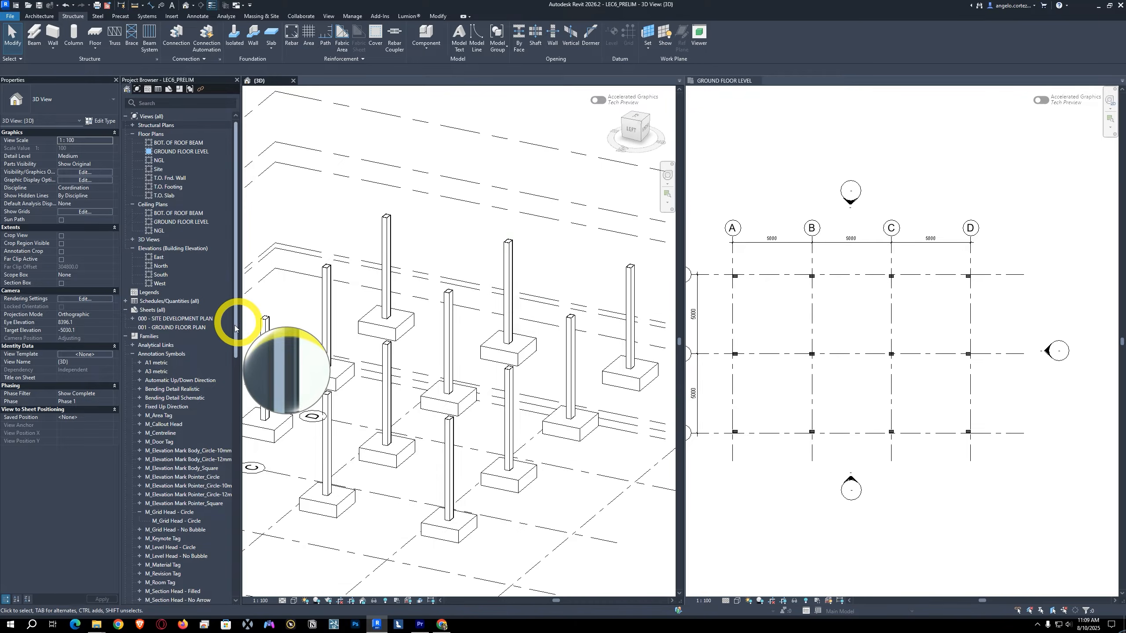
double_click(161, 275)
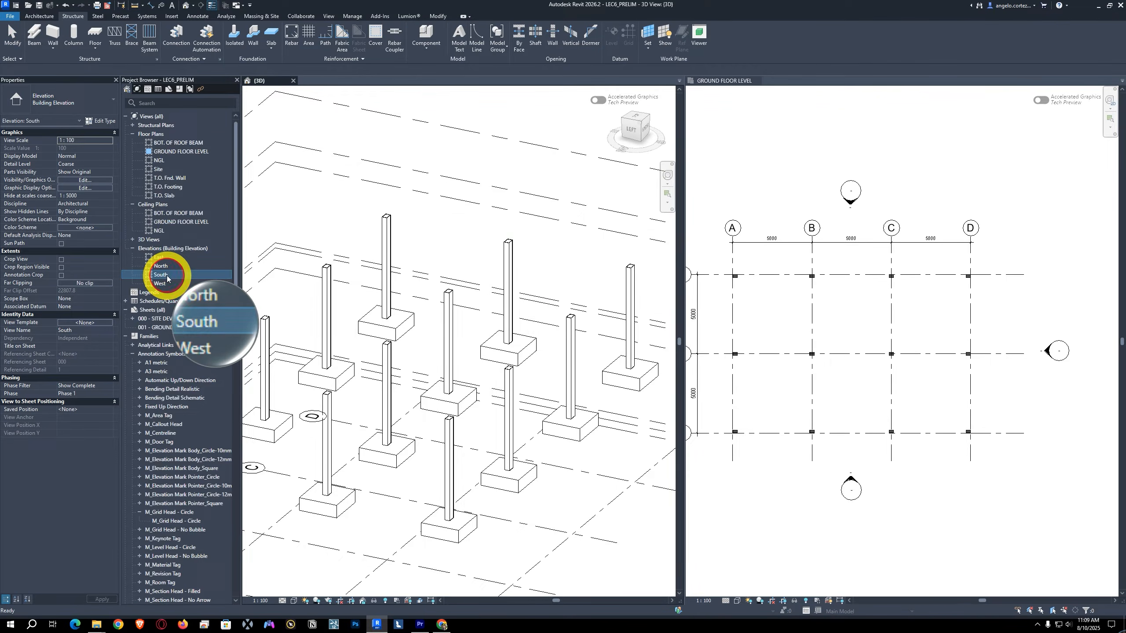
scroll(548, 377, "up", 3)
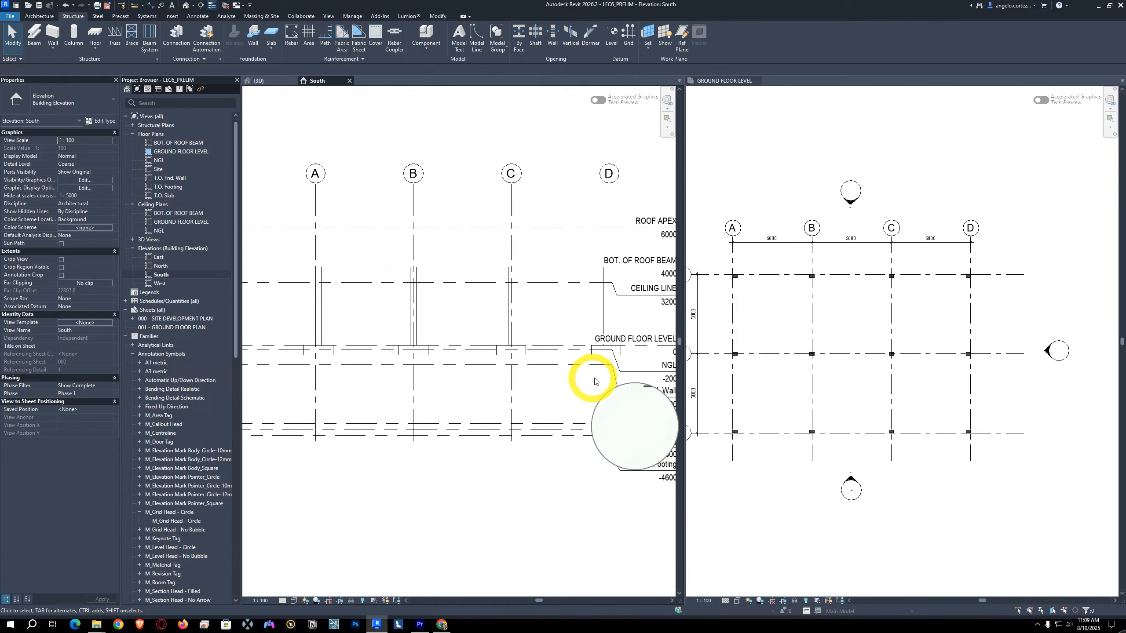
scroll(548, 350, "up", 3)
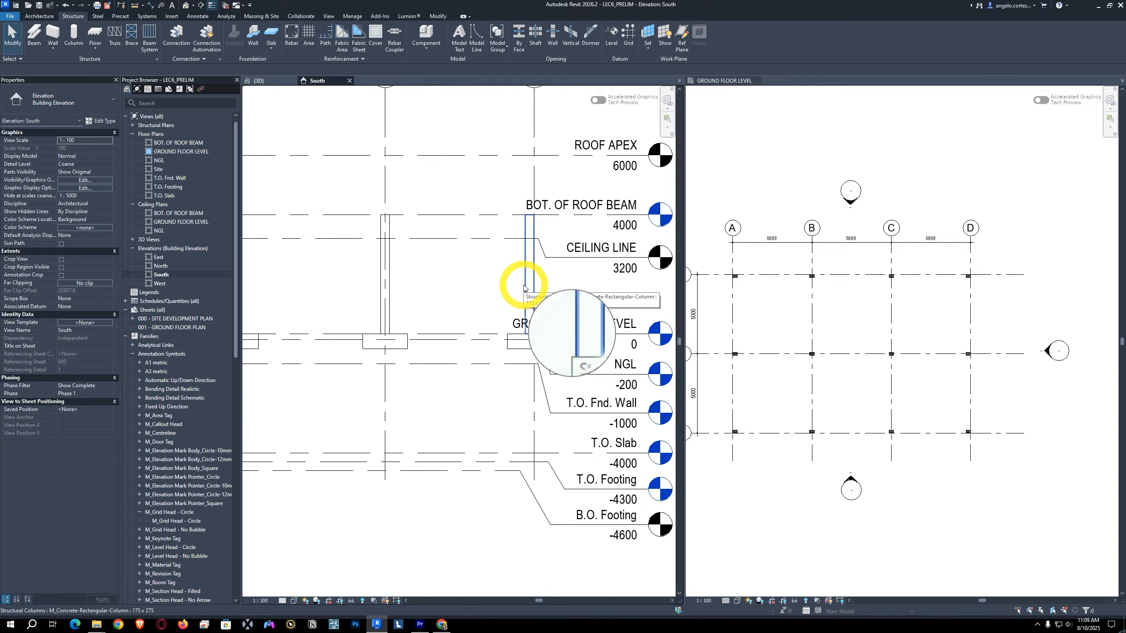
Step: Select all 200 x 300mm architectural columns and set their base level to T.O. Footing
left_click(528, 307)
middle_click_drag(475, 344, 489, 336)
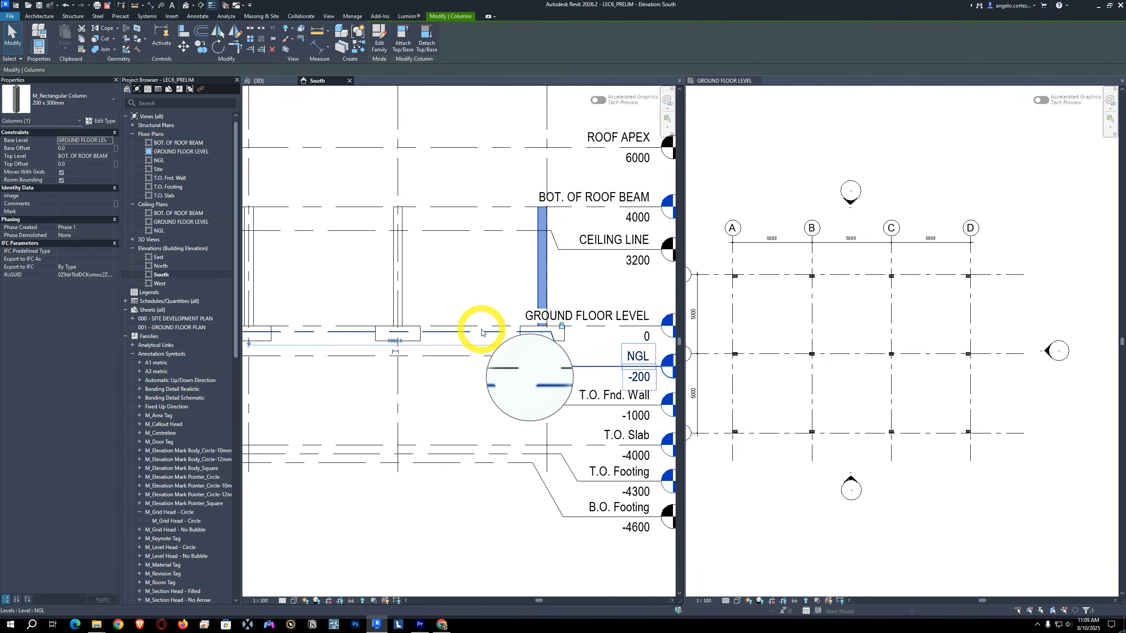
key("s")
key("a")
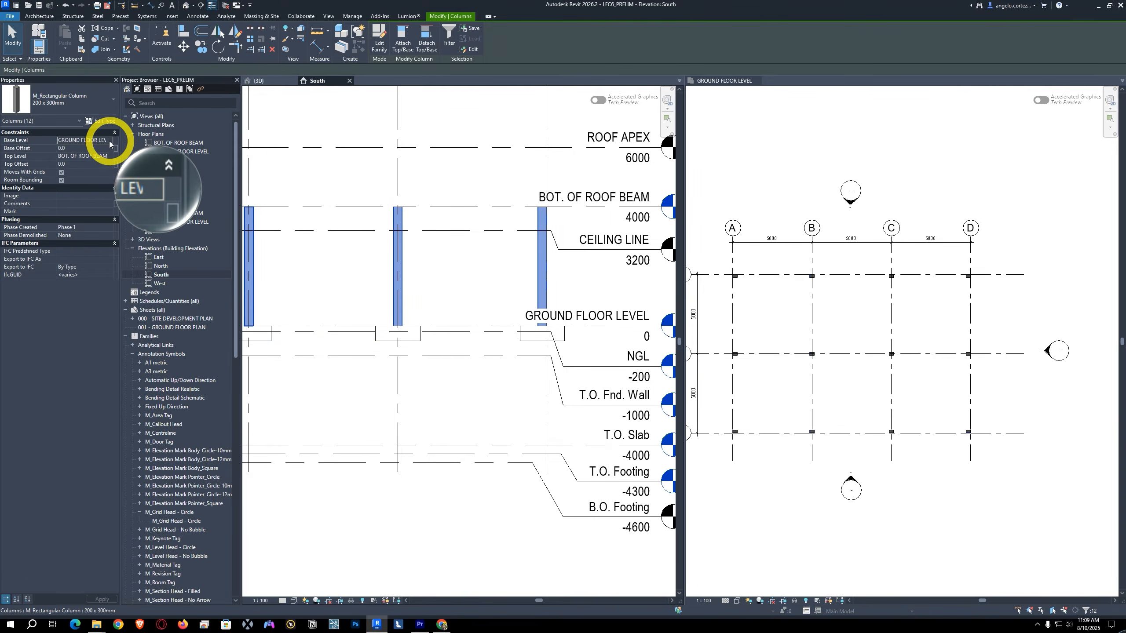
scroll(90, 150, "up", 1)
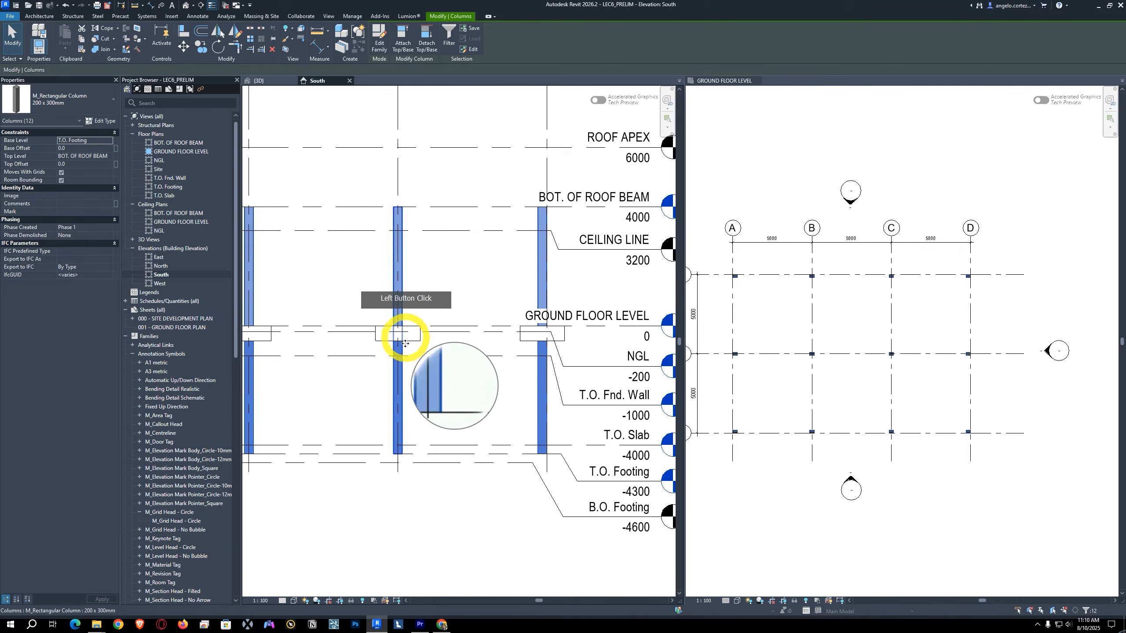
key("Escape")
key("Escape")
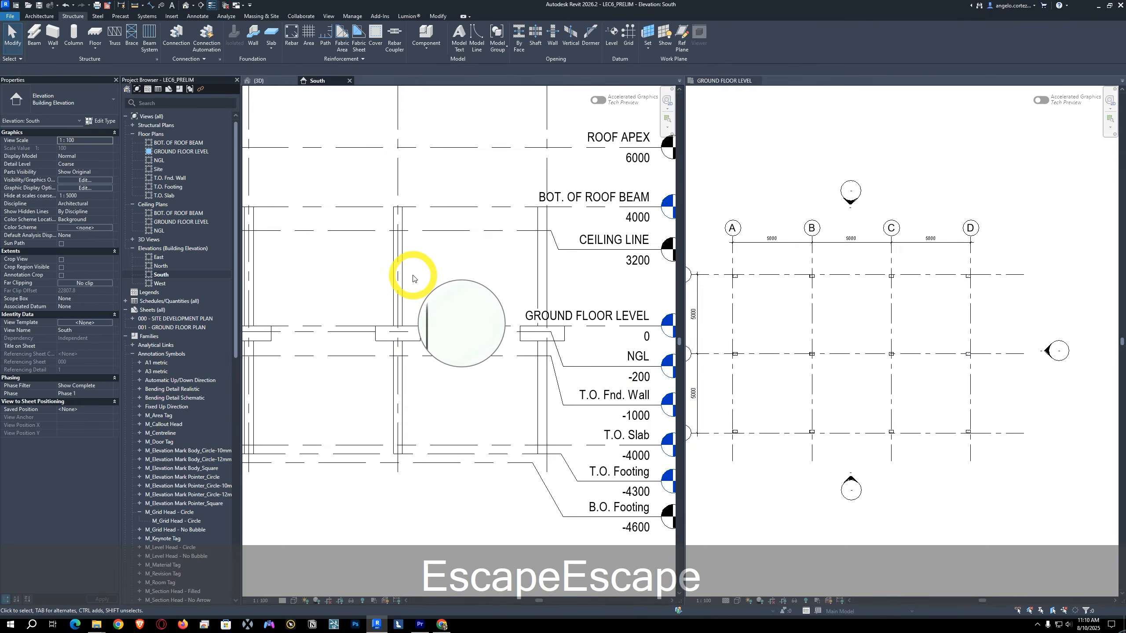
Step: Activate the Ground Floor Level plan and turn on selecting elements by face for the columns at grid A
middle_click_drag(419, 302, 434, 302)
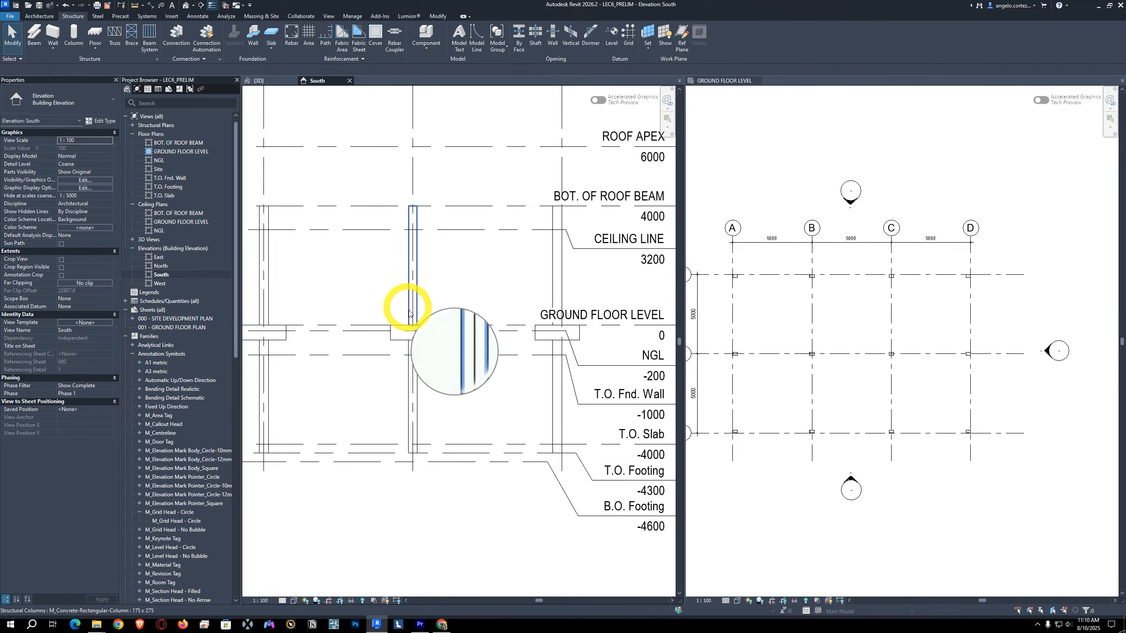
scroll(728, 296, "up", 2)
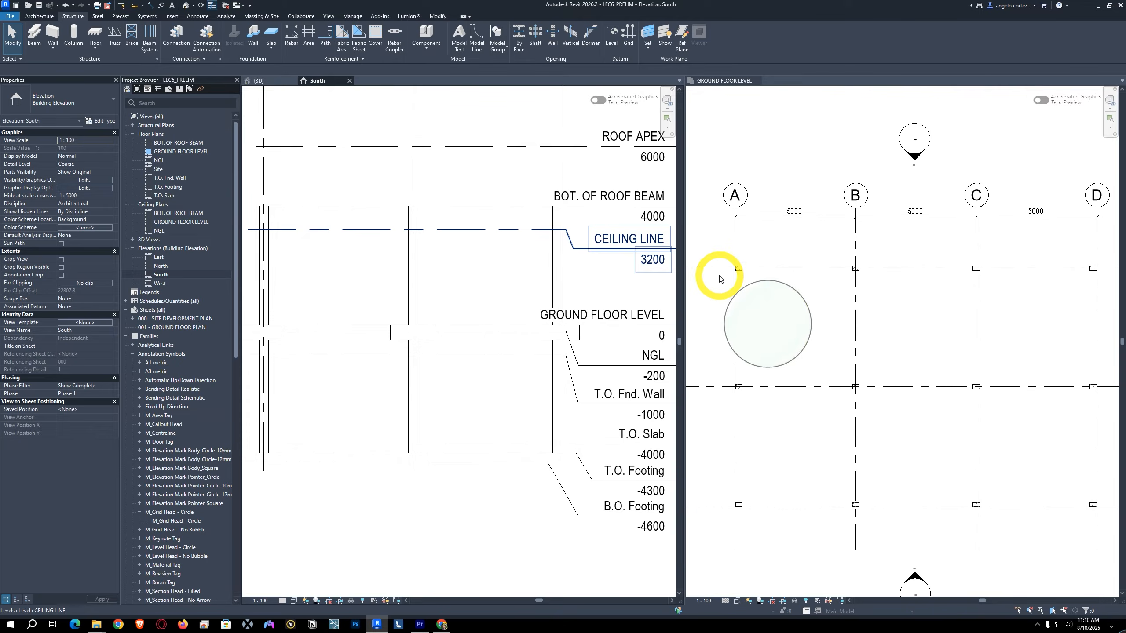
scroll(539, 293, "up", 2)
scroll(771, 268, "up", 4)
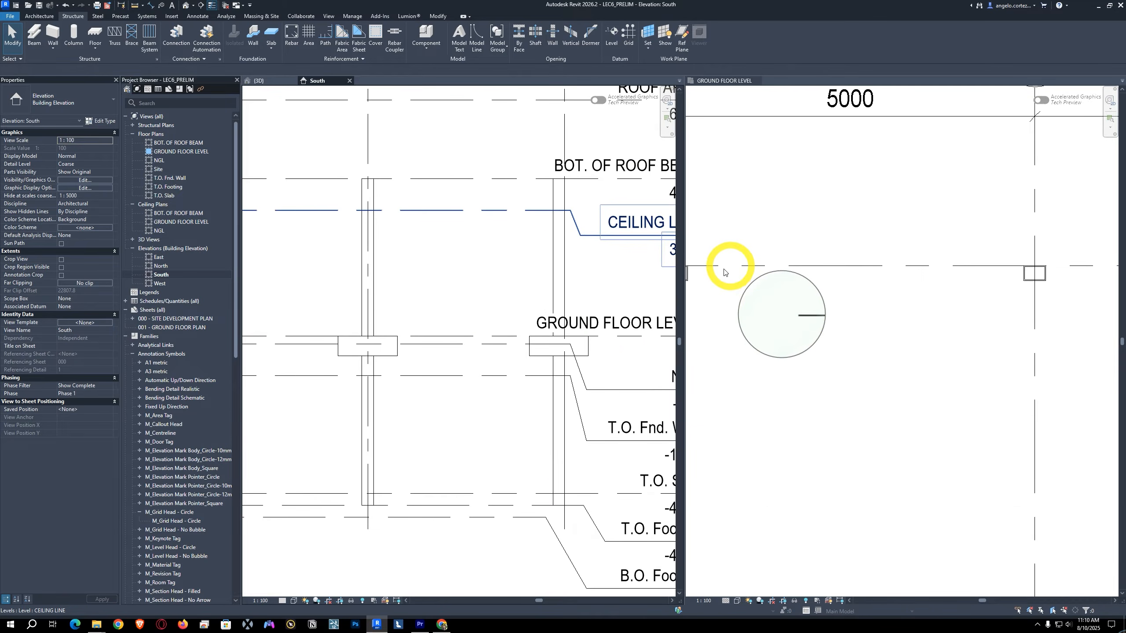
middle_click_drag(714, 286, 791, 296)
scroll(729, 272, "up", 1)
scroll(771, 286, "up", 1)
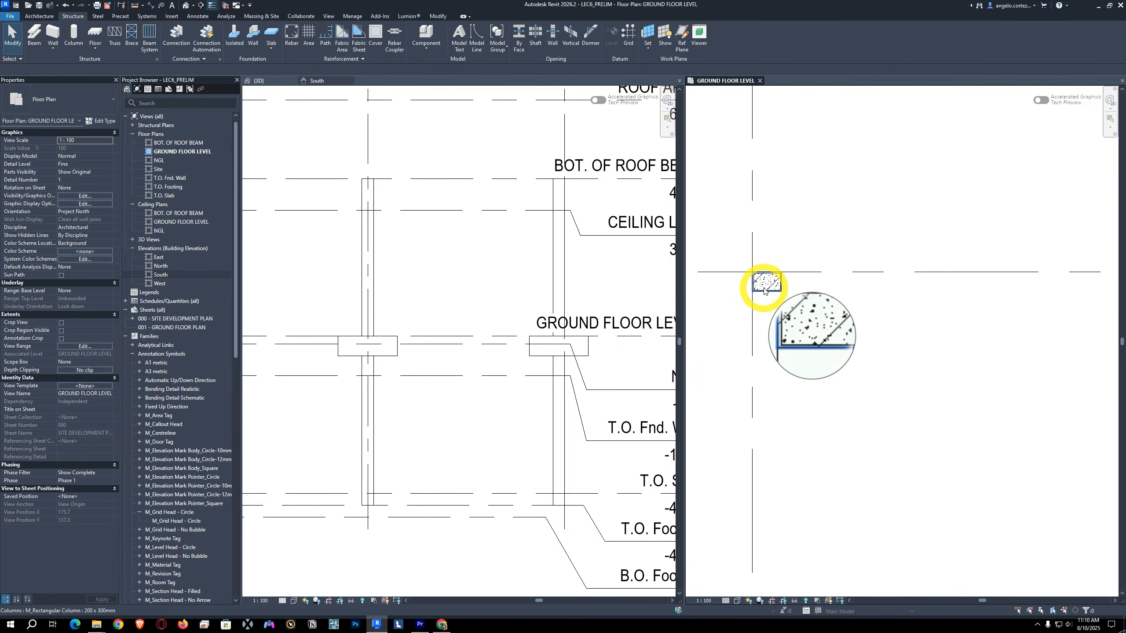
scroll(769, 283, "up", 2)
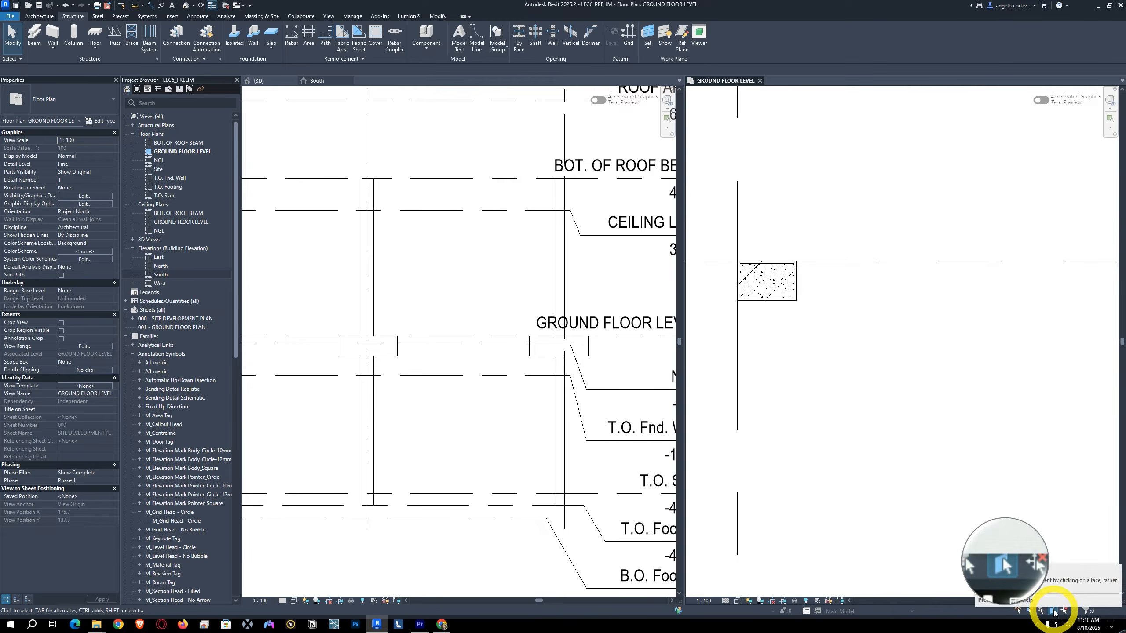
left_click(1054, 613)
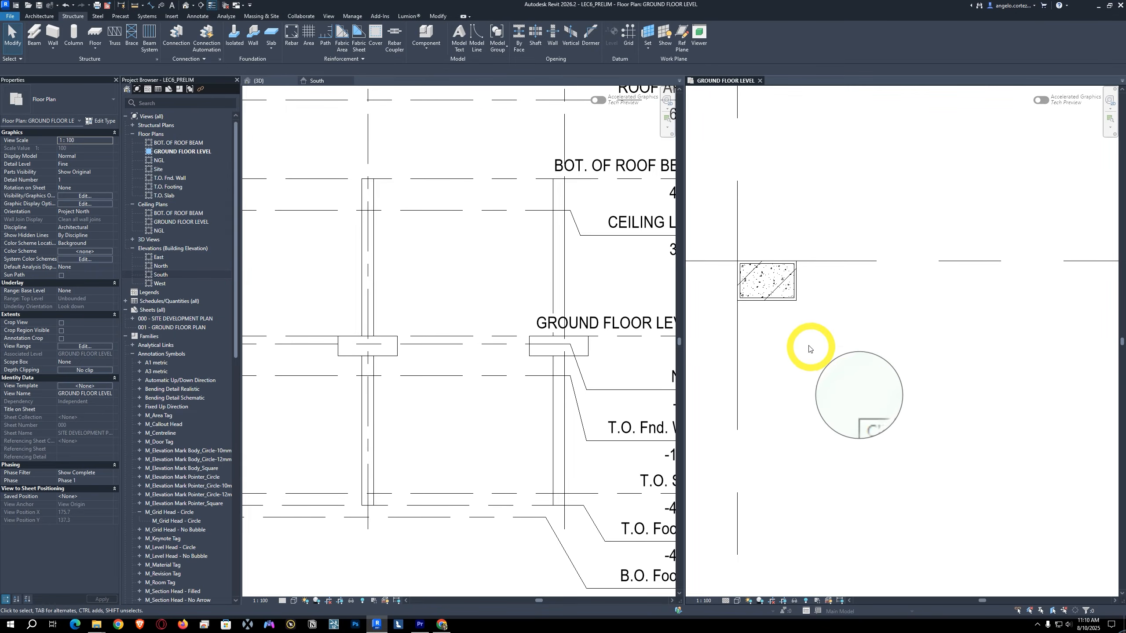
Step: Set the base level of all 175 x 275 structural columns to T.O. Footing and accept moving the attached foundations
left_click(759, 280)
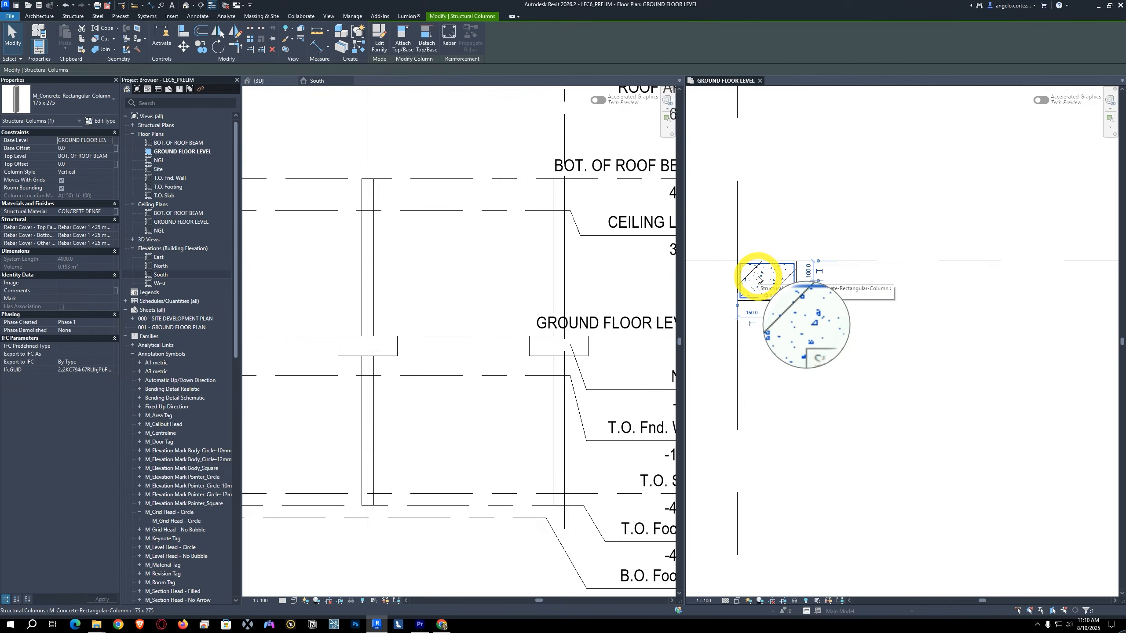
key("s")
key("a")
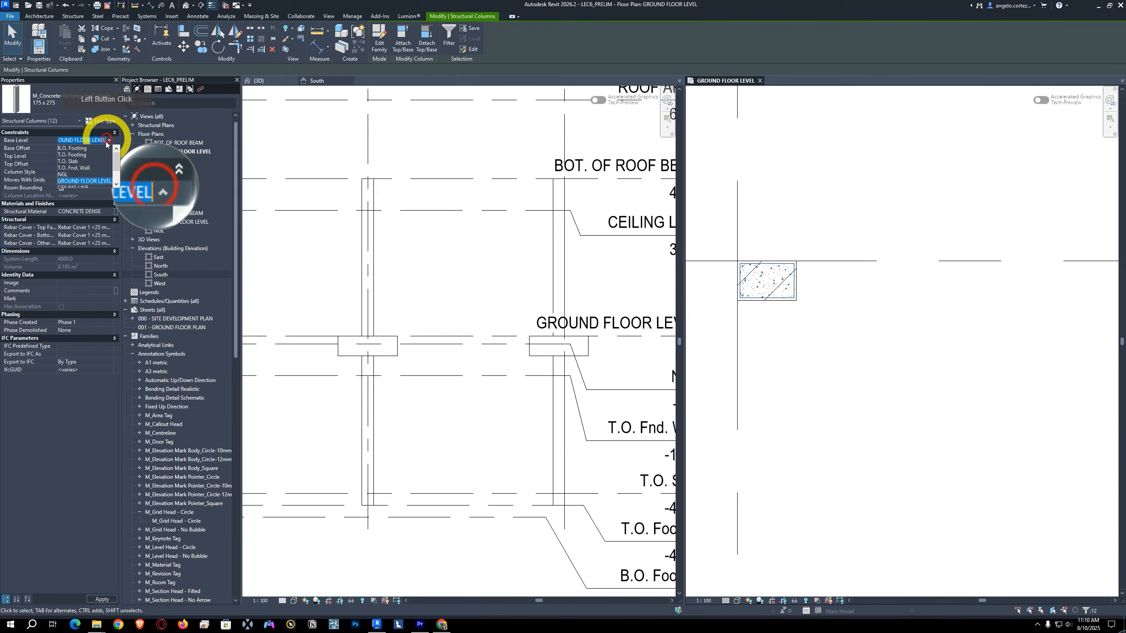
left_click(75, 155)
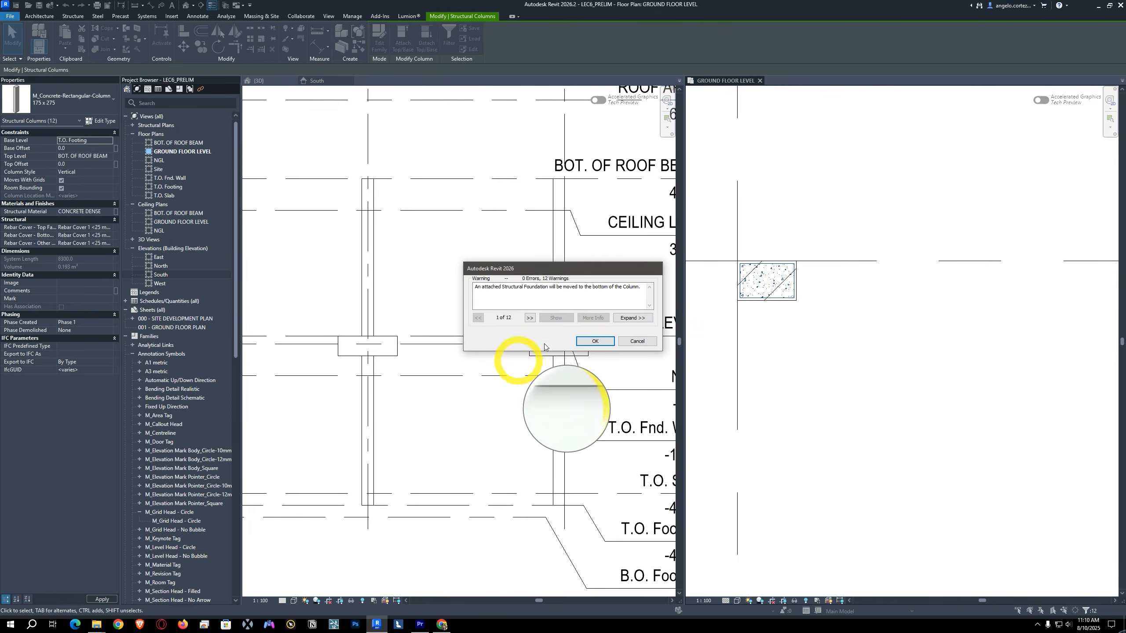
left_click(589, 342)
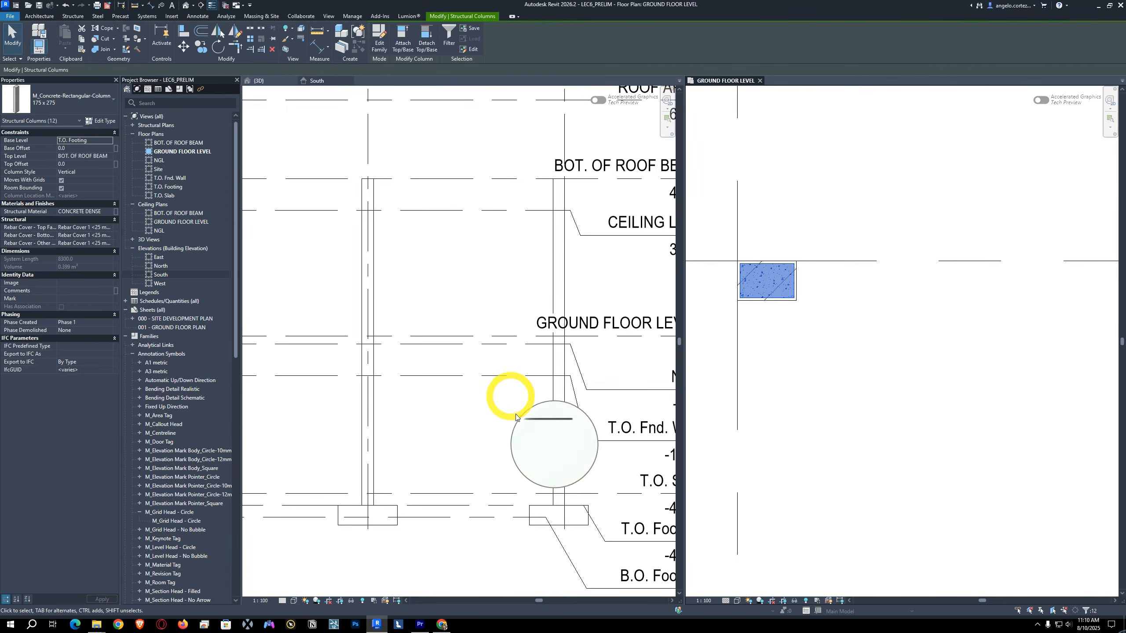
Step: Align the B.O. Footing level with the underside of the footings in the South elevation
left_click(495, 459)
middle_click_drag(528, 505, 462, 408)
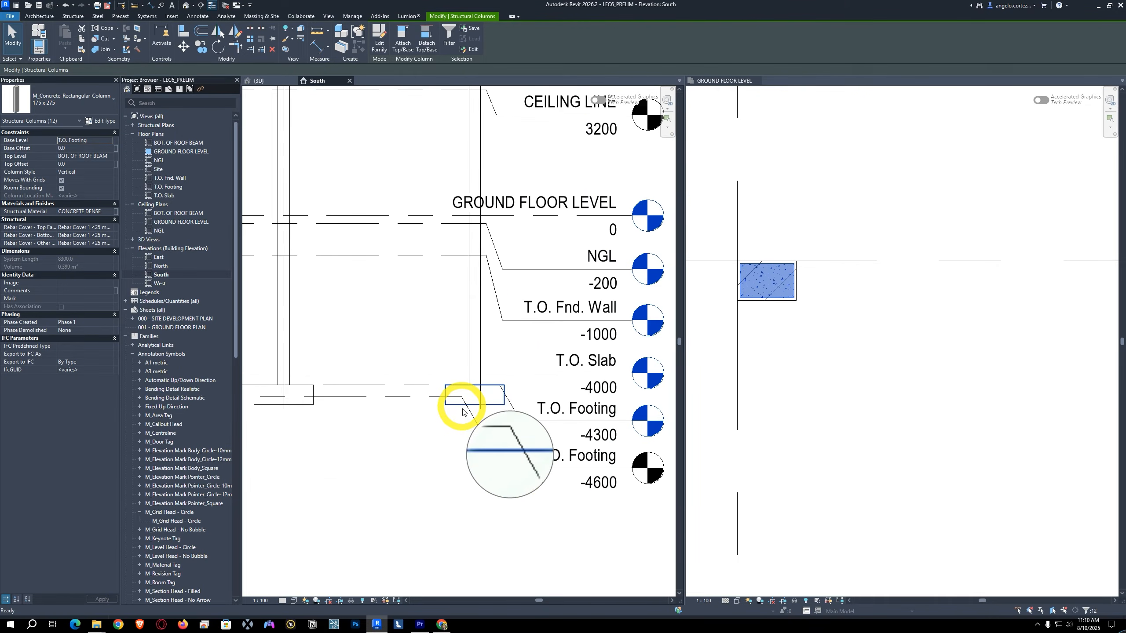
scroll(489, 408, "up", 2)
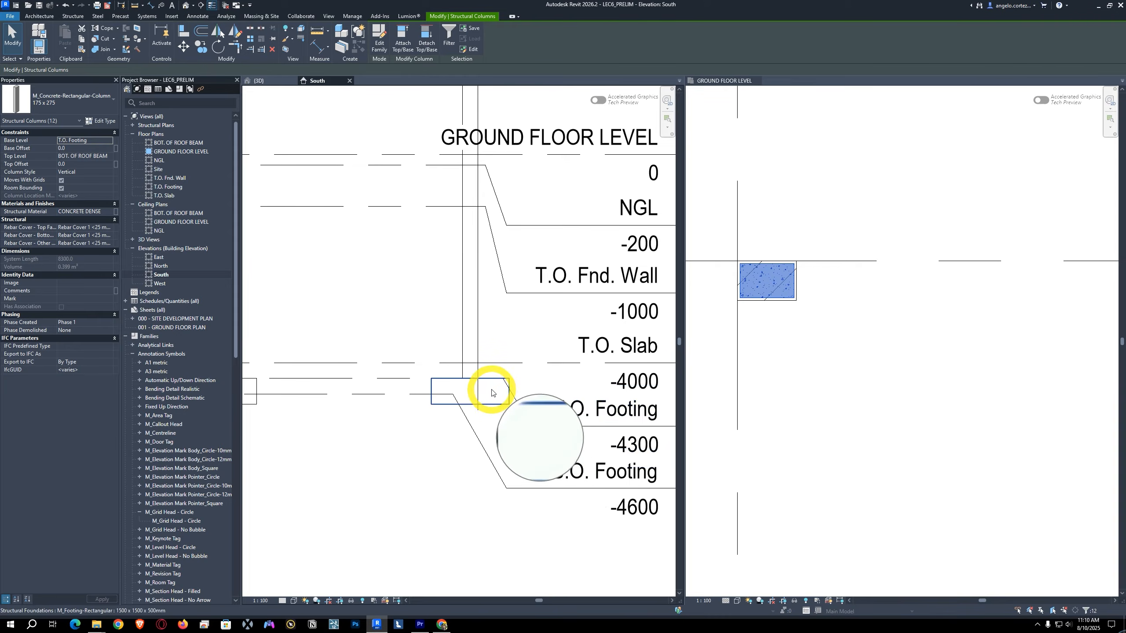
scroll(492, 401, "down", 4)
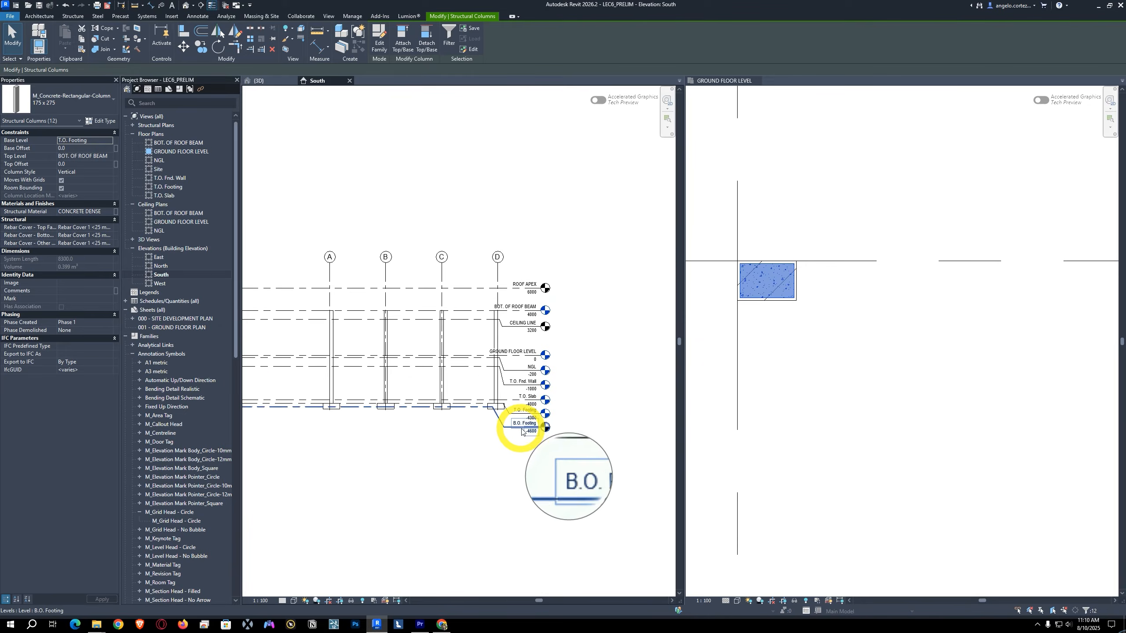
scroll(517, 436, "up", 2)
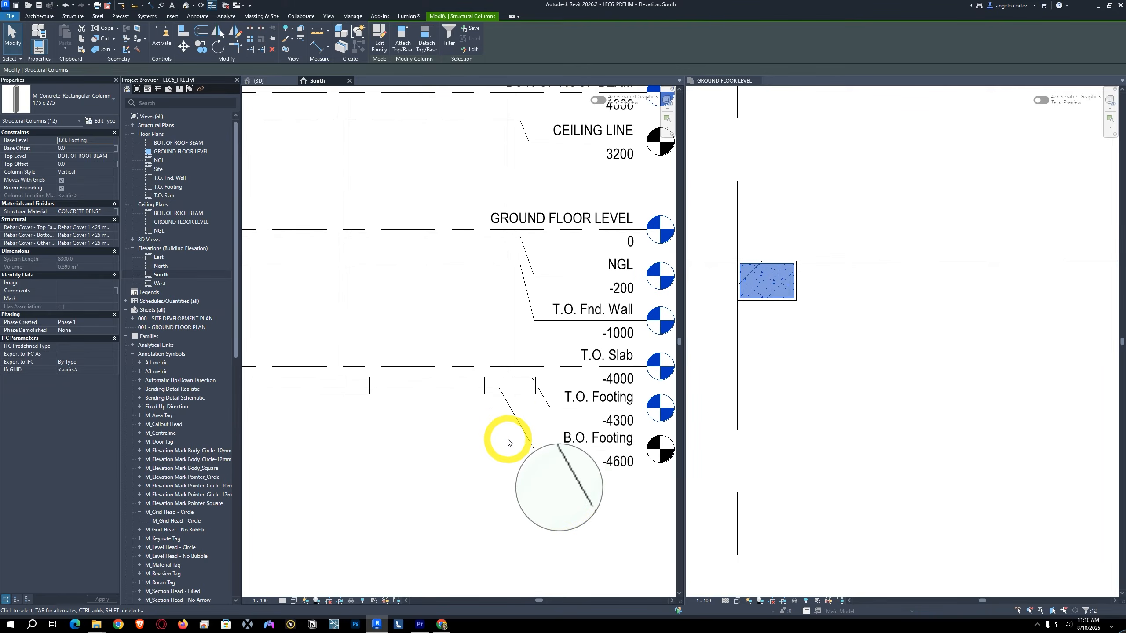
key("Escape")
key("Escape")
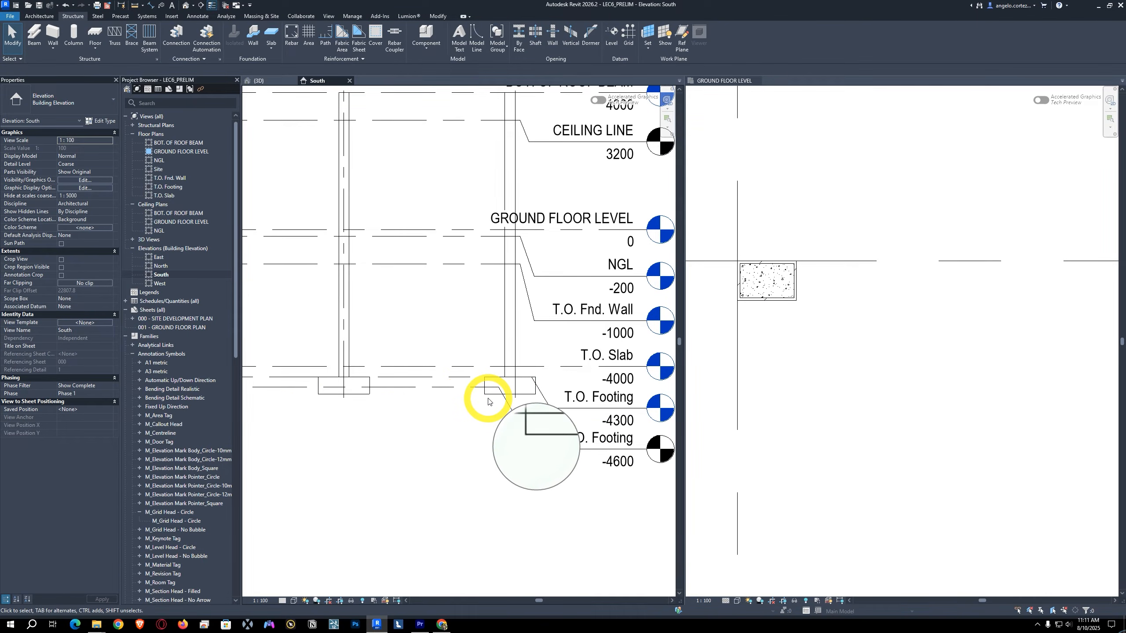
key("a")
key("l")
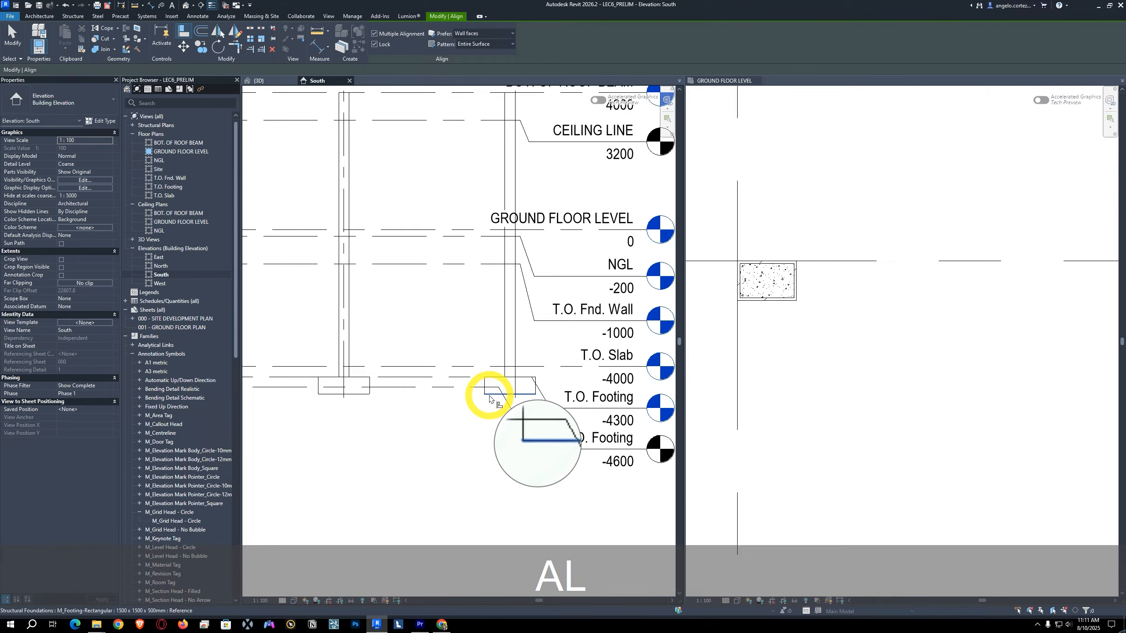
left_click(470, 394)
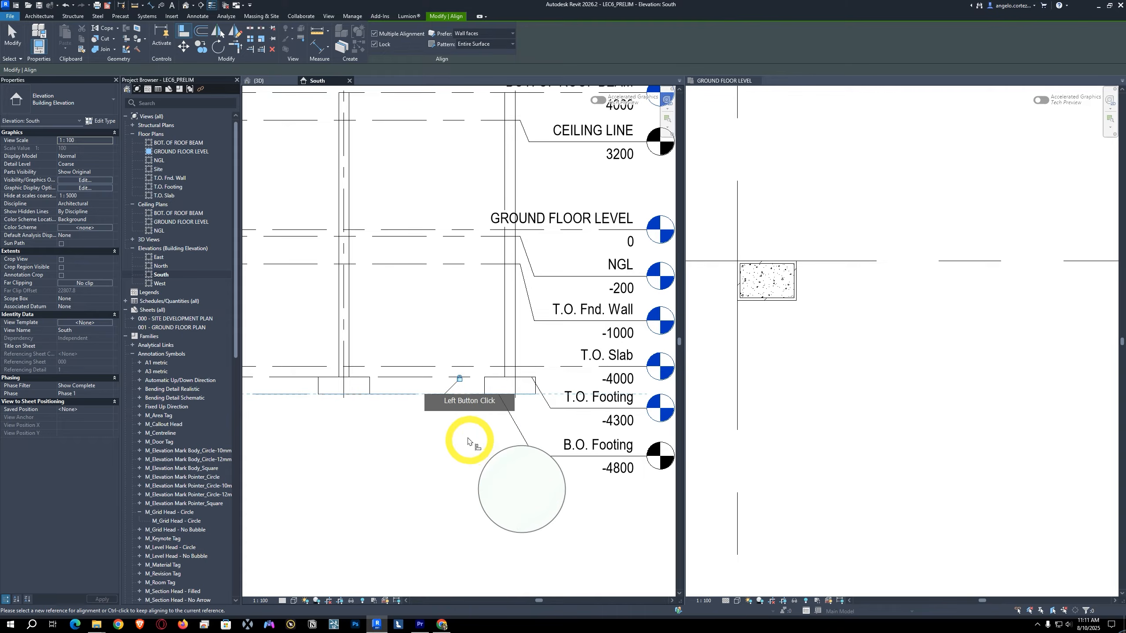
key("Escape")
key("Escape")
Step: Close the South elevation and frame all the columns and footings in the 3D view
scroll(461, 419, "down", 3)
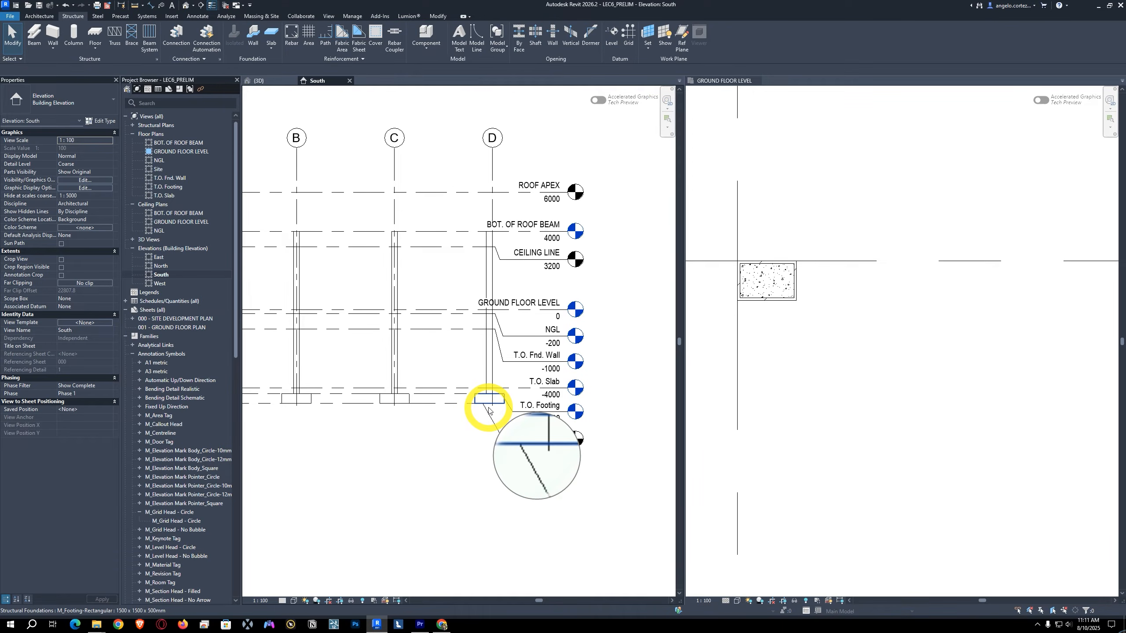
scroll(483, 358, "down", 3)
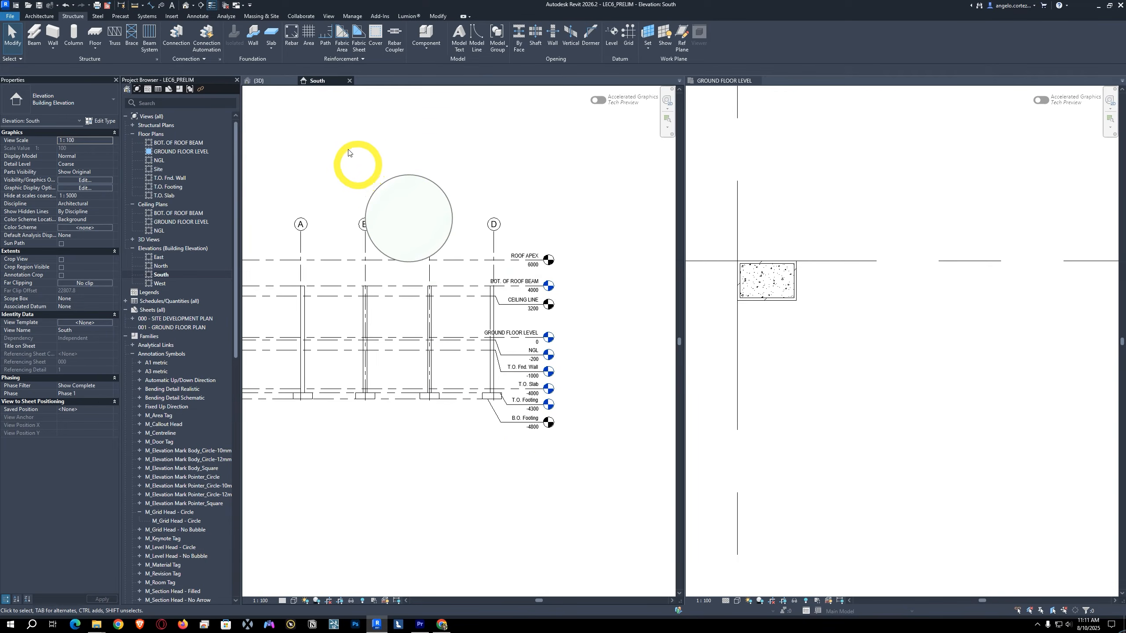
left_click(349, 81)
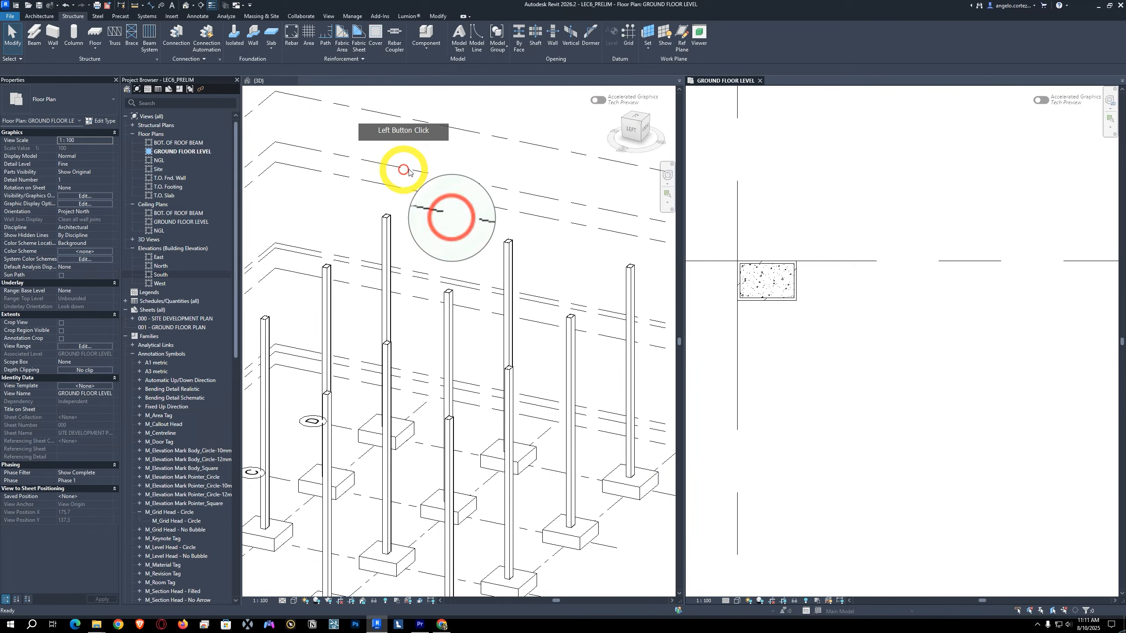
scroll(415, 251, "down", 5)
scroll(410, 301, "up", 1)
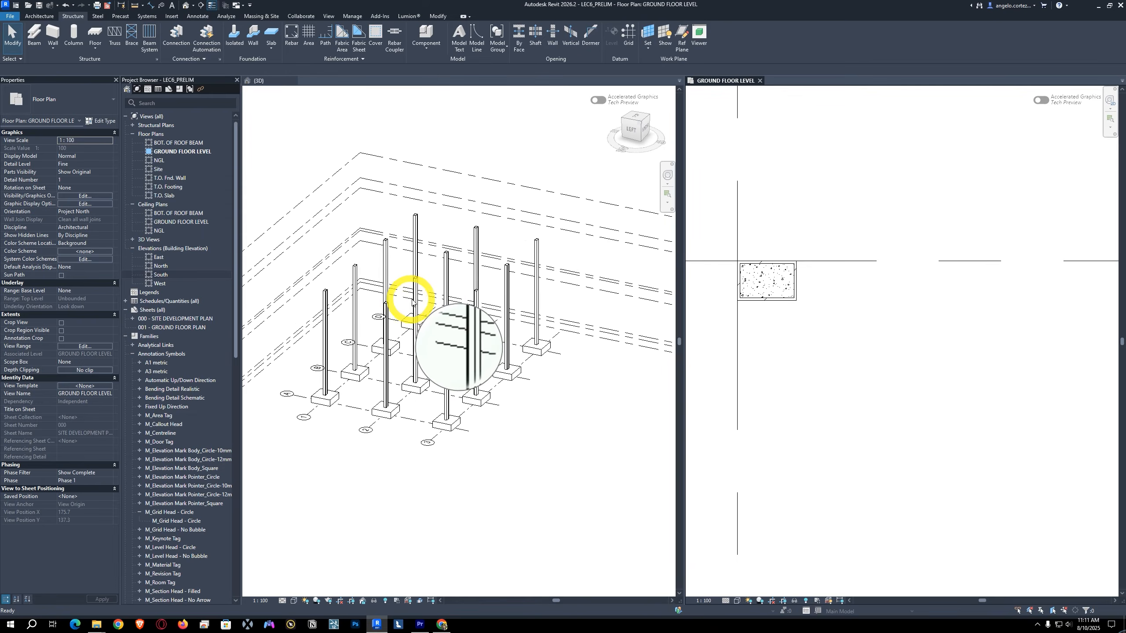
scroll(444, 332, "up", 2)
middle_click_drag(445, 336, 445, 335)
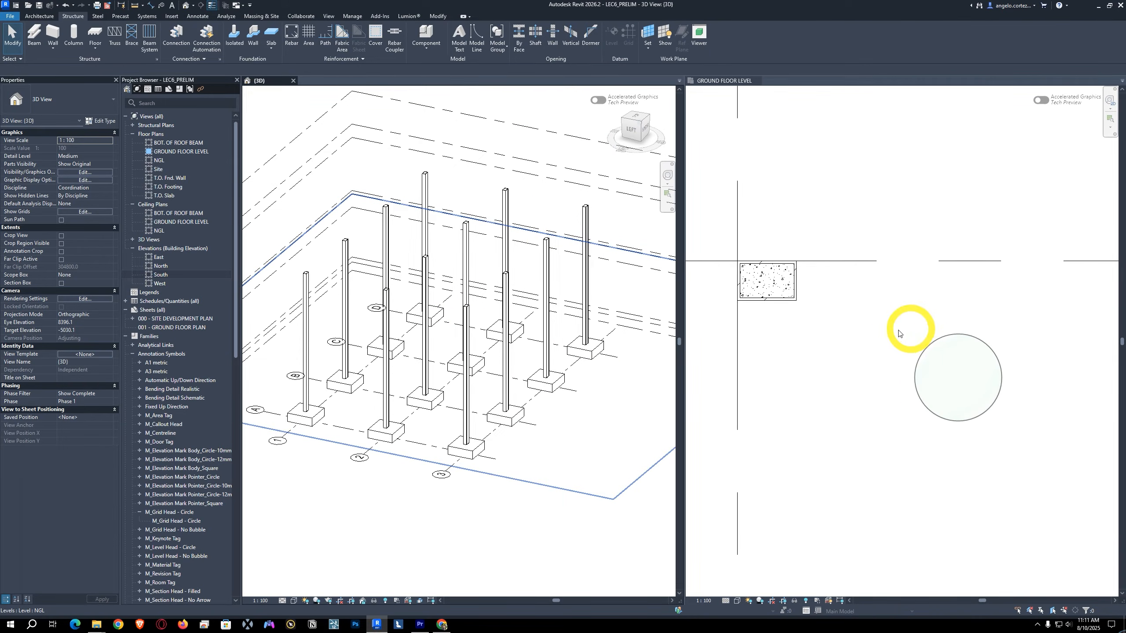
Step: Try to place 400 x 800mm concrete rectangular beams along grids A to D and 1 to 3 in the Ground Floor Level plan
left_click(843, 328)
scroll(862, 327, "down", 3)
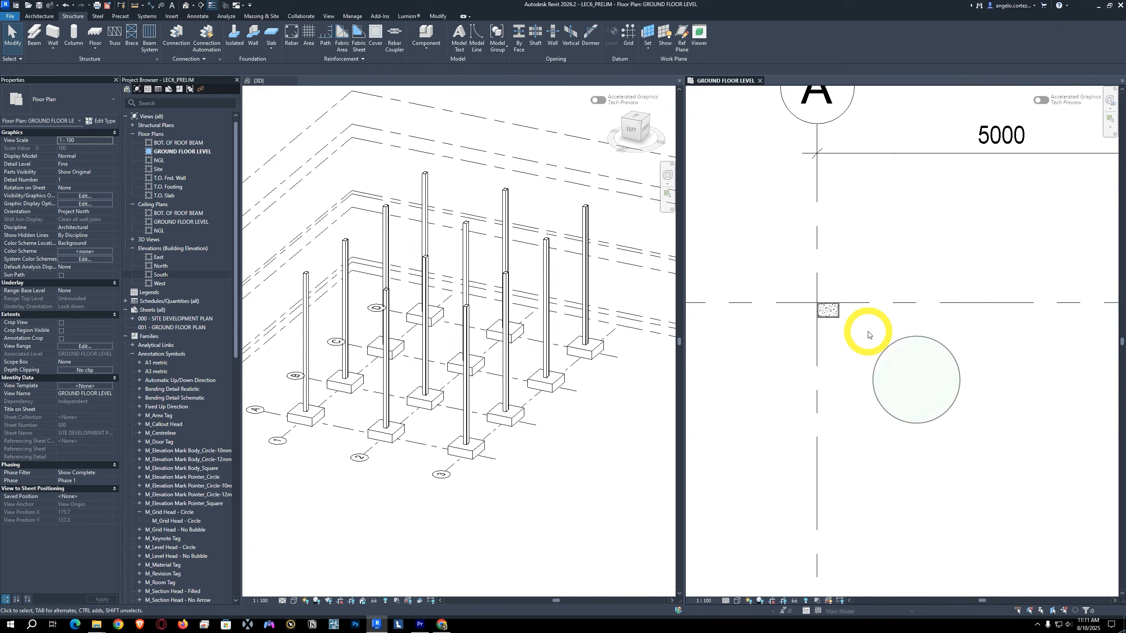
scroll(889, 361, "down", 5)
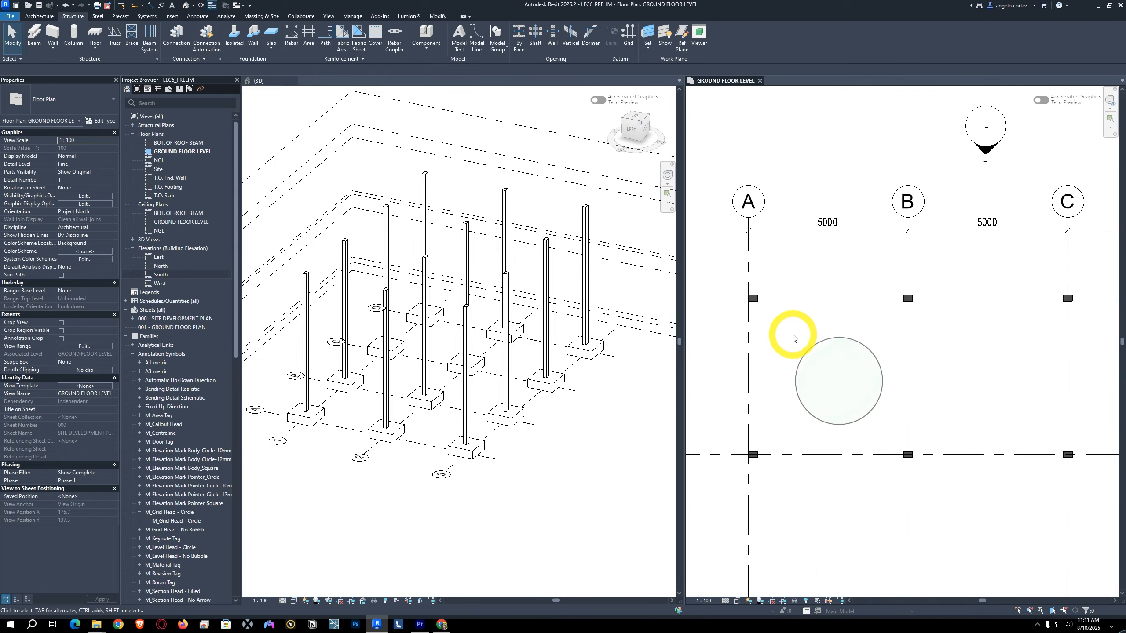
middle_click_drag(821, 333, 870, 327)
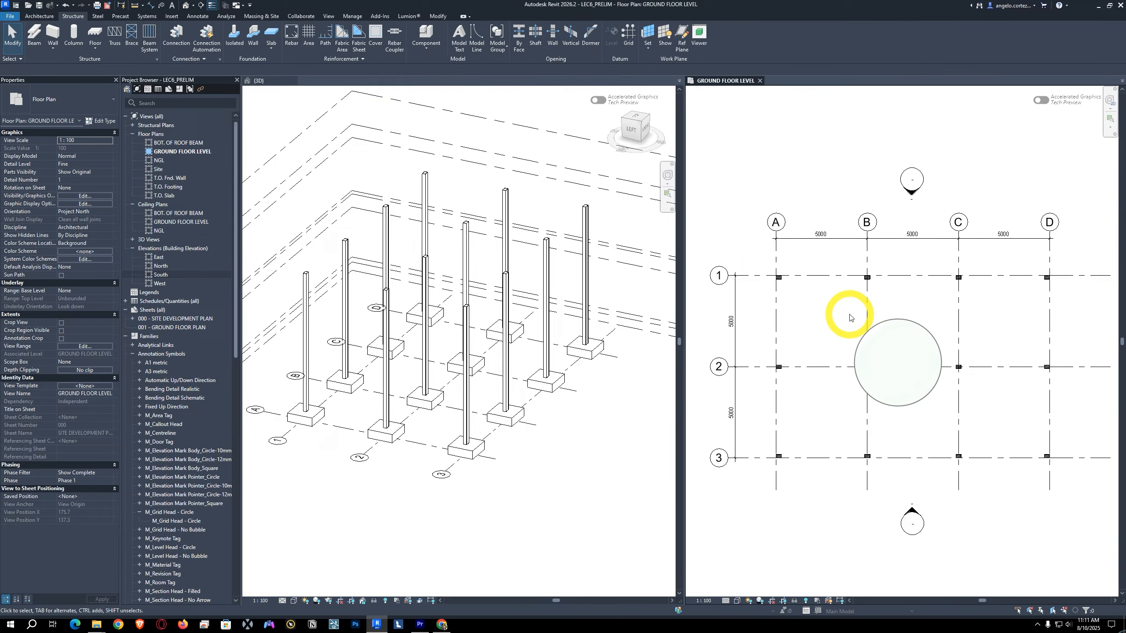
key("b")
key("m")
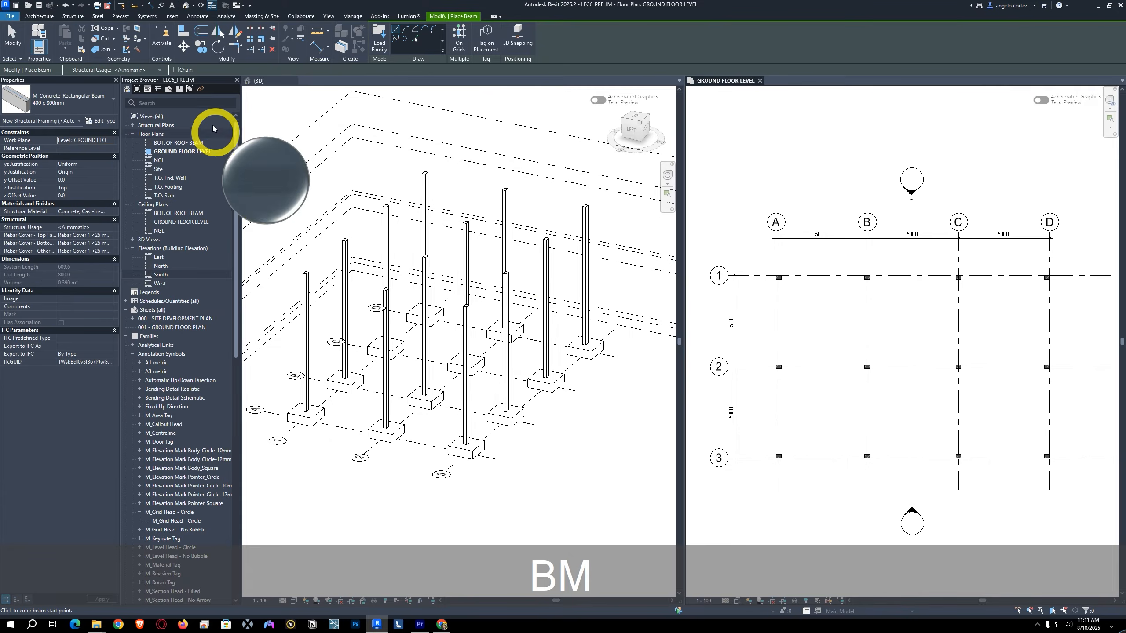
left_click(78, 17)
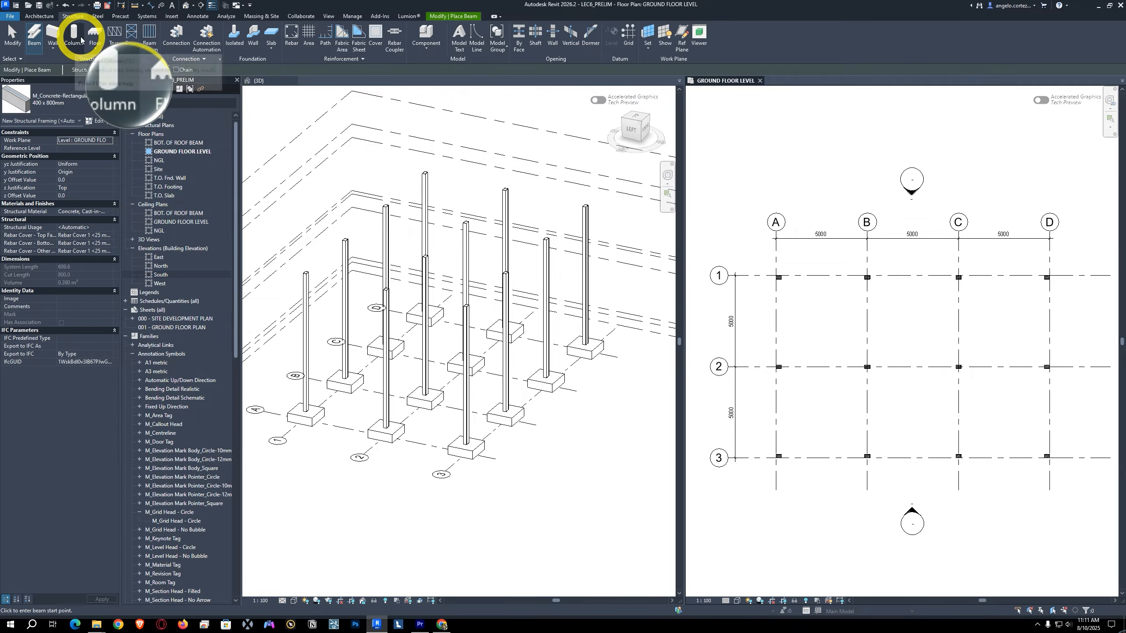
left_click(437, 17)
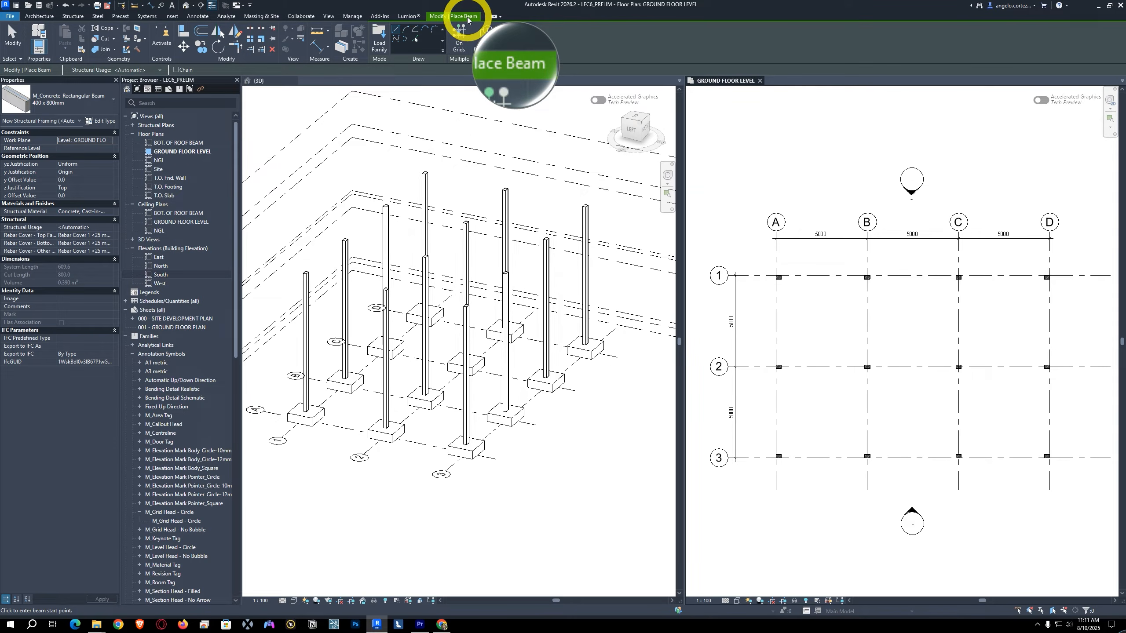
left_click(457, 46)
scroll(727, 284, "down", 2)
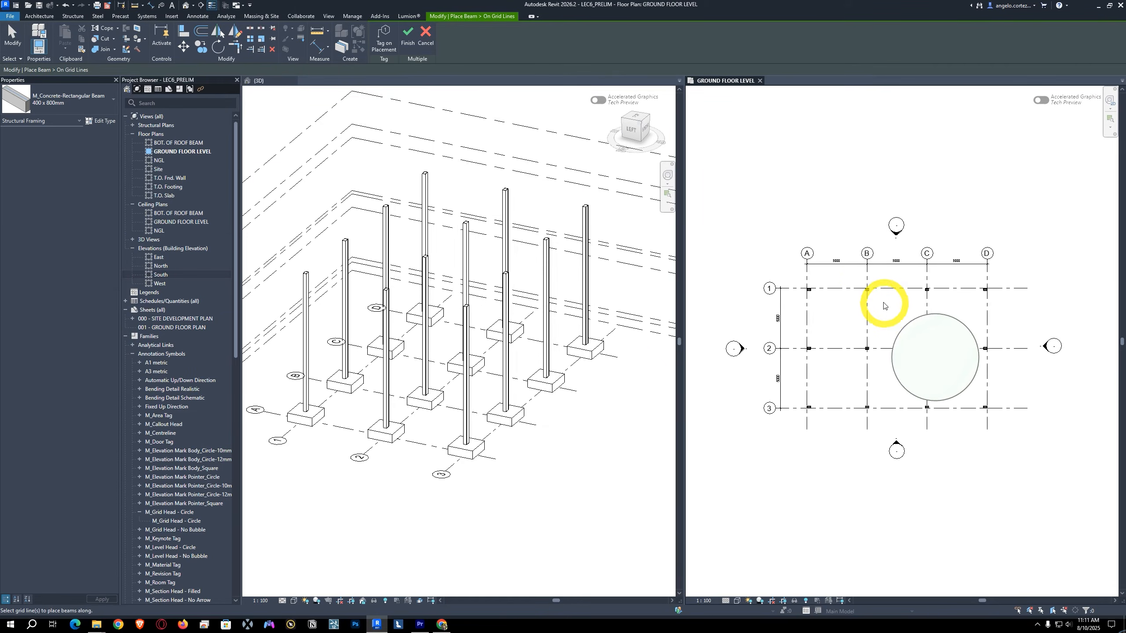
left_click_drag(934, 258, 727, 398)
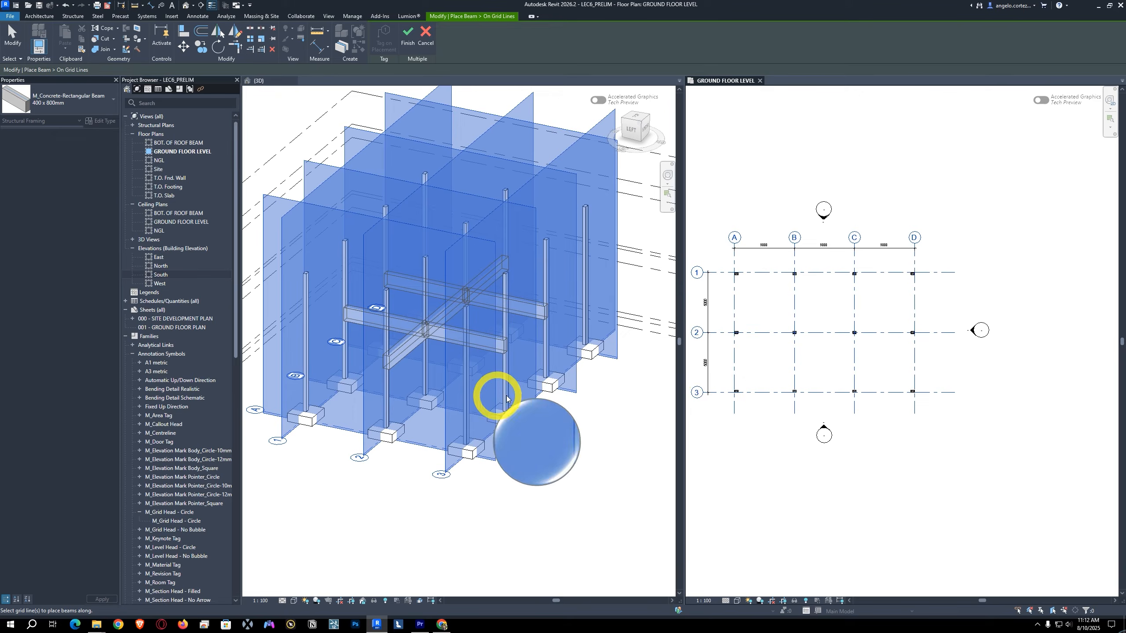
key("Return")
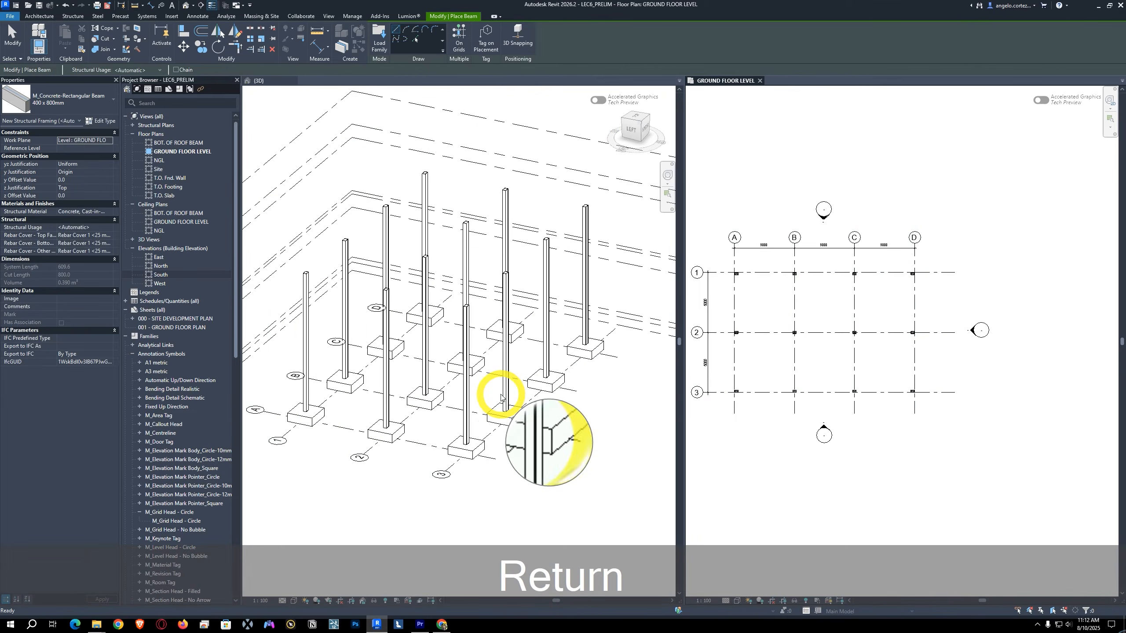
scroll(576, 408, "down", 2)
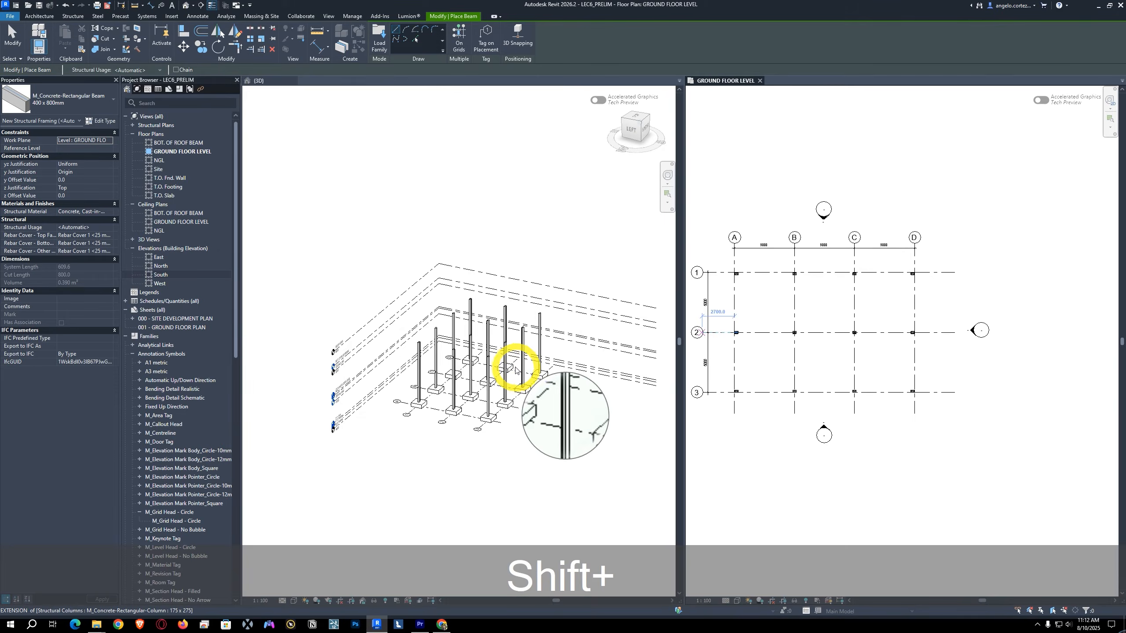
left_click(487, 353)
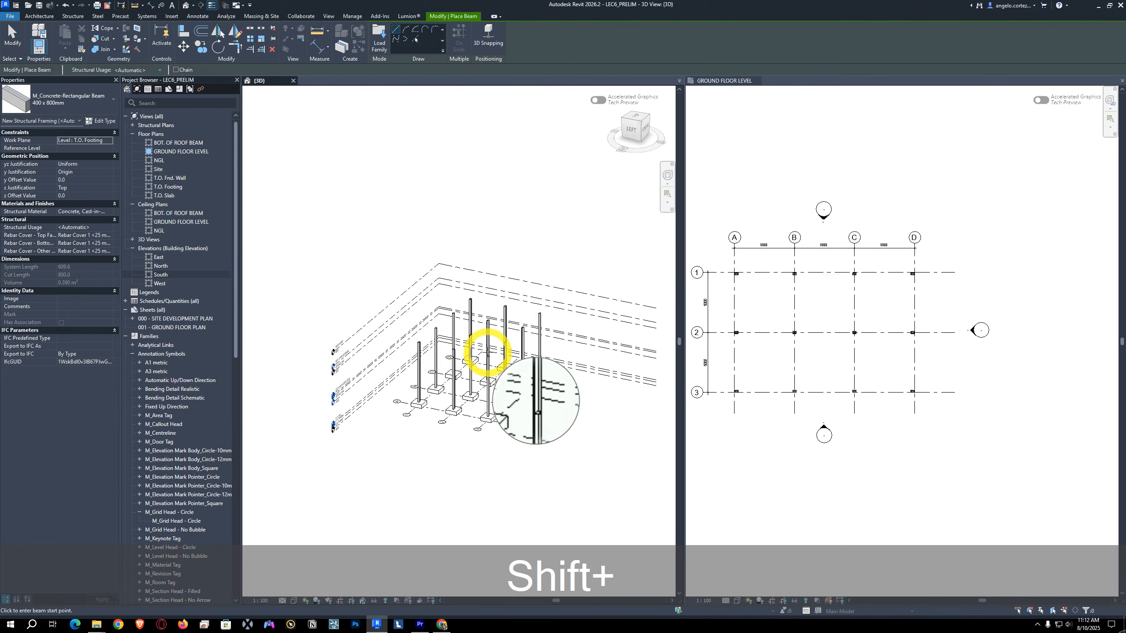
left_click(821, 314)
left_click(794, 332)
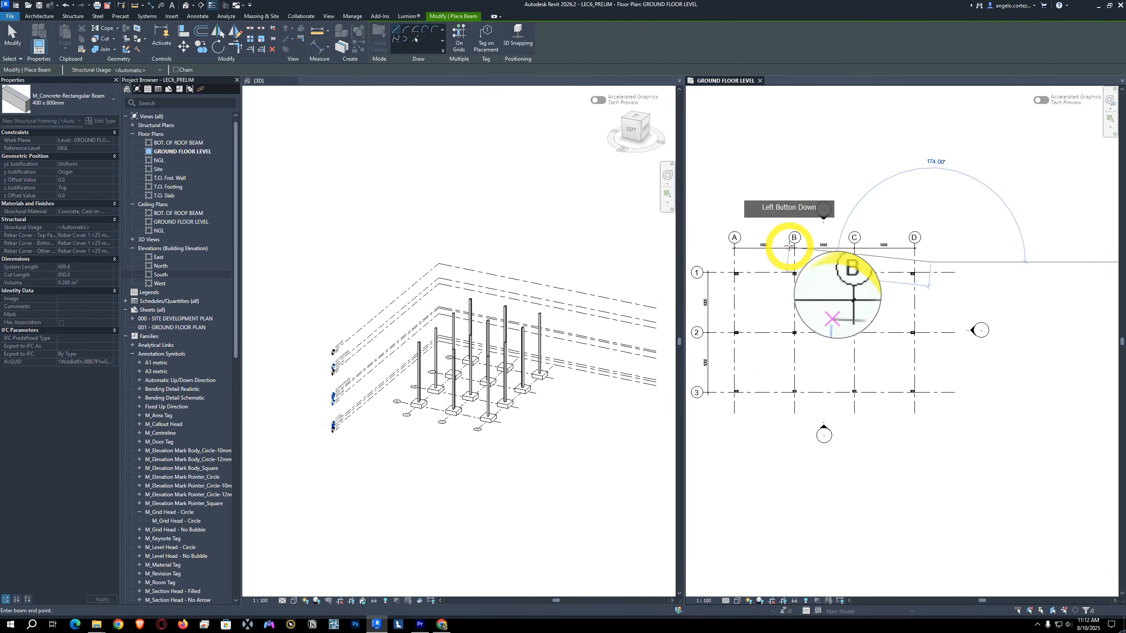
key("Escape")
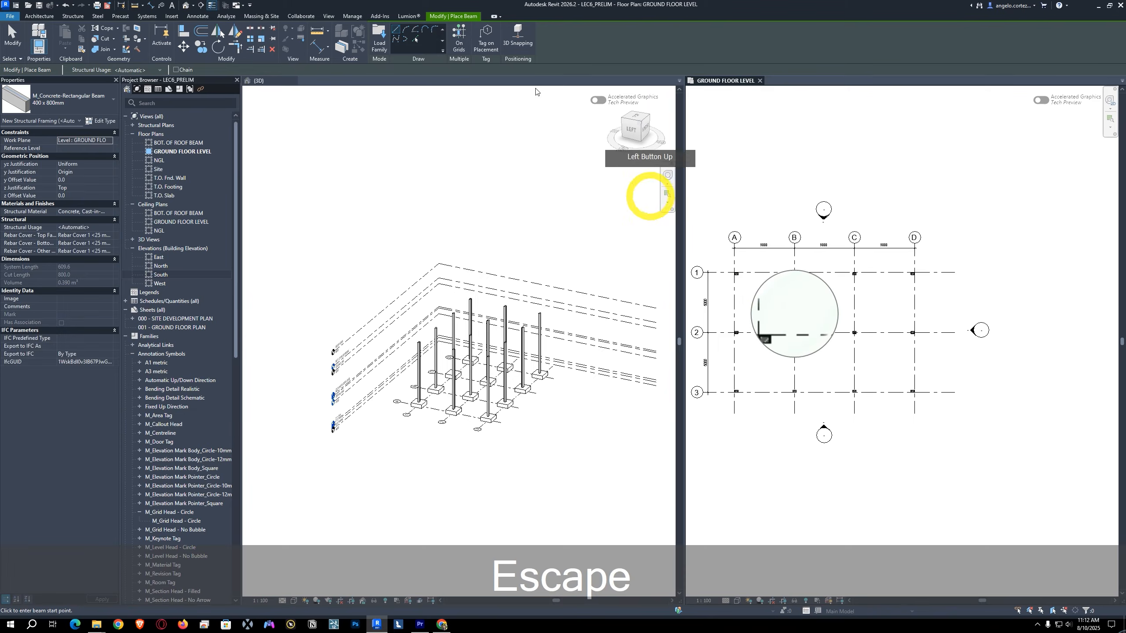
Step: Place M_Concrete-Rectangular Beam 400 x 800mm beams on grid lines A to D and 1 to 3 at the Ground Floor Level
left_click(458, 34)
left_click(928, 271)
left_click_drag(928, 261, 725, 404)
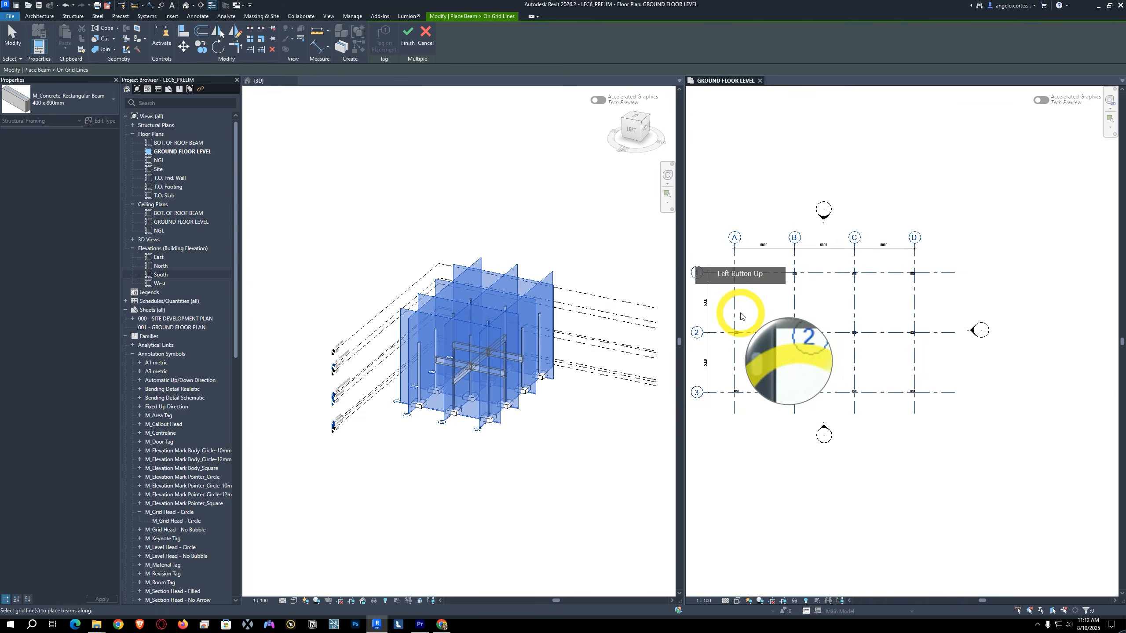
left_click(405, 40)
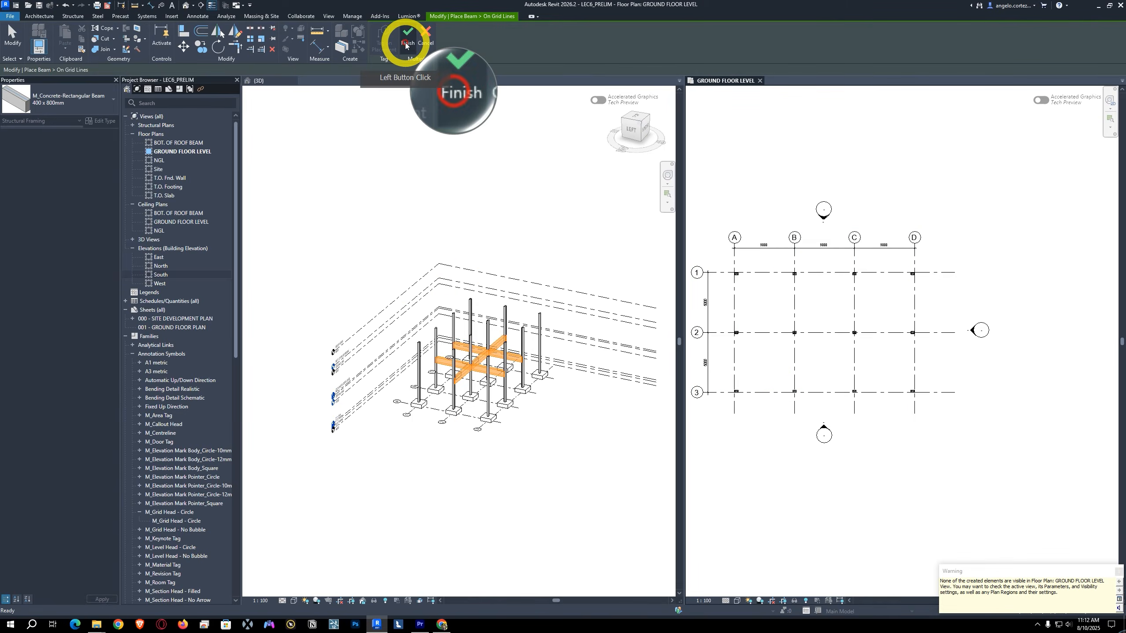
scroll(479, 292, "up", 5)
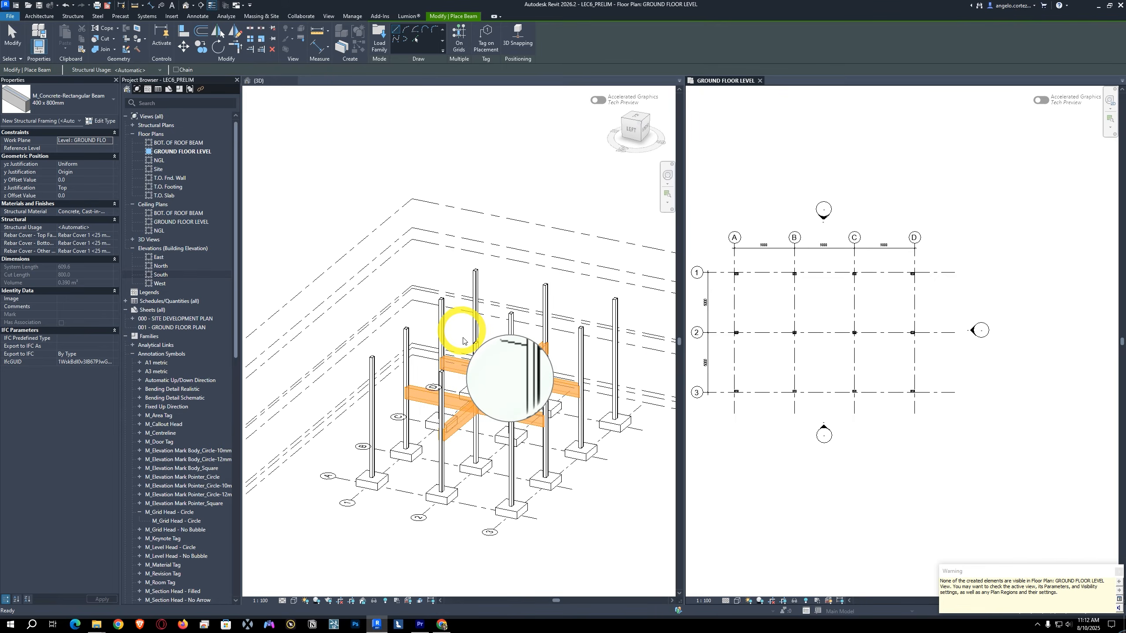
key("Escape")
middle_click_drag(538, 424, 494, 439, "shift")
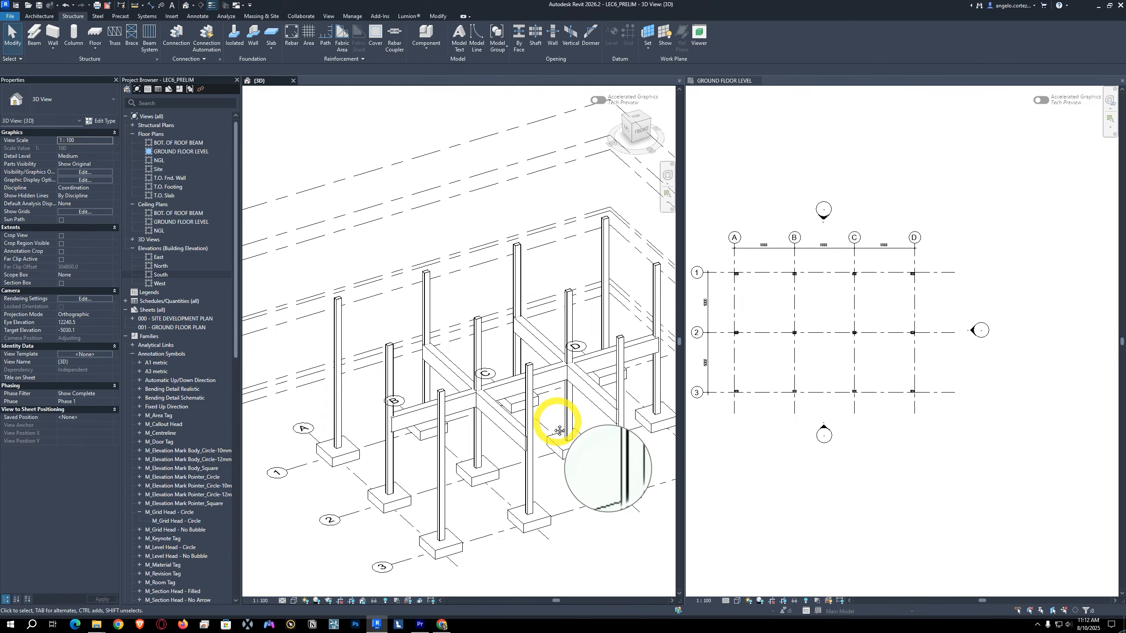
middle_click_drag(558, 427, 508, 409)
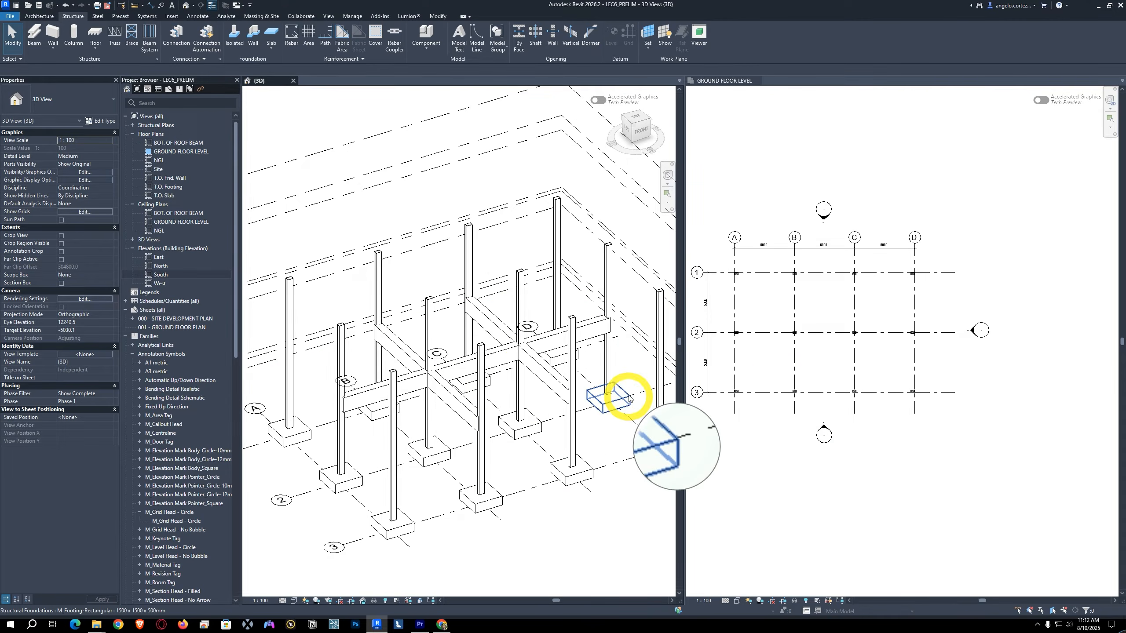
left_click(544, 364)
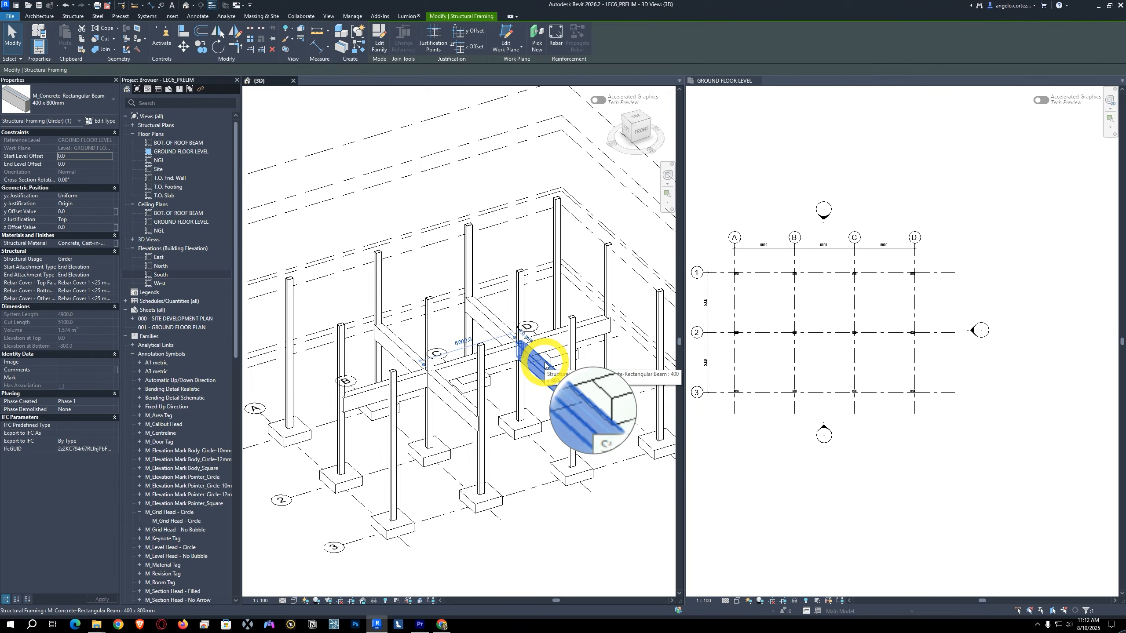
key("c")
key("s")
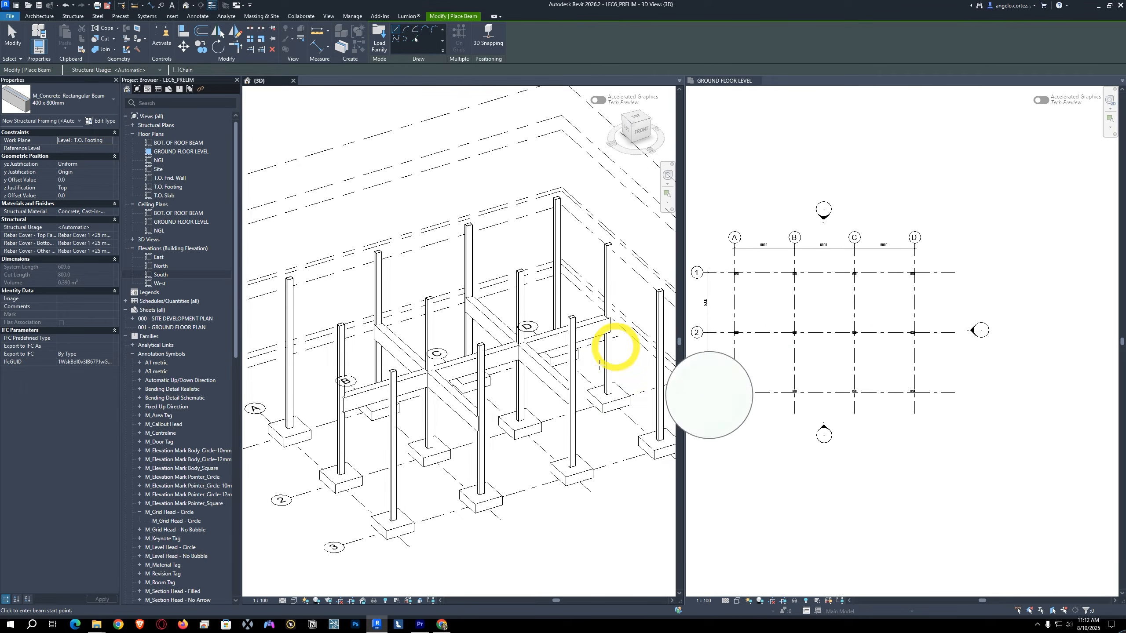
key("Escape")
key("Escape")
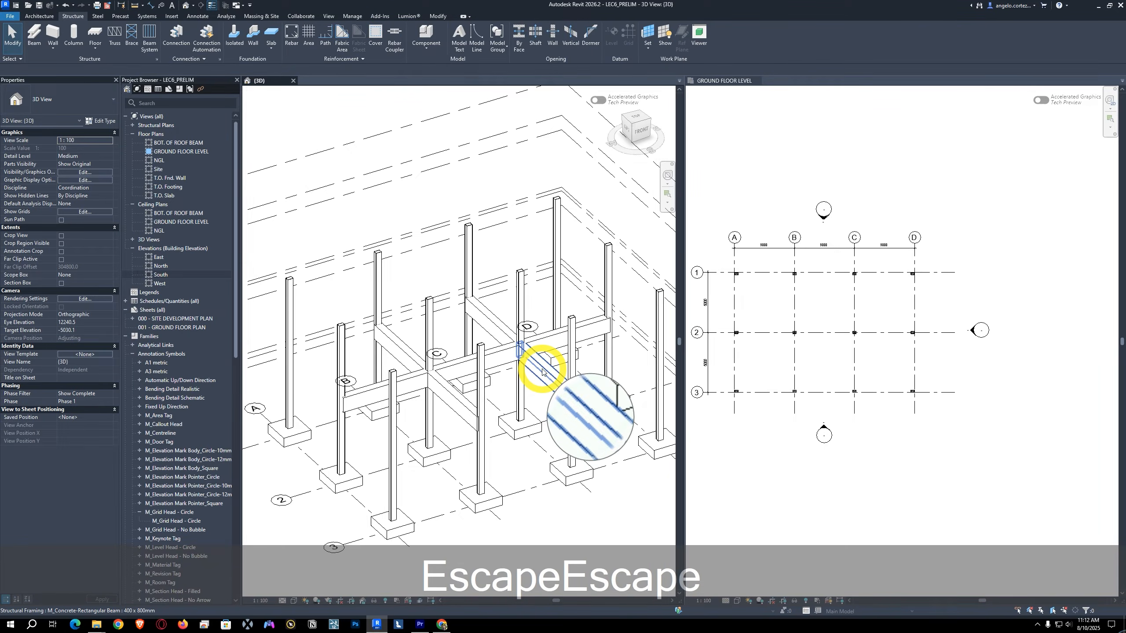
left_click(541, 366)
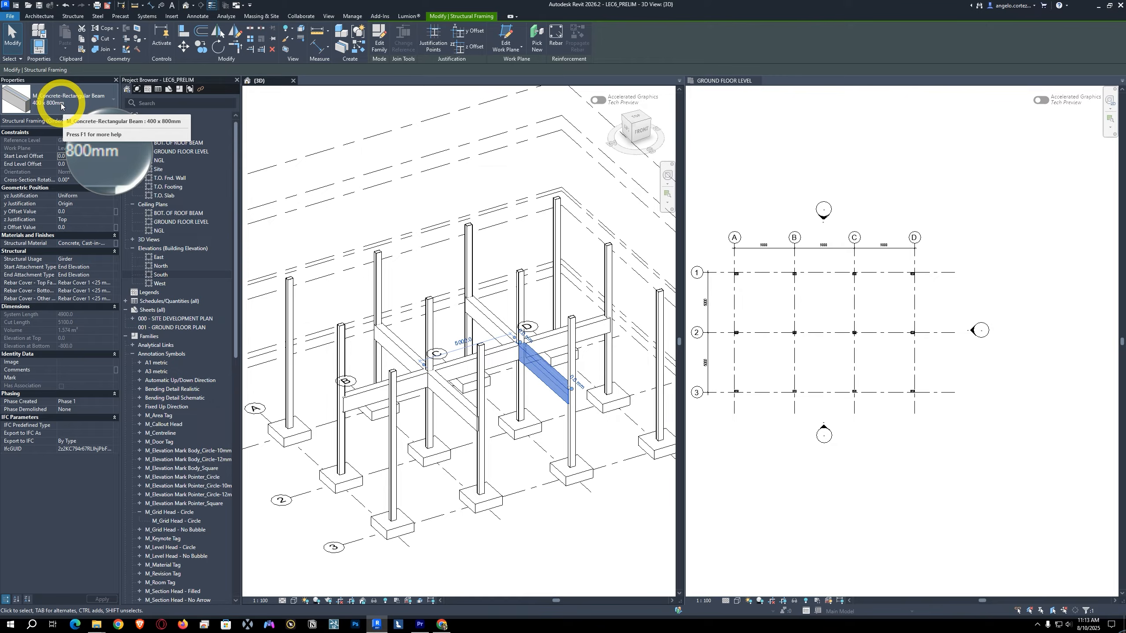
key("Escape")
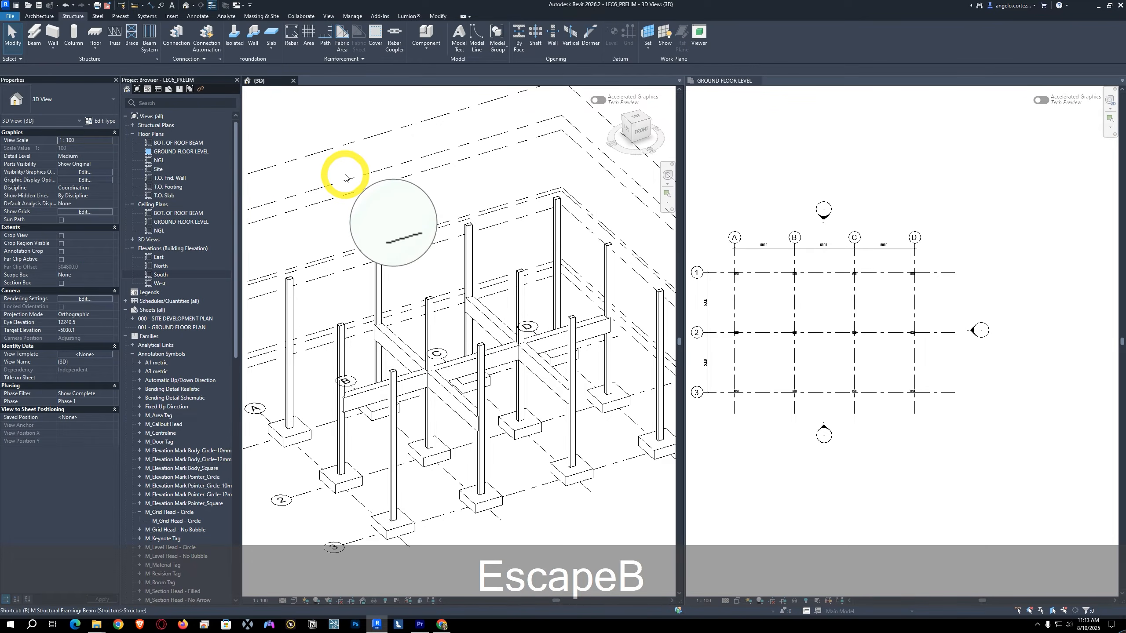
Step: Locate M_Concrete-Rectangular Beam in the Structural Framing, Concrete folder of the family library and close the dialog without loading it
key("m")
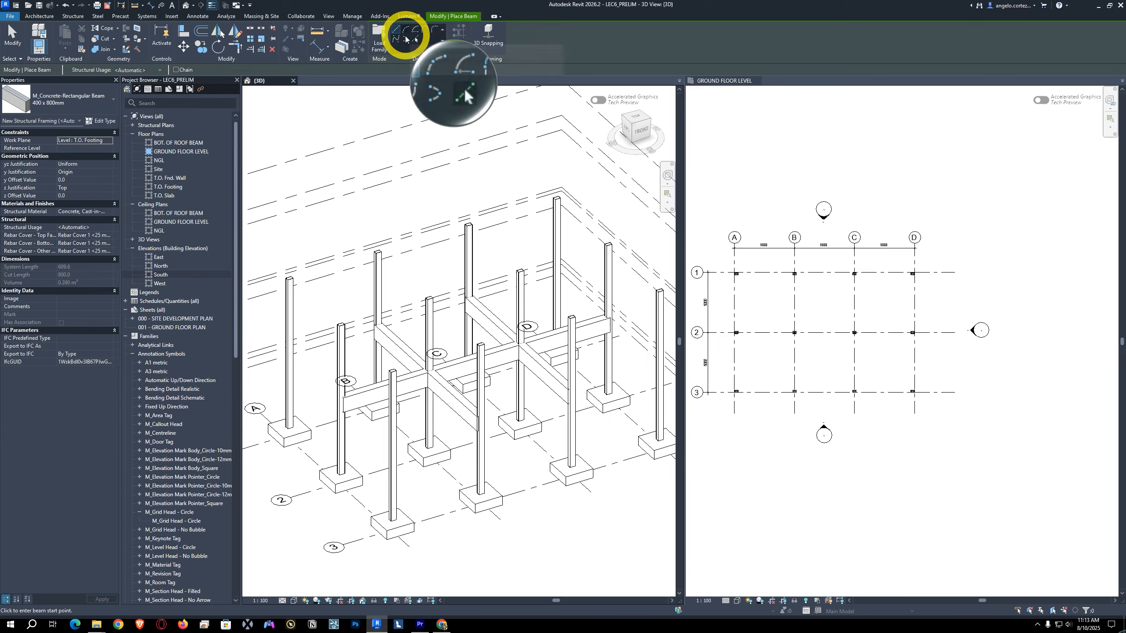
left_click(379, 40)
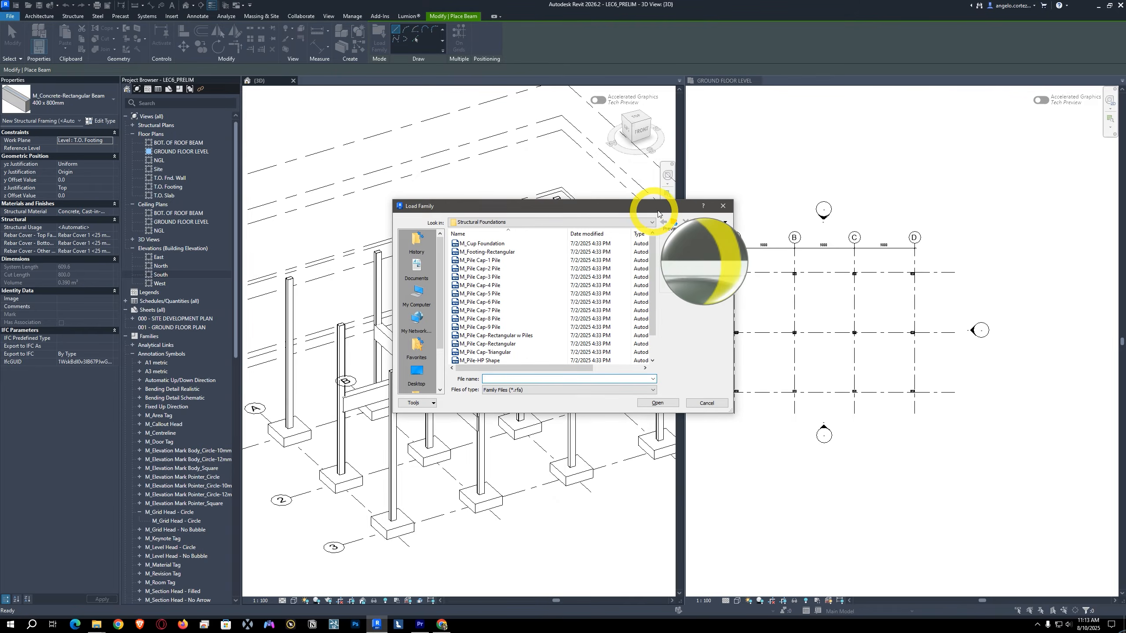
left_click(674, 222)
scroll(565, 312, "down", 3)
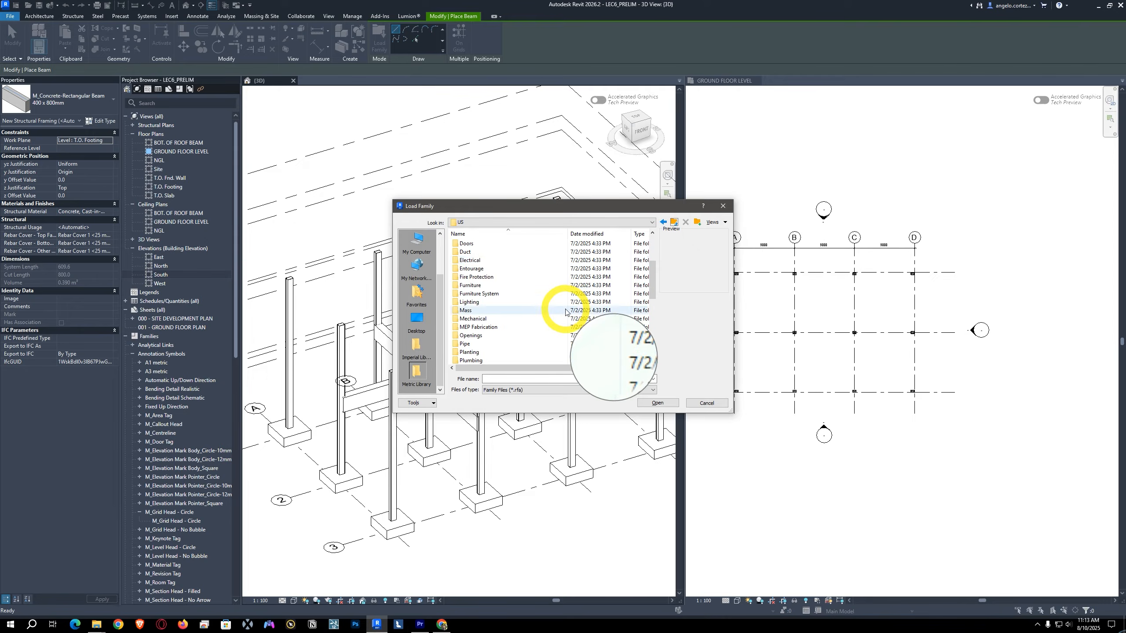
scroll(490, 306, "down", 6)
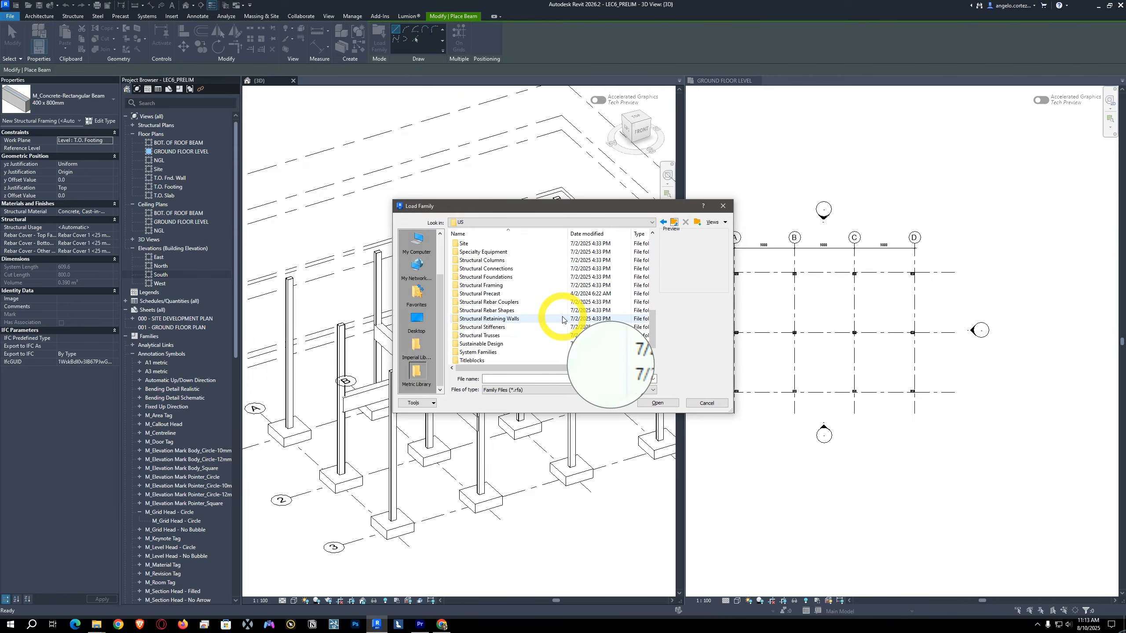
double_click(479, 286)
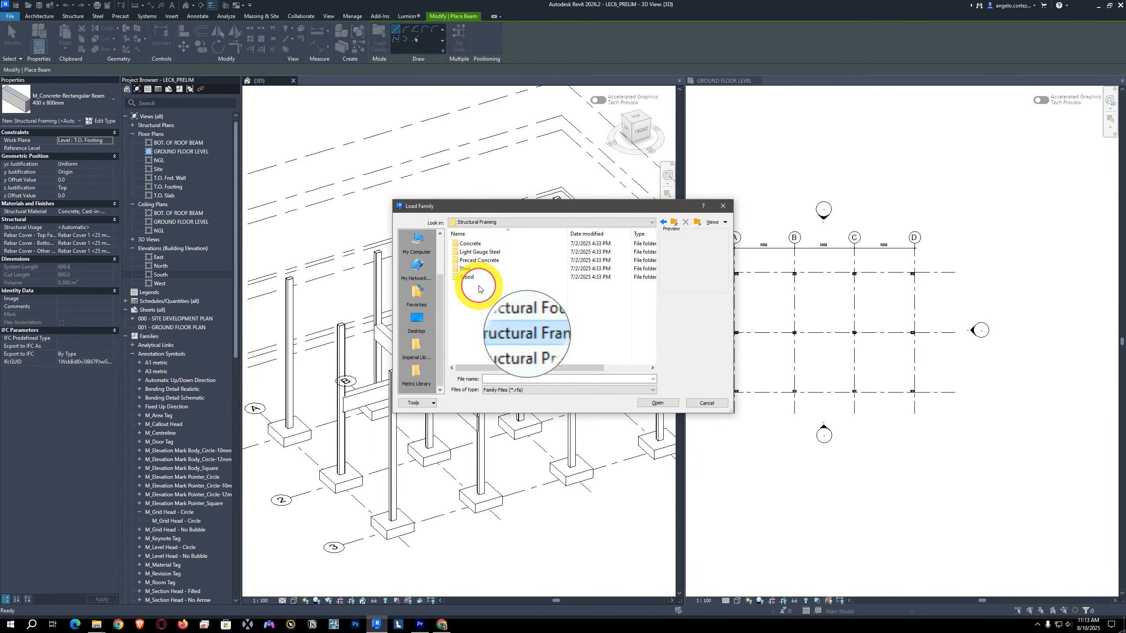
double_click(472, 244)
left_click(489, 244)
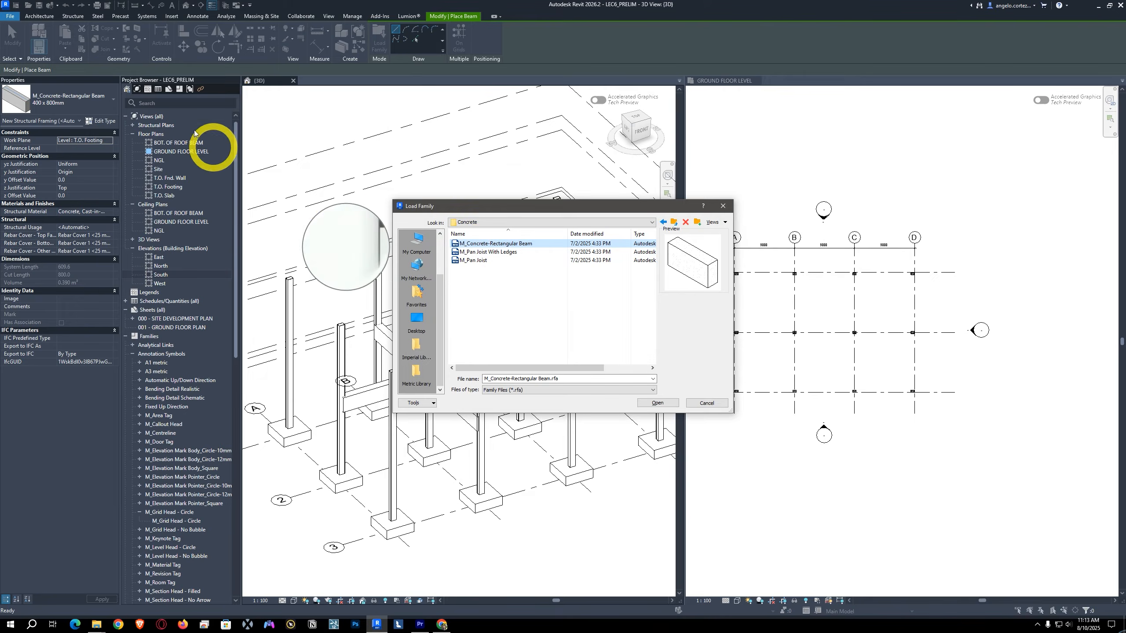
left_click(721, 205)
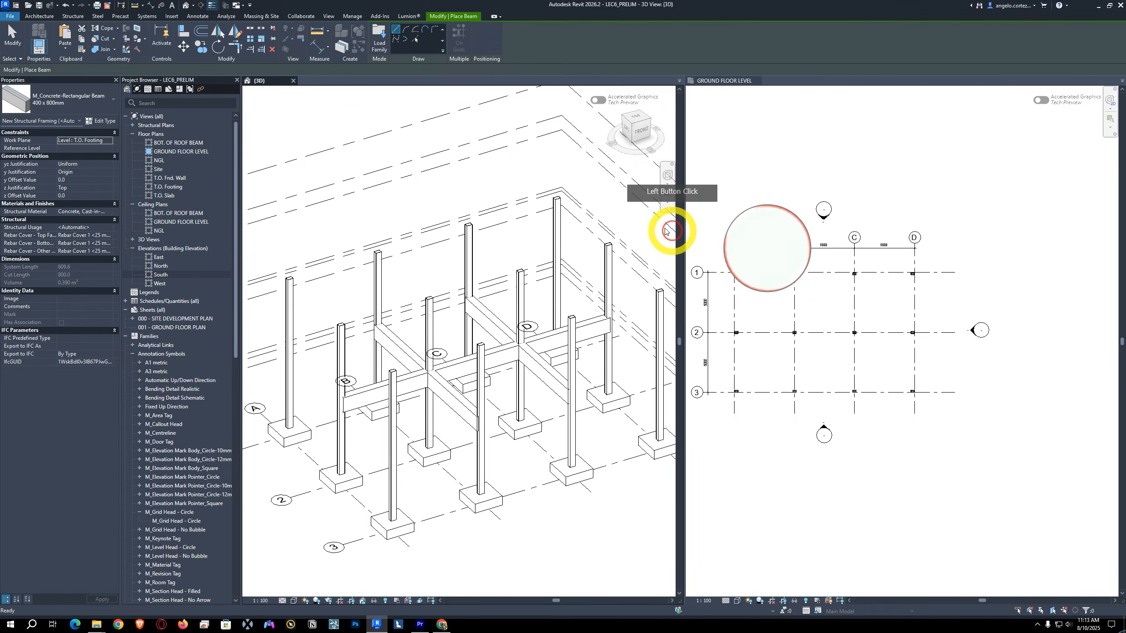
Step: Set up straight-line beam placement in the Ground Floor Level plan with Chain enabled and structural usage Girder
left_click(765, 390)
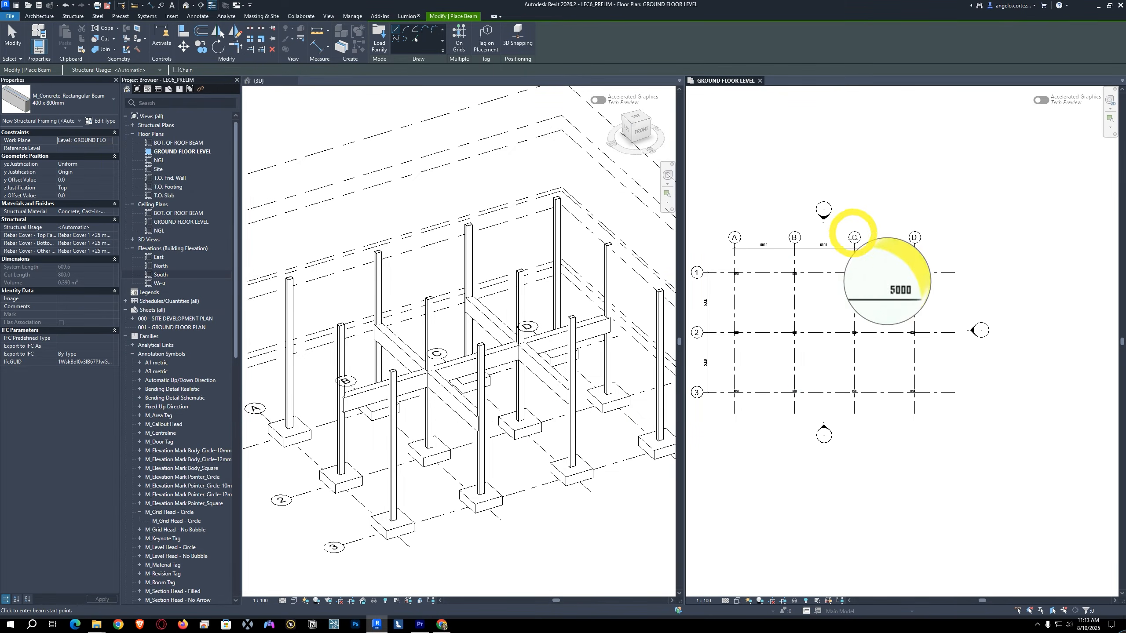
left_click(434, 386)
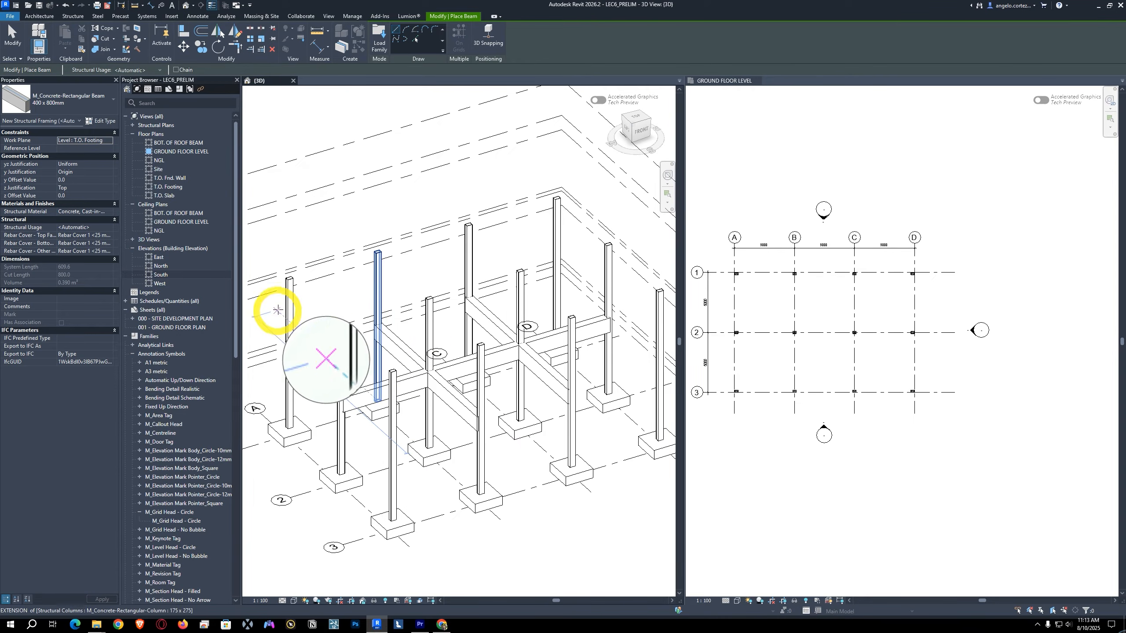
left_click(789, 288)
key("b")
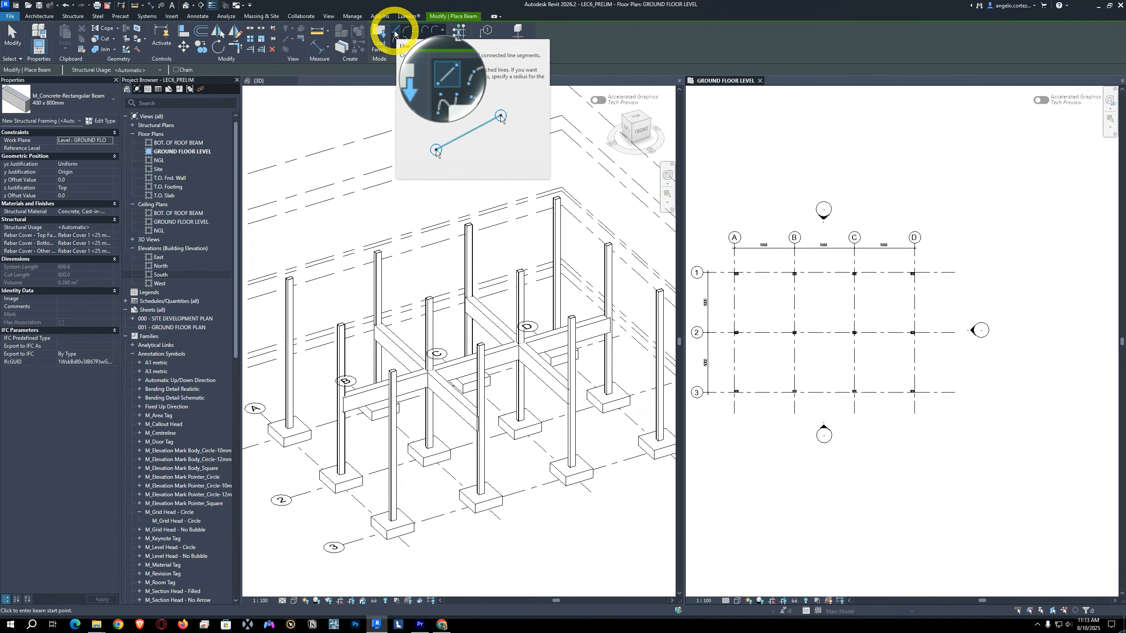
left_click(394, 32)
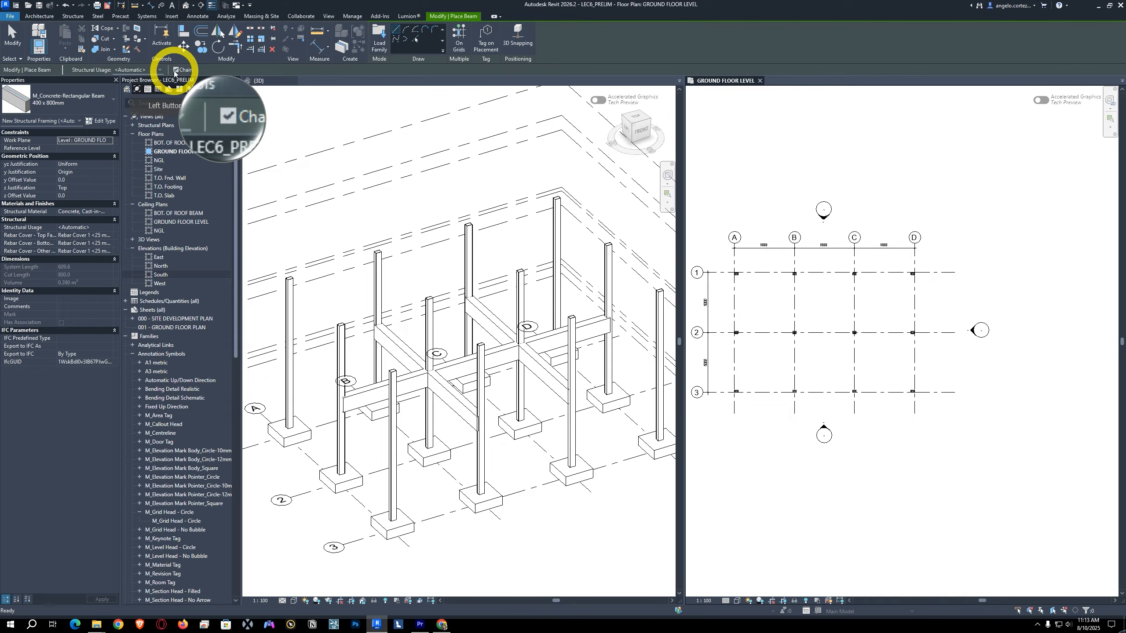
left_click(135, 70)
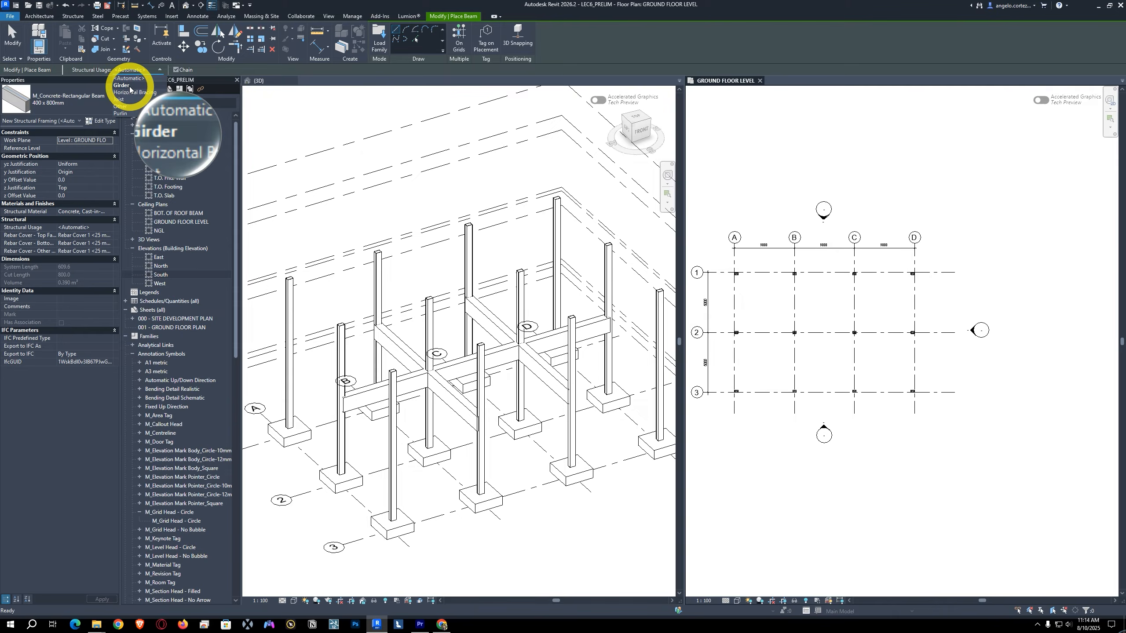
left_click(141, 98)
Step: Draw the chained 400 x 800mm perimeter beams through the corner columns A1, A3, D3, D1 and back to A1
scroll(749, 290, "up", 3)
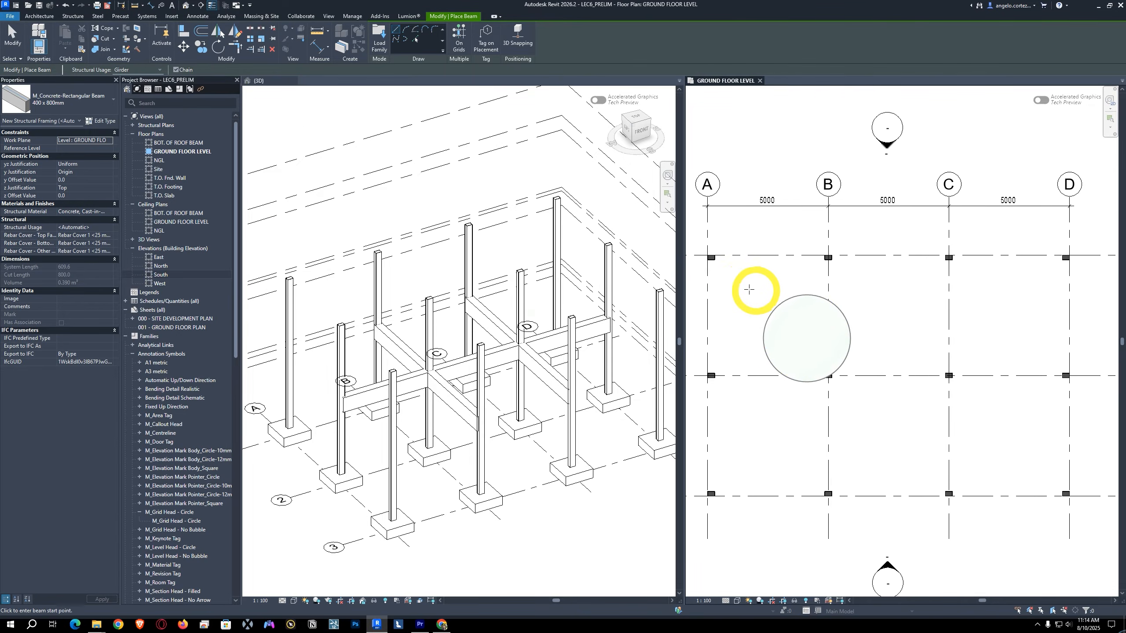
scroll(718, 261, "up", 3)
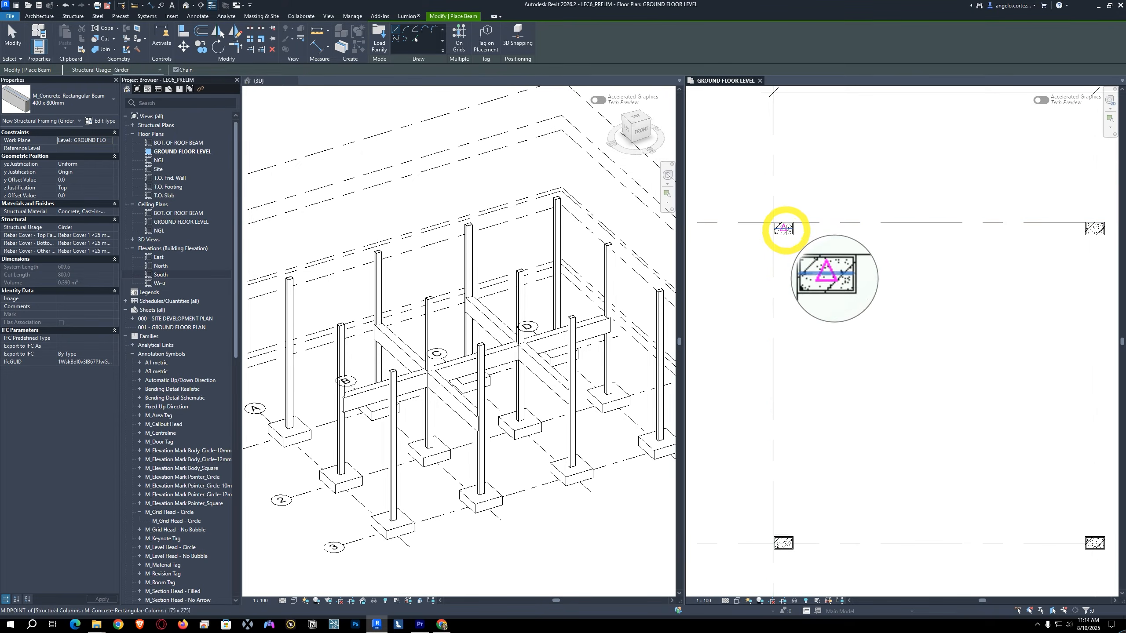
left_click(784, 228)
scroll(795, 412, "down", 3)
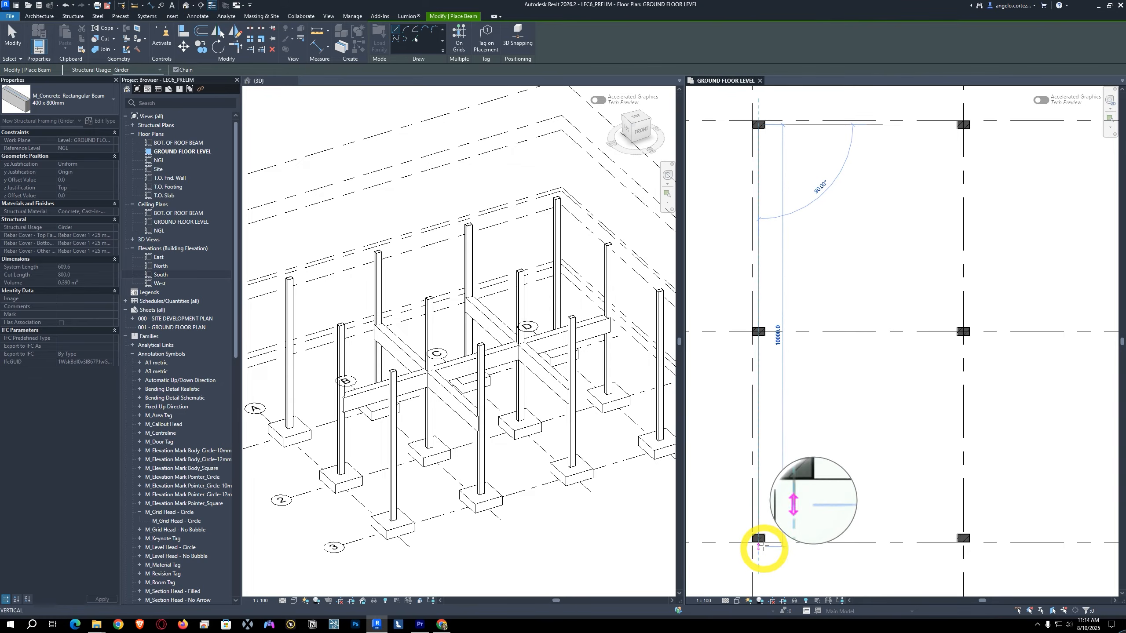
left_click(758, 538)
middle_click_drag(850, 498, 756, 489)
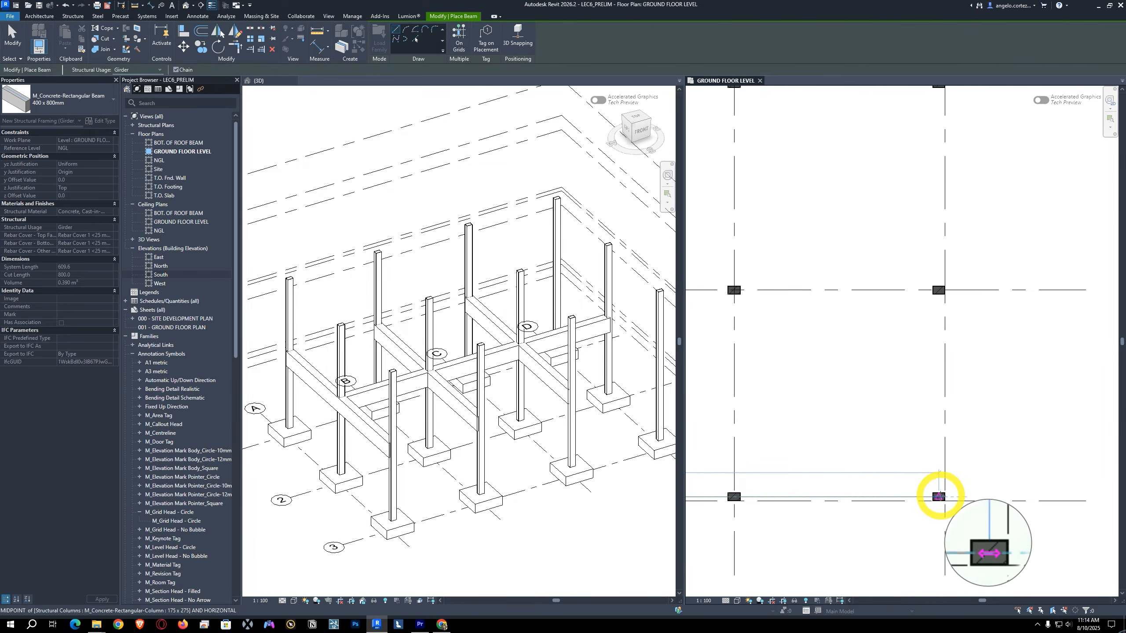
left_click(939, 496)
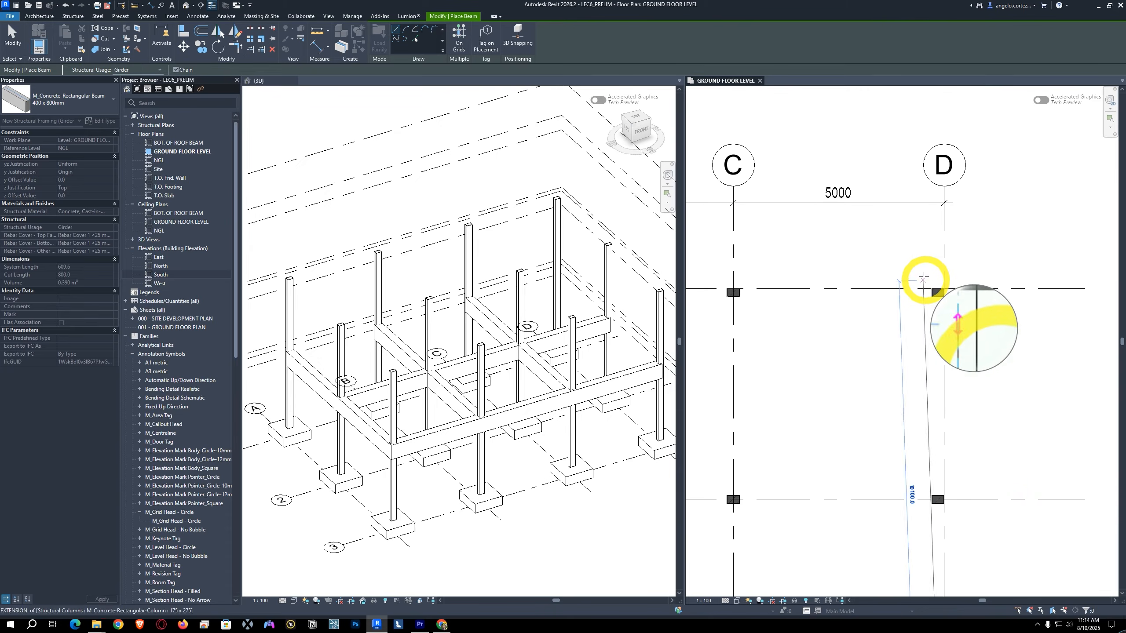
left_click(939, 293)
scroll(941, 302, "left", 10, "shift")
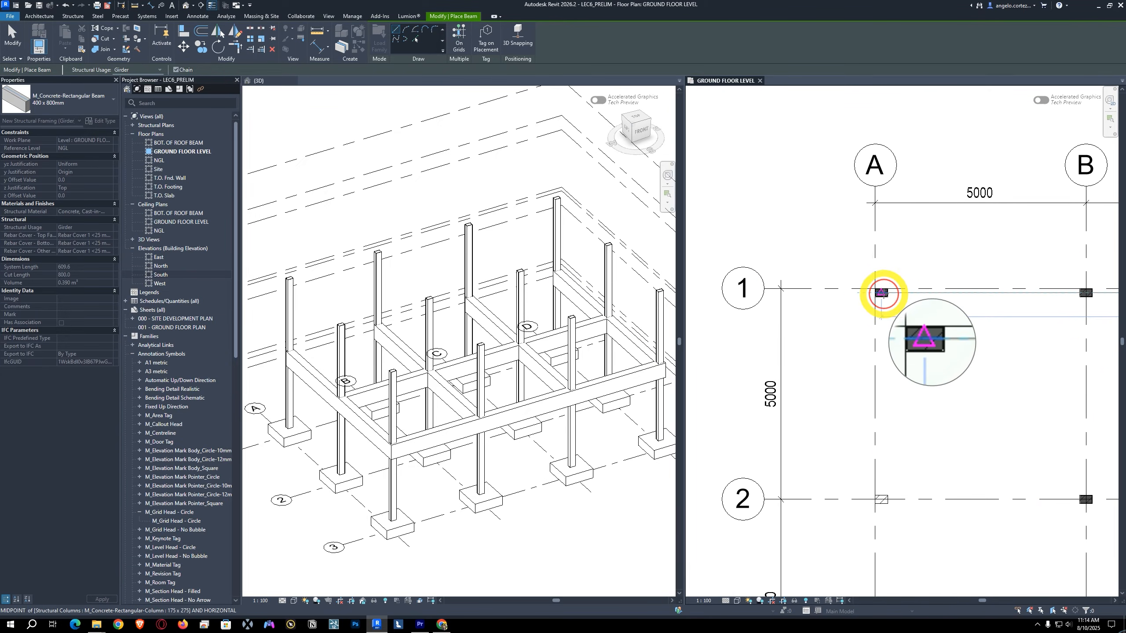
left_click(882, 293)
scroll(892, 365, "down", 2)
middle_click_drag(1023, 395, 910, 390)
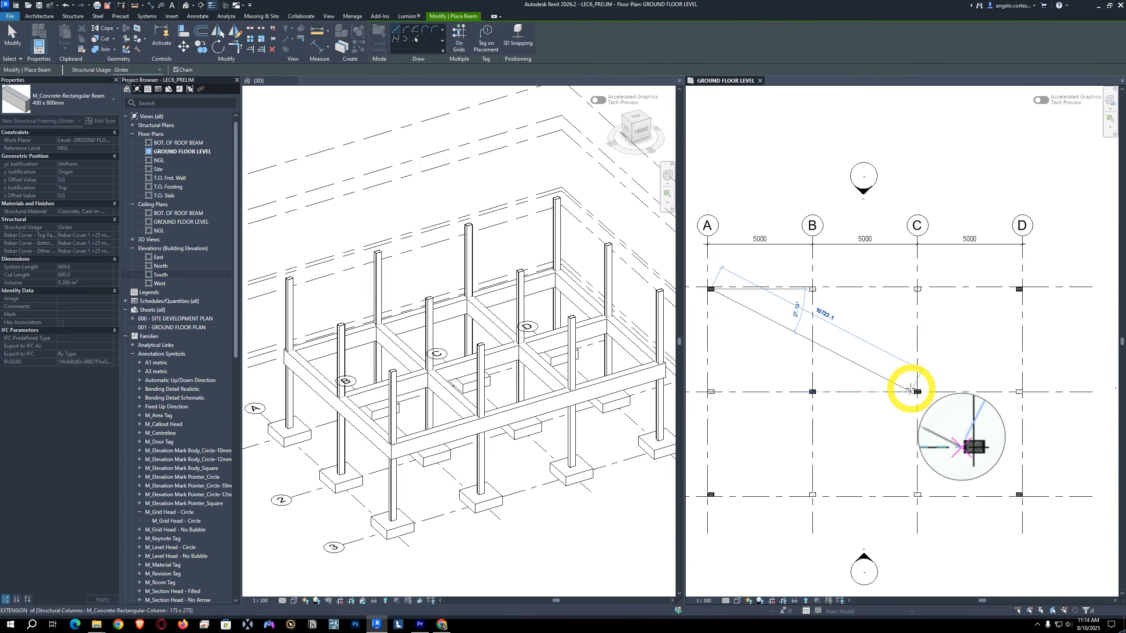
key("Escape")
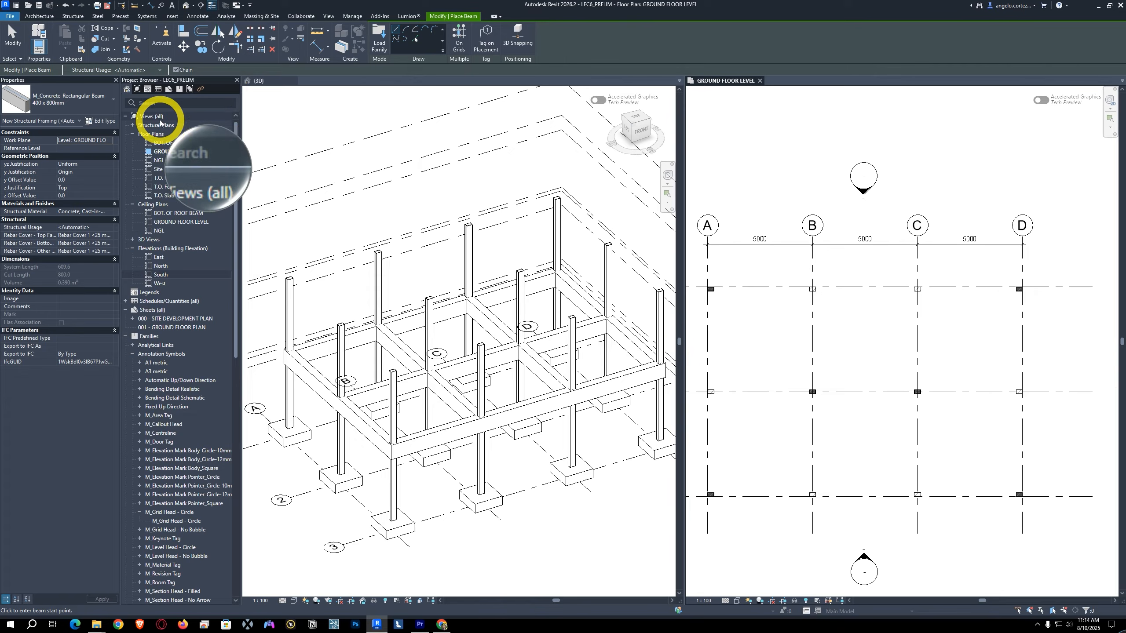
Step: Create a structural plan view for GROUND FLOOR LEVEL and end beam placement
left_click(329, 16)
left_click(370, 42)
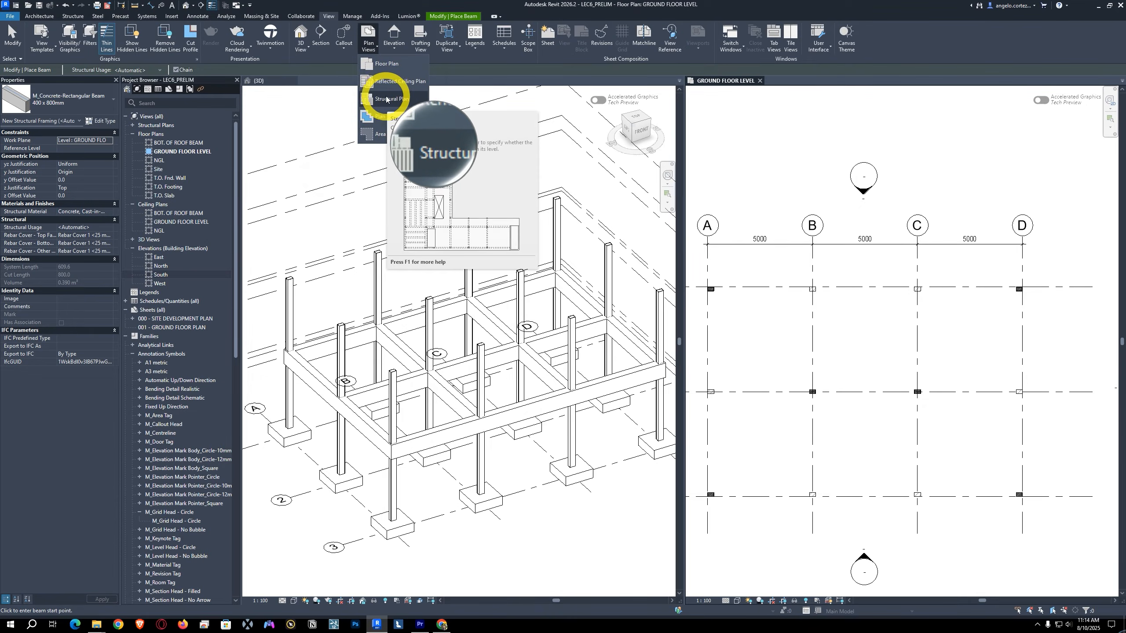
left_click(380, 98)
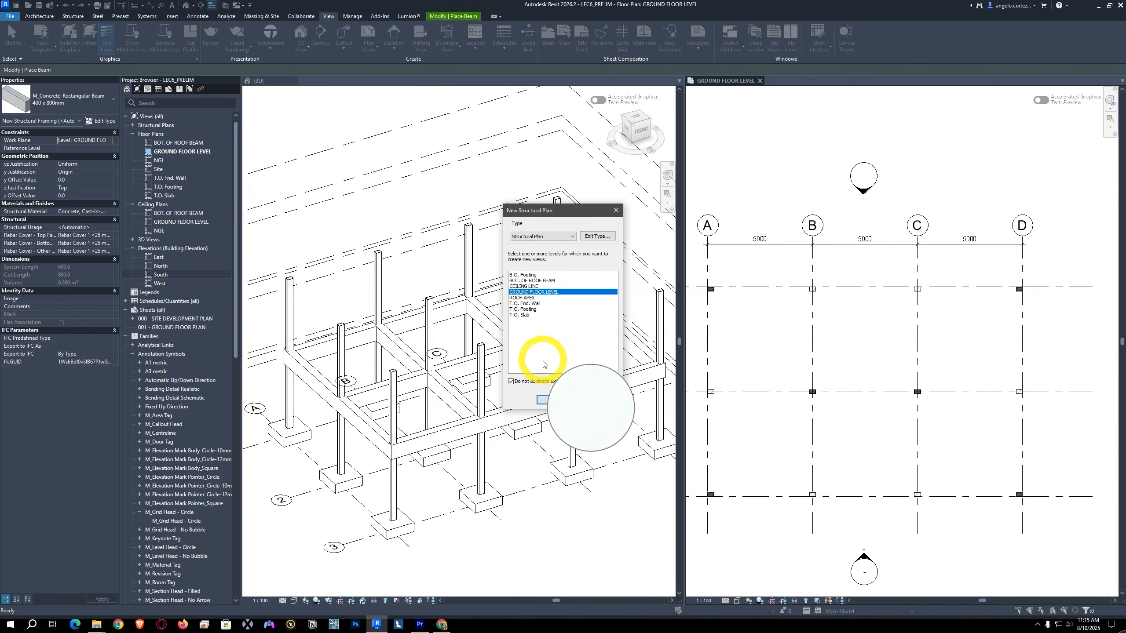
left_click(547, 401)
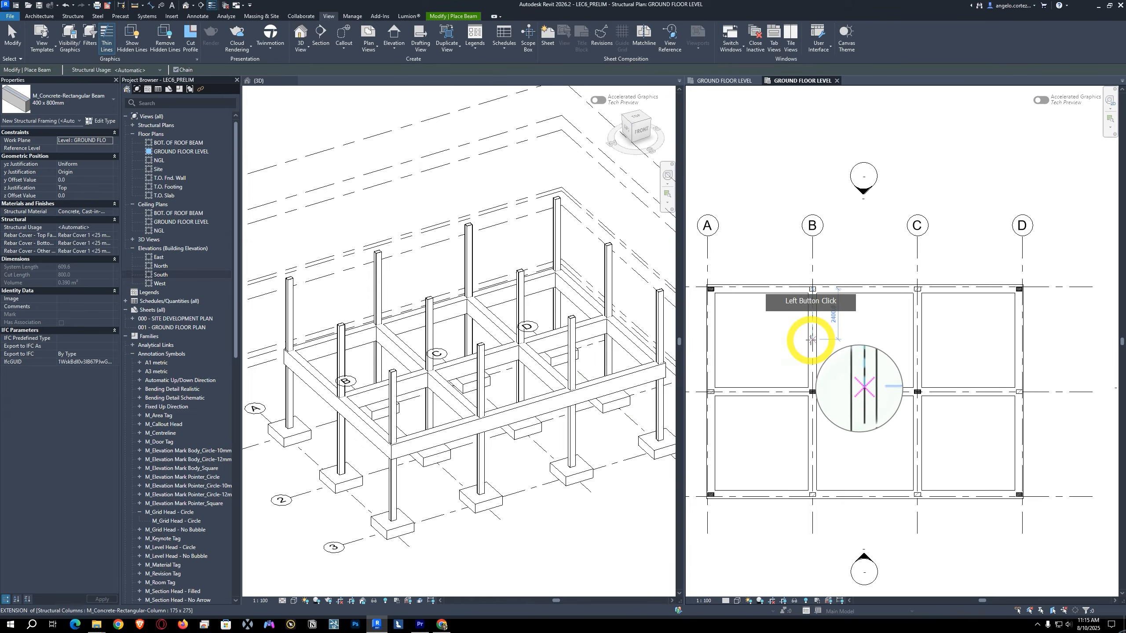
middle_click_drag(824, 353, 852, 316)
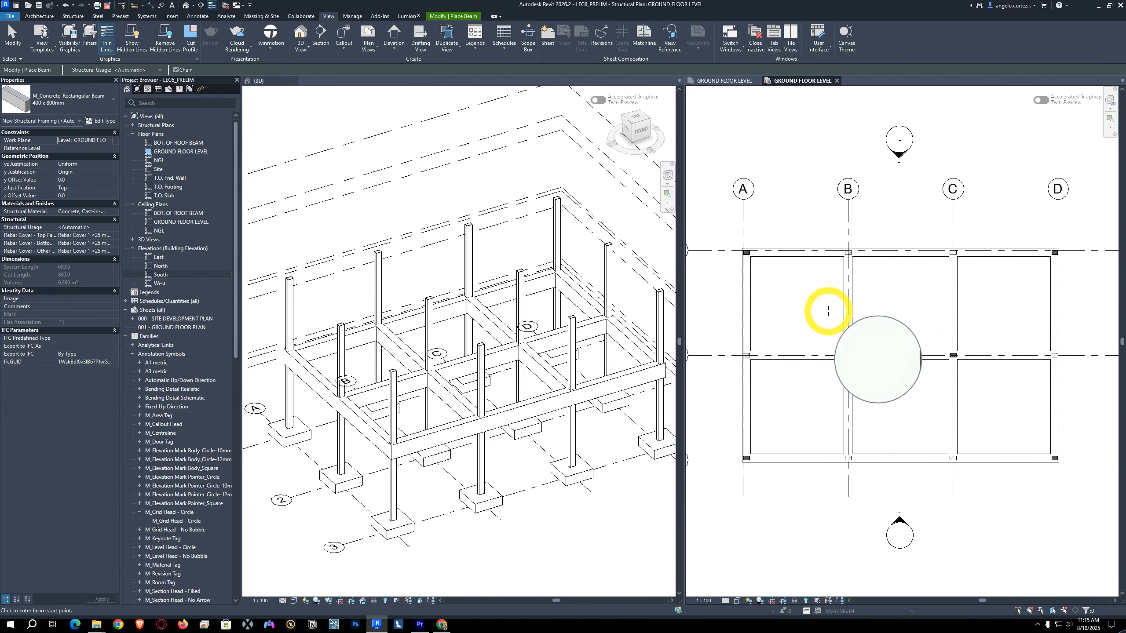
key("Escape")
key("Escape")
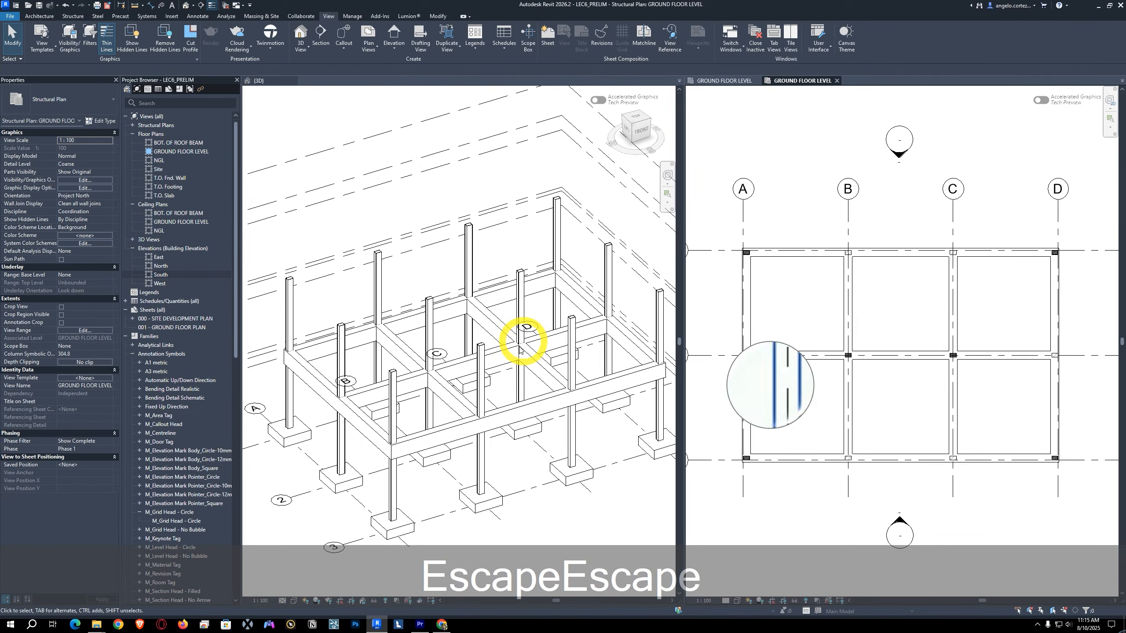
Step: Select all instances of the 400 x 800mm beam in the 3D view and copy them to the clipboard
scroll(477, 370, "up", 2)
scroll(513, 365, "down", 3)
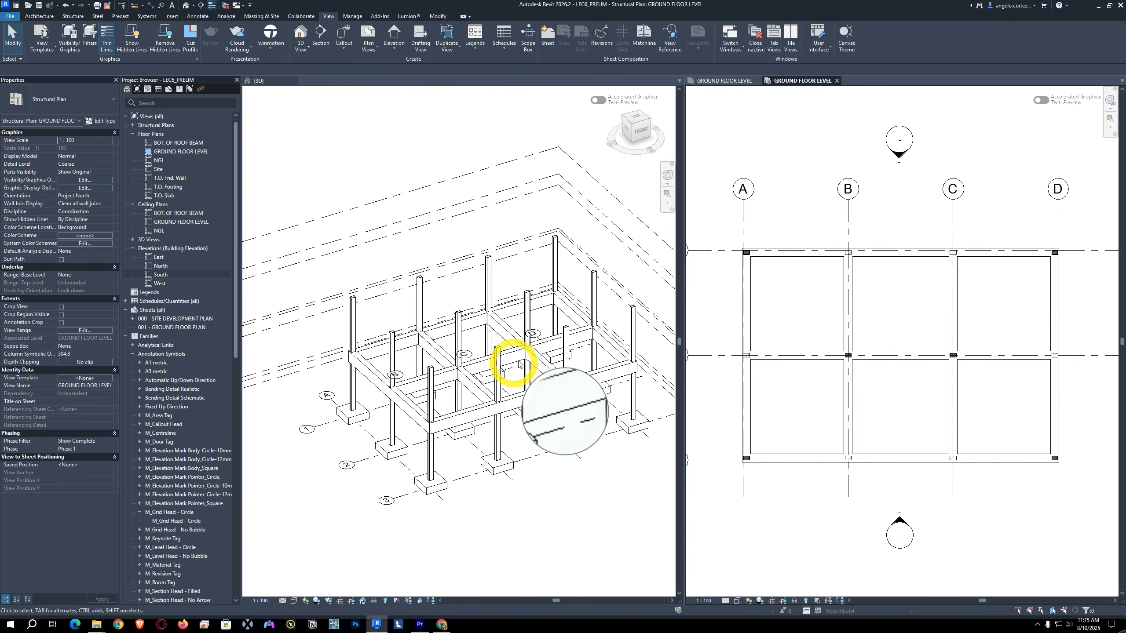
middle_click_drag(447, 399, 498, 380)
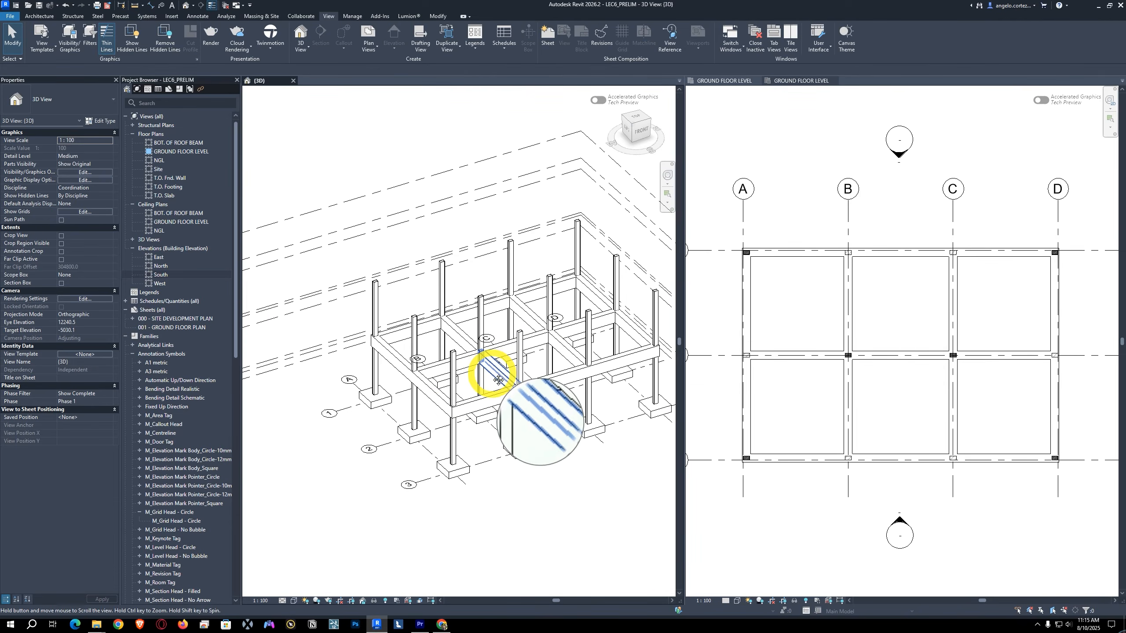
left_click(428, 394)
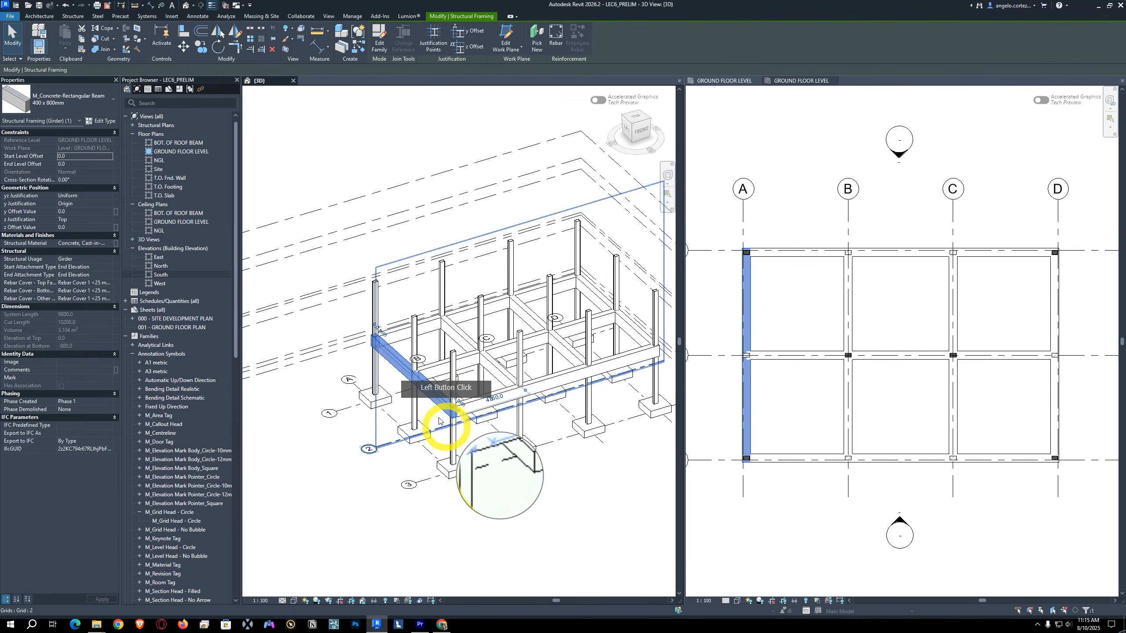
mouse_move(425, 427)
middle_mouse_down("shift")
mouse_move(503, 402)
mouse_move(419, 425)
mouse_move(424, 403)
mouse_move(433, 408)
middle_mouse_up("shift")
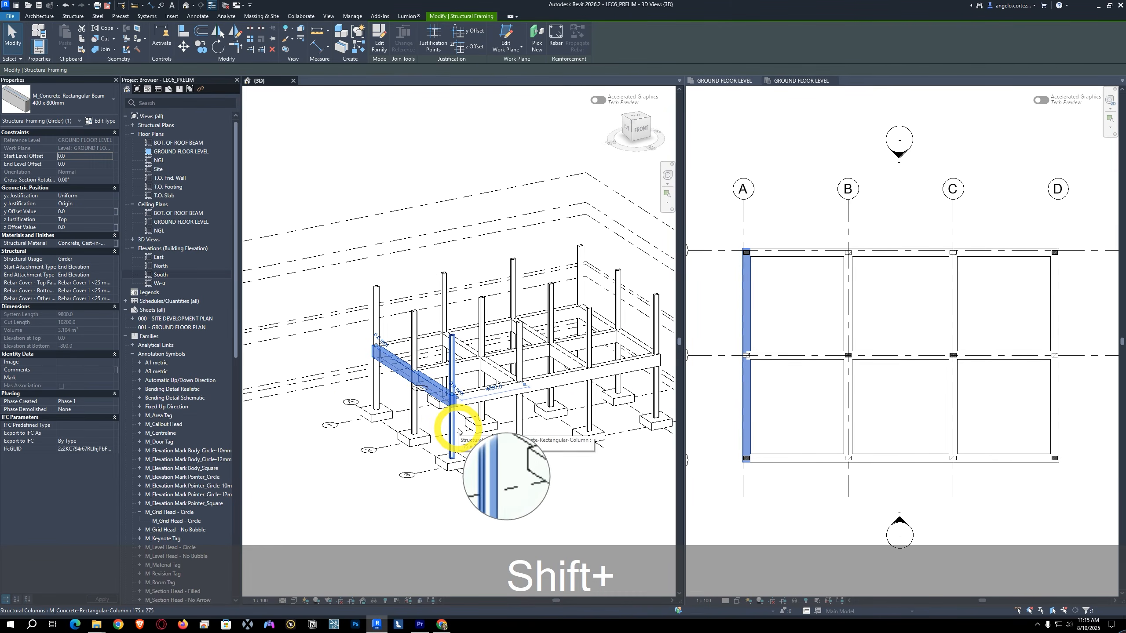
middle_click_drag(459, 419, 473, 356, "shift")
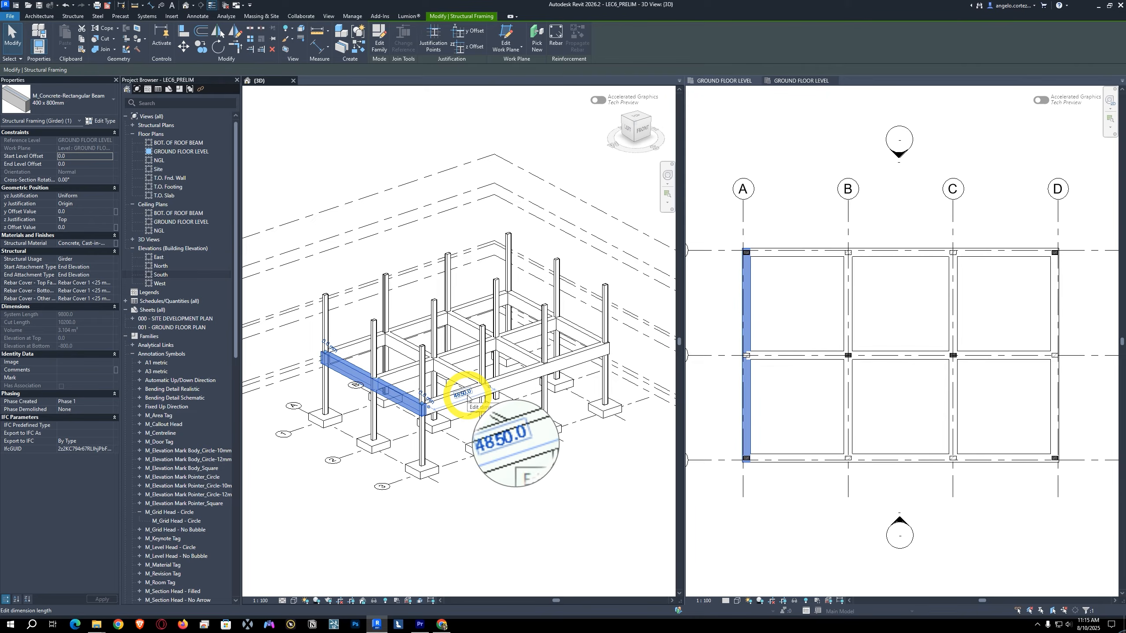
key("s")
key("a")
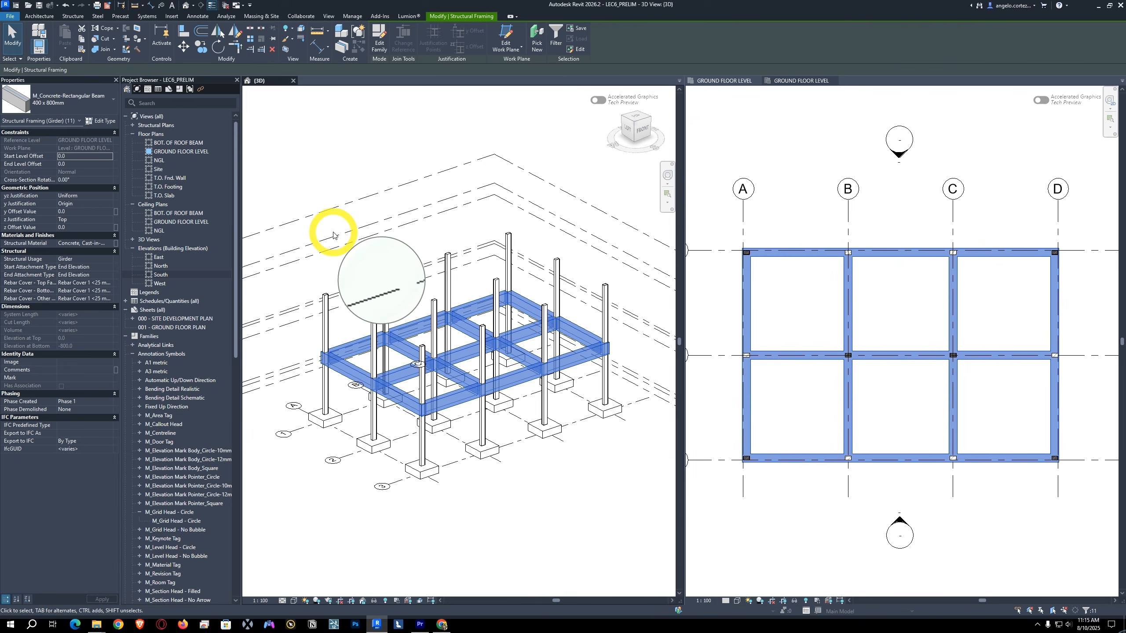
key("Escape")
Step: Paste the copied beams aligned to the BOT. OF ROOF BEAM level
left_click(433, 17)
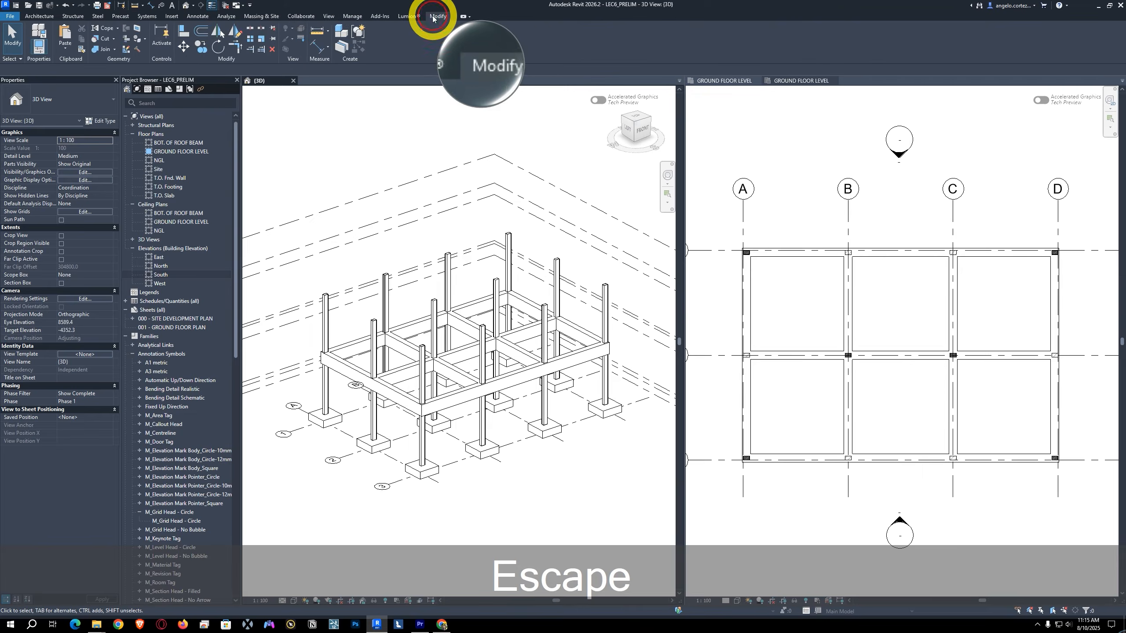
left_click(61, 45)
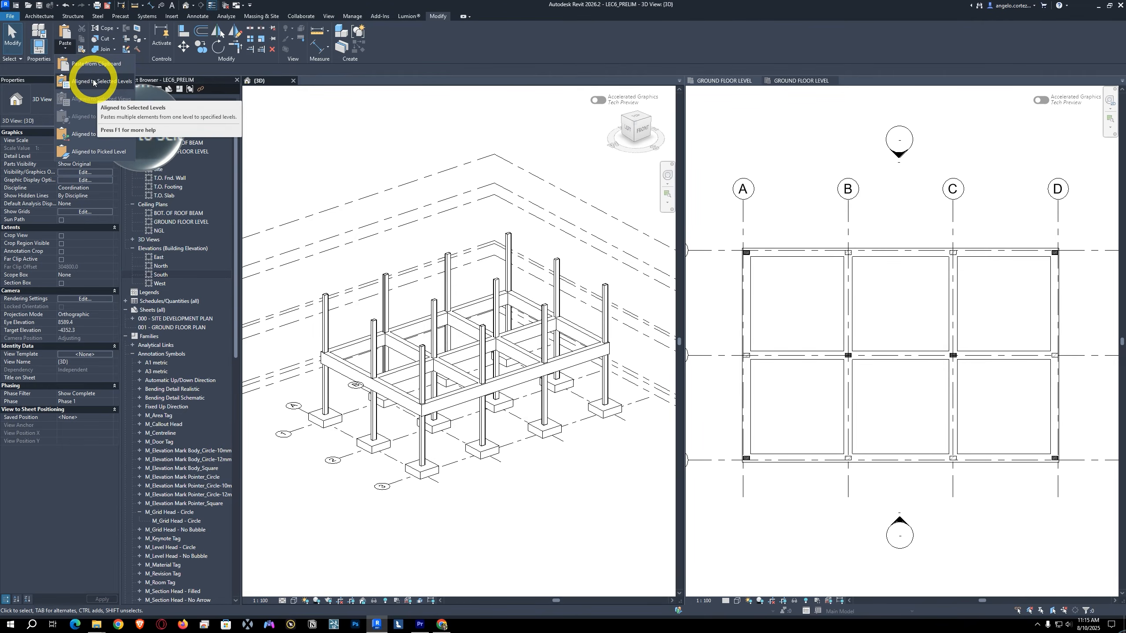
left_click(93, 82)
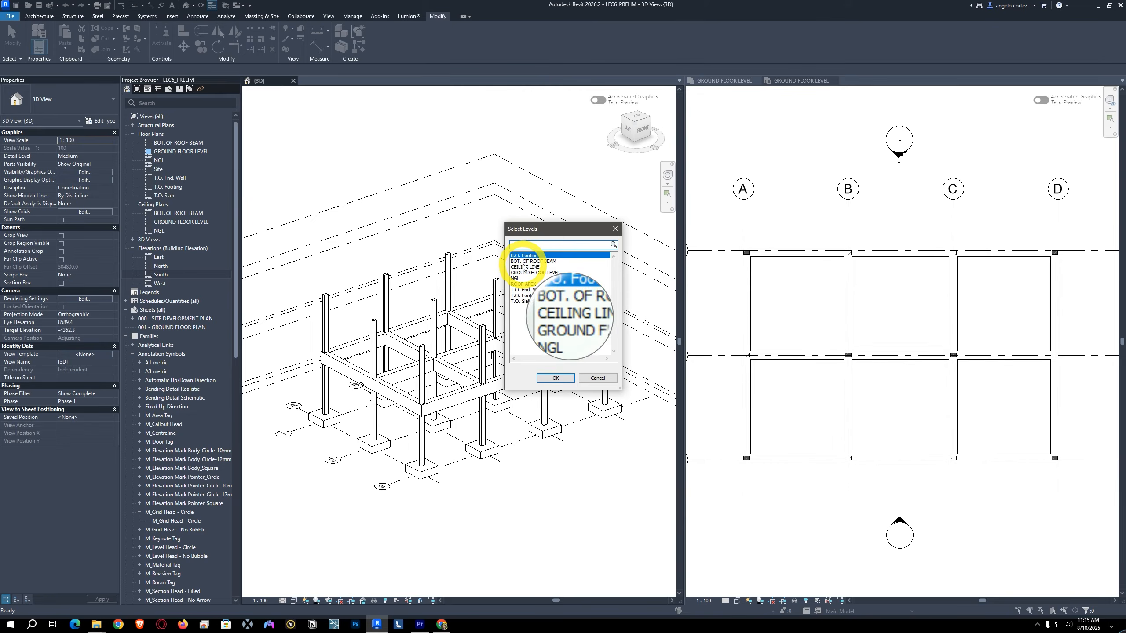
left_click(562, 380)
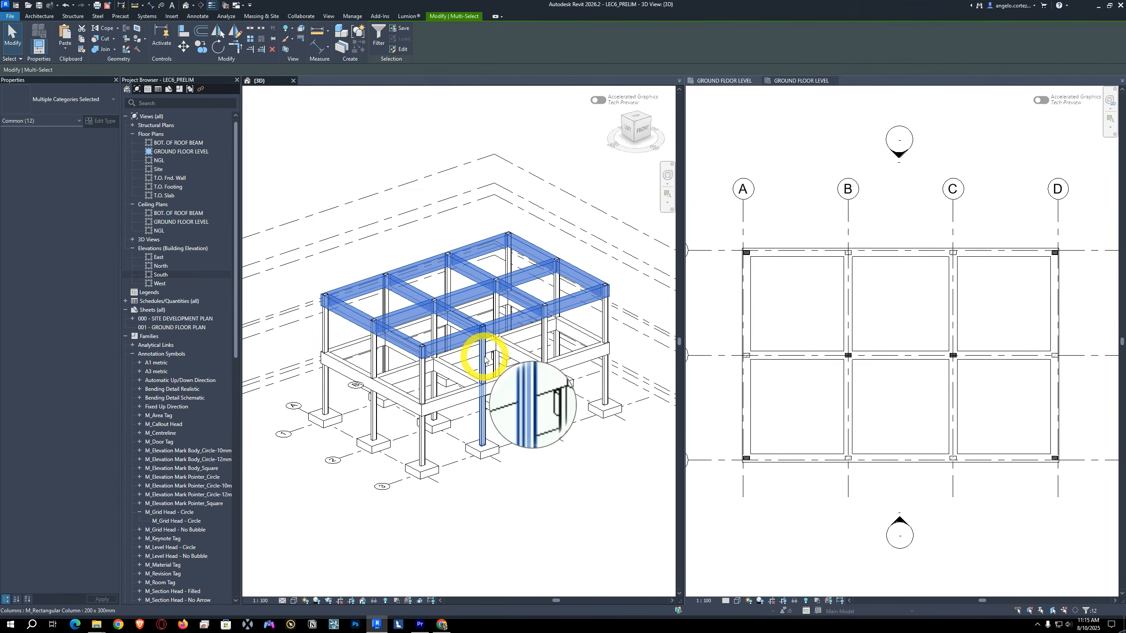
key("Escape")
Step: Rename the 400 x 800mm concrete rectangular beam type as 200 x 400mm
middle_click_drag(500, 398, 433, 382, "shift")
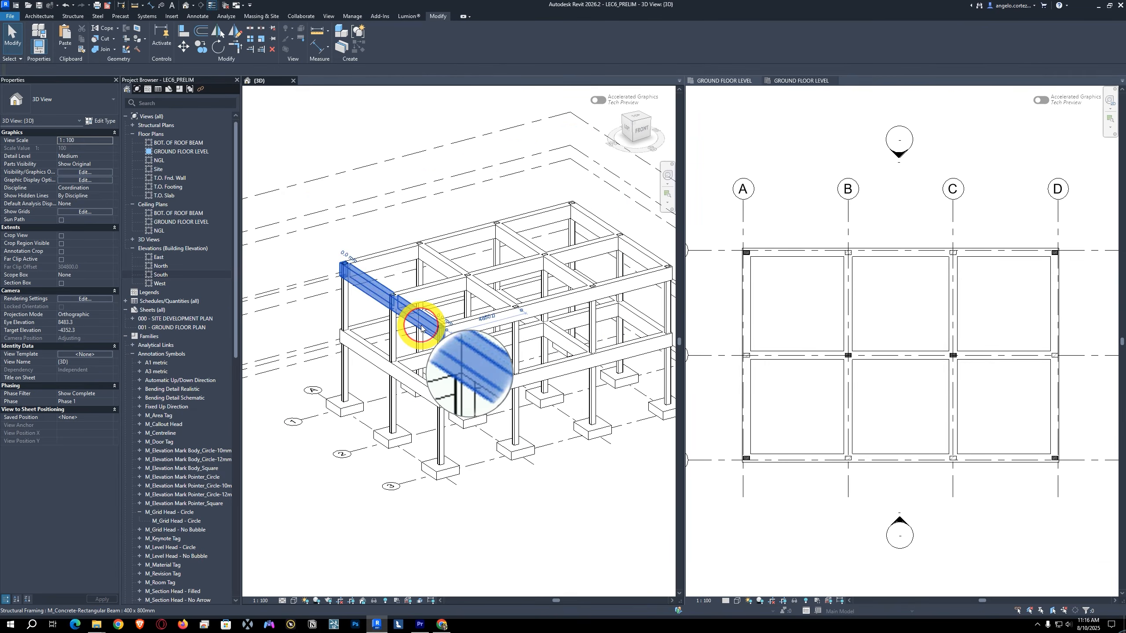
left_click(421, 328)
scroll(427, 334, "up", 2)
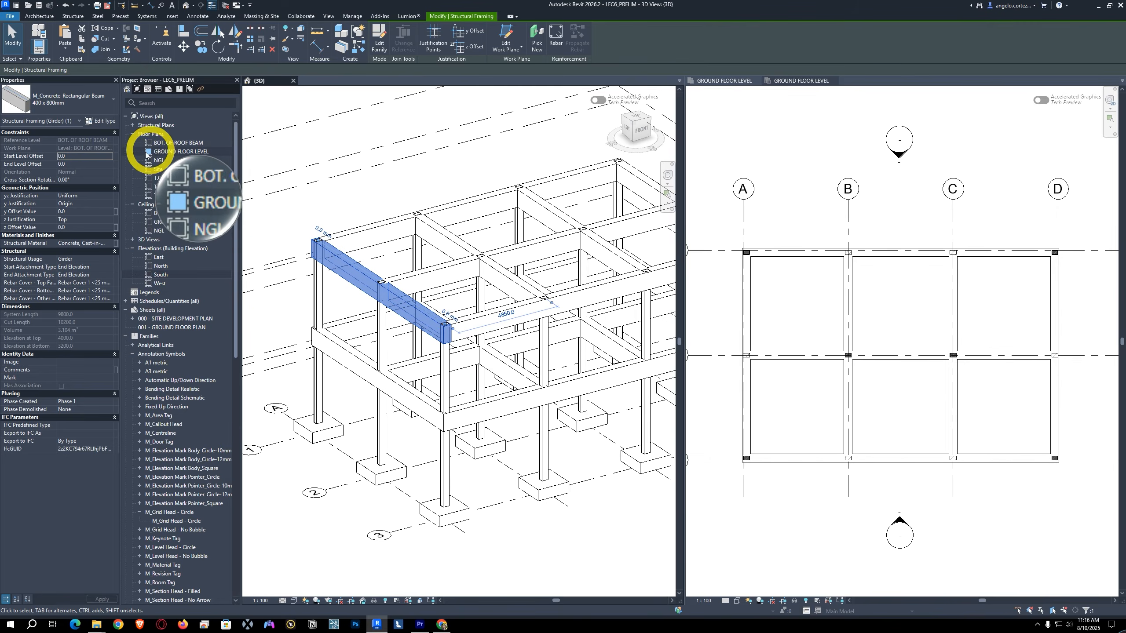
left_click(102, 120)
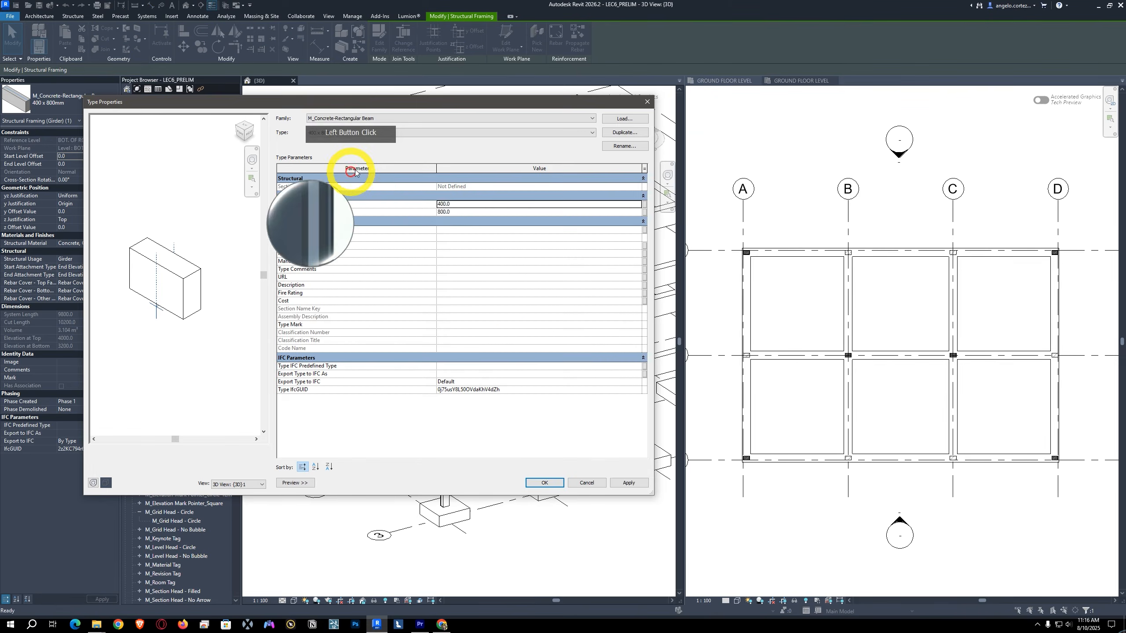
left_click(624, 146)
left_click(333, 301)
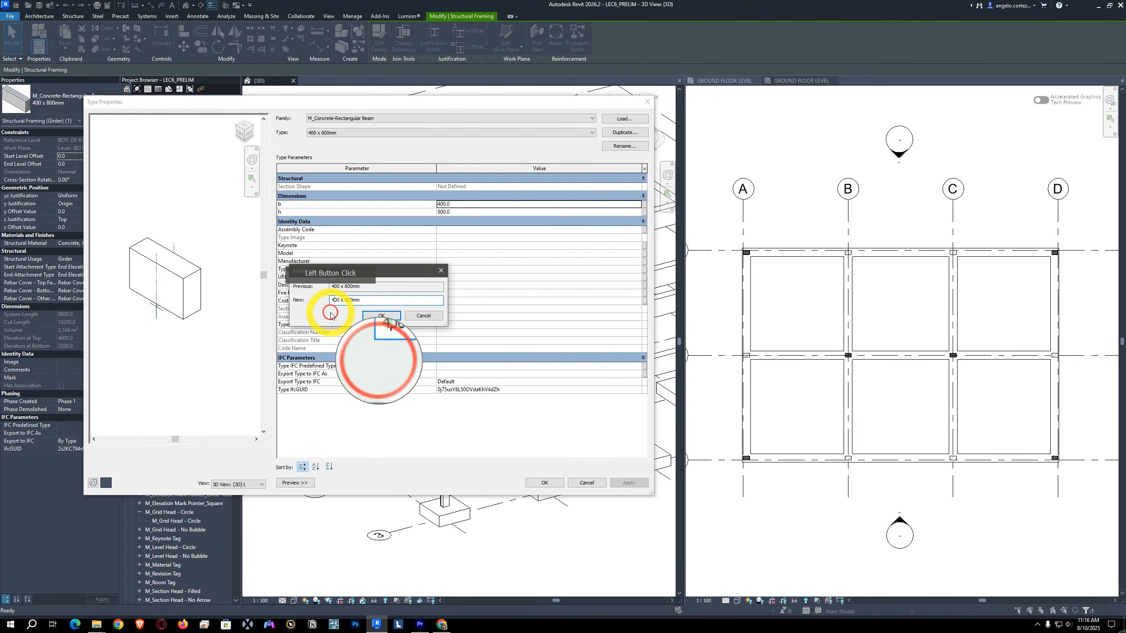
key("BackSpace")
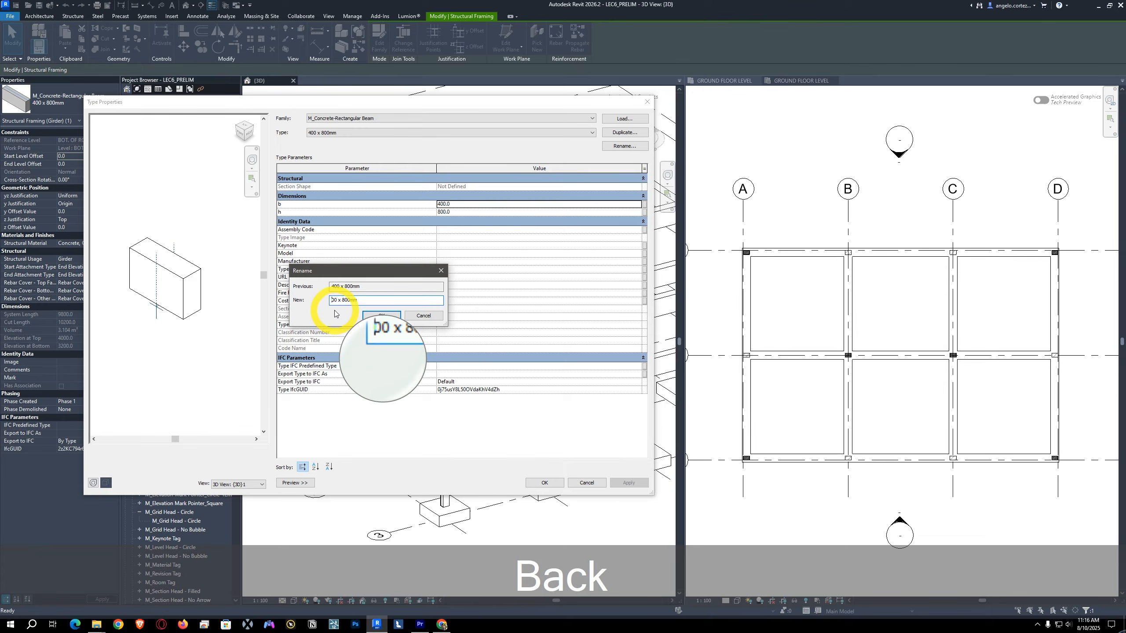
type("2")
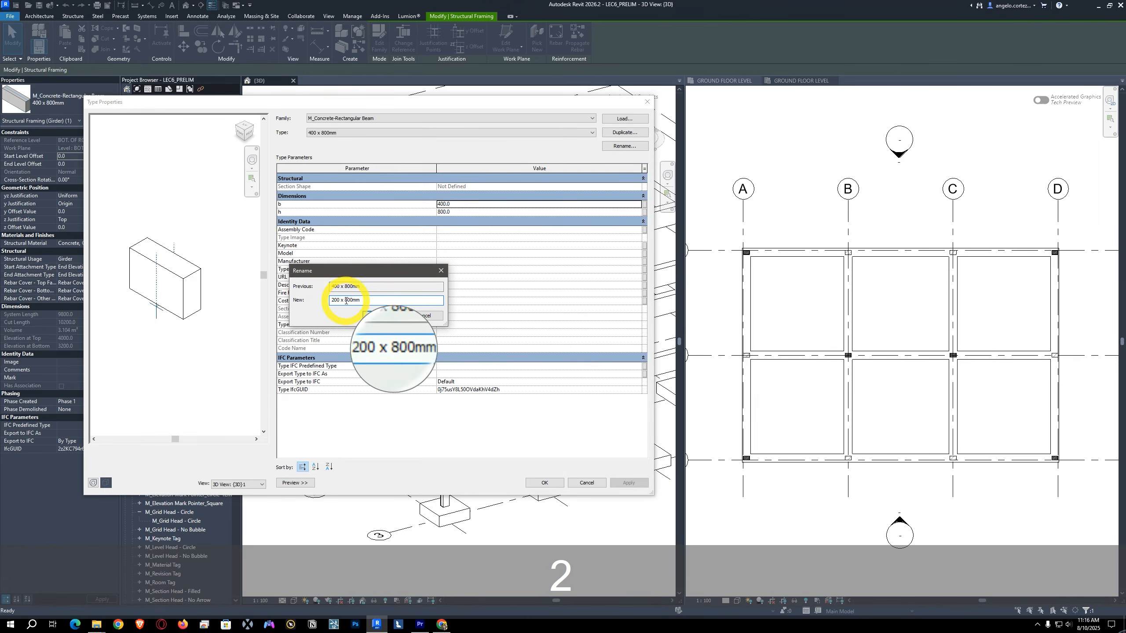
left_click(348, 300)
key("BackSpace")
type("4")
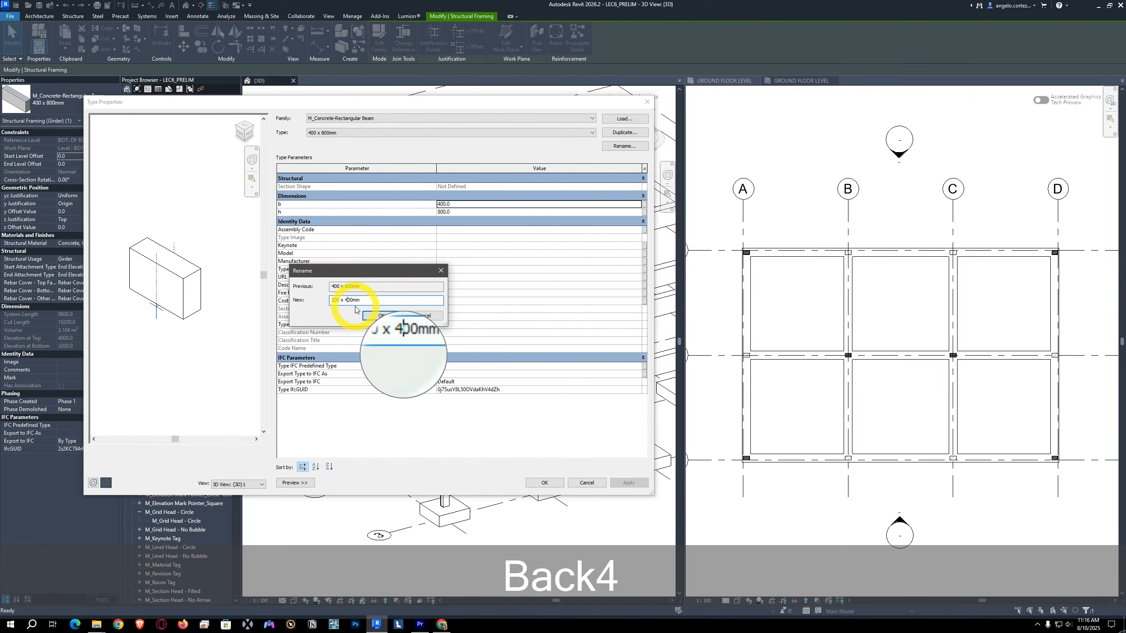
left_click(379, 316)
Step: Set the beam type's dimensions to b 200 and h 400, and apply them to the model
left_click(441, 205)
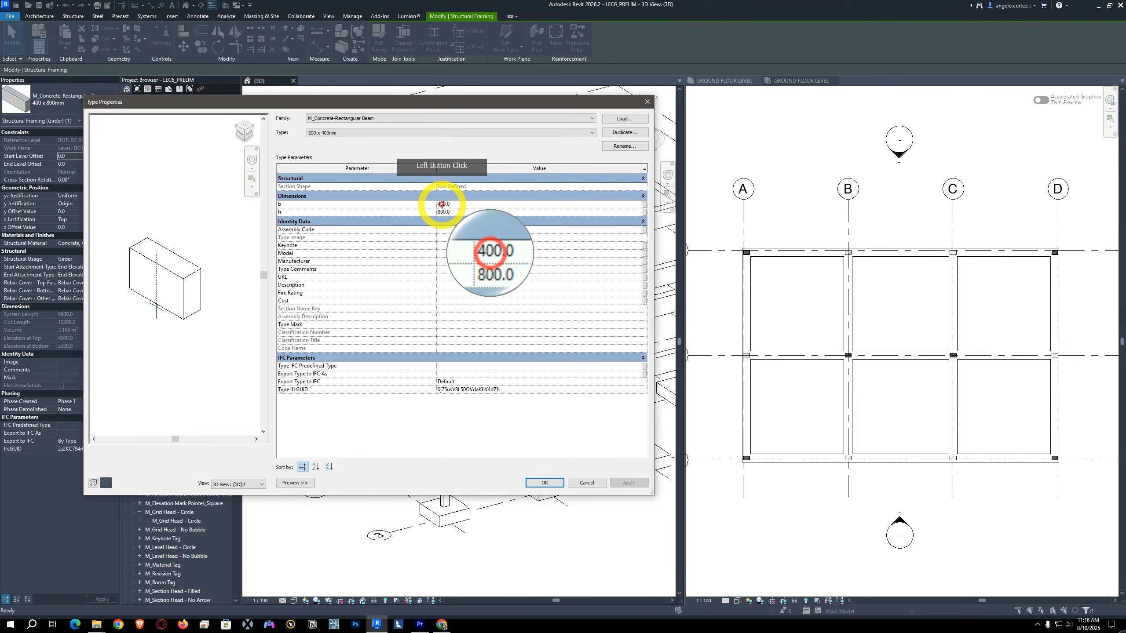
key("BackSpace")
type("2")
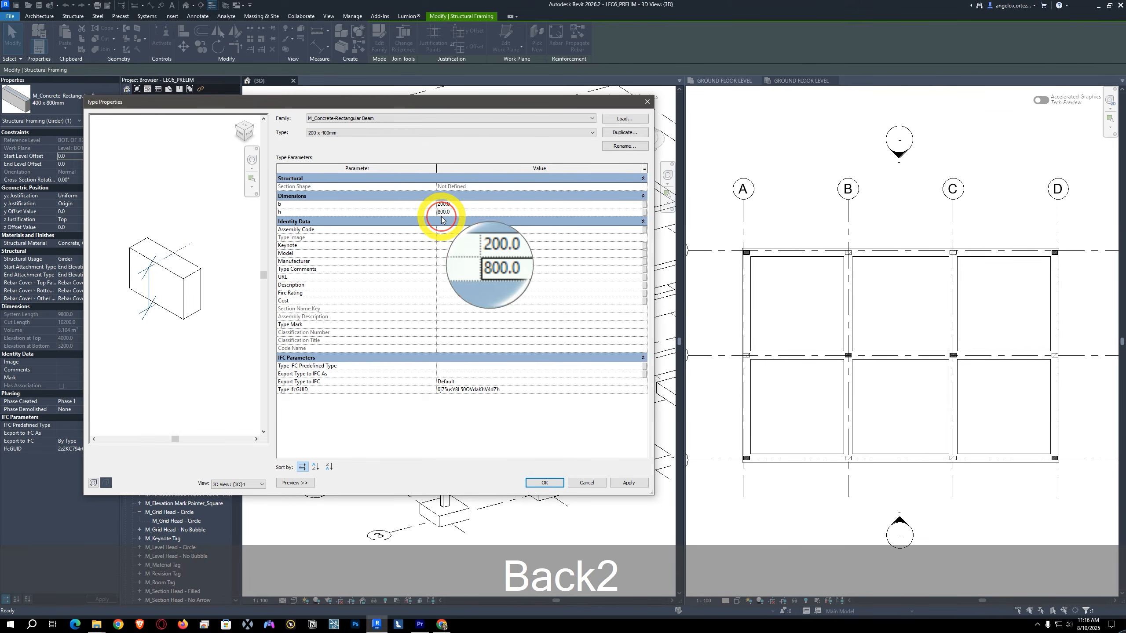
left_click(443, 213)
key("BackSpace")
type("4")
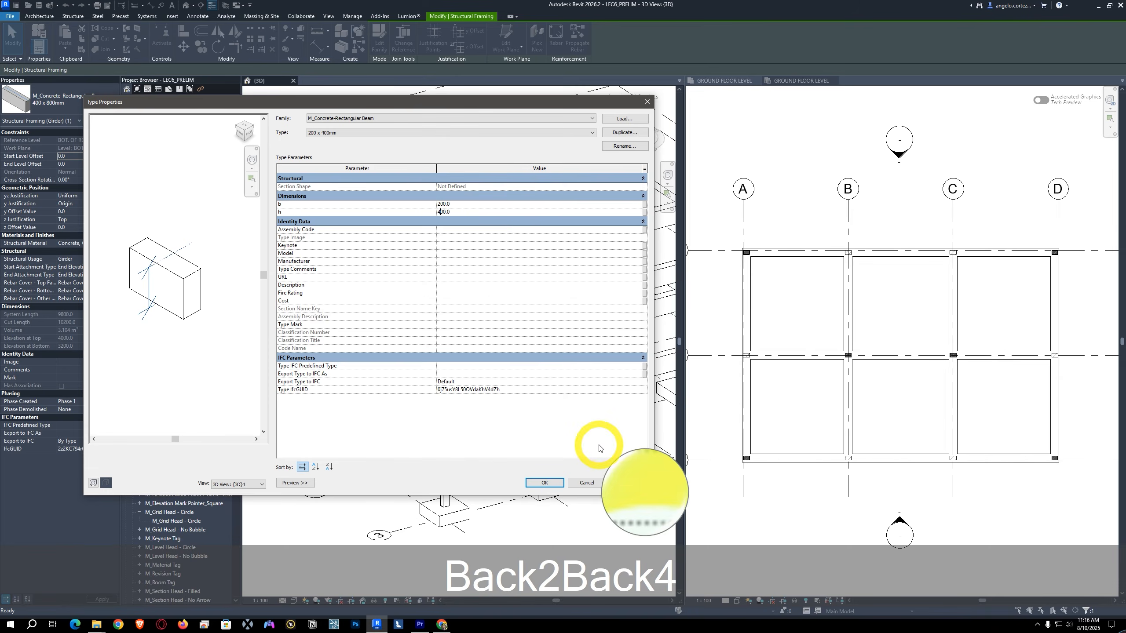
left_click(628, 483)
left_click(545, 483)
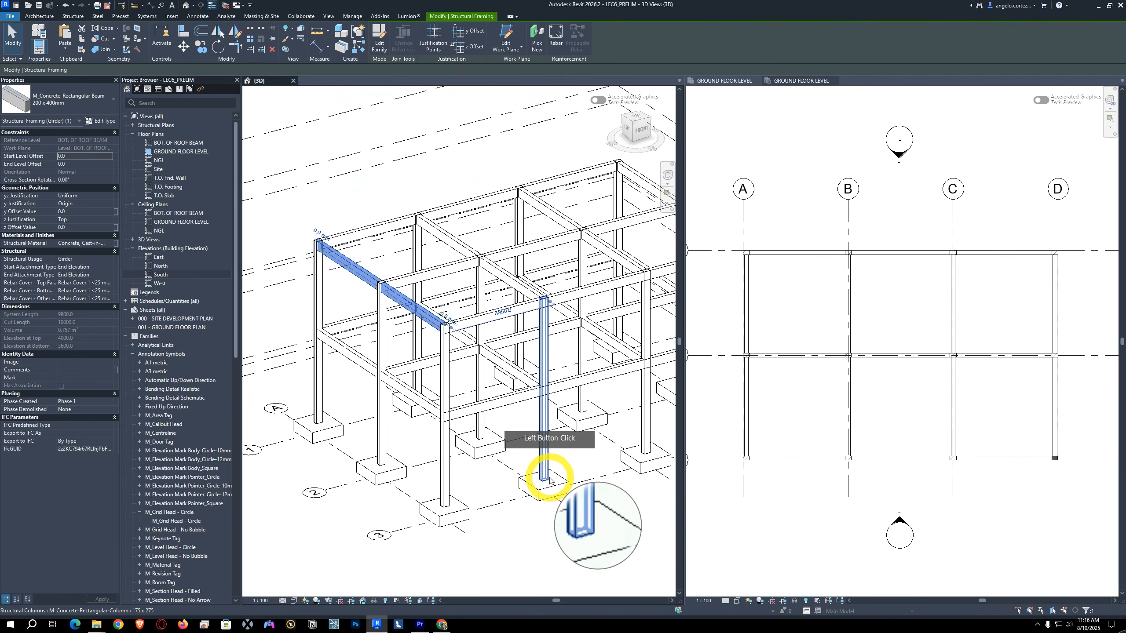
key("Escape")
middle_click_drag(535, 472, 485, 410, "shift")
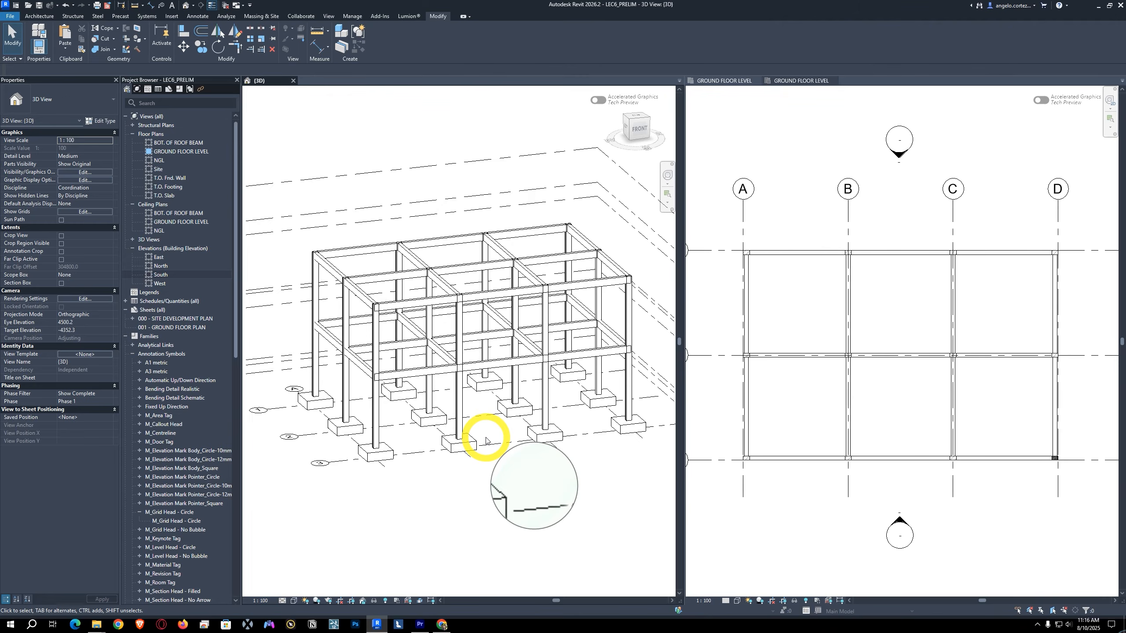
Step: Select all instances of the 200 x 400mm beam and set their structural material to CONCRETE DENSE
left_click(771, 386)
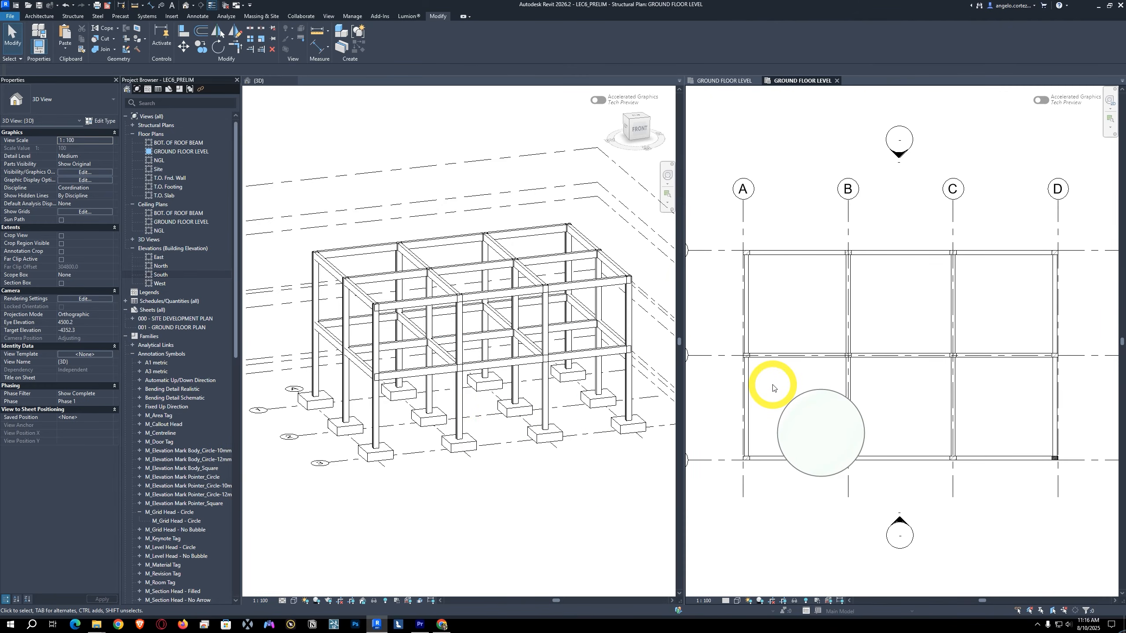
left_click(745, 298)
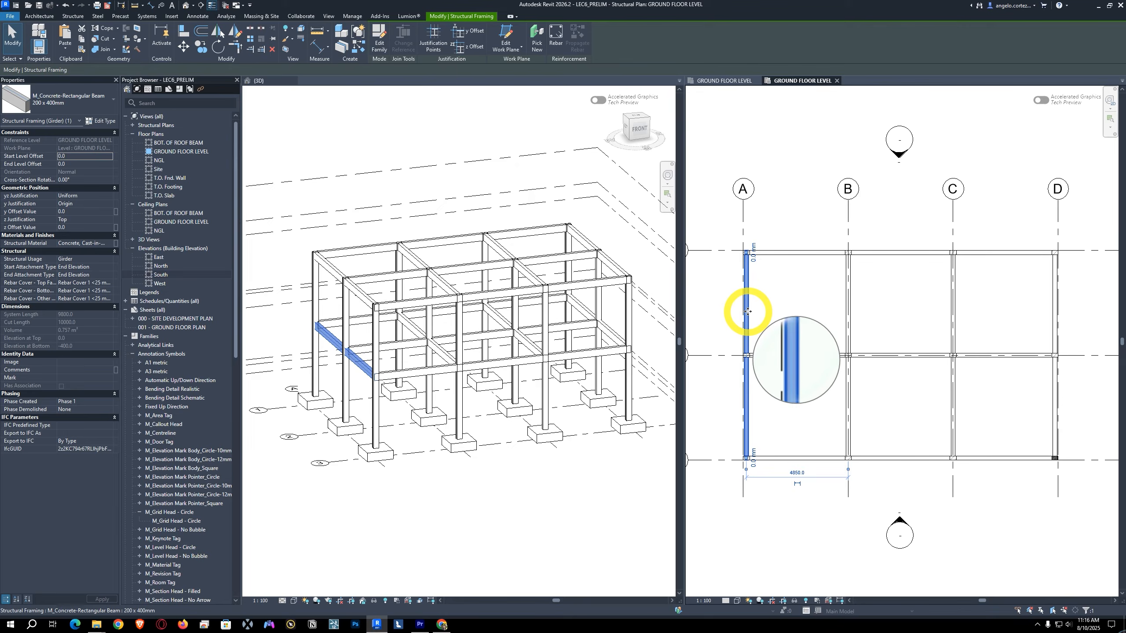
key("s")
key("a")
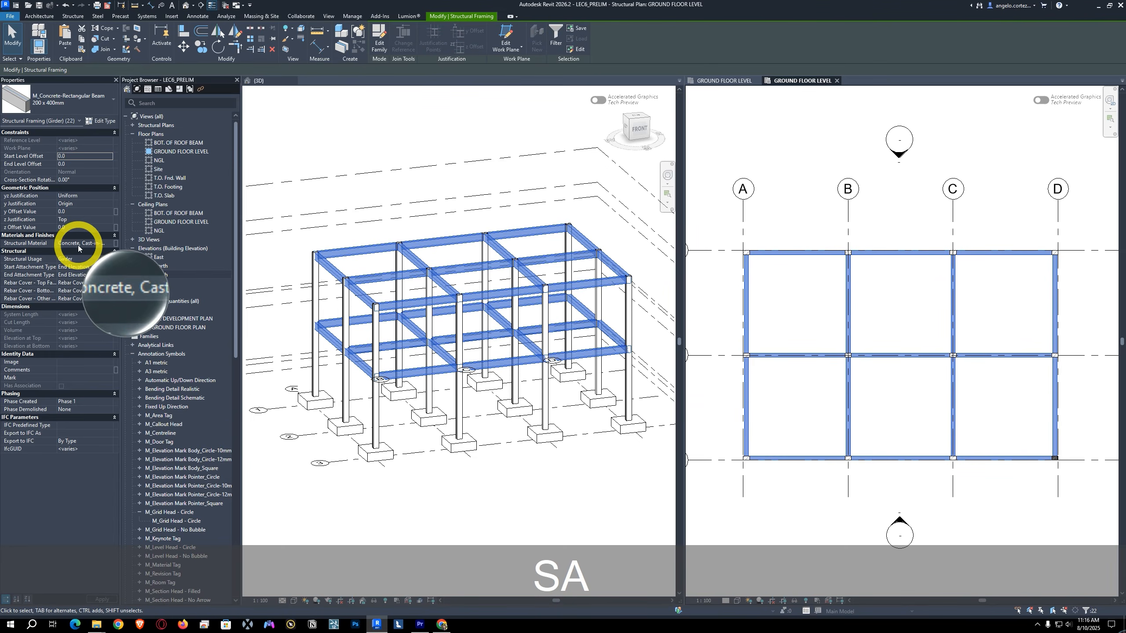
left_click(71, 244)
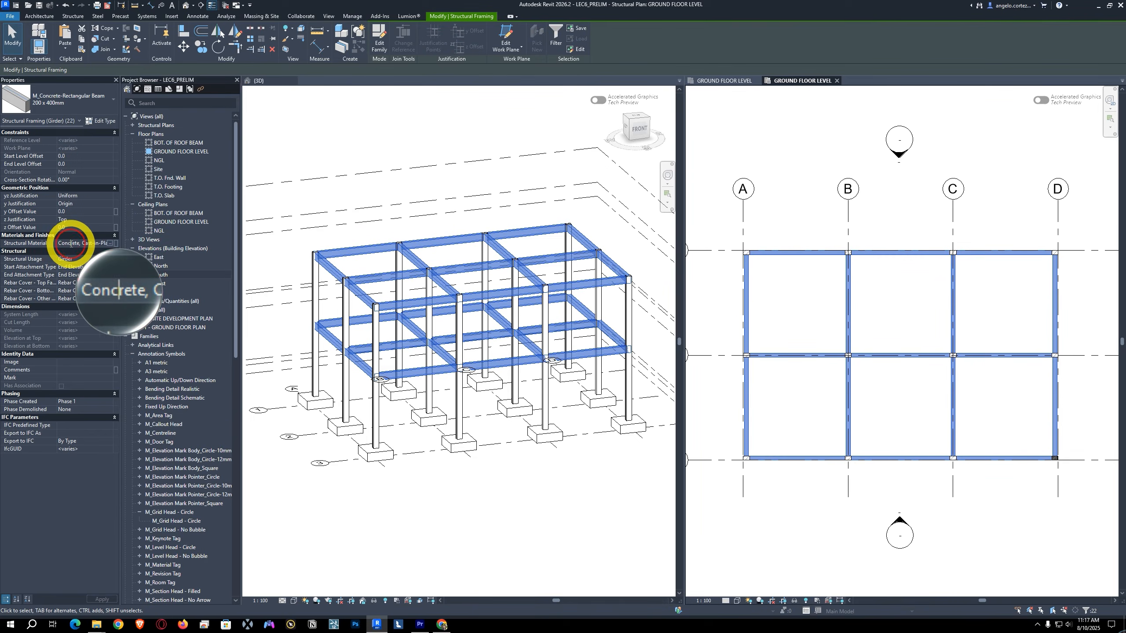
key("ctrl+a")
type("CONCRETE DENSE")
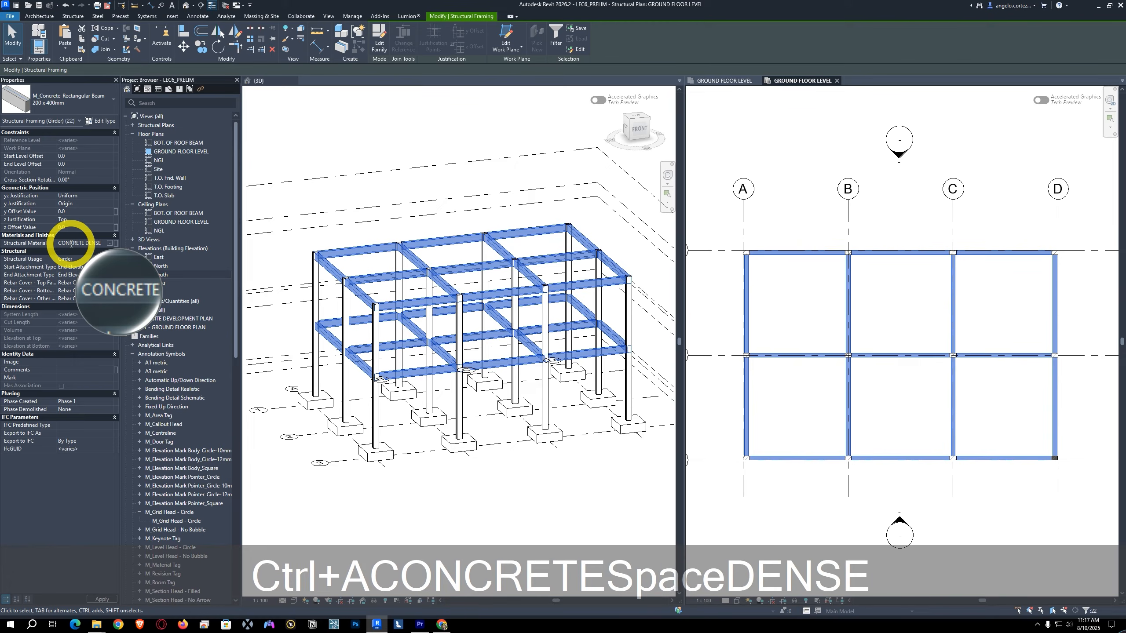
key("Return")
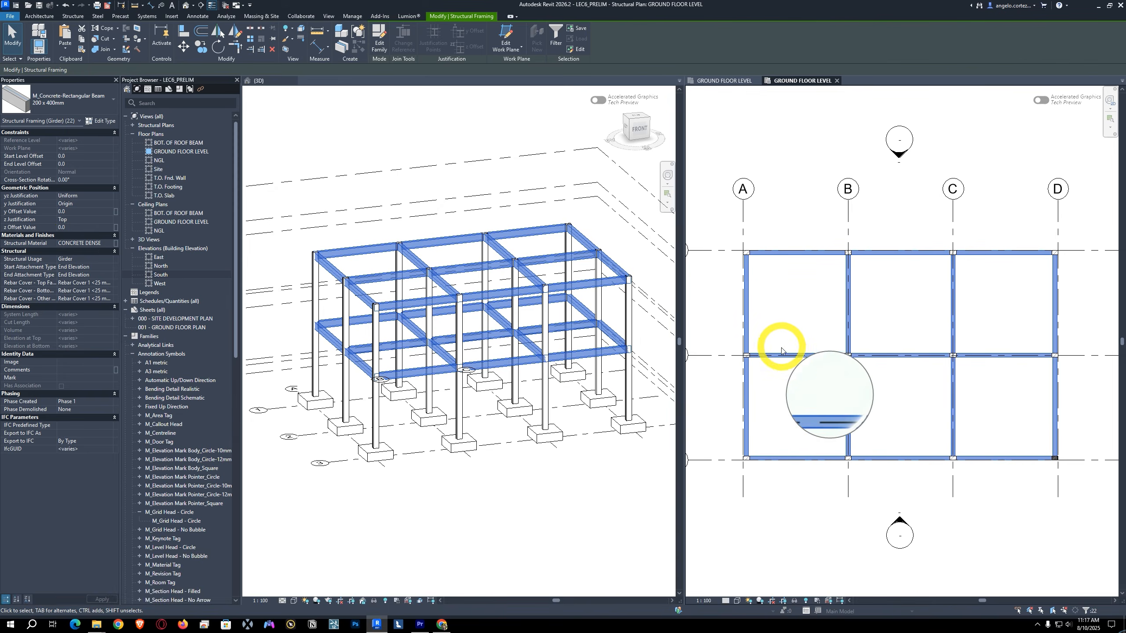
key("Escape")
middle_click_drag(543, 339, 558, 314, "shift")
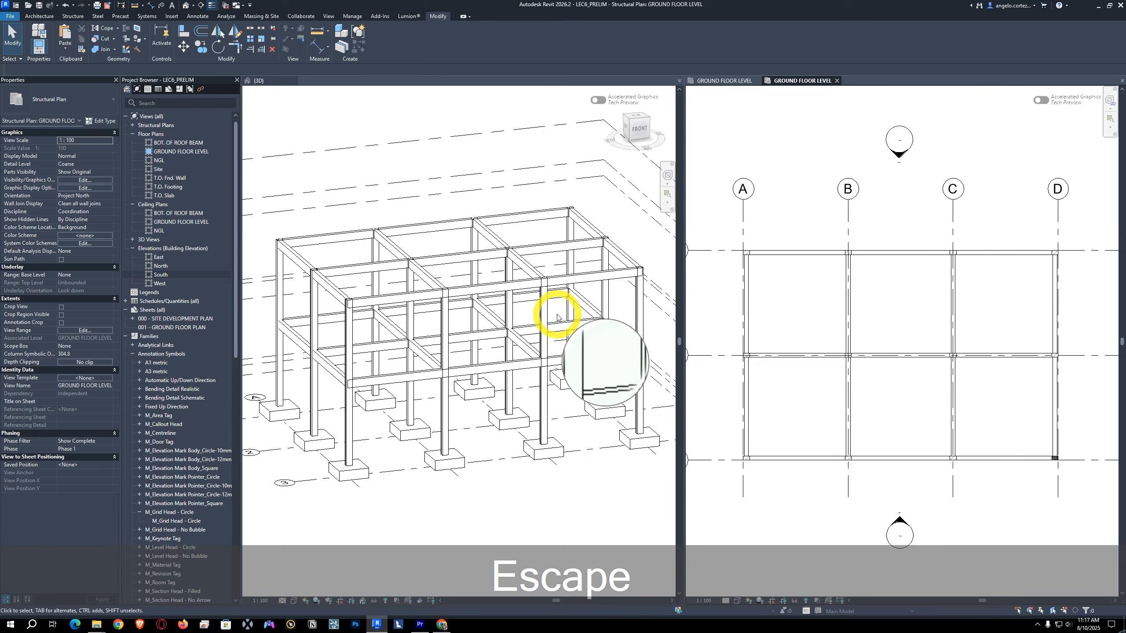
left_click(497, 300)
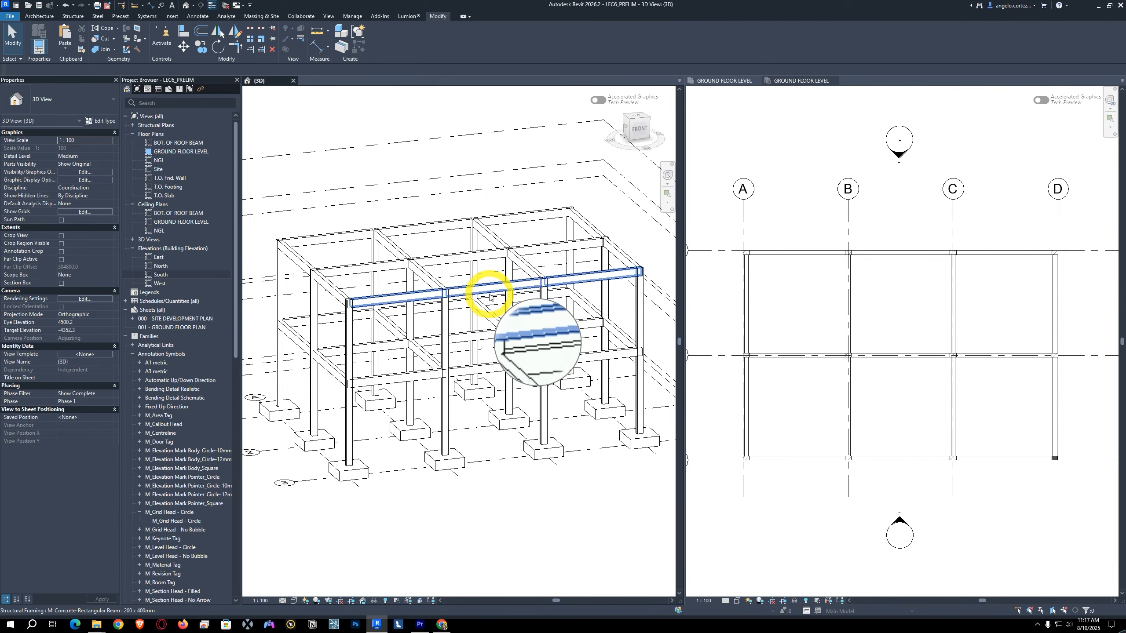
mouse_move(536, 352)
middle_mouse_down("shift")
mouse_move(543, 389)
mouse_move(509, 352)
mouse_move(521, 374)
mouse_move(519, 352)
middle_mouse_up("shift")
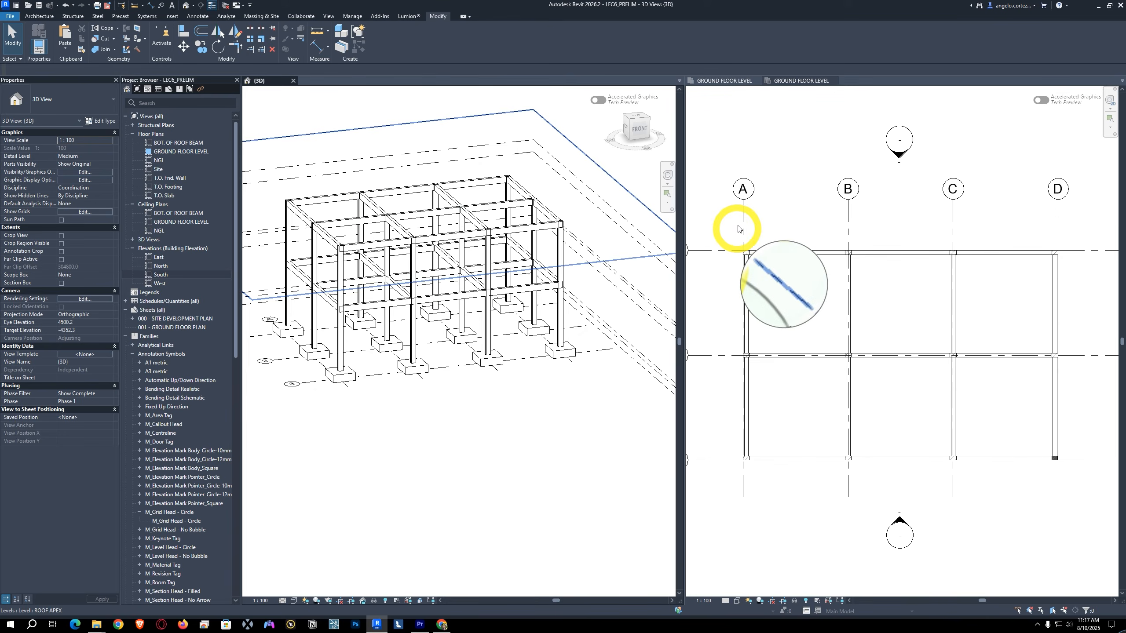
Step: Start a roof by footprint using a rectangular boundary
left_click(39, 16)
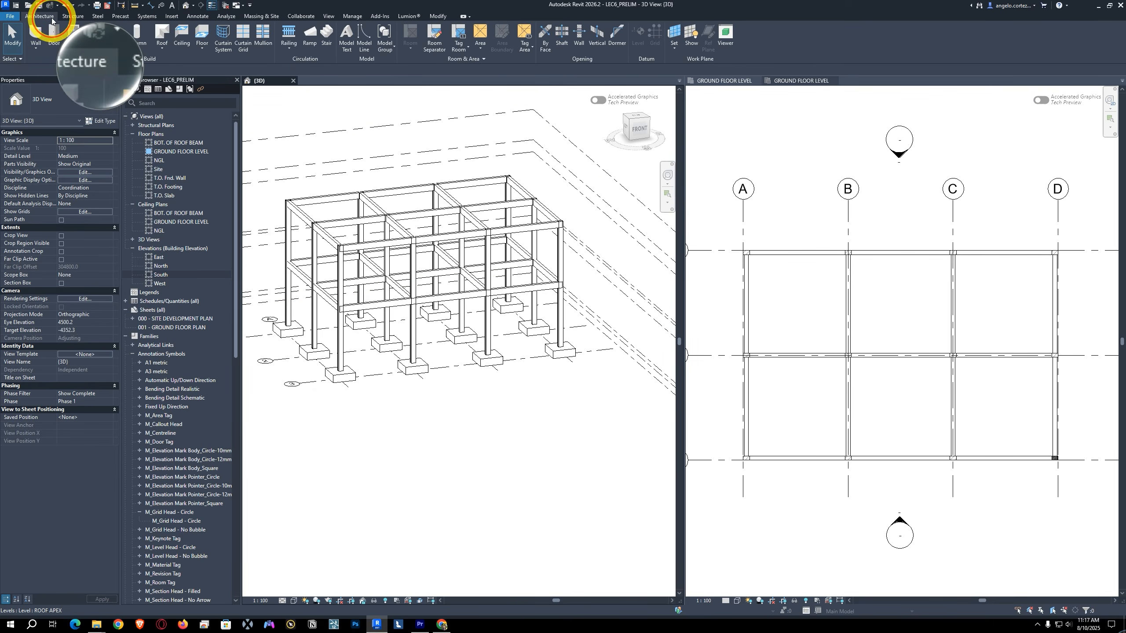
left_click(163, 32)
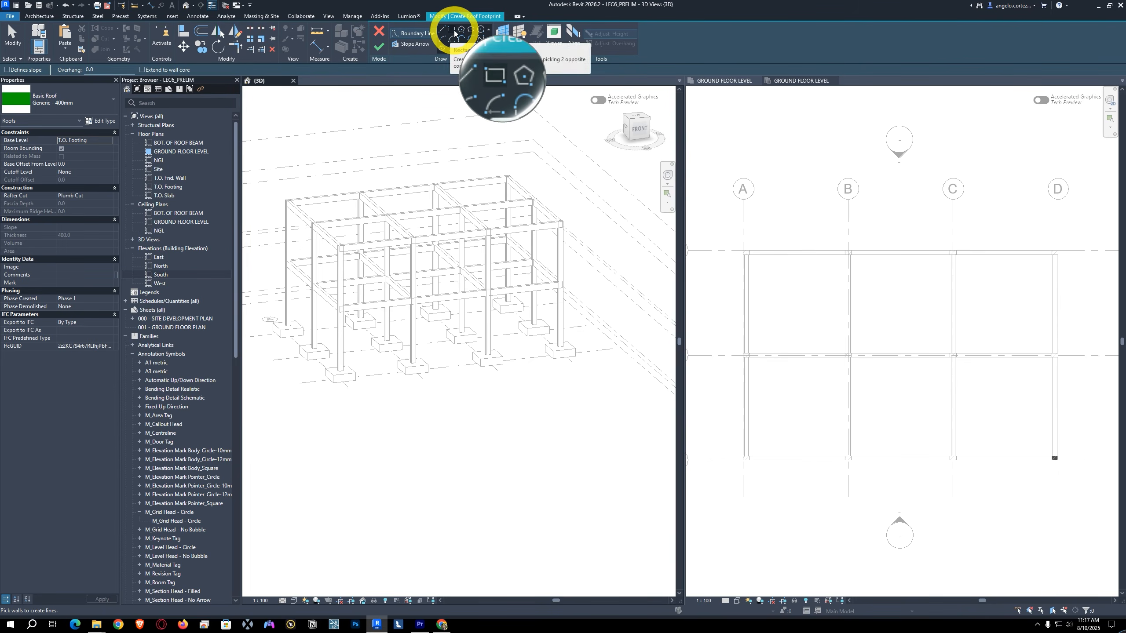
left_click(451, 31)
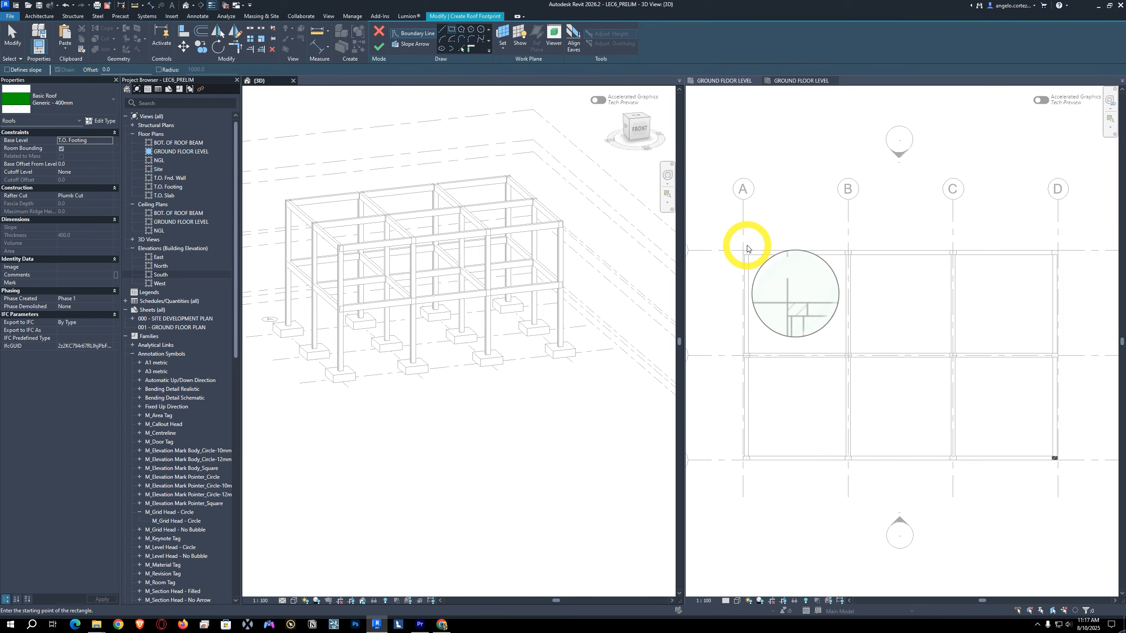
Step: Try a rectangular roof boundary with no offset between the opposite outer frame corners at grids A and D
left_click(780, 266)
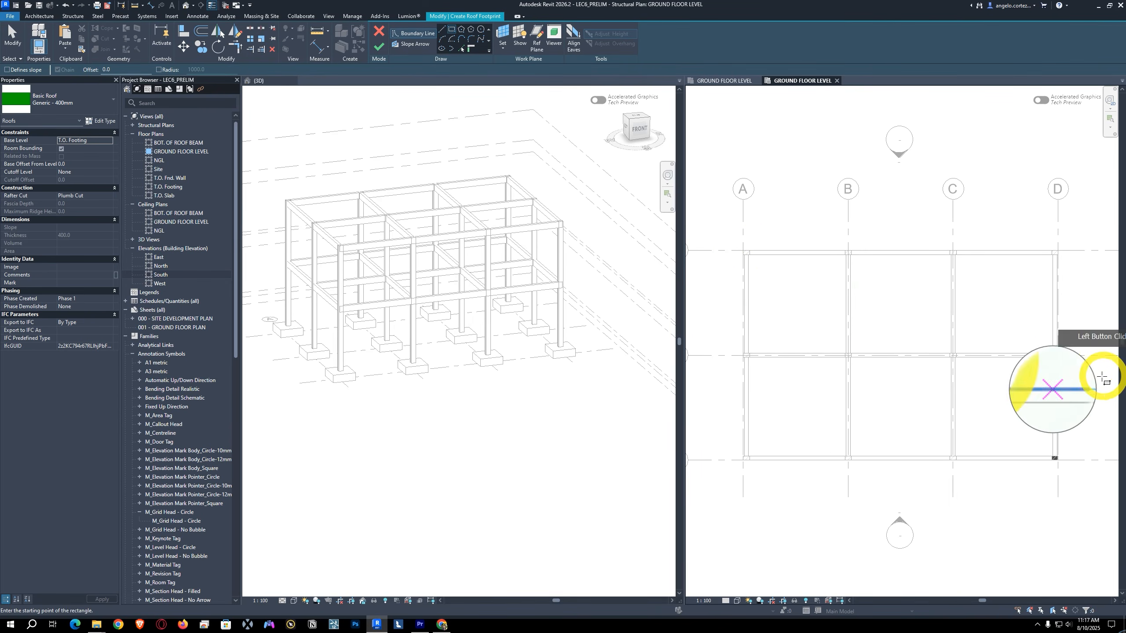
middle_click_drag(1035, 374, 1003, 389)
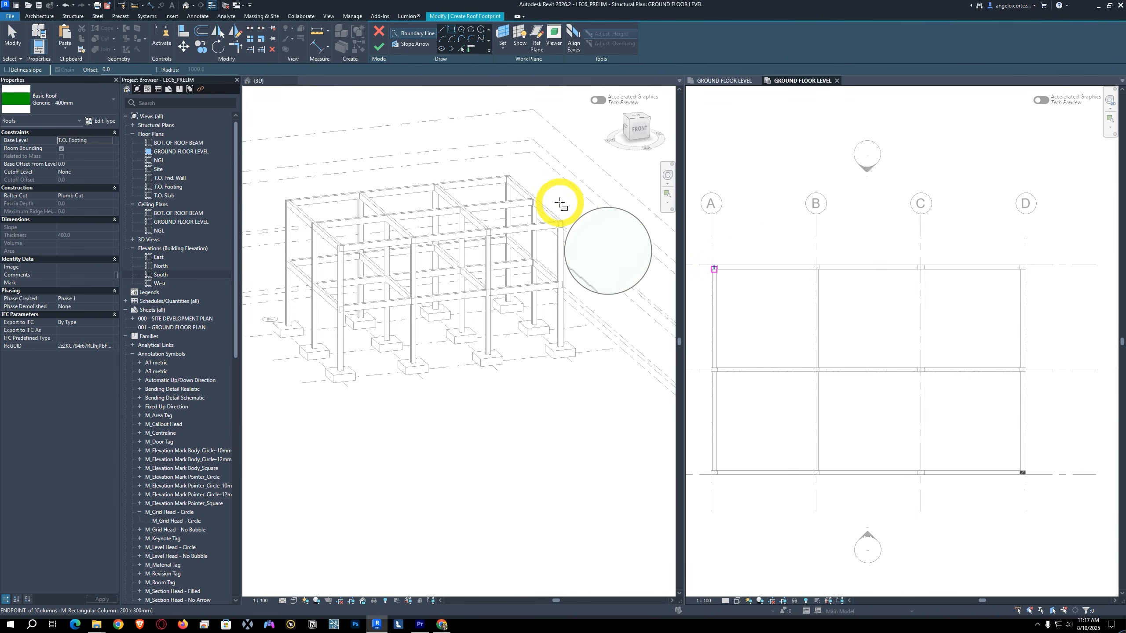
left_click(711, 265)
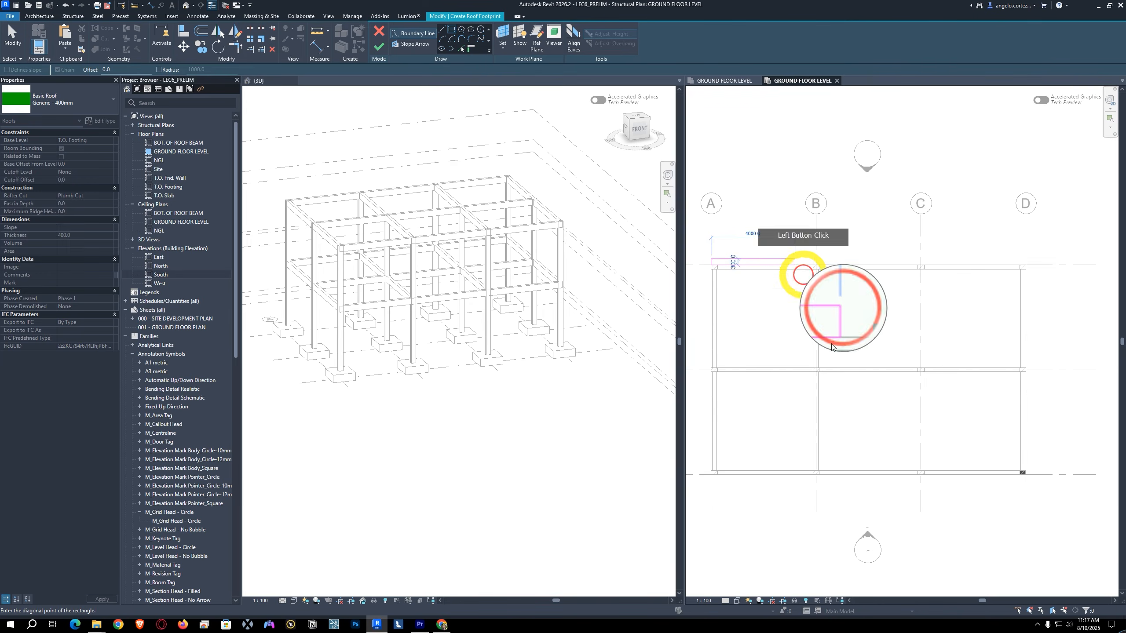
left_click(1024, 474)
middle_click_drag(855, 382, 875, 359)
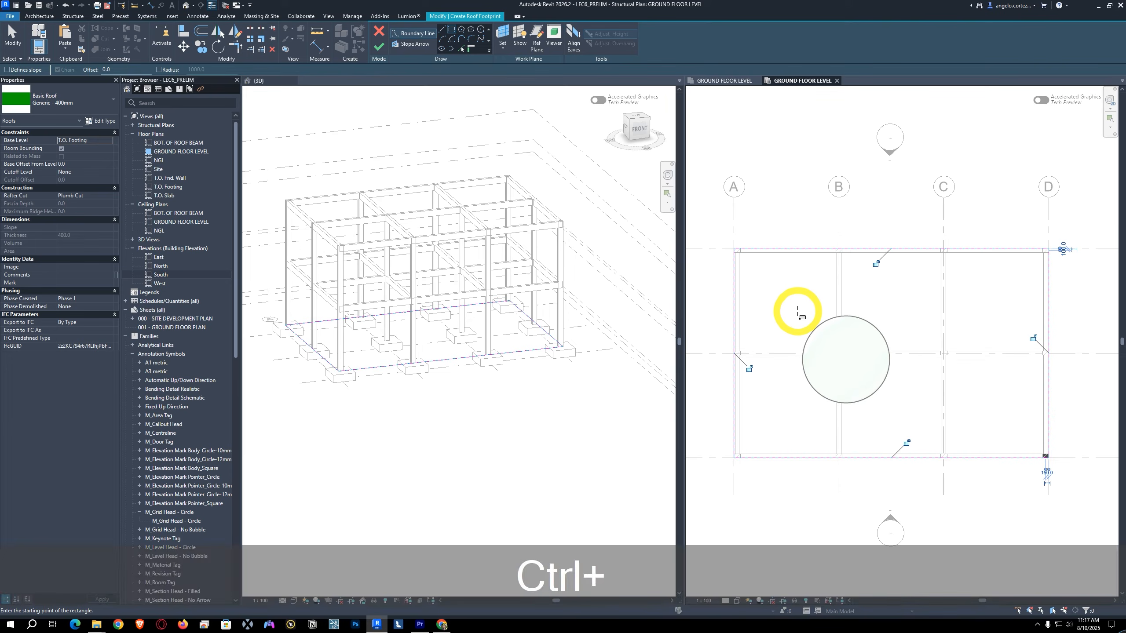
key("Escape")
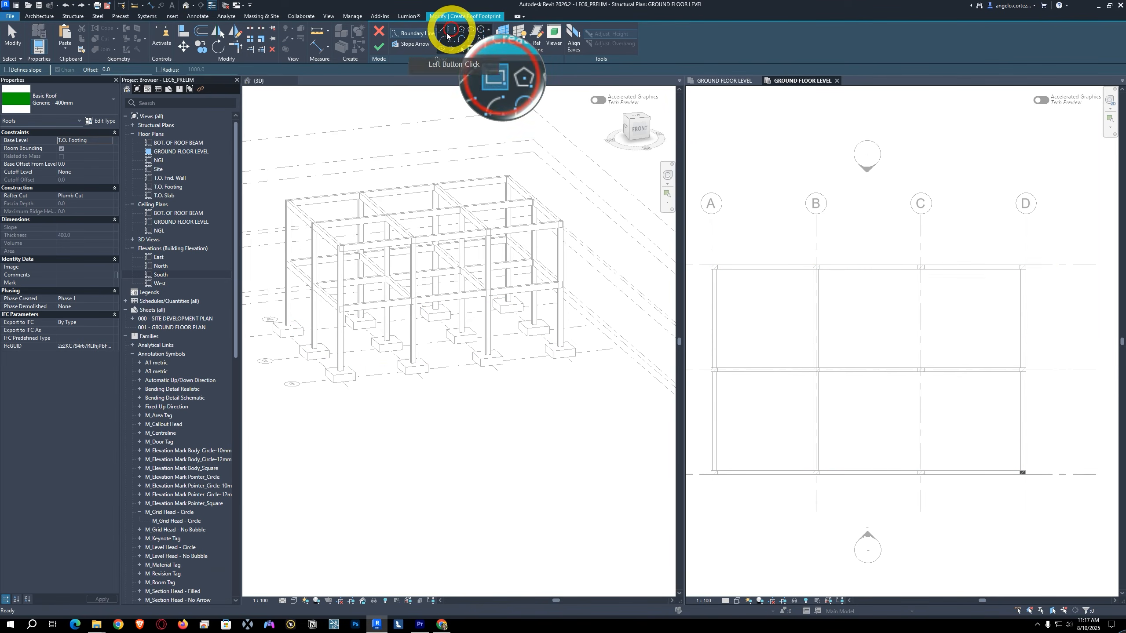
Step: Draw a slope-defining rectangular roof boundary with a 1200 outward offset between the opposite outer frame corners at grids A and D
left_click(109, 69)
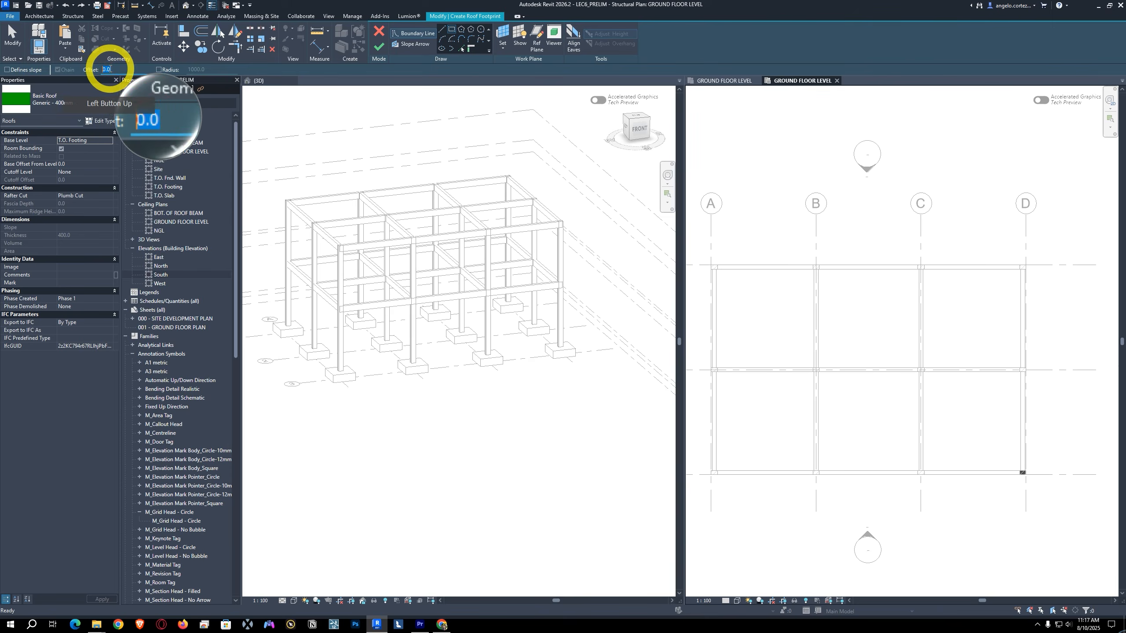
type("12")
key("Return")
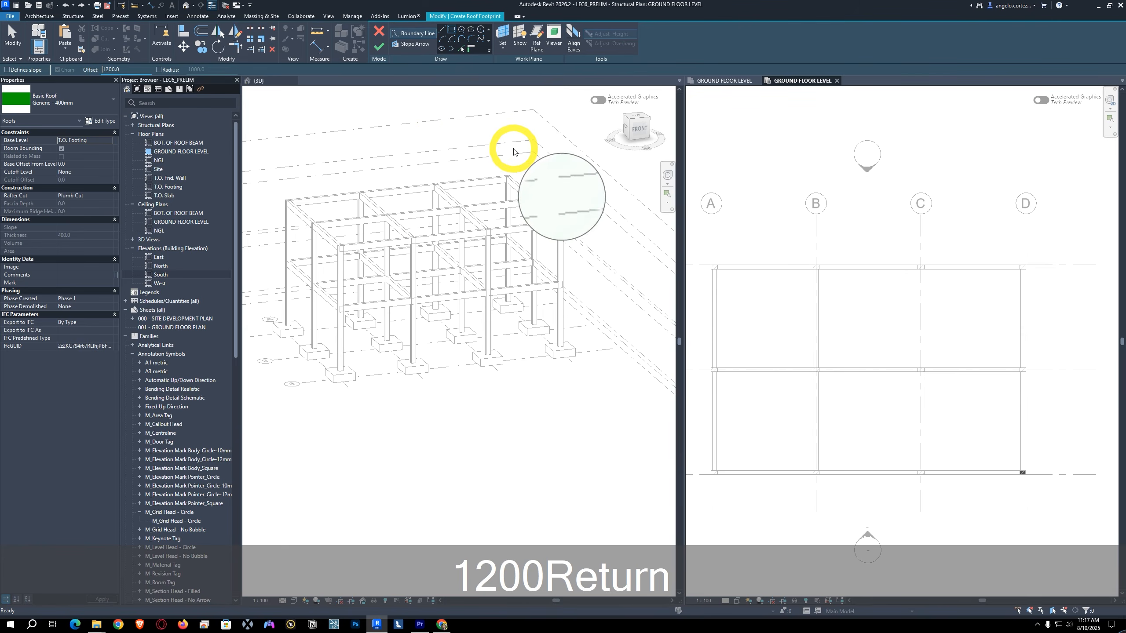
middle_click_drag(723, 277, 738, 258)
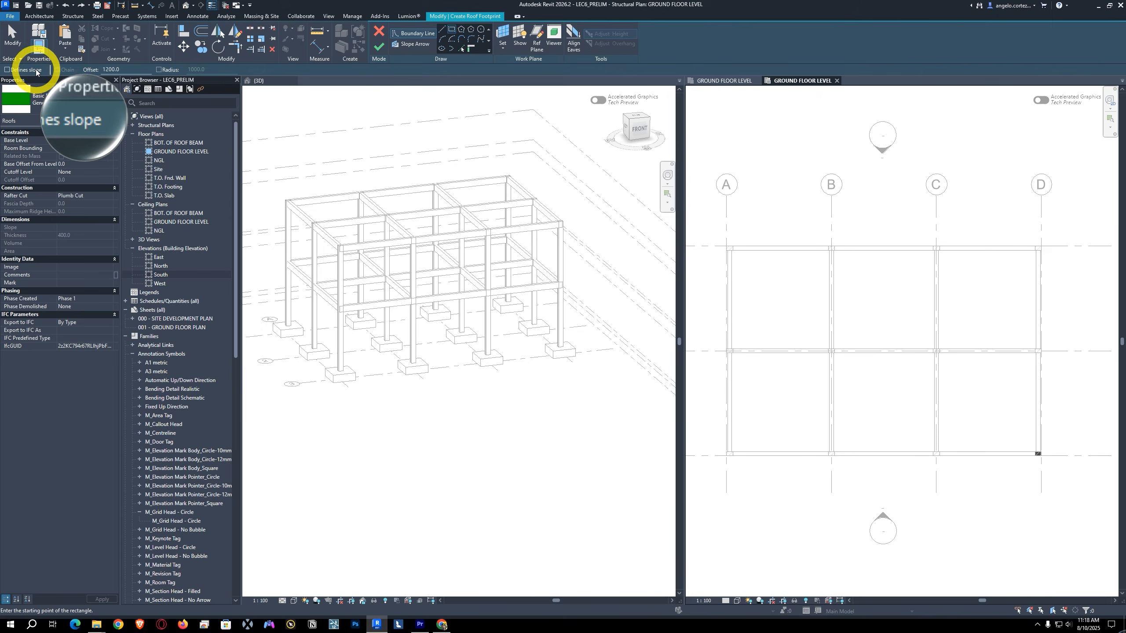
left_click(7, 70)
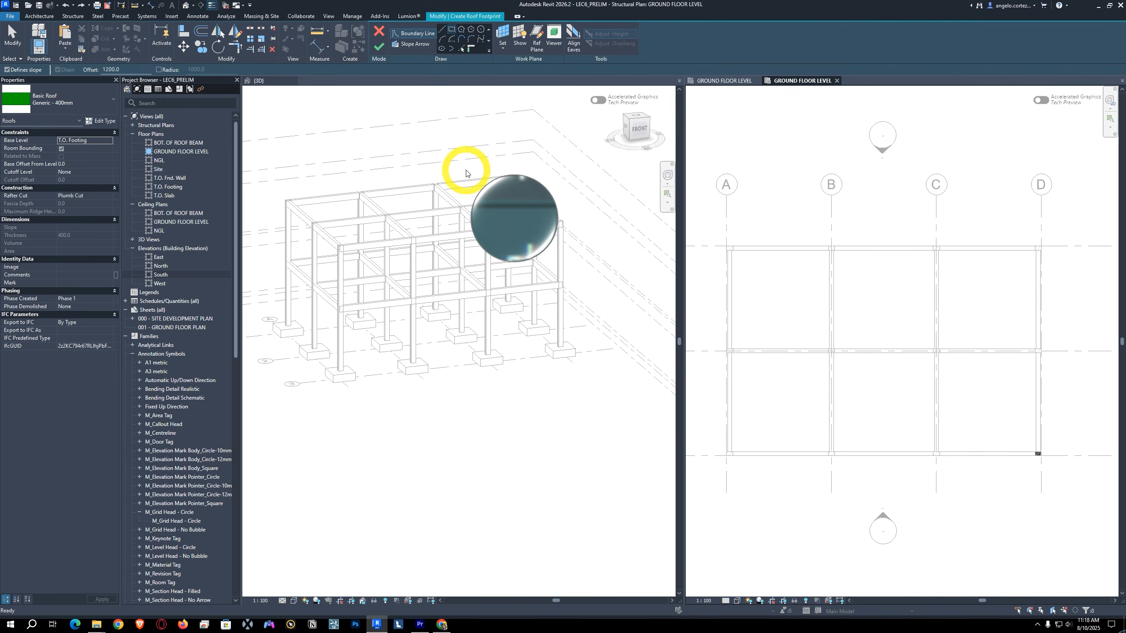
left_click(728, 247)
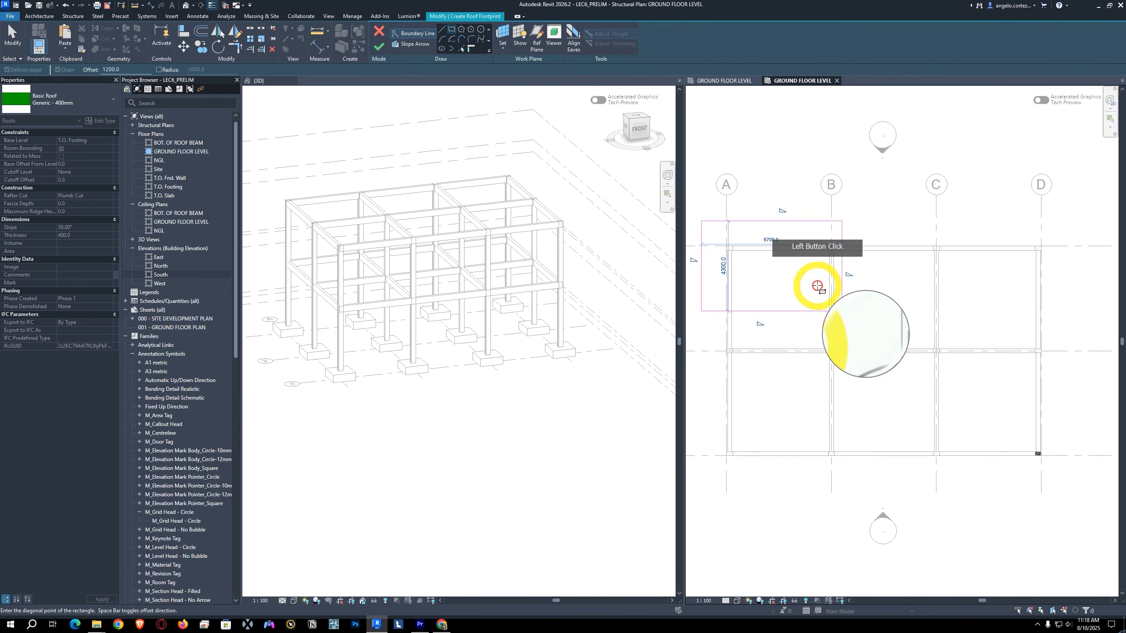
left_click(1040, 456)
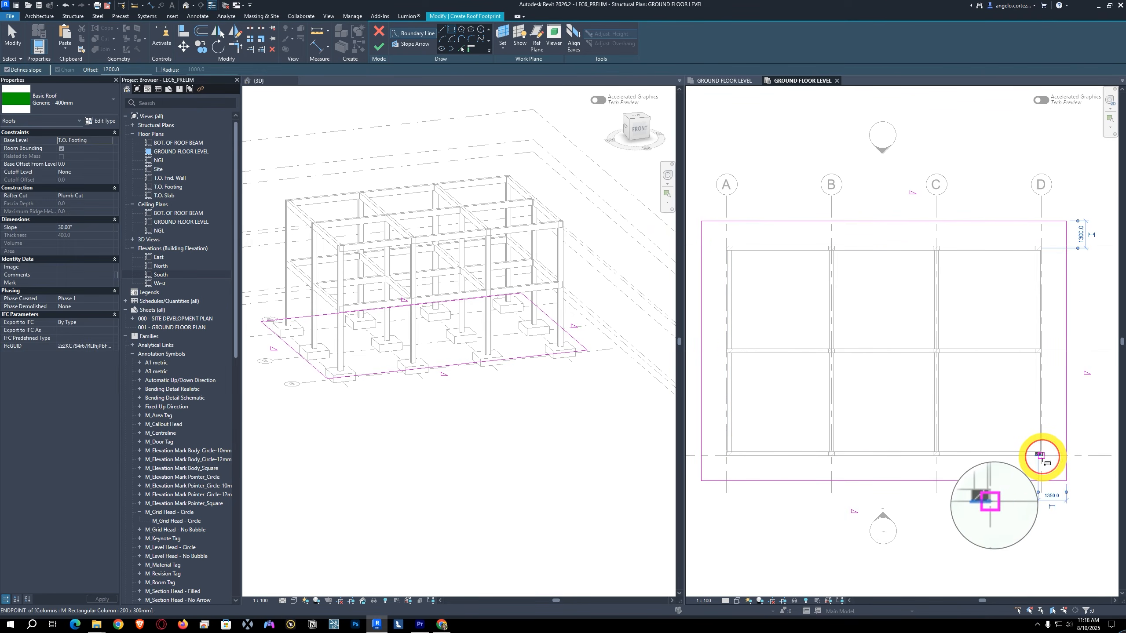
Step: Finish the roof footprint sketch and set the roof's base level to BOT. OF ROOF BEAM
scroll(920, 465, "down", 3)
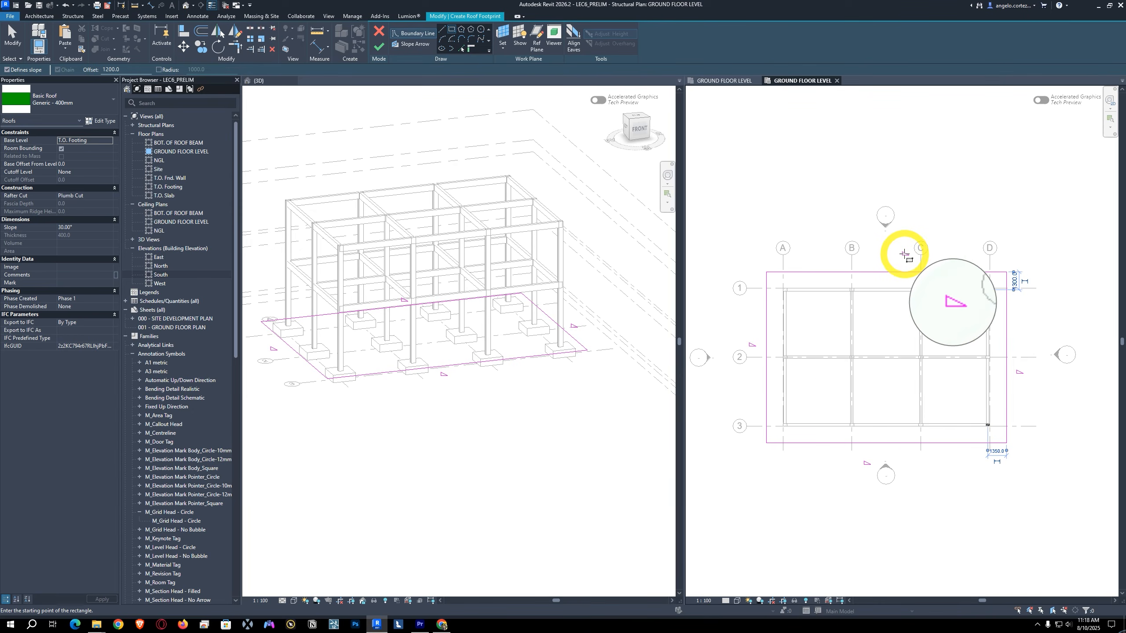
left_click(377, 47)
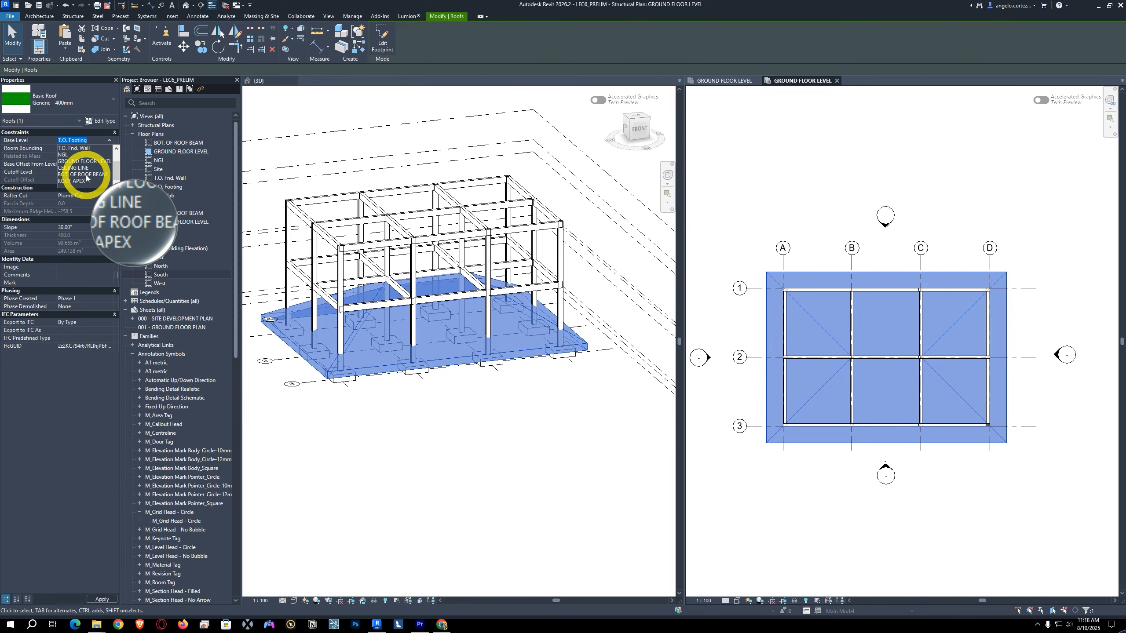
left_click(86, 178)
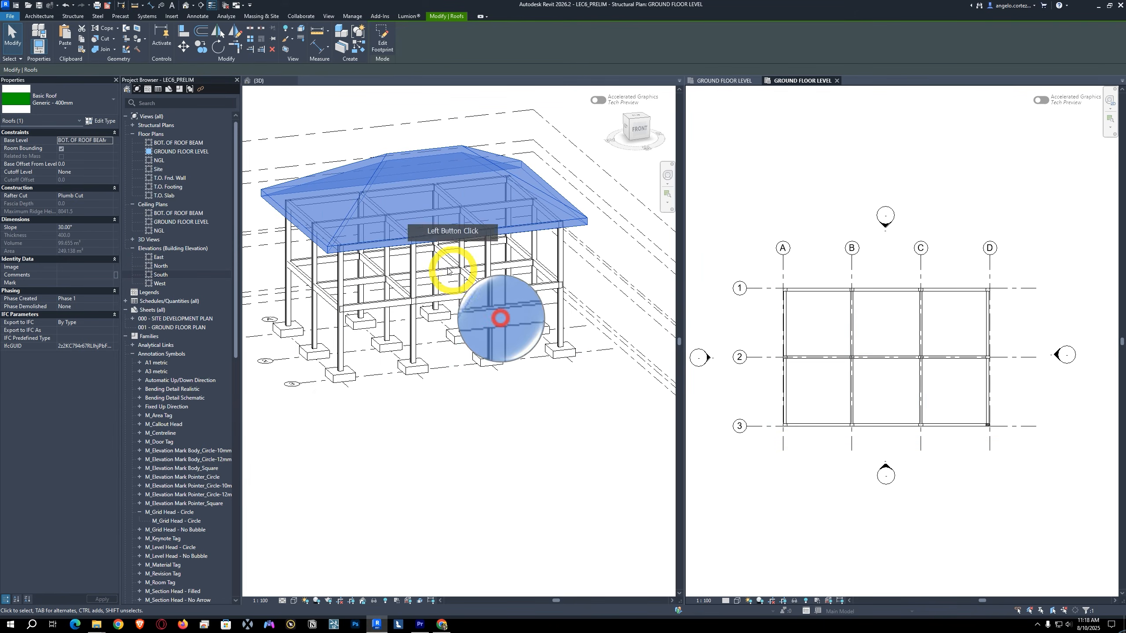
key("Escape")
middle_click_drag(485, 178, 402, 249, "shift")
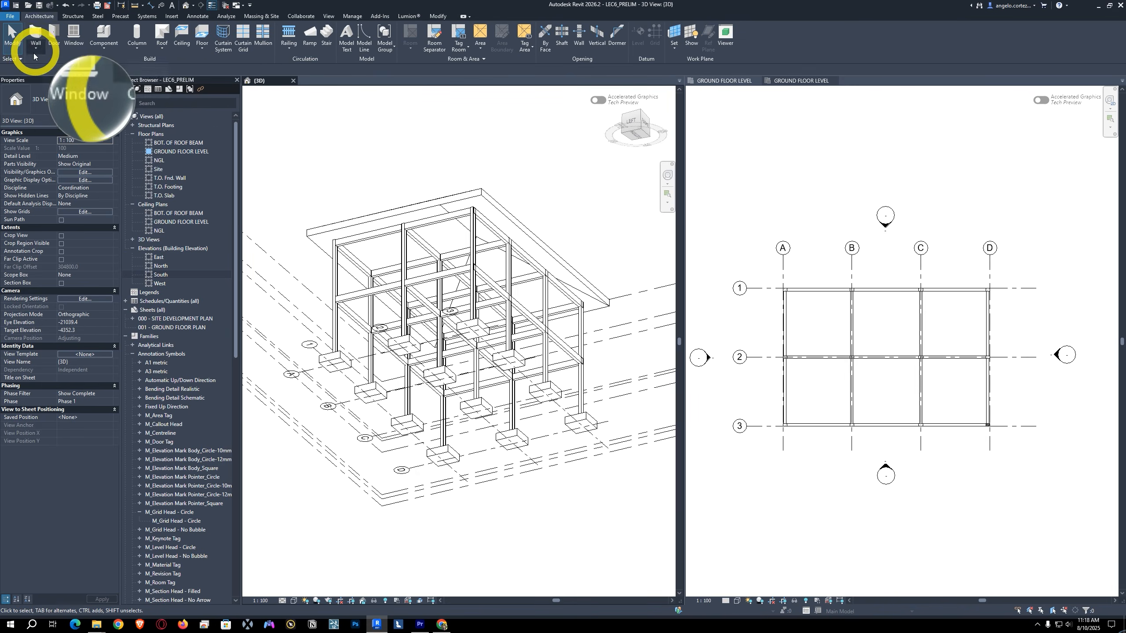
Step: Sketch a rectangular ceiling boundary with a 1200 outward offset between the outer frame corners at grids A-1 and D-3
left_click(185, 45)
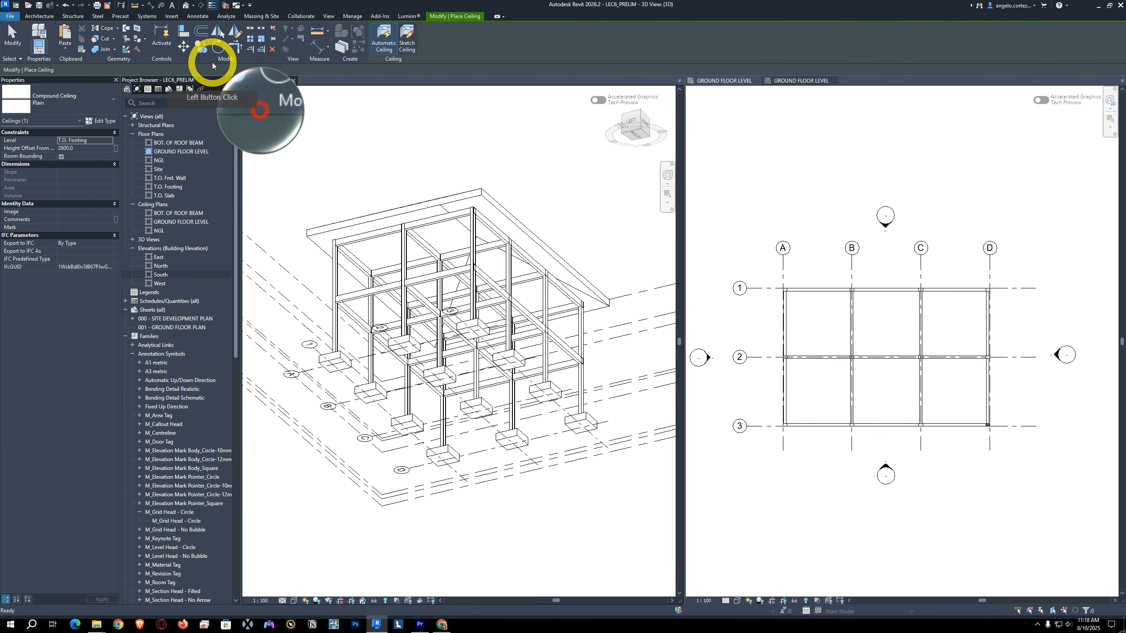
left_click(414, 43)
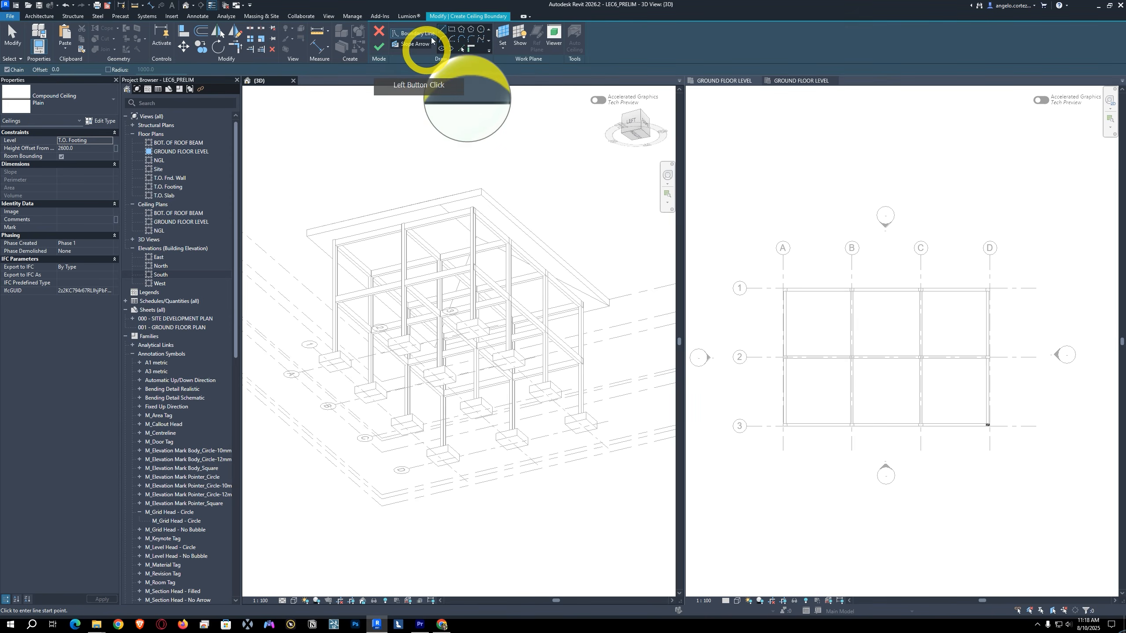
left_click(451, 29)
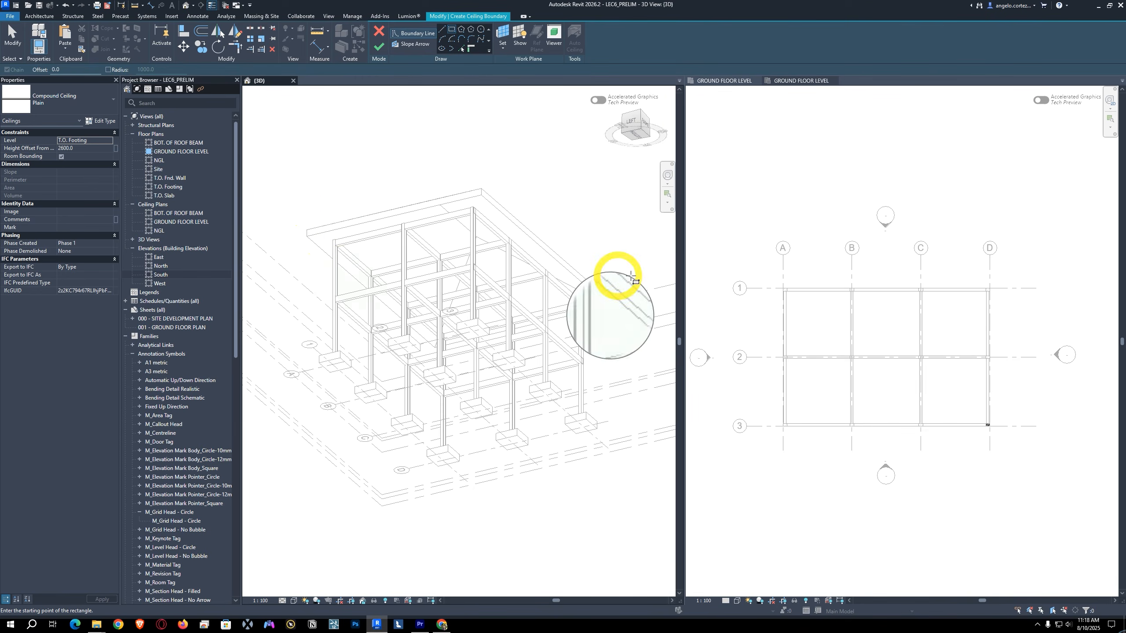
left_click(779, 309)
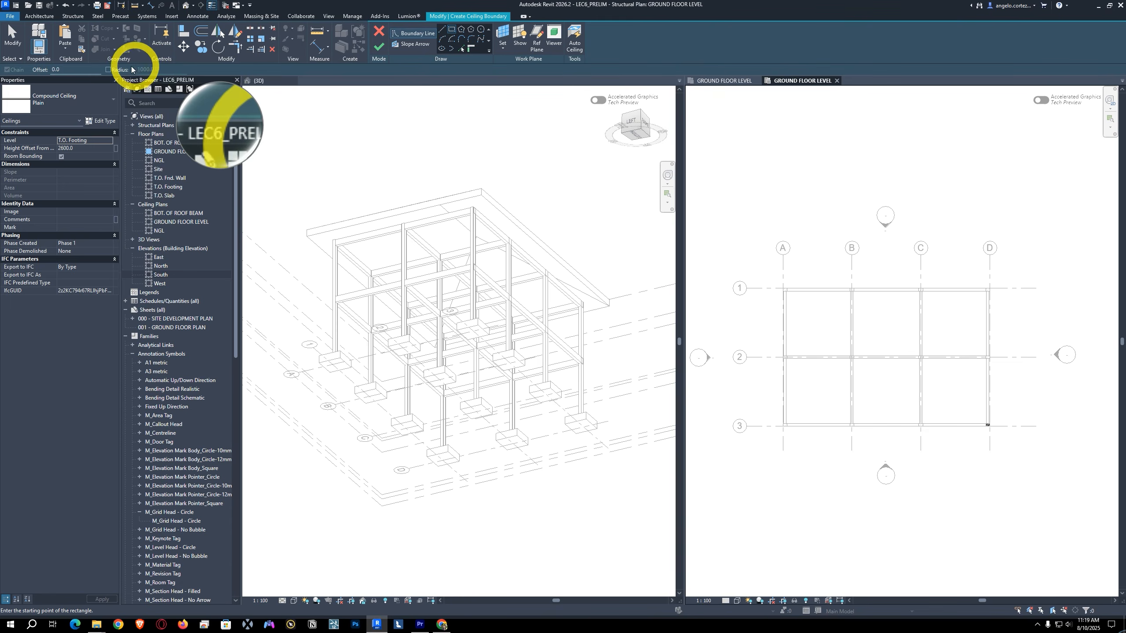
left_click(70, 69)
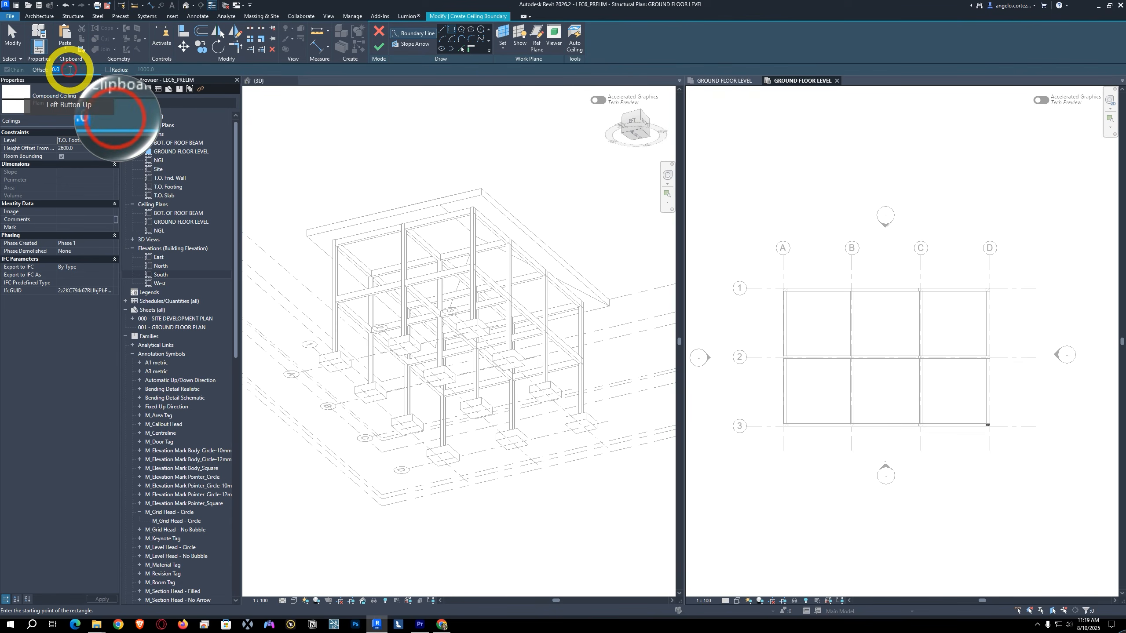
type("1")
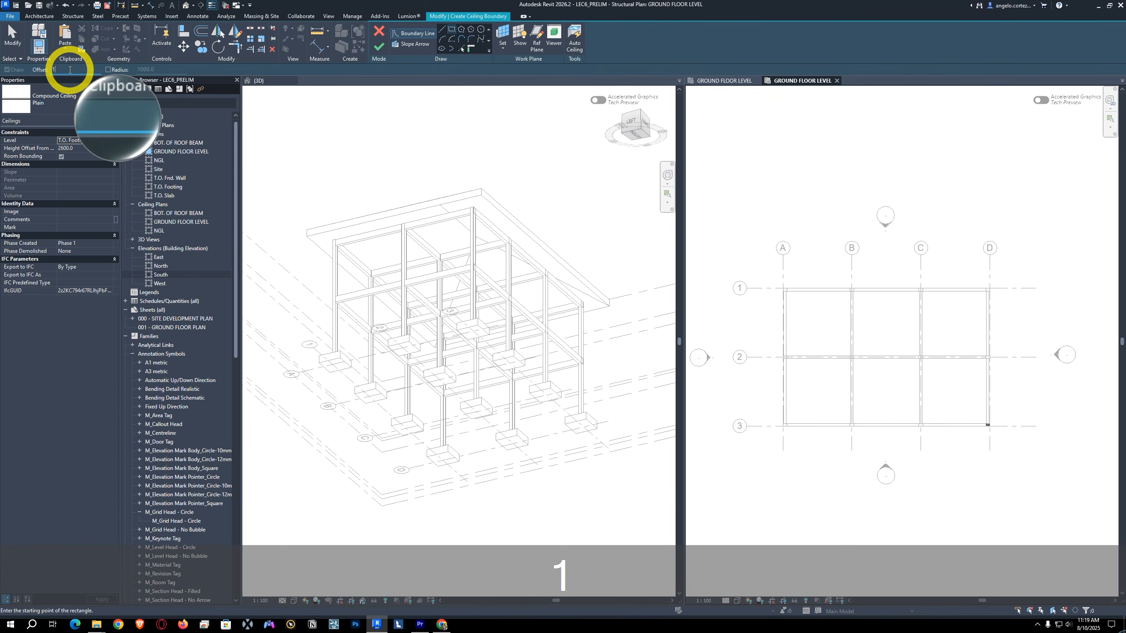
type("200")
key("Return")
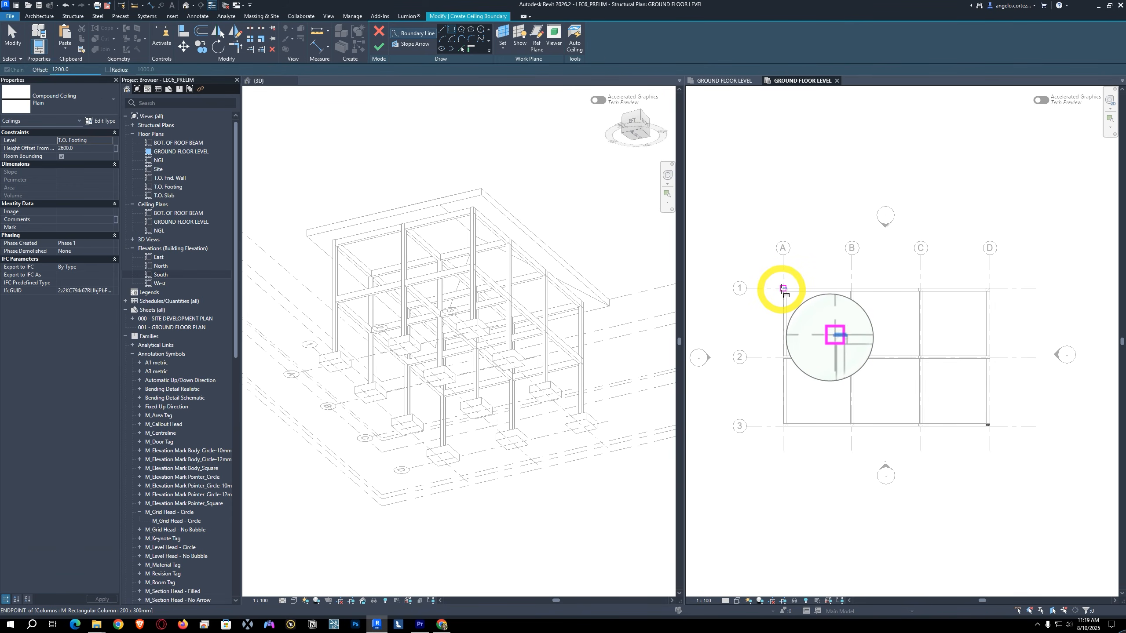
left_click(783, 288)
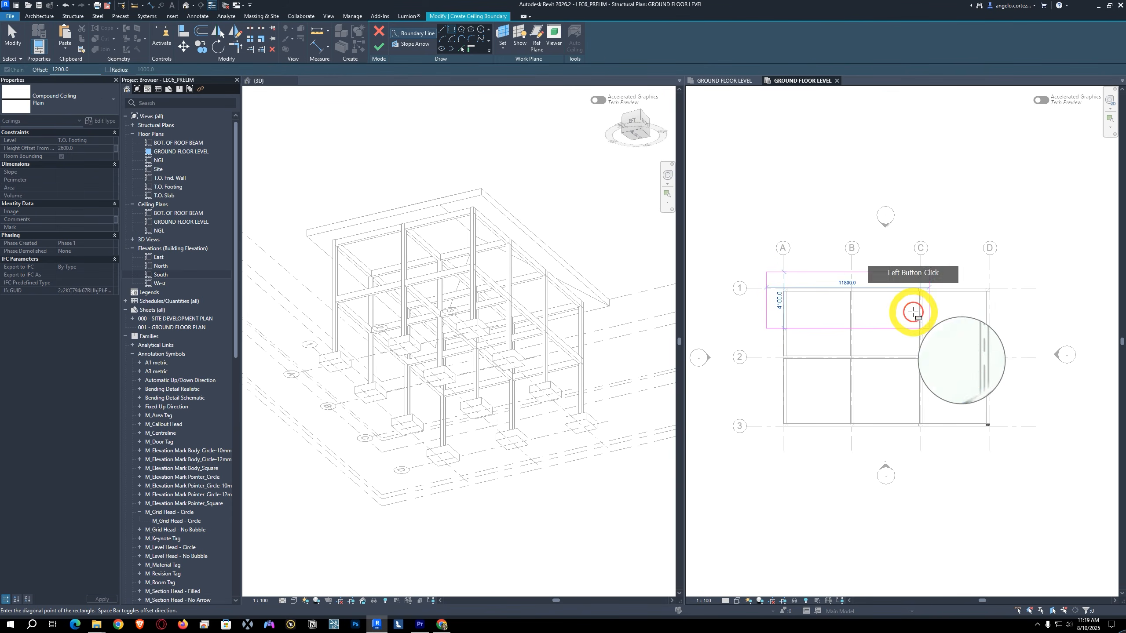
left_click(989, 426)
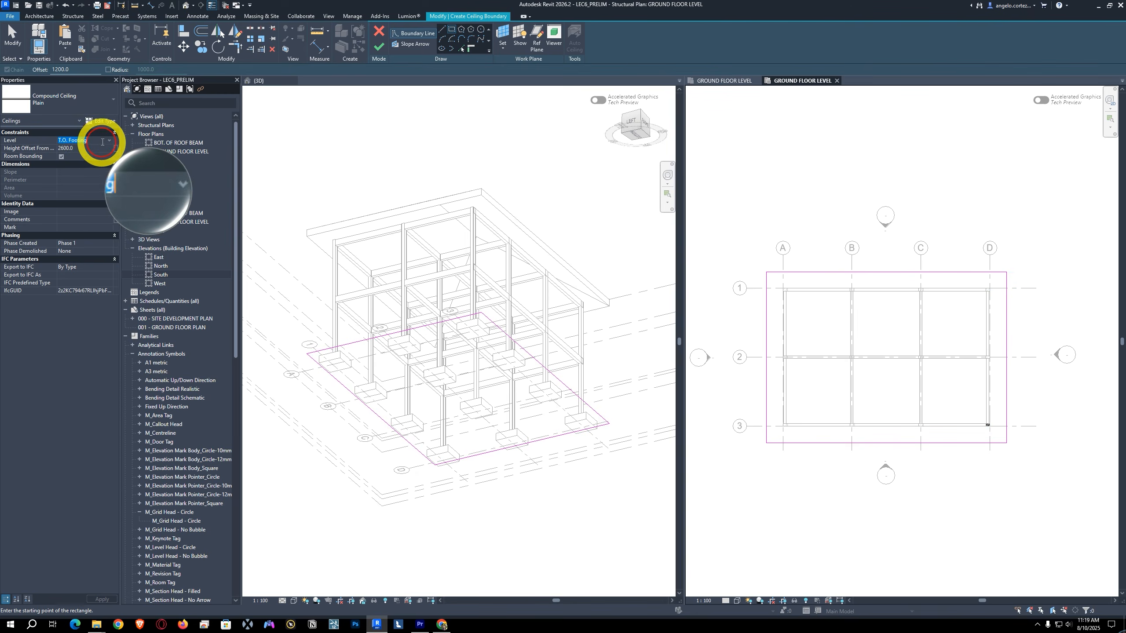
Step: Set the ceiling's level to BOT. OF ROOF BEAM with a height offset of 0 and finish its sketch
scroll(83, 173, "down", 1)
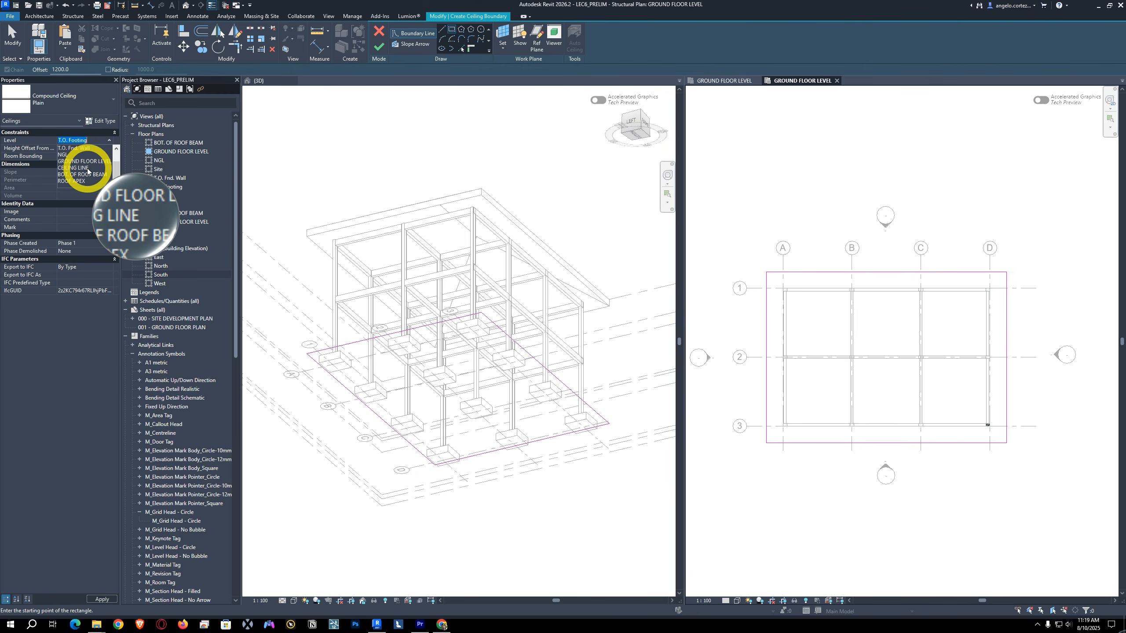
left_click(83, 176)
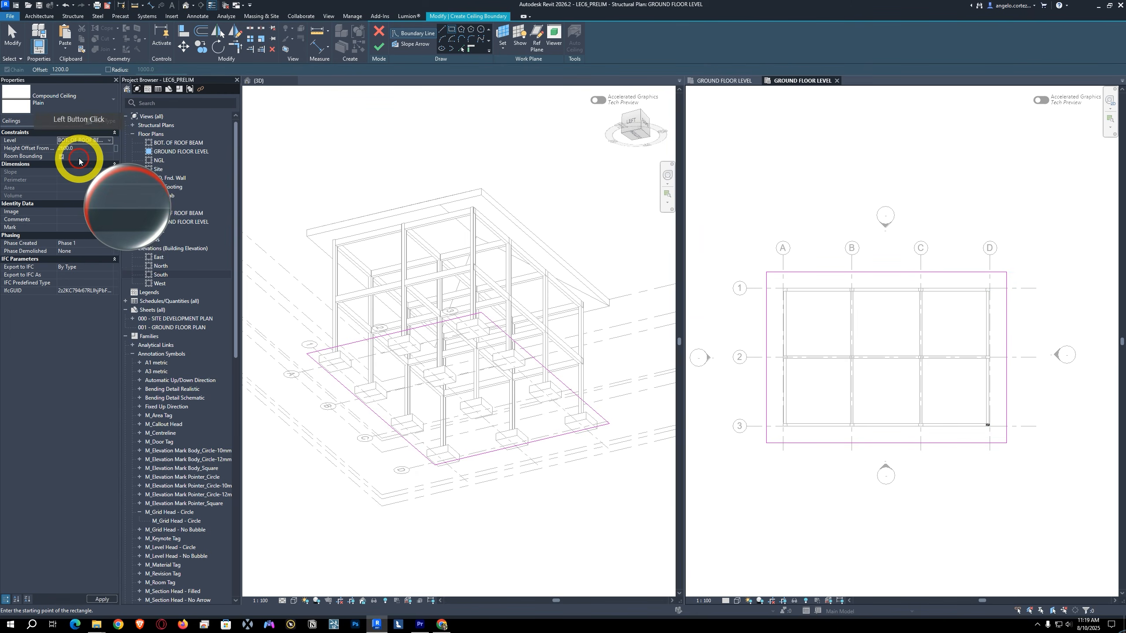
left_click(77, 149)
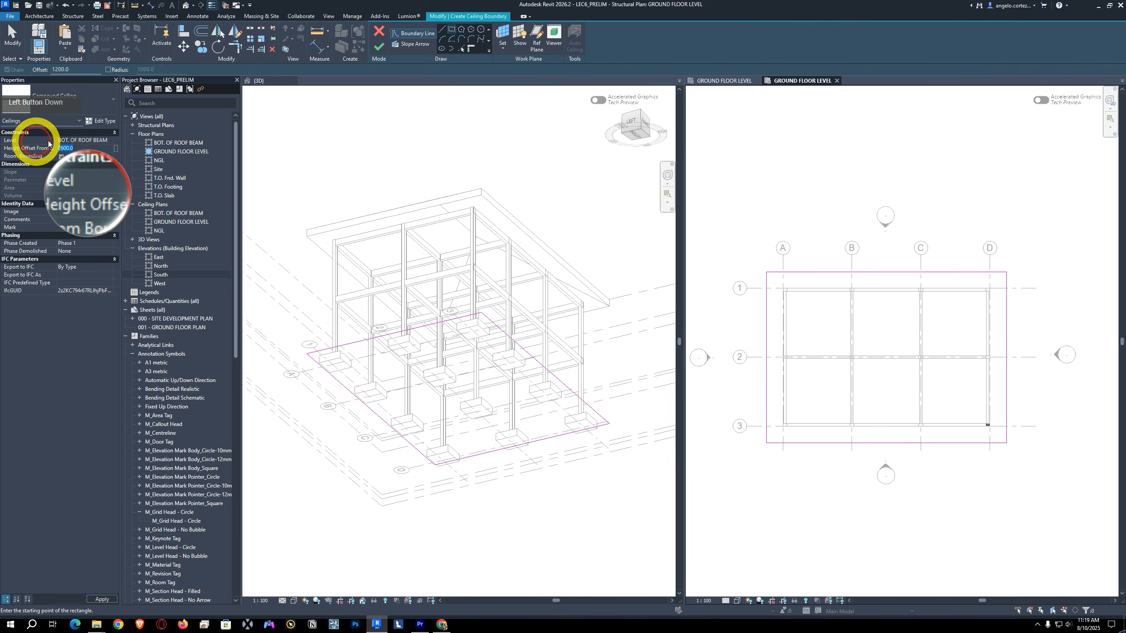
double_click(63, 149)
type("0")
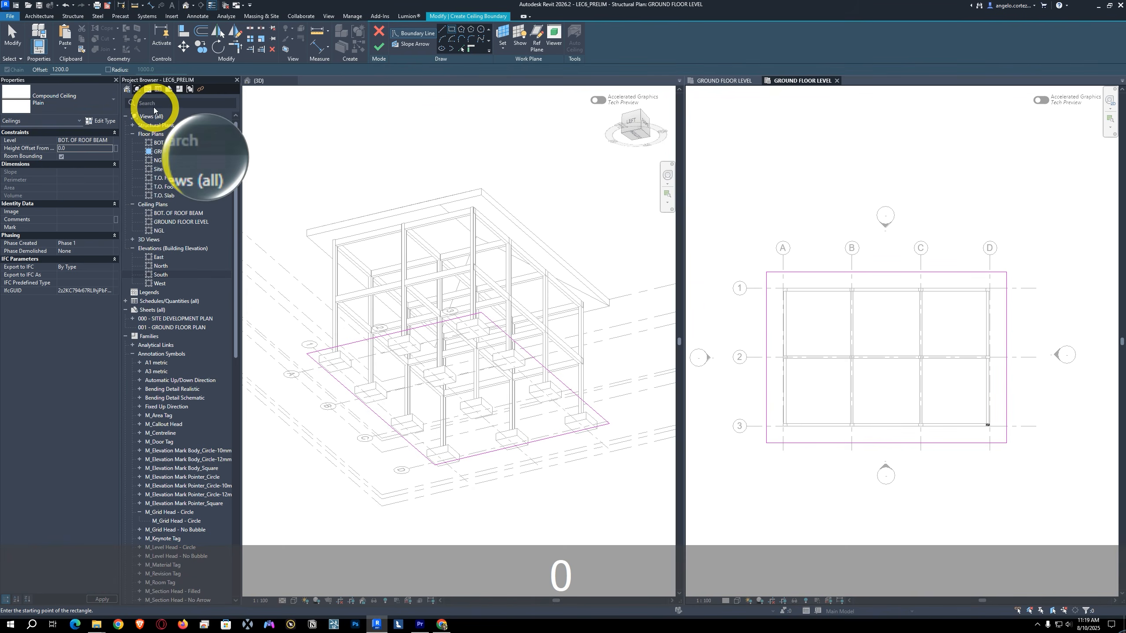
left_click(379, 46)
left_click(655, 179)
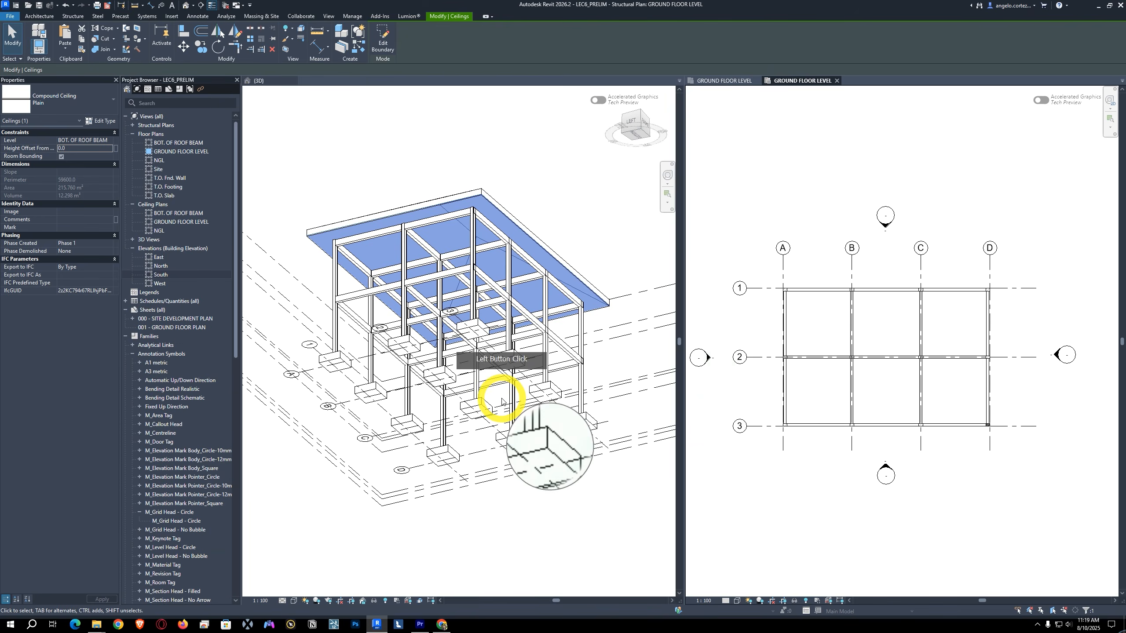
key("Escape")
Step: Examine how the roof and ceiling sit on the frame from below and from above in 3D
middle_click_drag(452, 269, 384, 219, "shift")
scroll(375, 248, "up", 4)
scroll(388, 286, "down", 2)
middle_click_drag(388, 286, 439, 257, "shift")
scroll(443, 257, "down", 2)
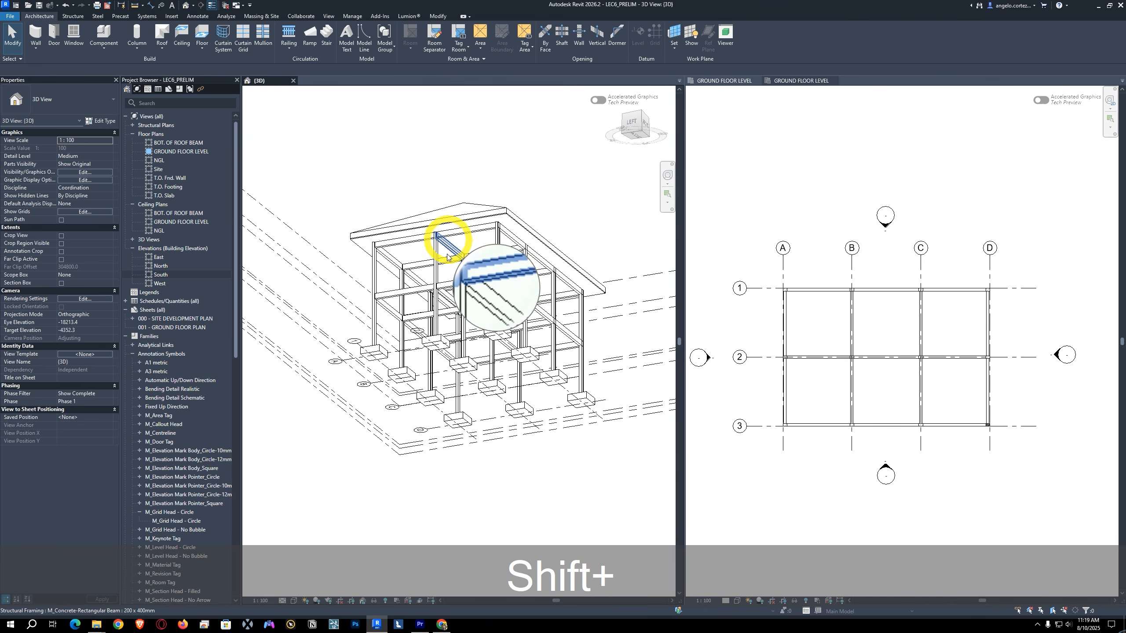
middle_click_drag(560, 202, 510, 334, "shift")
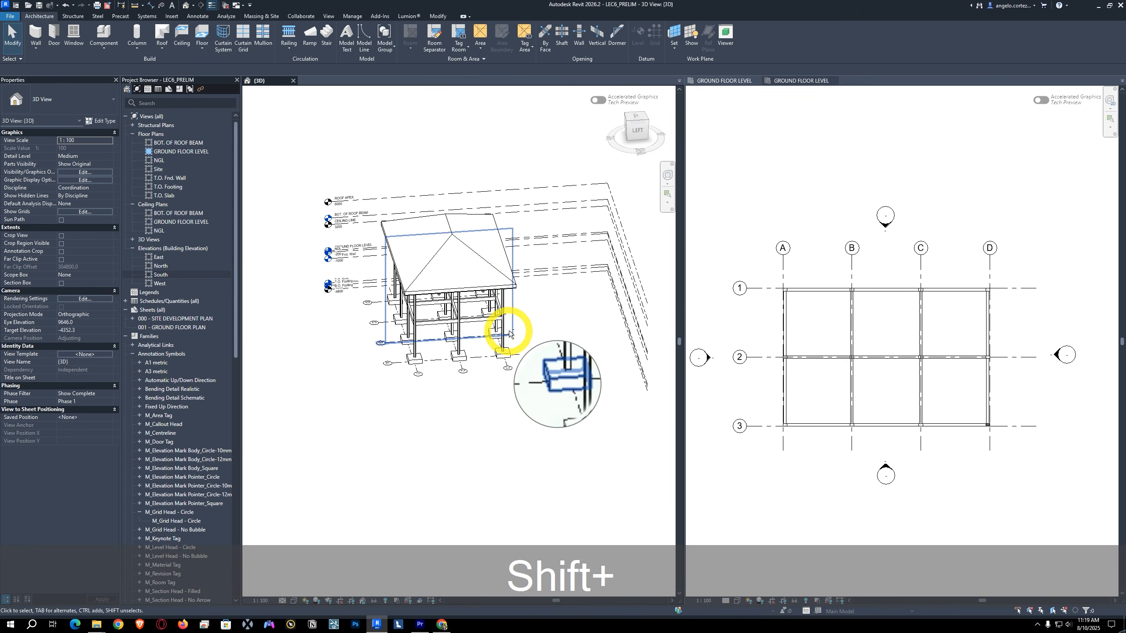
scroll(541, 310, "up", 5)
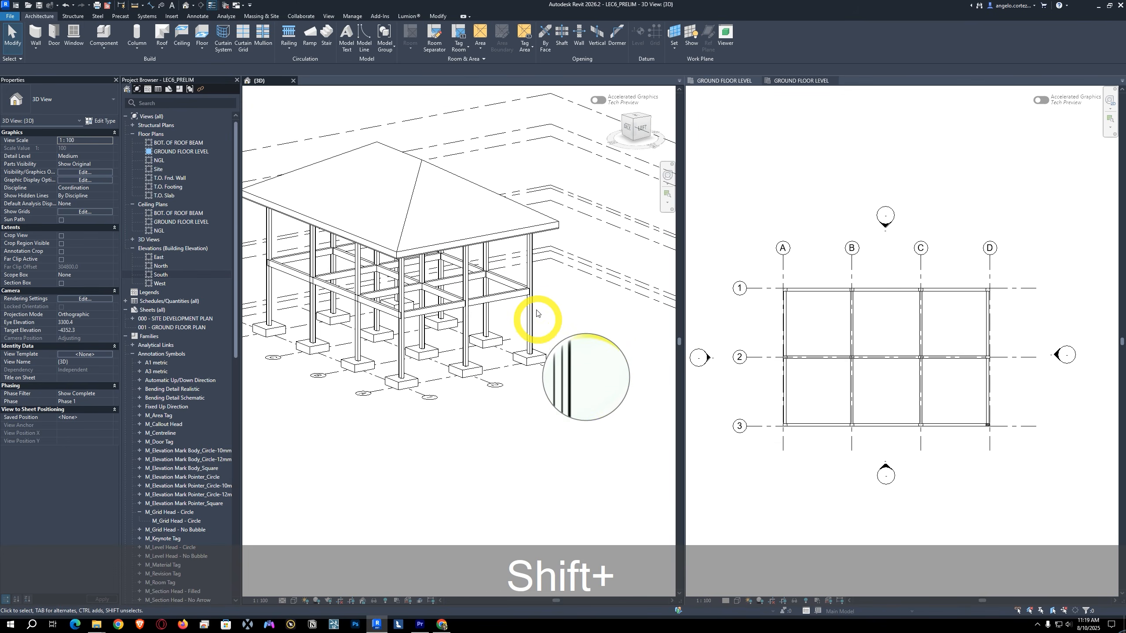
middle_click_drag(523, 294, 515, 288, "shift")
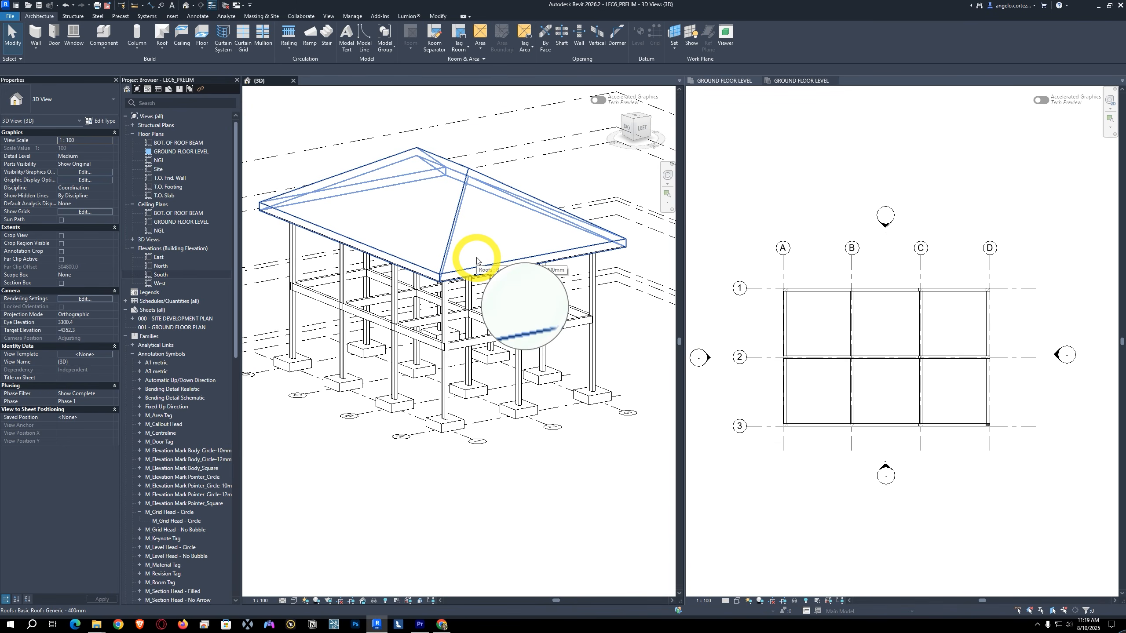
Step: Edit the roof footprint so only the edge beyond grid 3 defines a slope, and finish the sketch
left_click(474, 244)
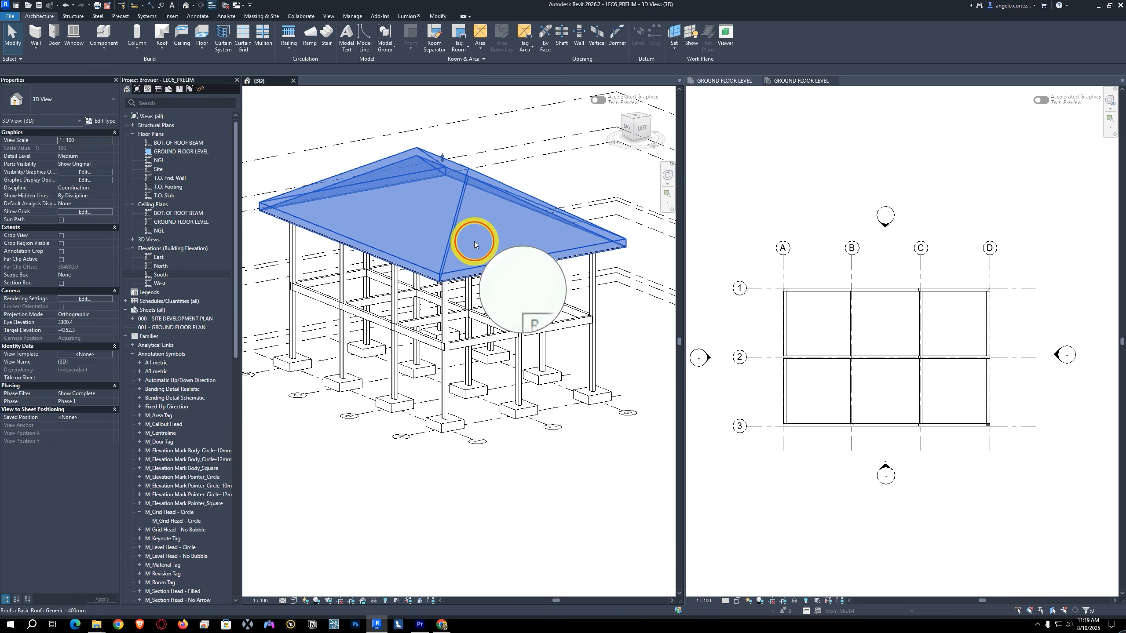
double_click(445, 218)
middle_click_drag(442, 232, 479, 272)
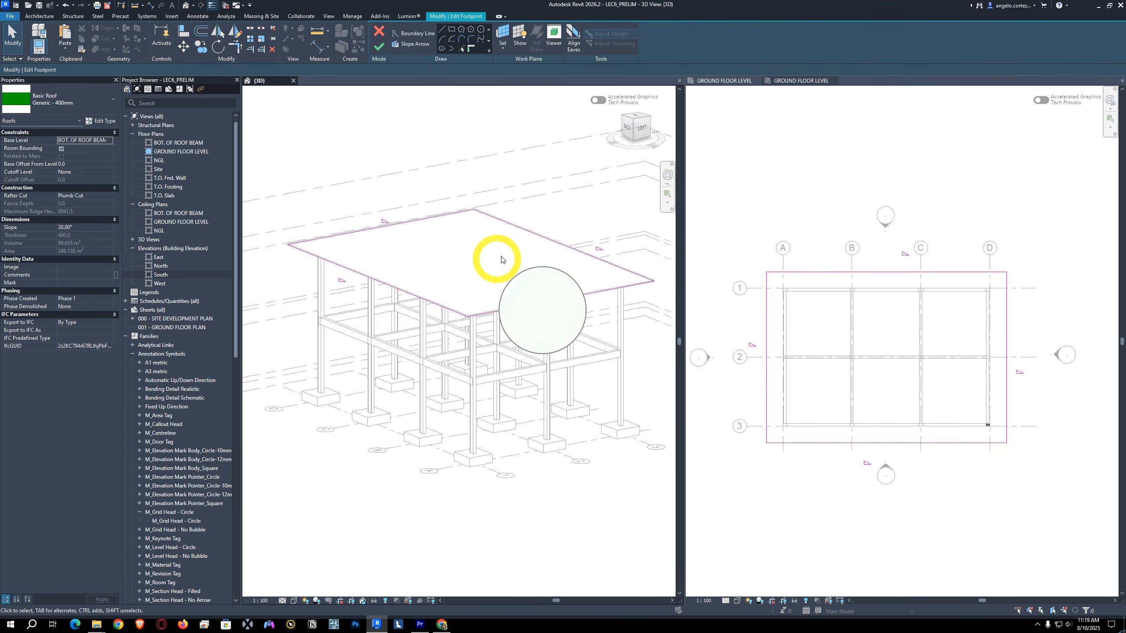
mouse_move(573, 178)
left_mouse_down()
mouse_move(430, 319)
mouse_move(375, 348)
left_mouse_up()
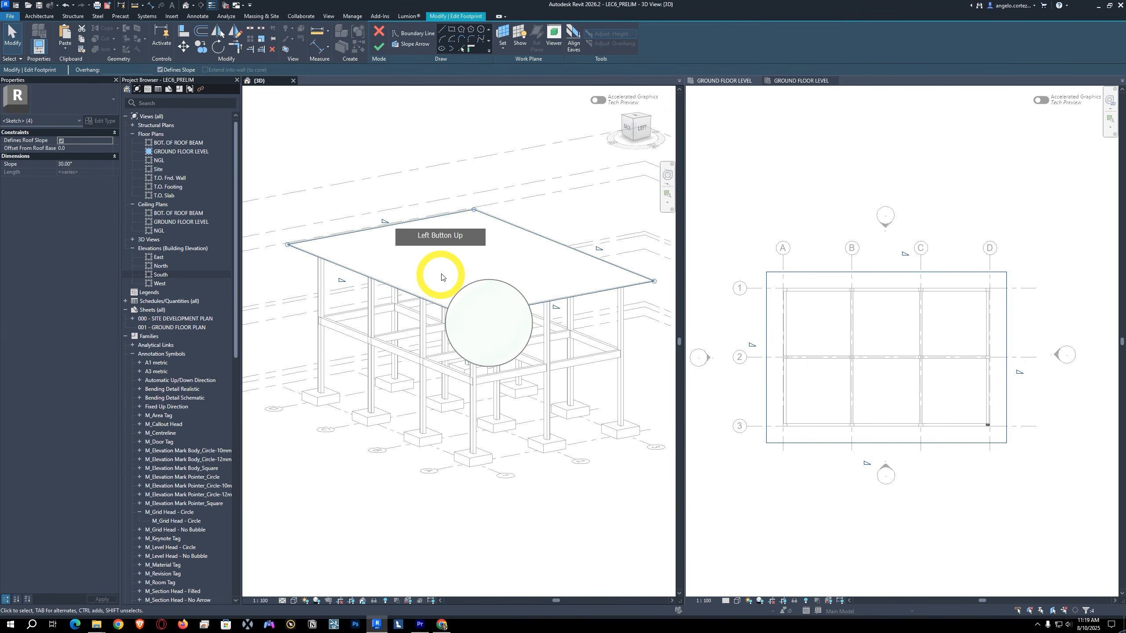
left_click(537, 237, "shift")
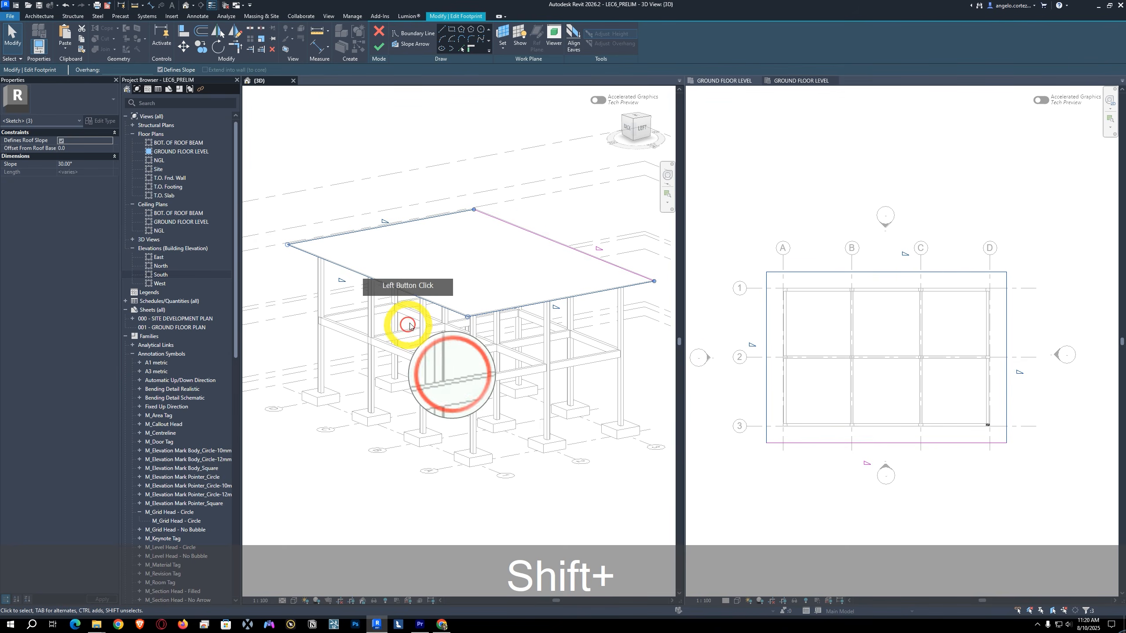
left_click(60, 141)
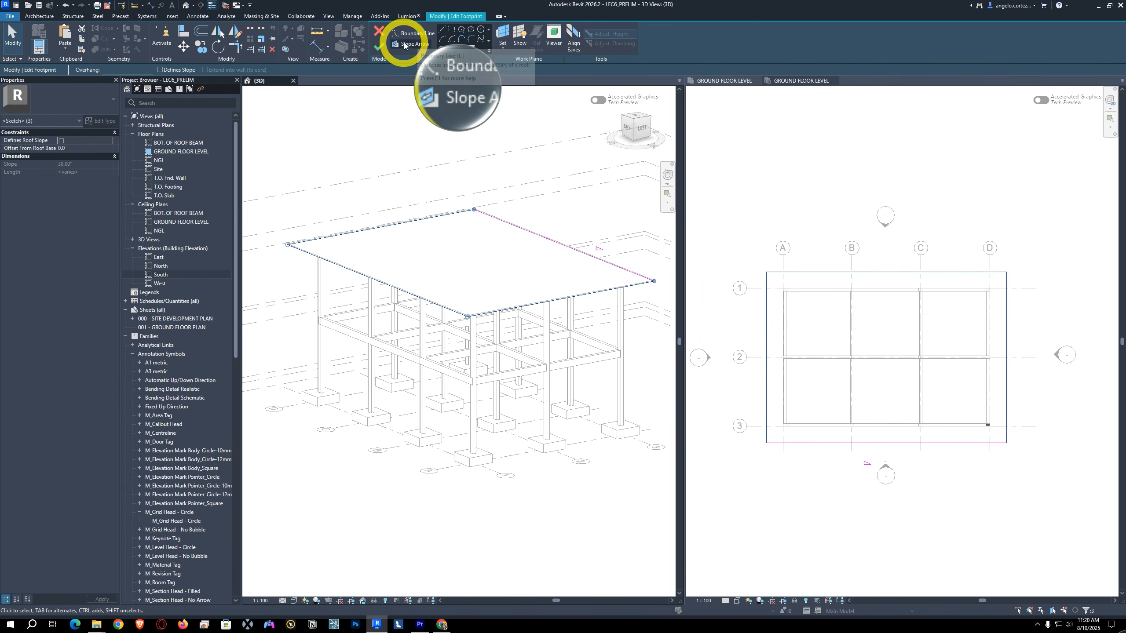
left_click(377, 45)
key("Escape")
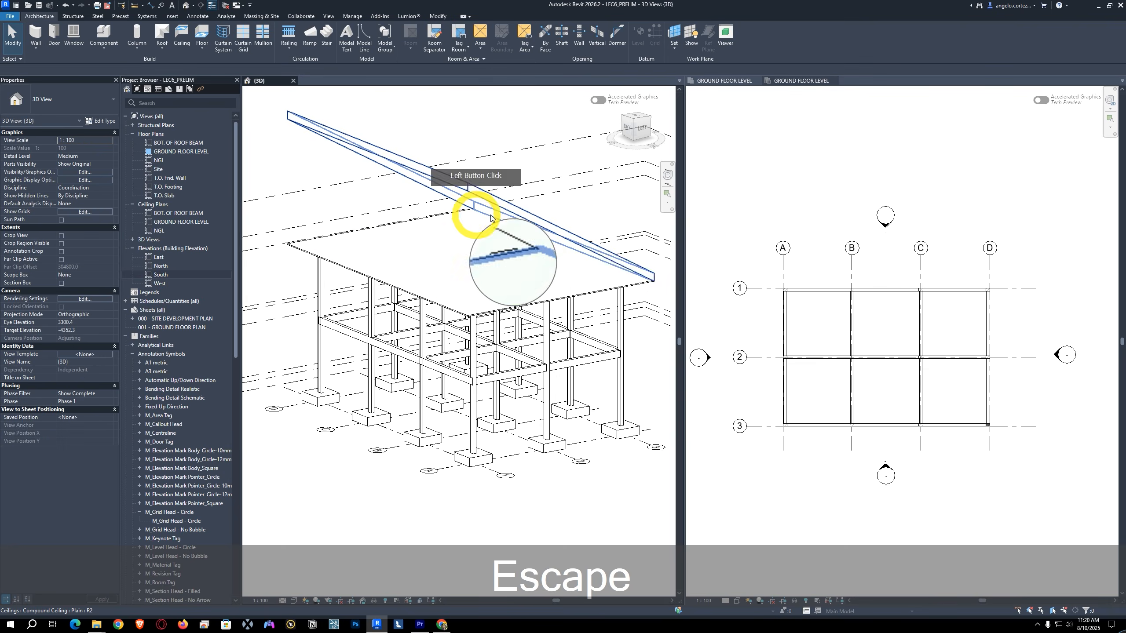
Step: Set the single-pitch roof's slope to 5°
middle_click_drag(590, 244, 376, 243, "shift")
left_click(497, 199)
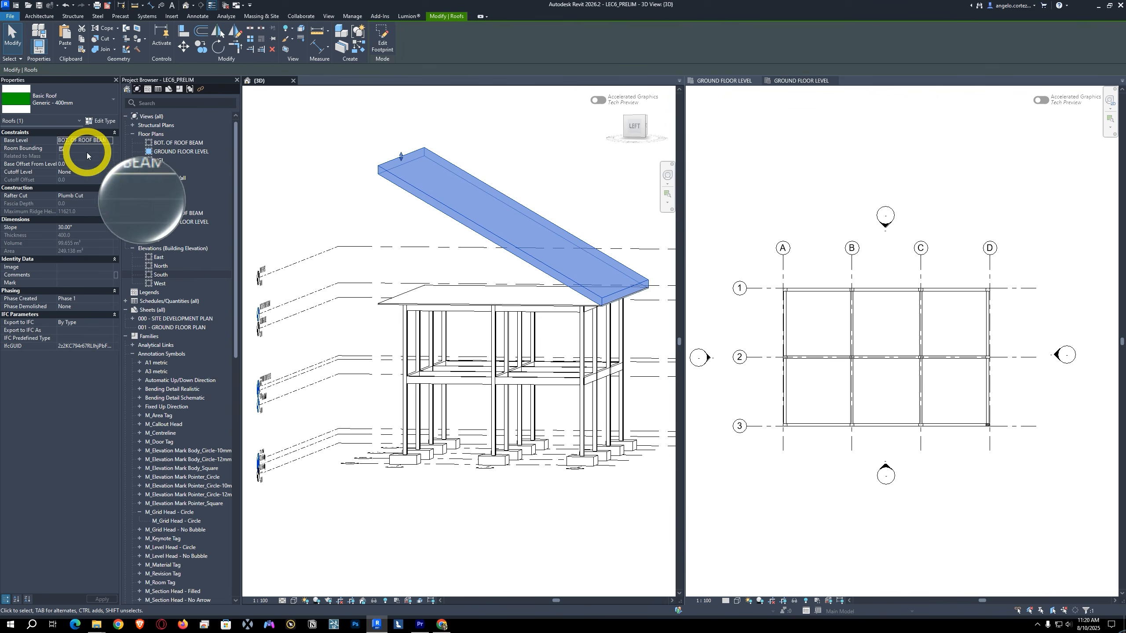
left_click(78, 227)
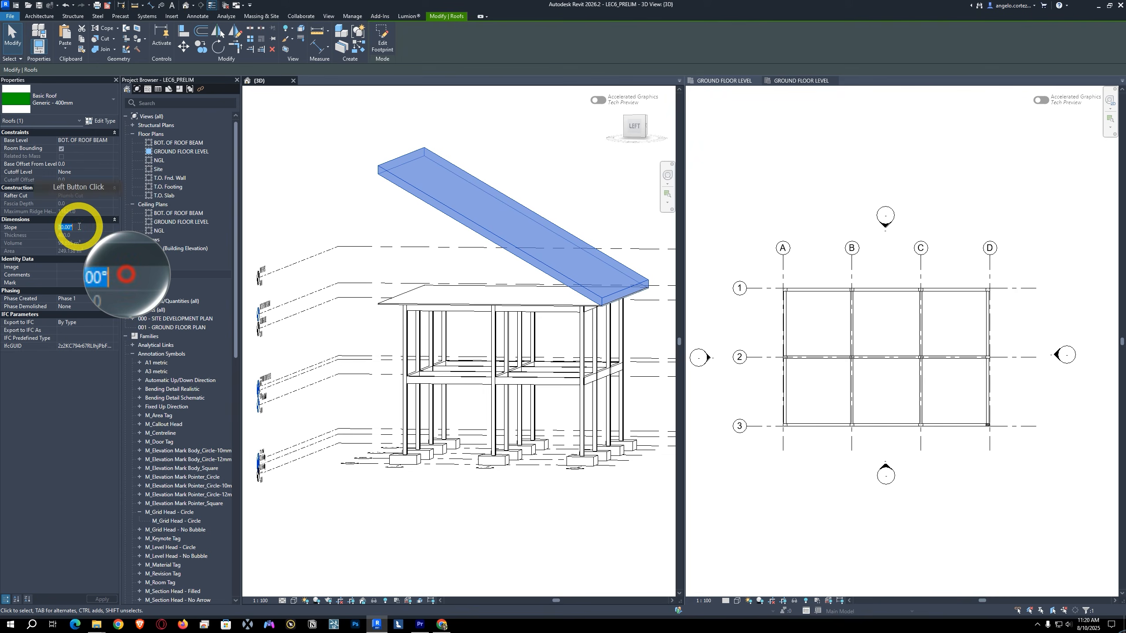
type("5")
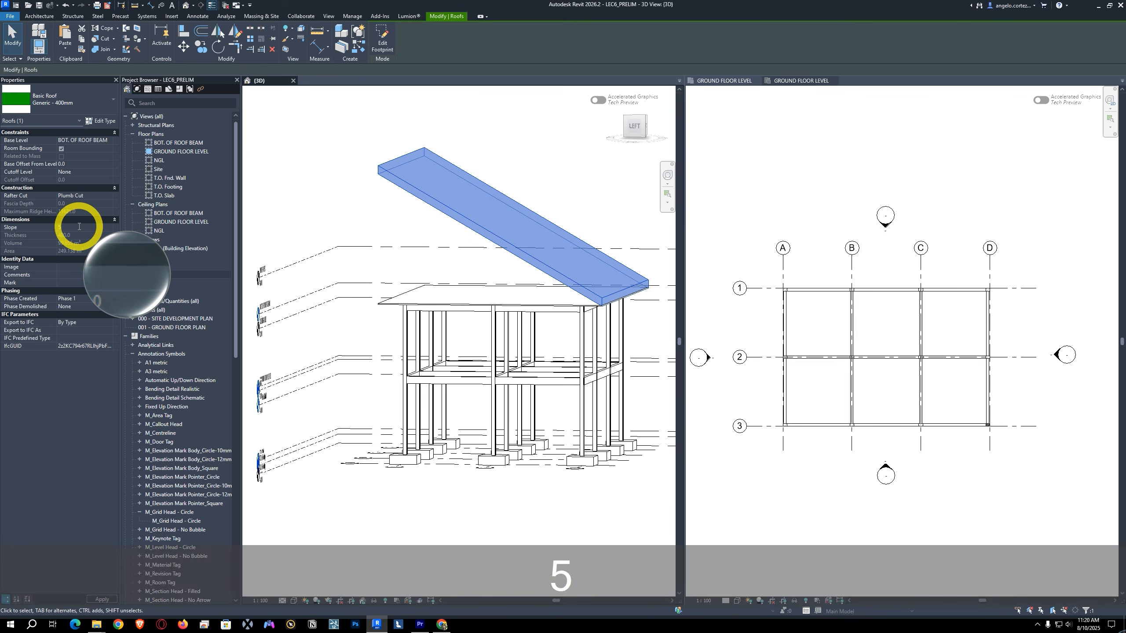
key("Return")
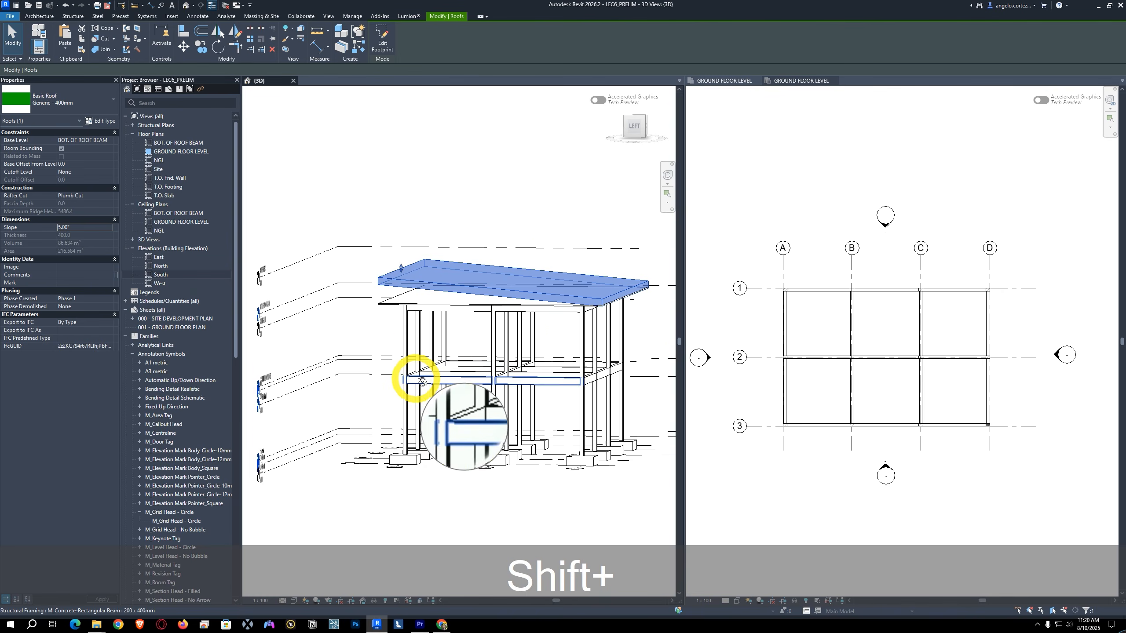
Step: Examine the roof's pitch against the ceiling and level lines from the side in 3D
middle_click_drag(415, 377, 465, 327, "shift")
key("shift+Escape")
key("shift+Escape")
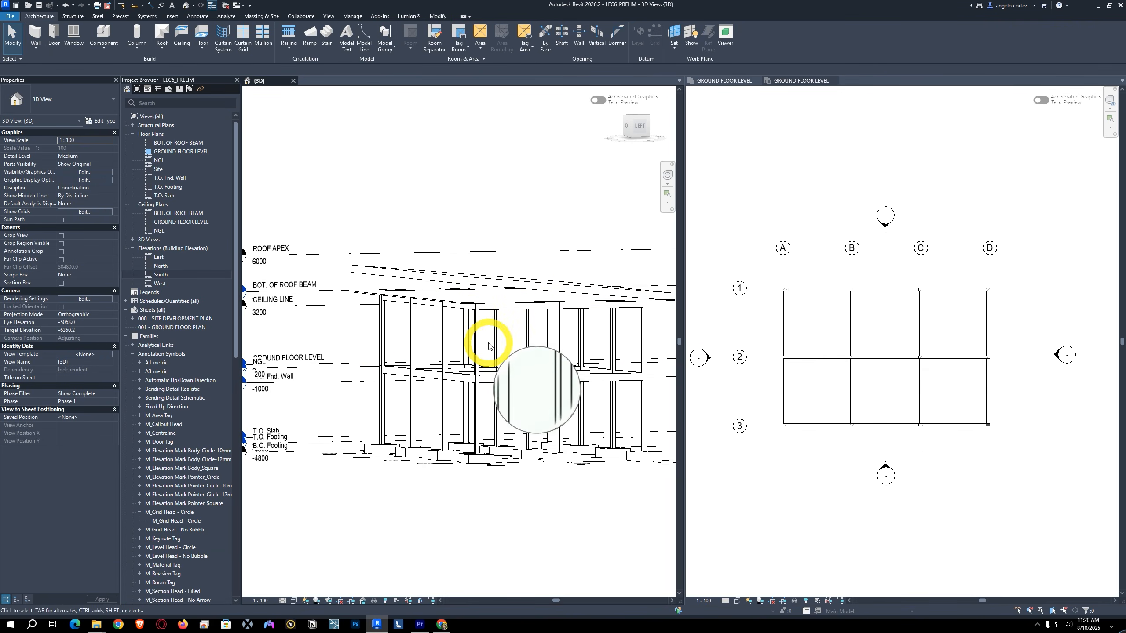
key("Escape")
middle_click_drag(454, 375, 426, 358, "shift")
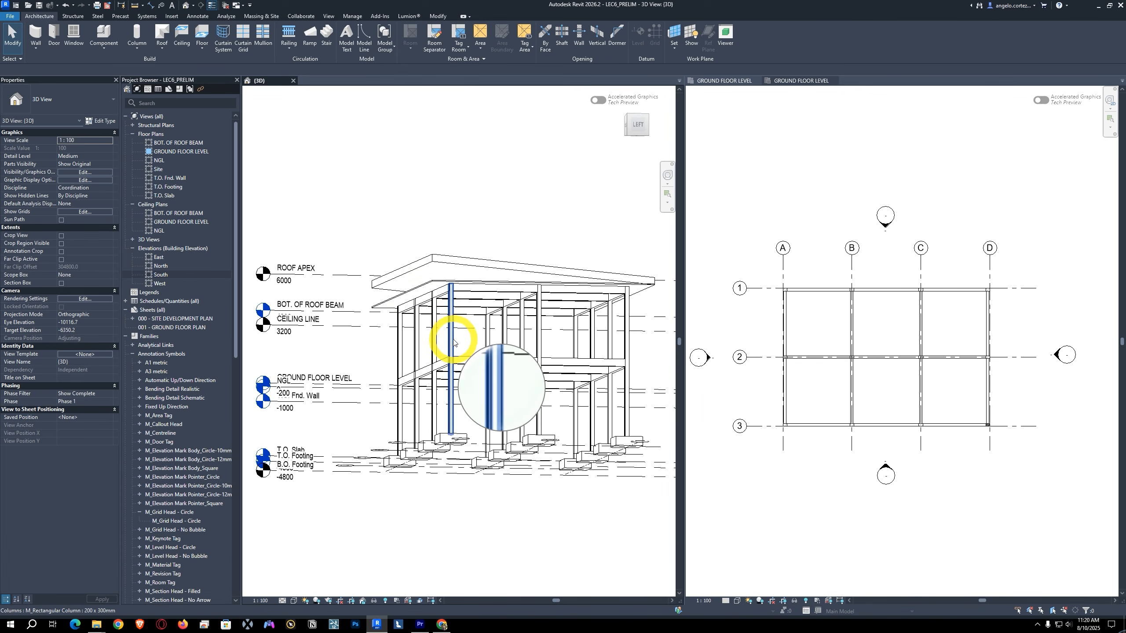
middle_click_drag(457, 259, 459, 333, "shift")
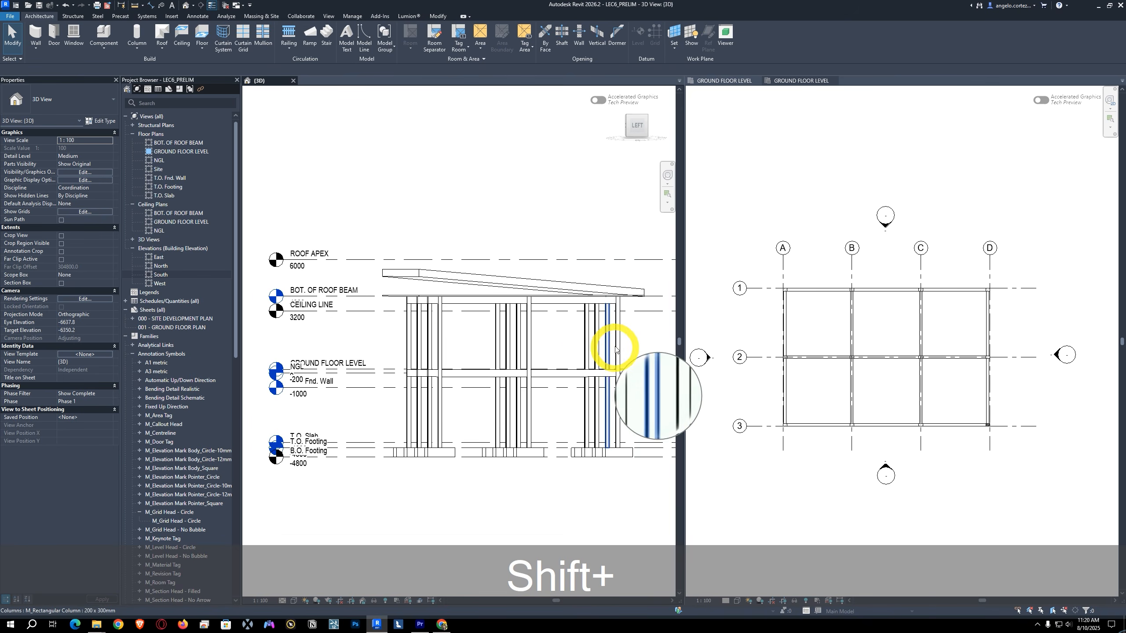
Step: Attach the tops of all the structural columns to the underside of the sloped roof
left_click_drag(632, 333, 483, 335)
left_click_drag(388, 348, 387, 349)
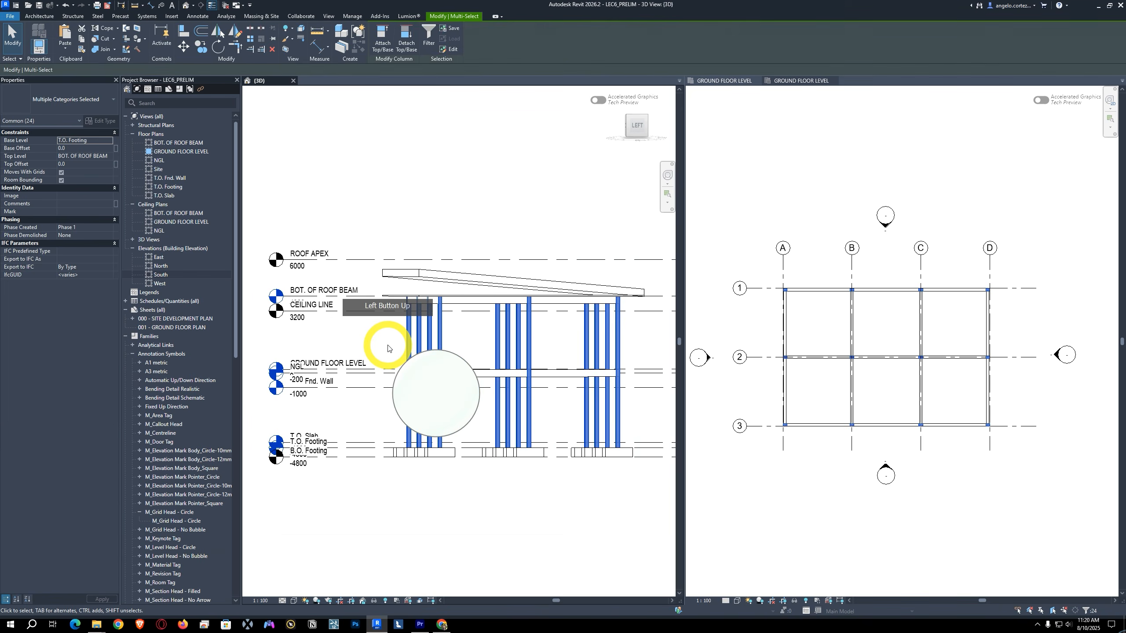
left_click(381, 42)
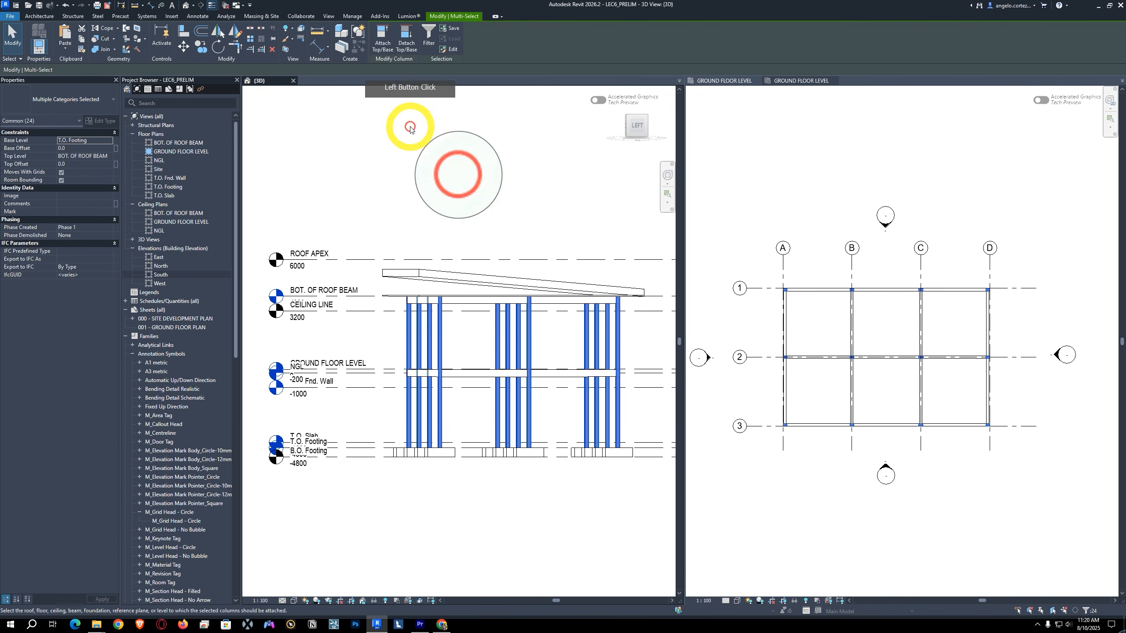
left_click(435, 280)
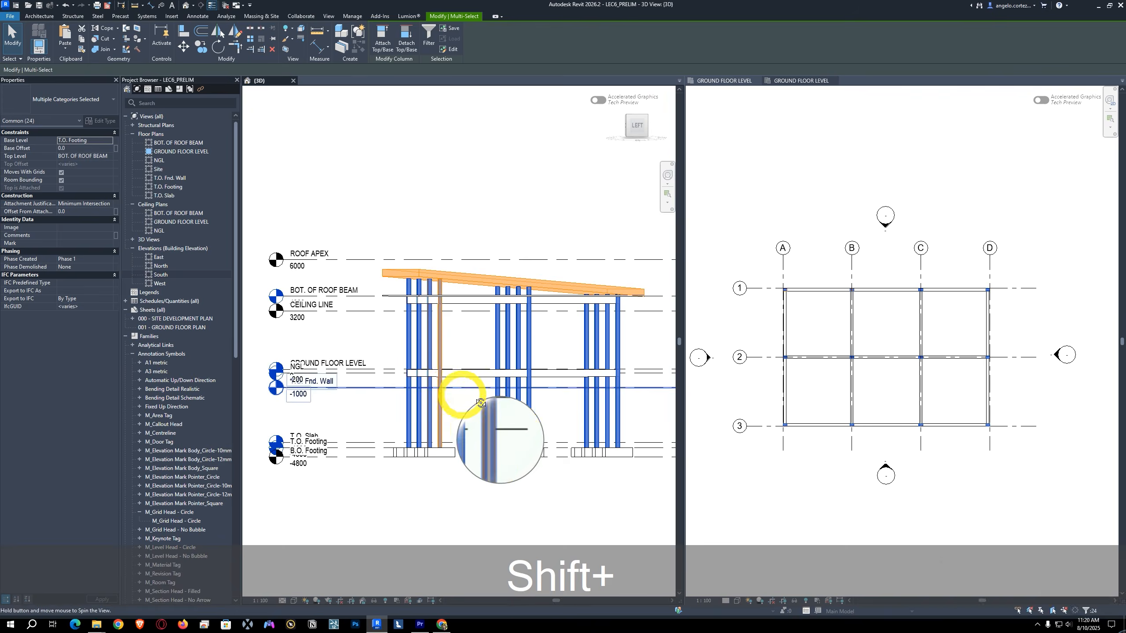
mouse_move(465, 395)
middle_mouse_down("shift")
mouse_move(564, 401)
mouse_move(588, 371)
mouse_move(541, 382)
mouse_move(510, 407)
mouse_move(495, 389)
mouse_move(578, 410)
mouse_move(479, 422)
mouse_move(467, 398)
mouse_move(364, 394)
mouse_move(453, 408)
middle_mouse_up("shift")
key("shift+Escape")
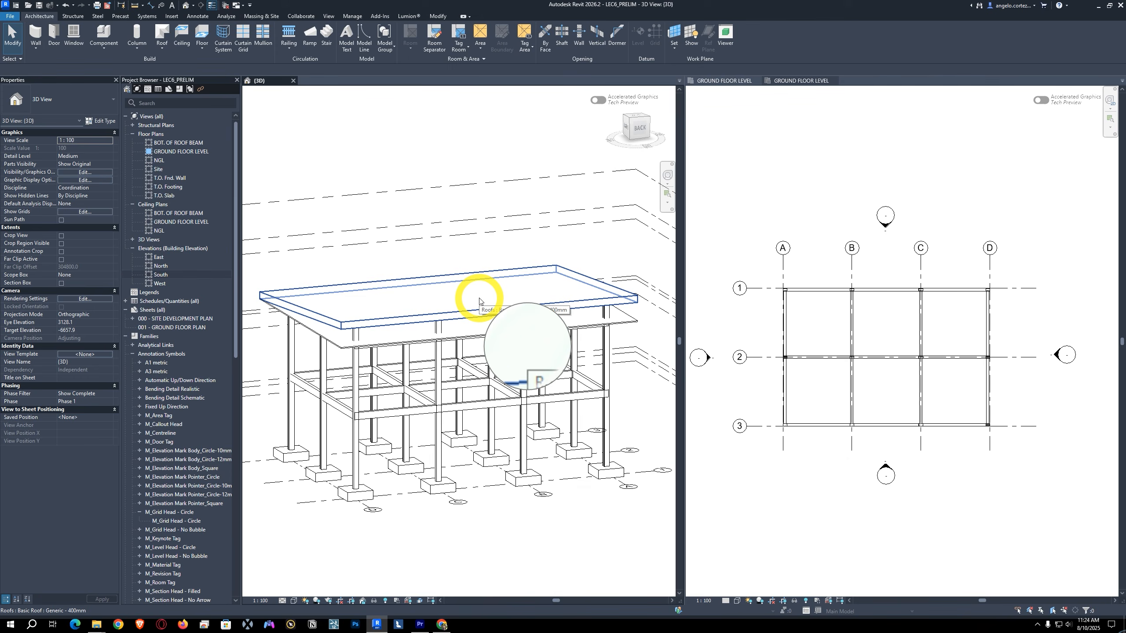
Step: Edit the roof footprint so the edge beyond grid 1 also defines a slope, and finish the sketch
double_click(479, 300)
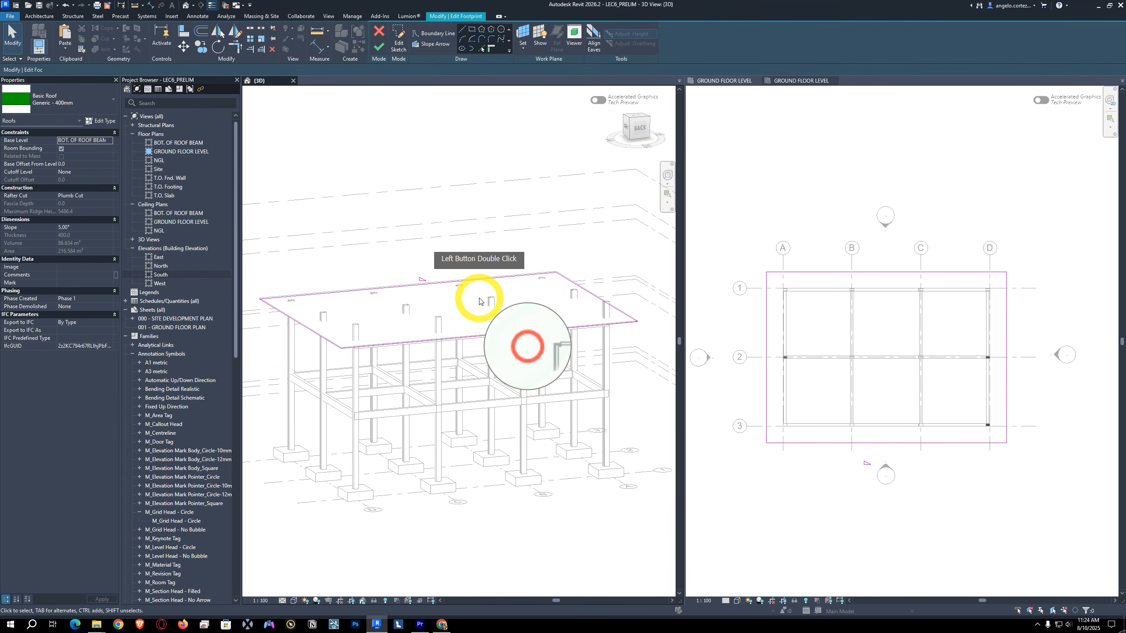
middle_click_drag(517, 332, 448, 342, "shift")
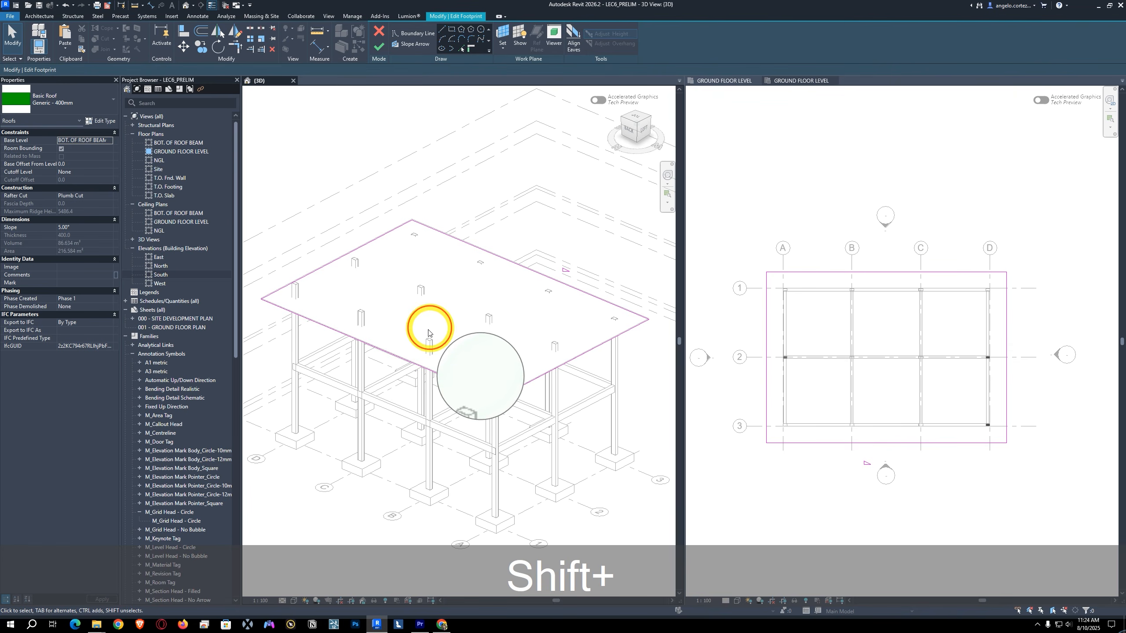
left_click(370, 346)
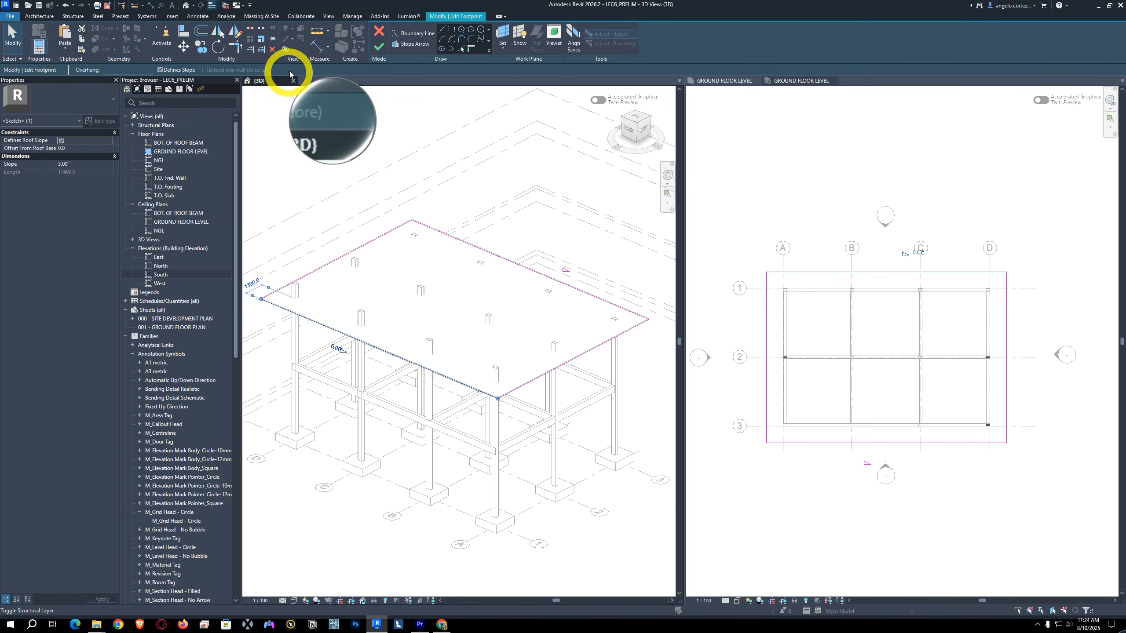
left_click(380, 45)
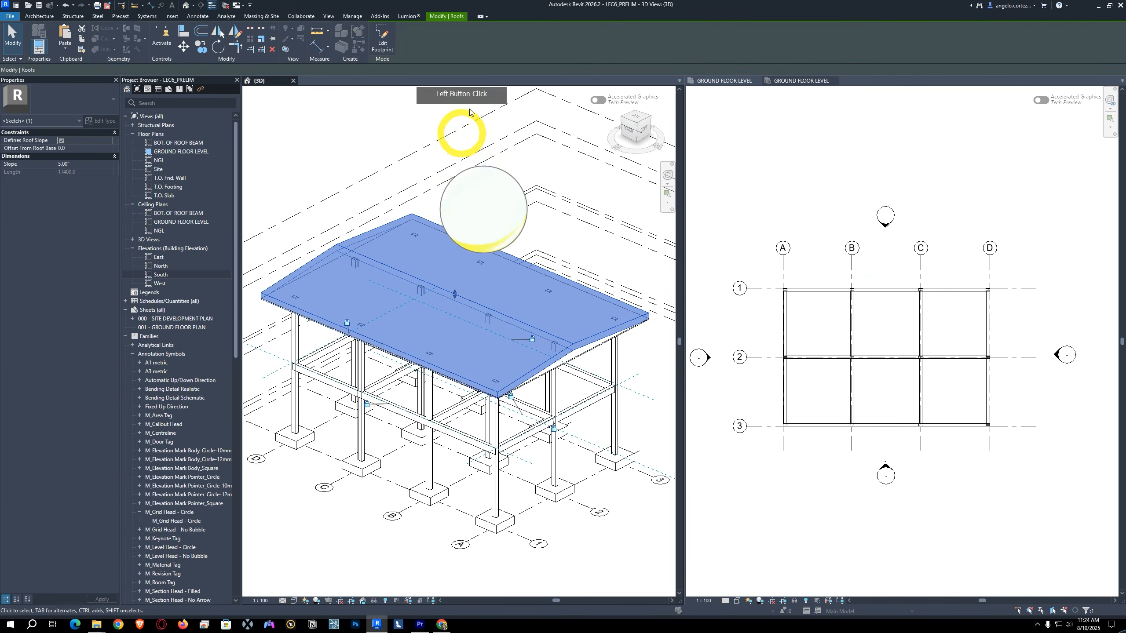
middle_click_drag(477, 214, 582, 477, "shift")
key("shift+Escape")
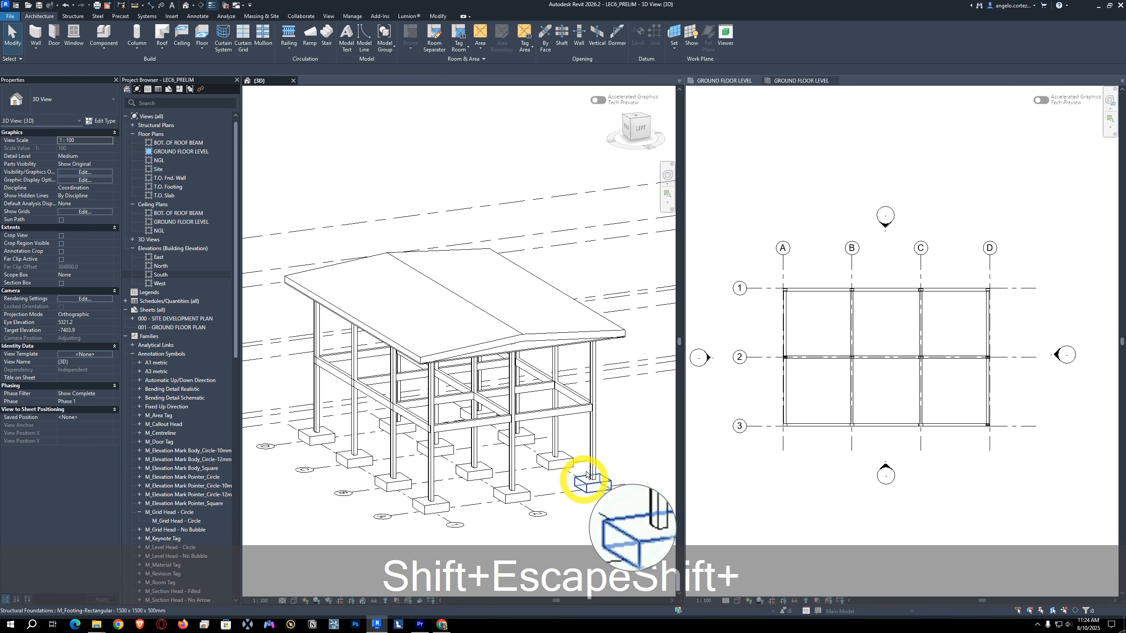
Step: In the roof footprint, sketch a three-sided extension beyond grid 3 between grids B and C, about 5000 mm wide and 2000 mm deep
double_click(497, 332)
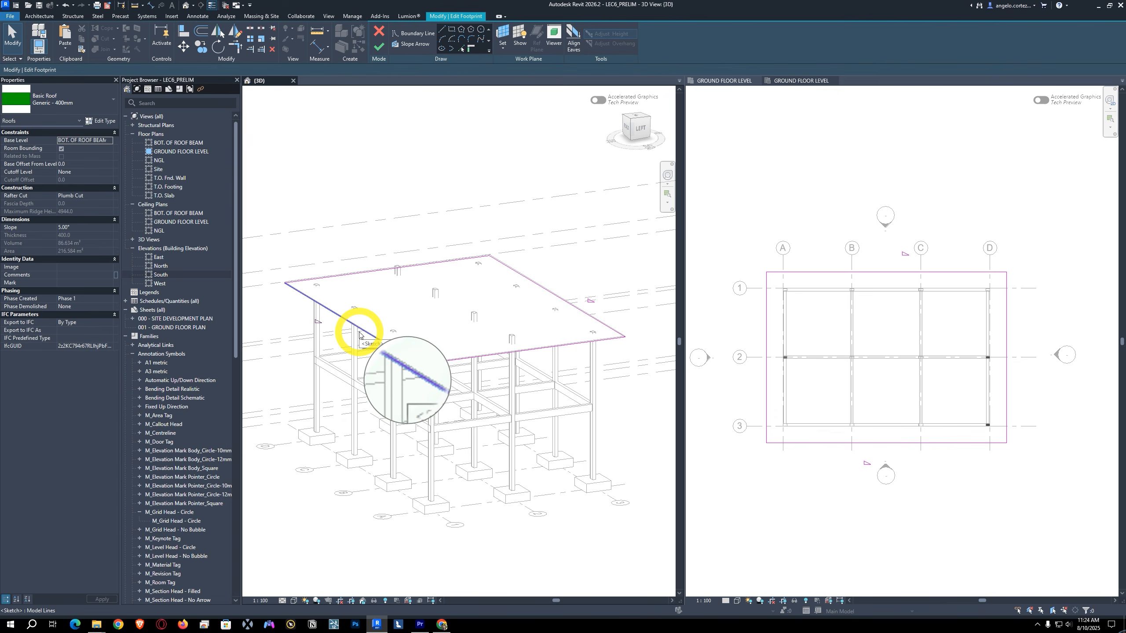
scroll(864, 422, "up", 3)
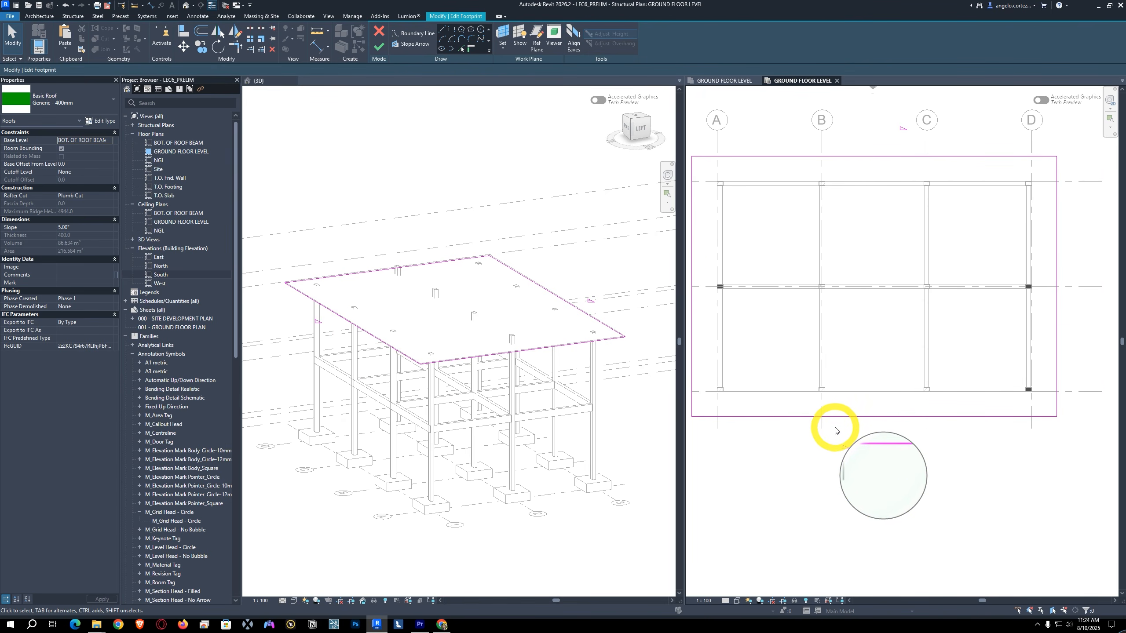
key("l")
key("i")
left_click(821, 417)
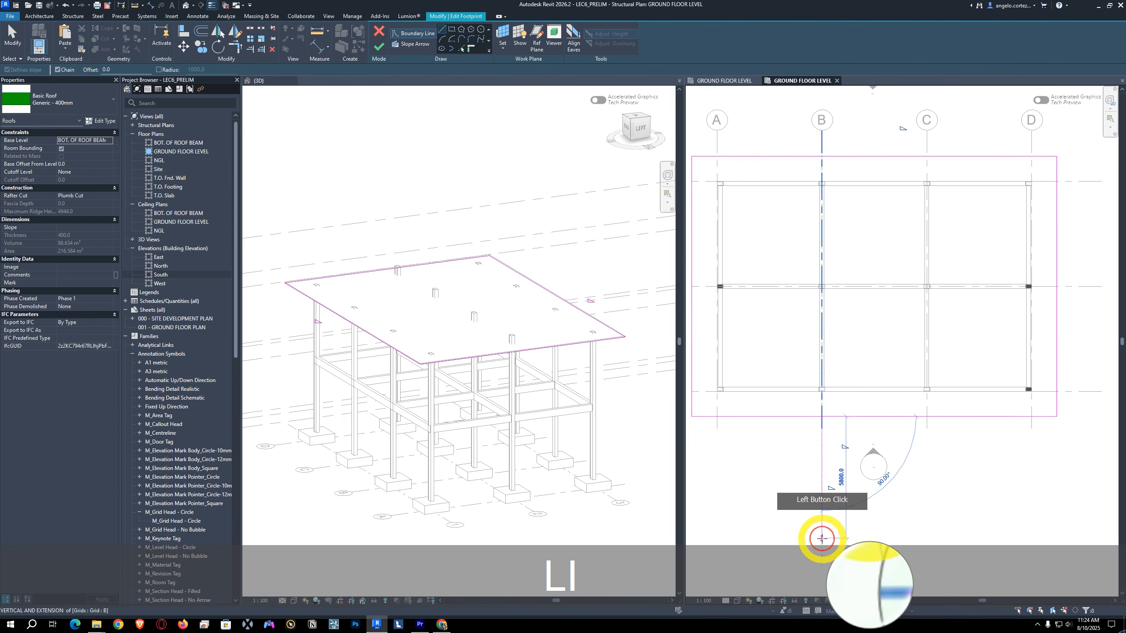
left_click(822, 458)
left_click(927, 458)
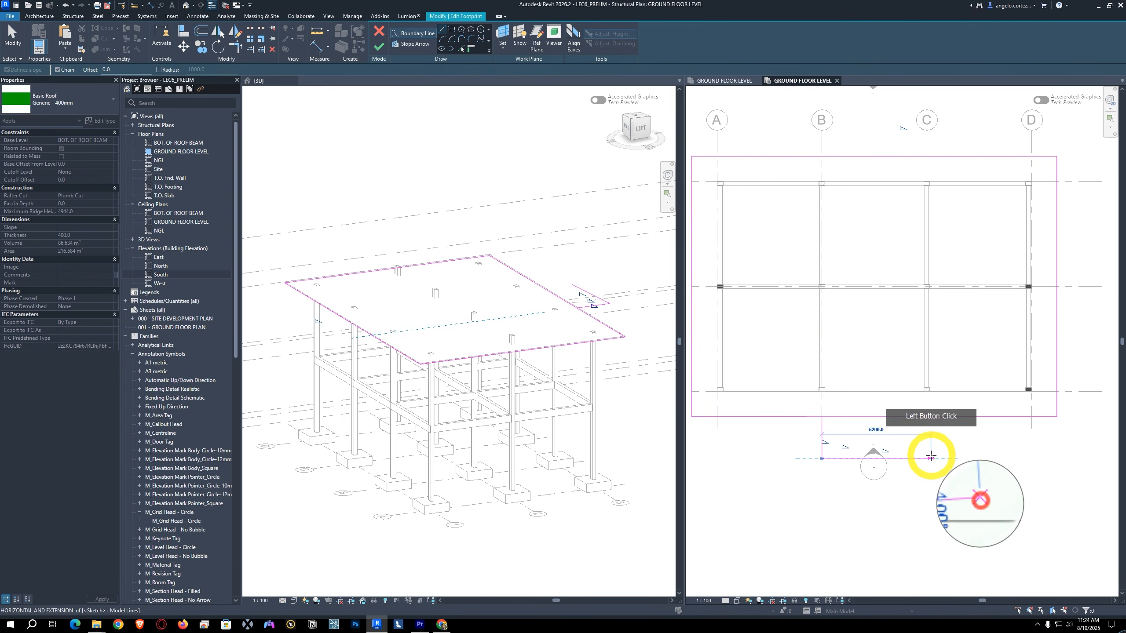
left_click(926, 416)
key("Escape")
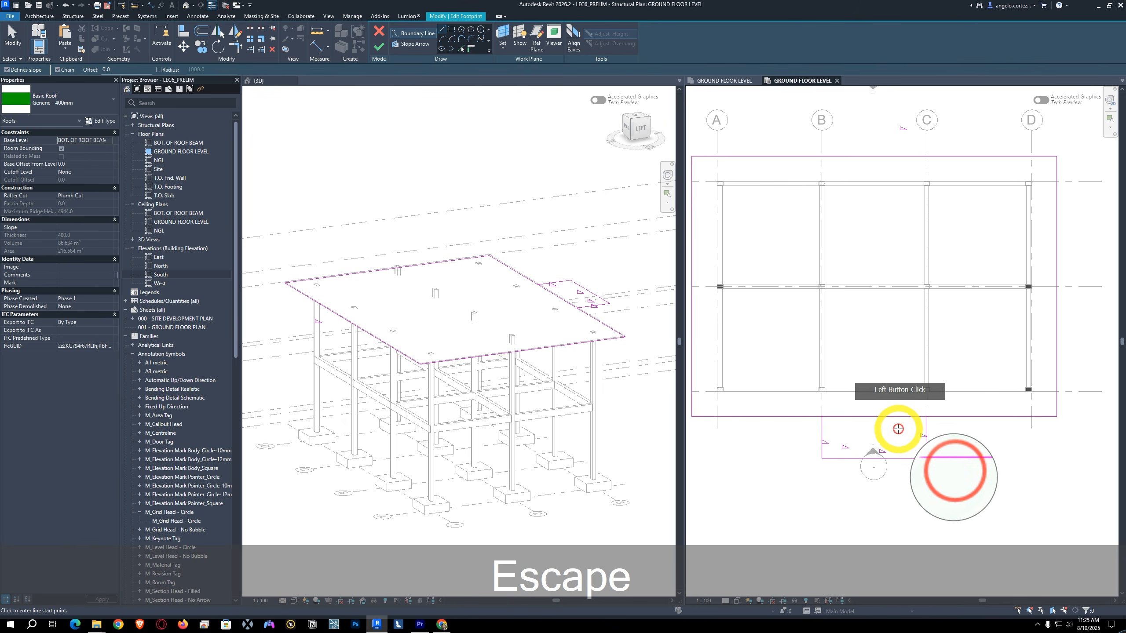
Step: Split the roof edge between grids B and C and trim both parts to the extension's sides, forming one continuous boundary
key("l")
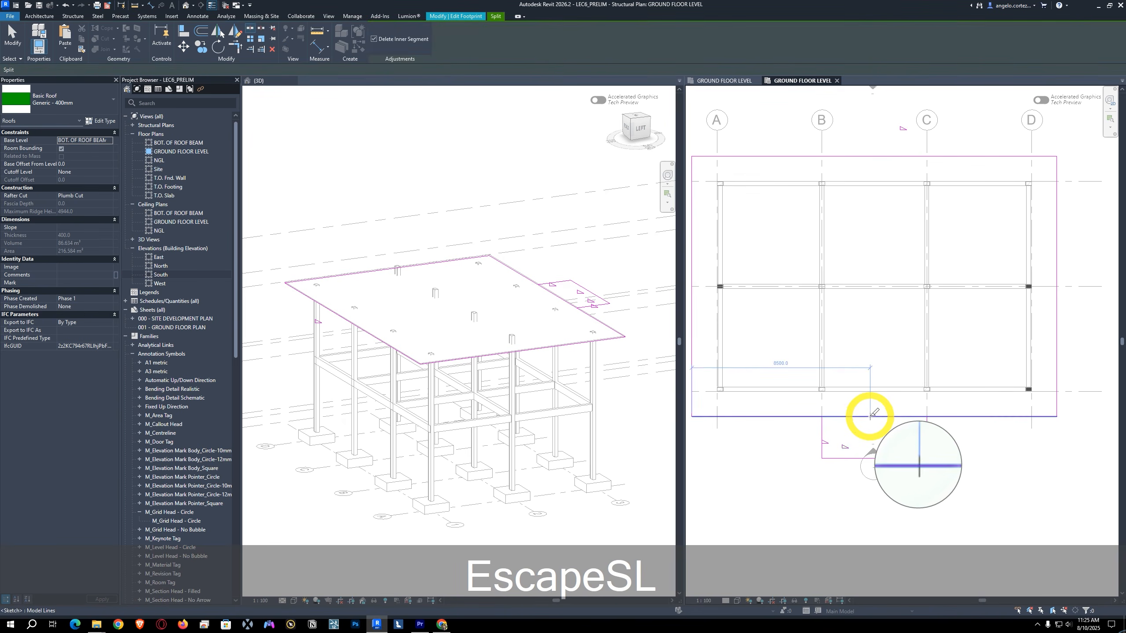
left_click(870, 415)
key("t")
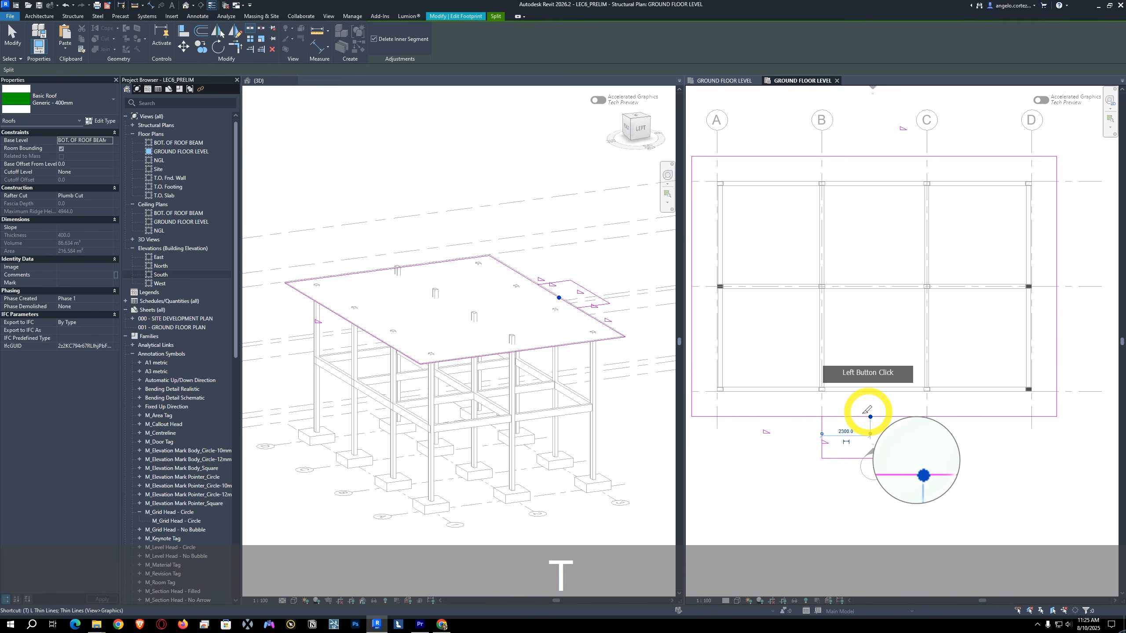
key("r")
left_click(823, 425)
left_click(795, 417)
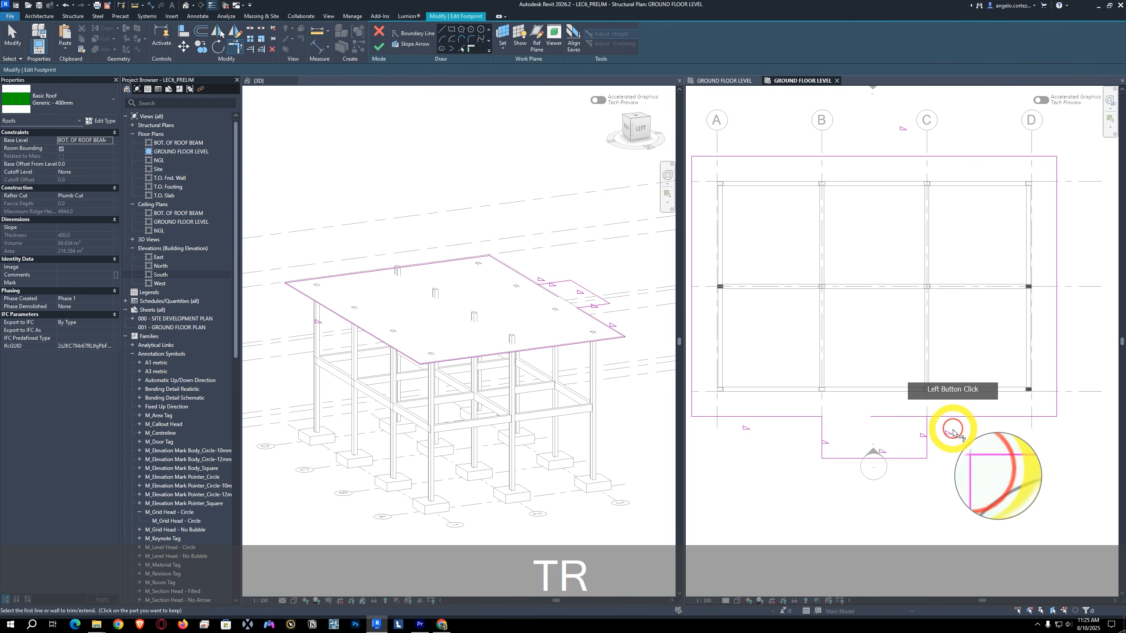
left_click(948, 416)
key("Escape")
key("Escape")
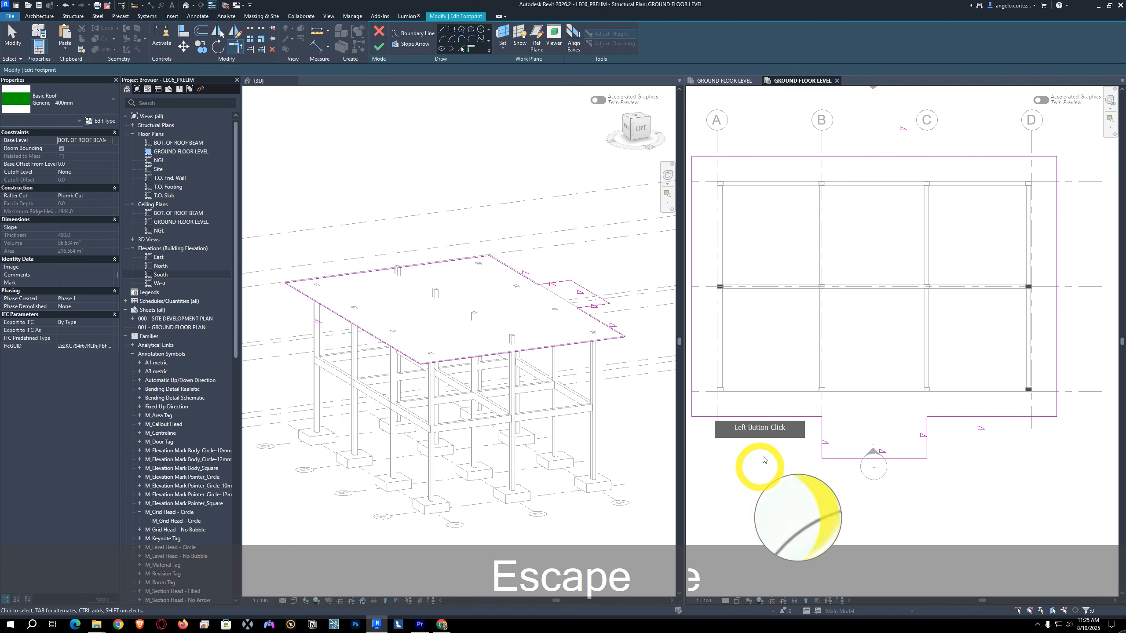
Step: Finish the extended roof footprint and inspect the projection in 3D
left_click_drag(936, 436, 776, 466)
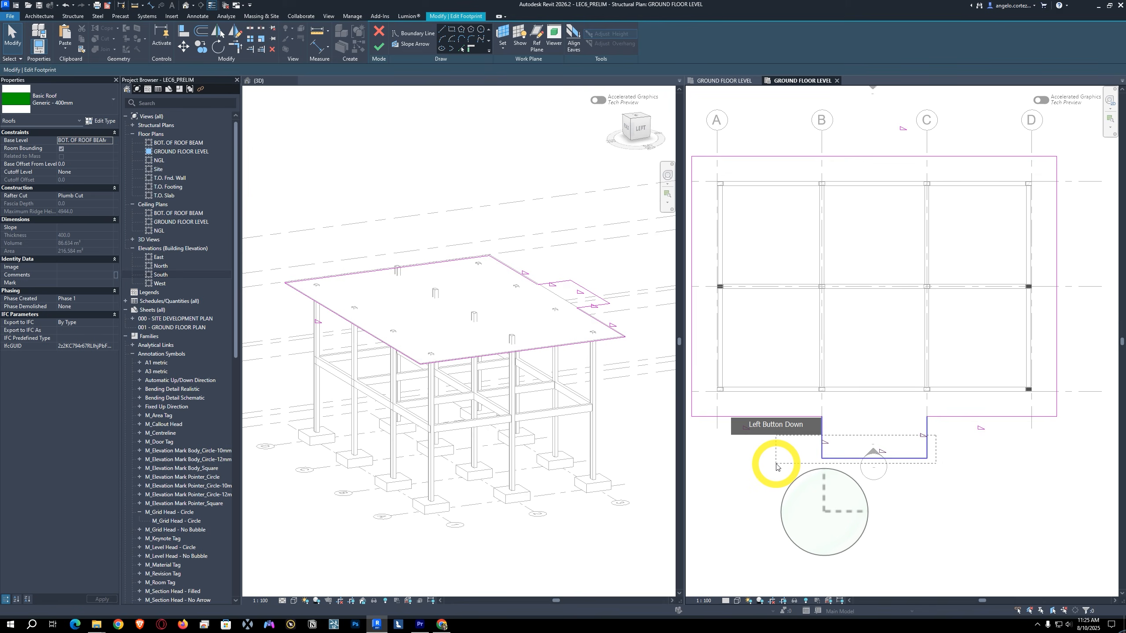
key("Escape")
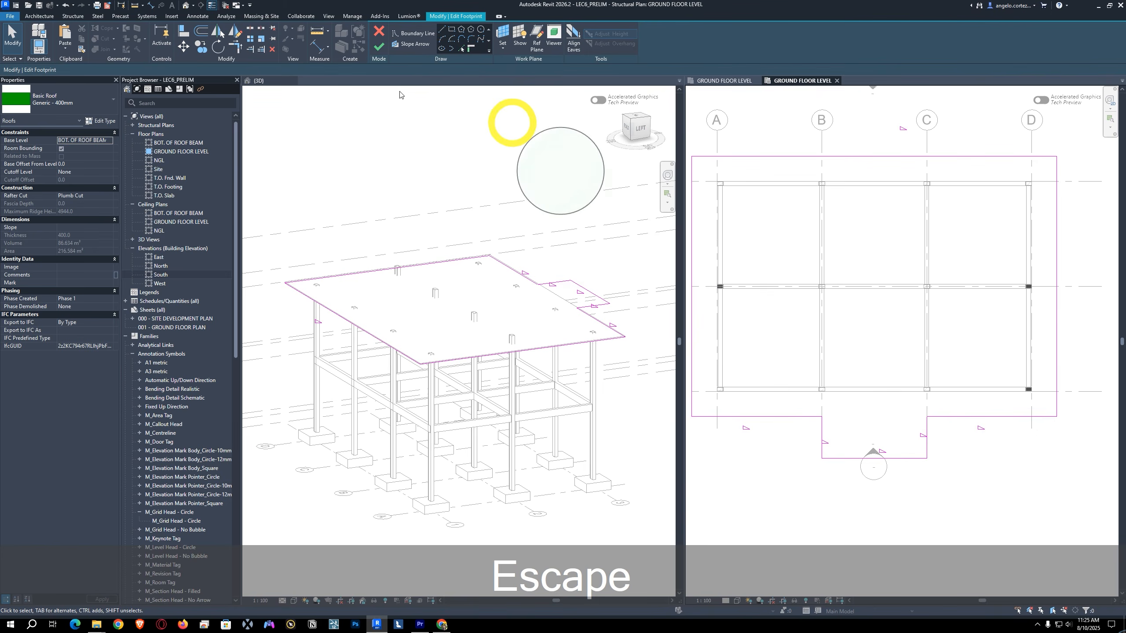
middle_click_drag(793, 220, 830, 227)
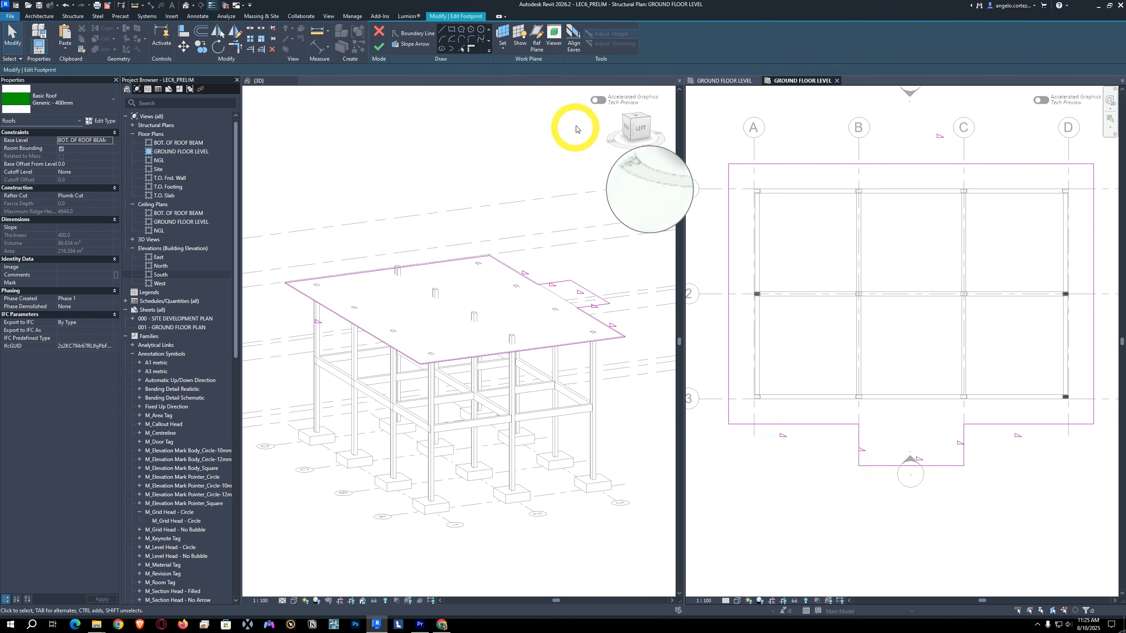
left_click(379, 47)
left_click(530, 332)
key("shift+Caps_Lock")
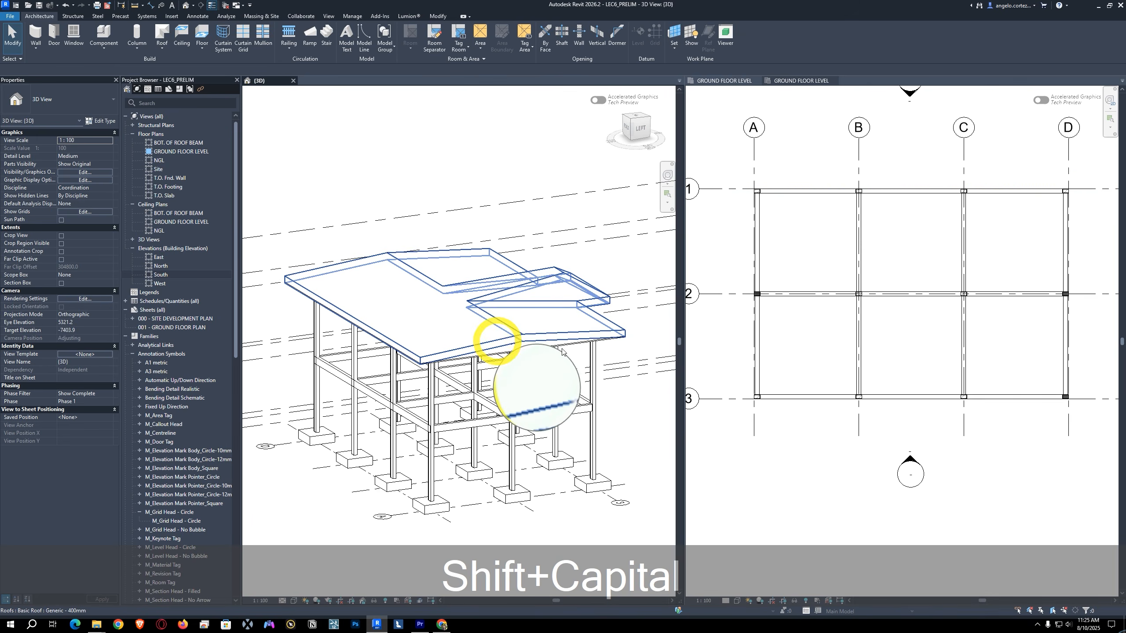
middle_click_drag(608, 353, 557, 368, "shift")
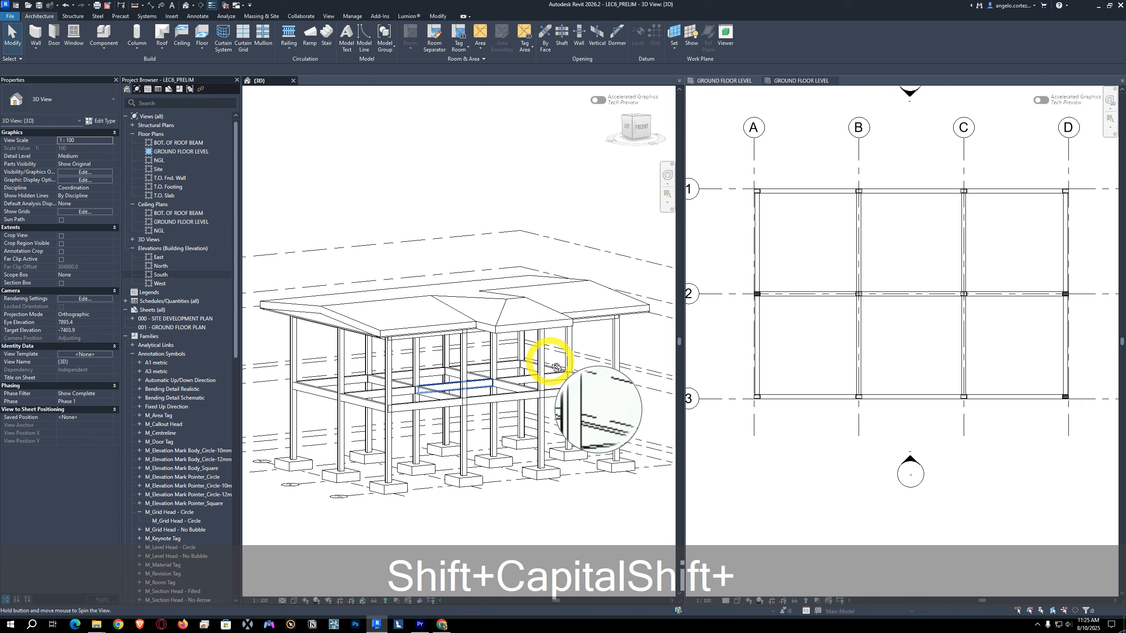
Step: Edit the roof footprint so the extension's outer edge no longer defines a slope, making a gable end, and finish the sketch
double_click(511, 315)
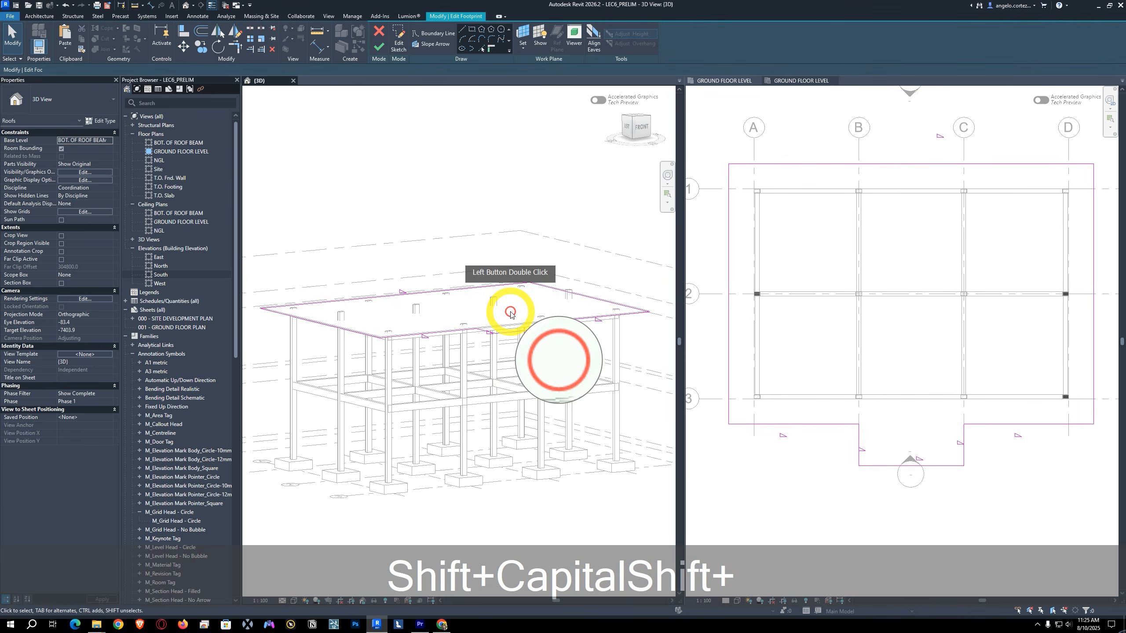
left_click(528, 330)
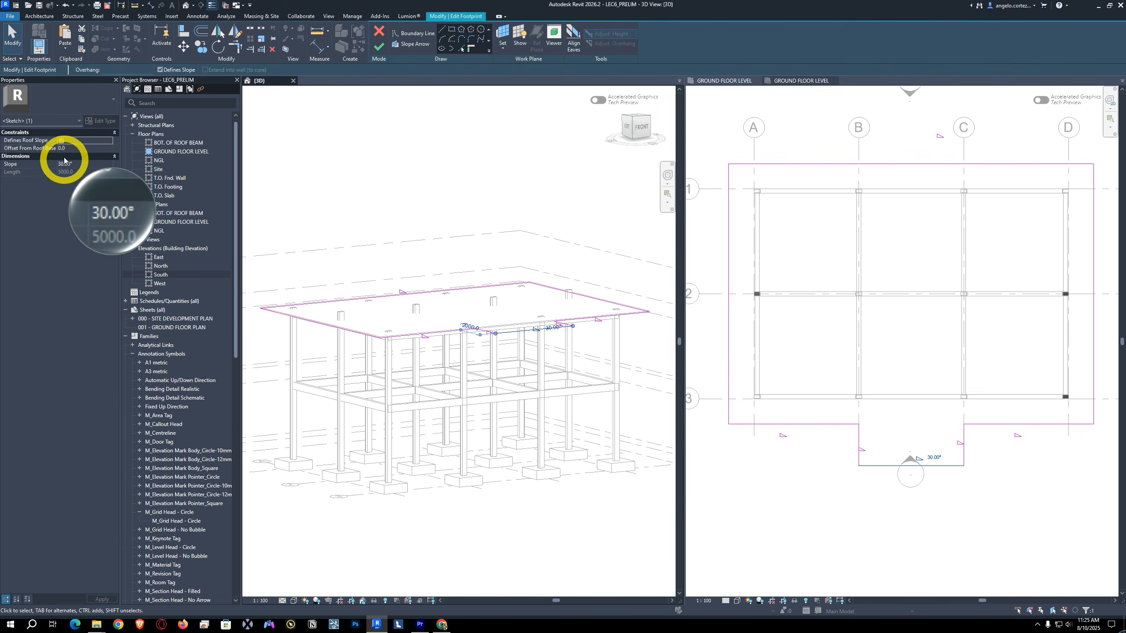
left_click(61, 140)
left_click(379, 46)
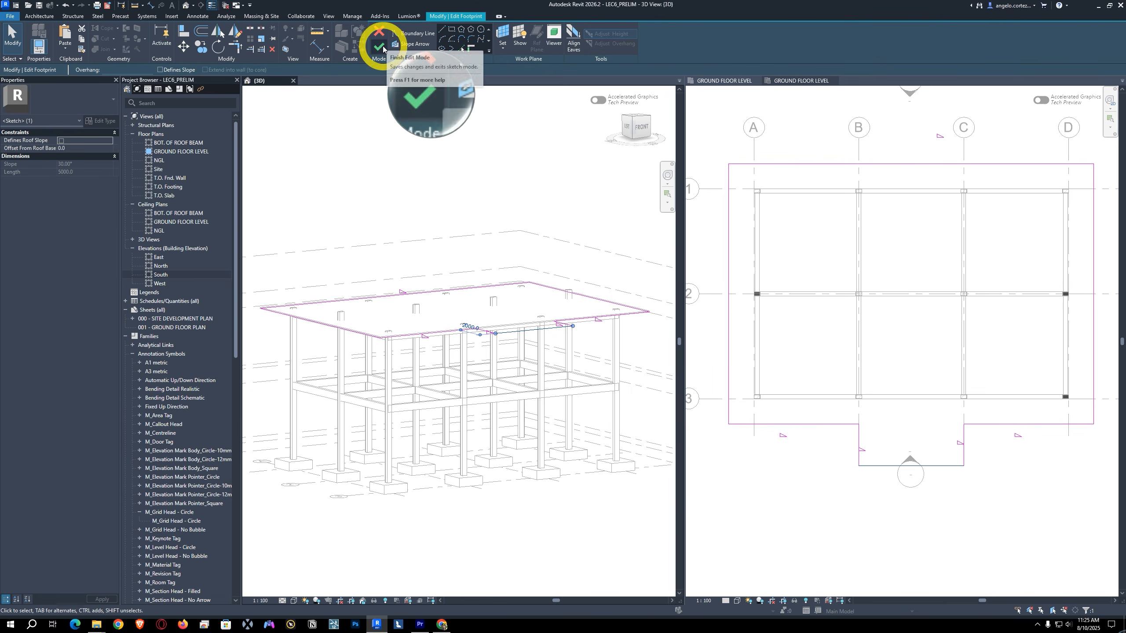
left_click(503, 326)
key("Escape")
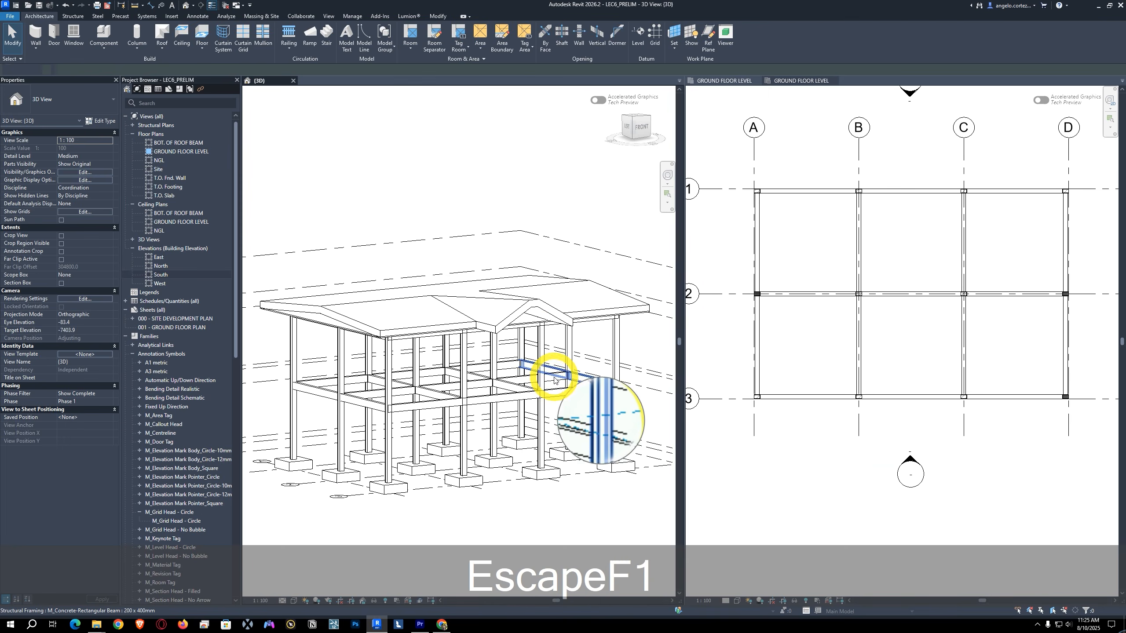
middle_click_drag(550, 383, 435, 395, "shift")
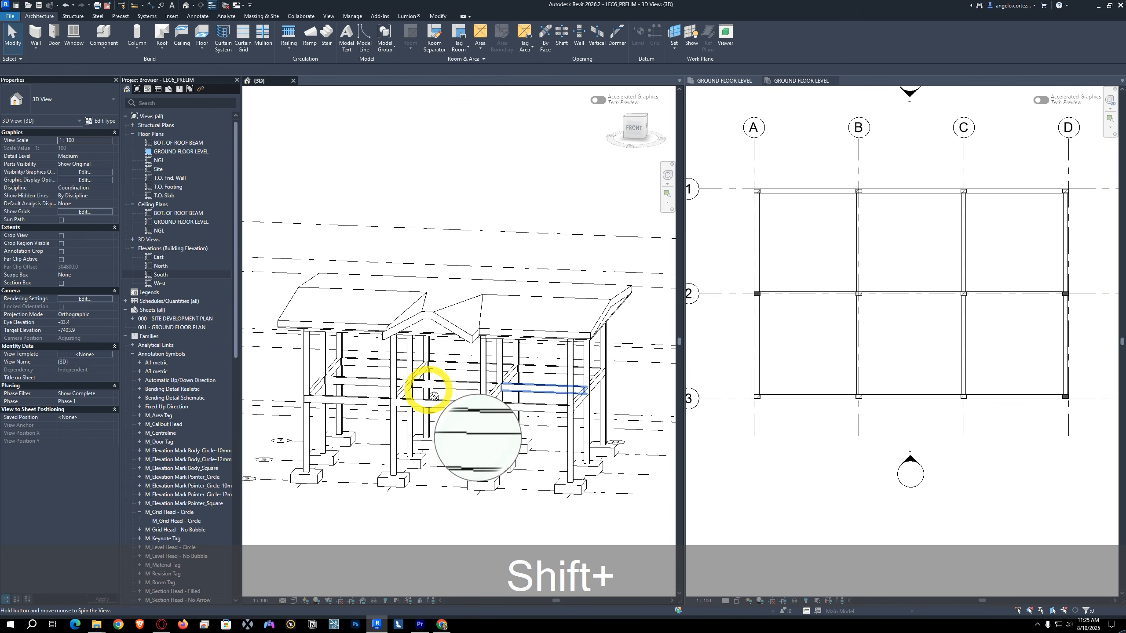
mouse_move(463, 336)
middle_mouse_down("shift")
mouse_move(499, 318)
mouse_move(528, 357)
mouse_move(549, 331)
mouse_move(530, 398)
mouse_move(488, 434)
mouse_move(573, 424)
mouse_move(514, 410)
mouse_move(536, 365)
mouse_move(572, 369)
mouse_move(535, 378)
mouse_move(568, 372)
mouse_move(477, 352)
middle_mouse_up("shift")
Step: Examine the column and beam layout along the grids in the ground floor plan
left_click(787, 371)
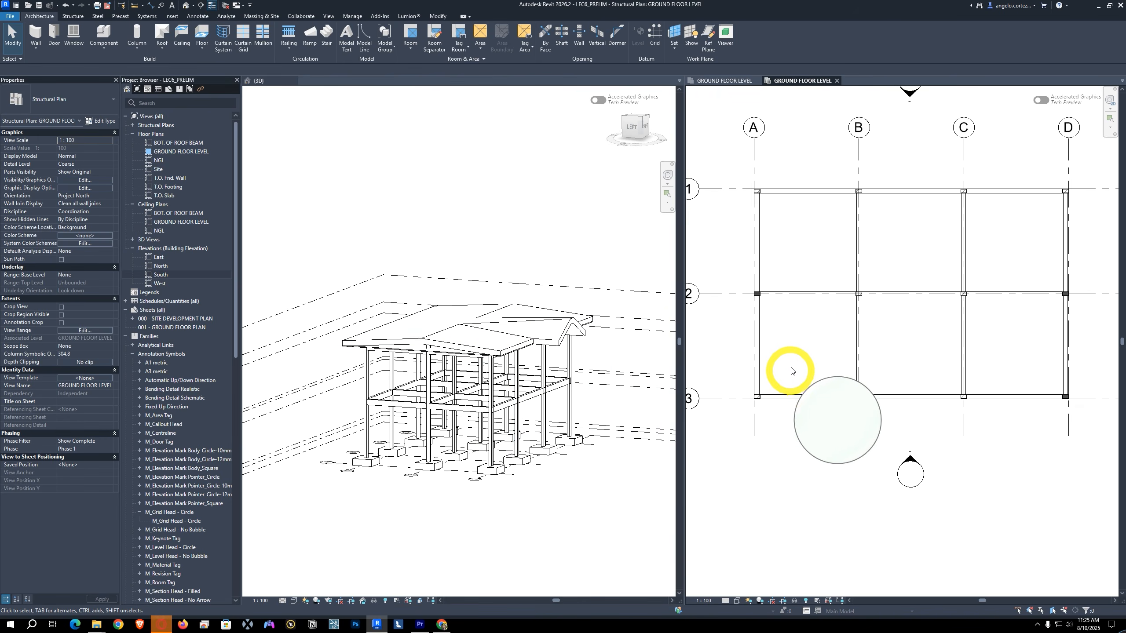
scroll(836, 370, "down", 2)
scroll(843, 364, "up", 4)
middle_click_drag(776, 384, 808, 383)
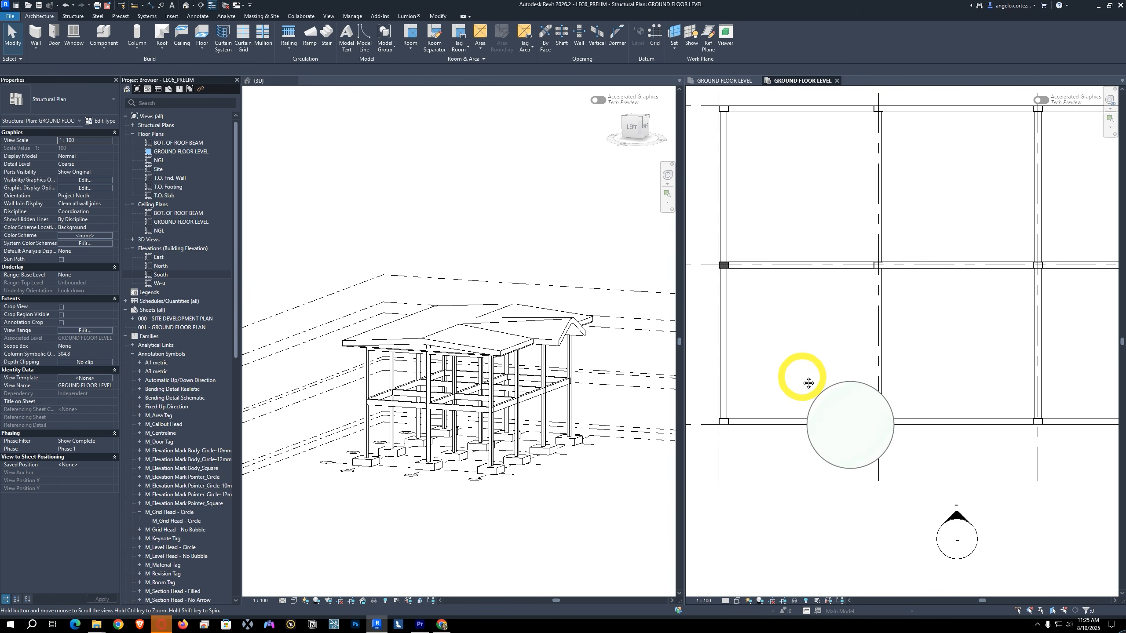
middle_click_drag(727, 271, 724, 327)
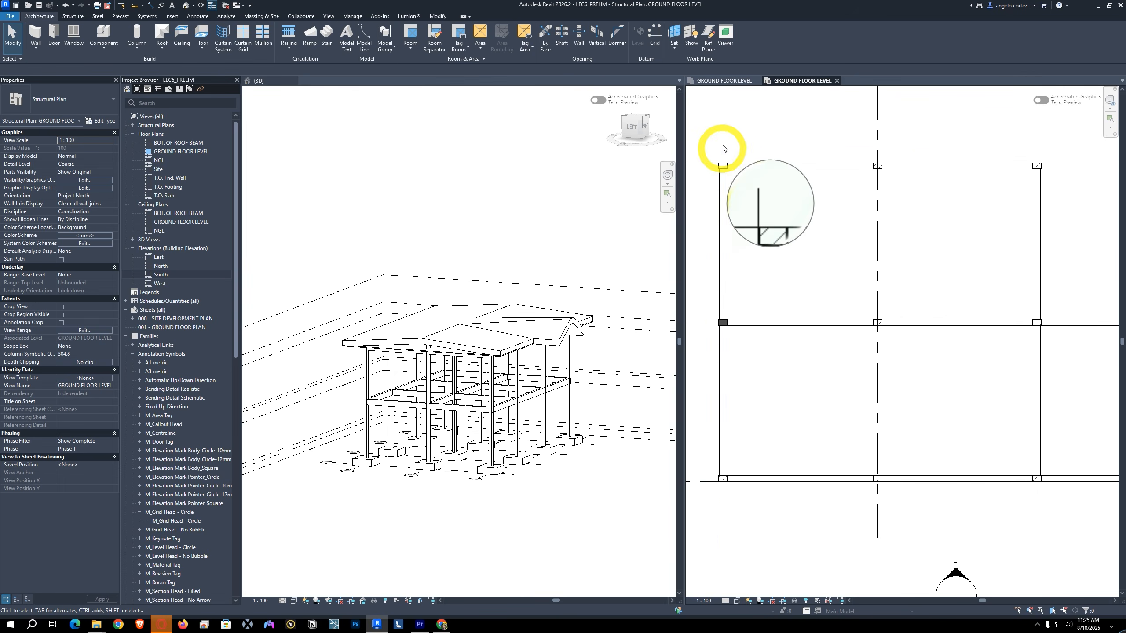
scroll(725, 178, "up", 4)
middle_click_drag(738, 194, 740, 193)
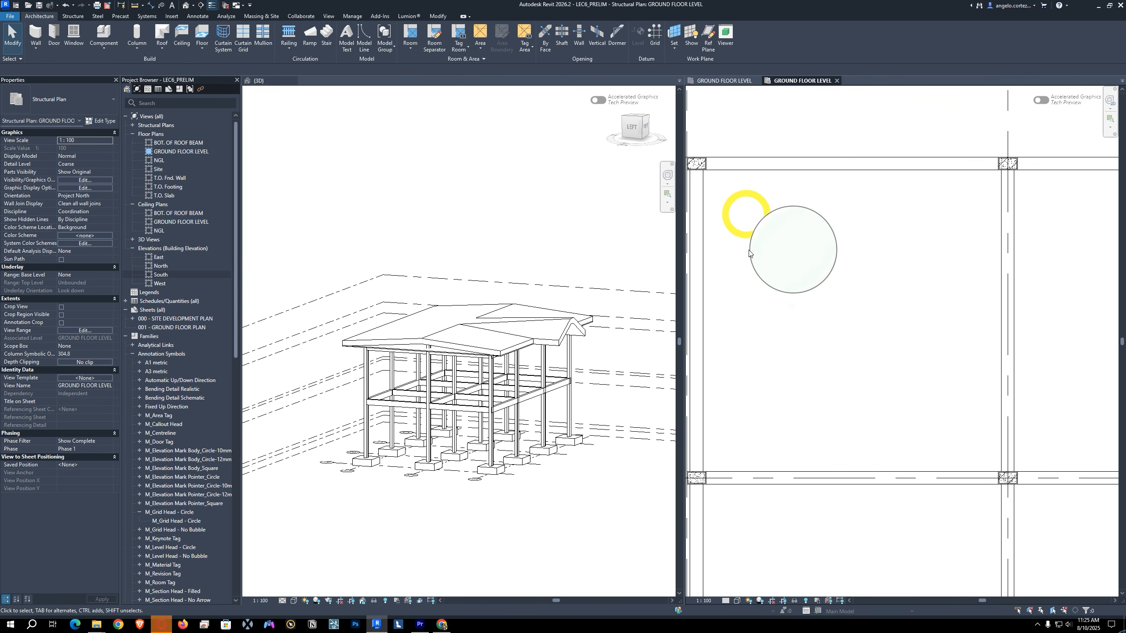
middle_click_drag(745, 286, 786, 269)
scroll(791, 369, "down", 2)
middle_click_drag(902, 426, 759, 390)
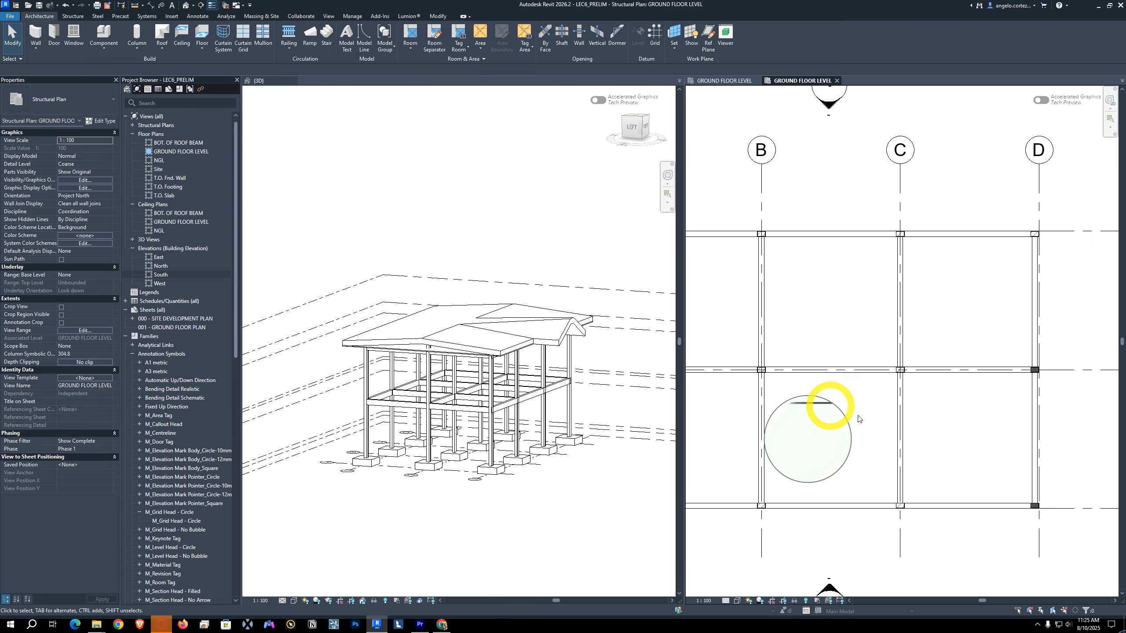
scroll(900, 453, "down", 5)
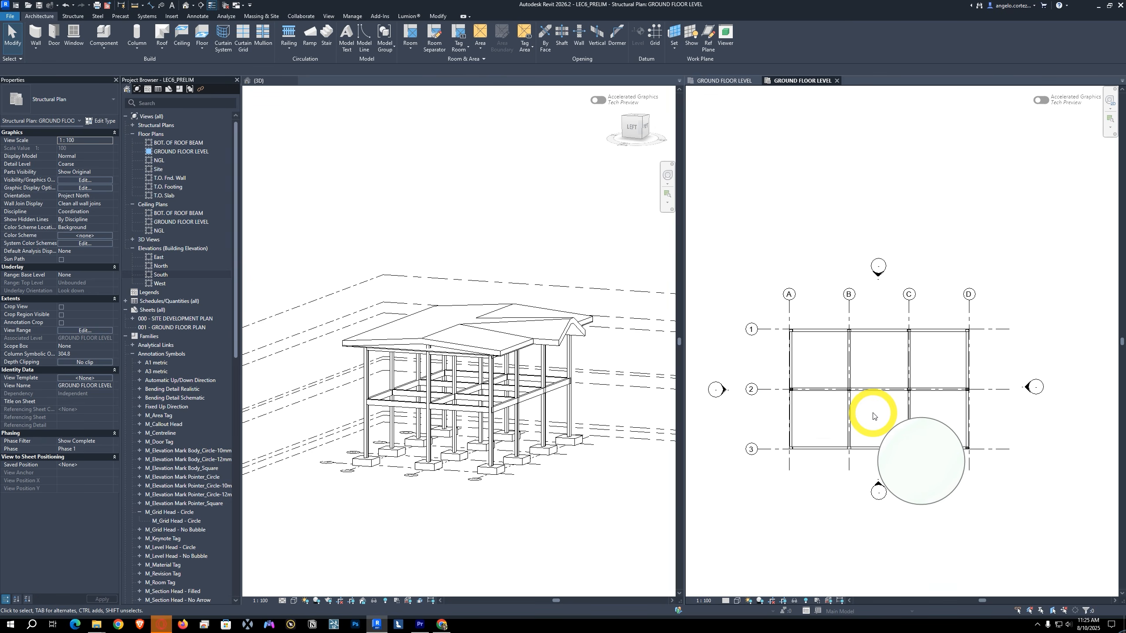
scroll(864, 417, "up", 2)
middle_click_drag(864, 416, 897, 414)
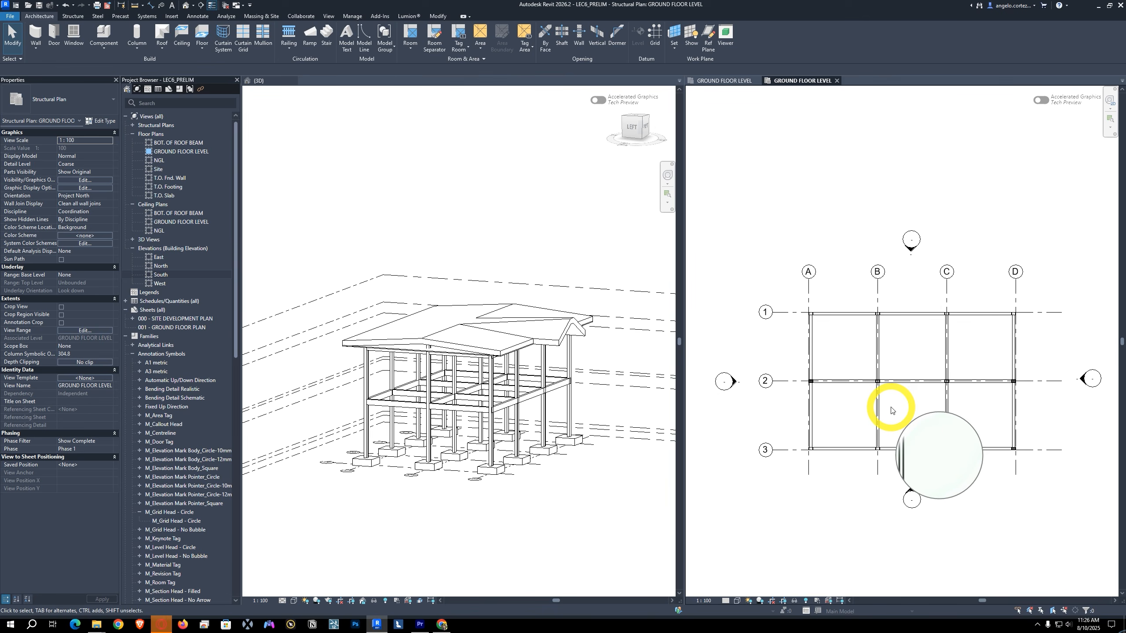
left_click(650, 392)
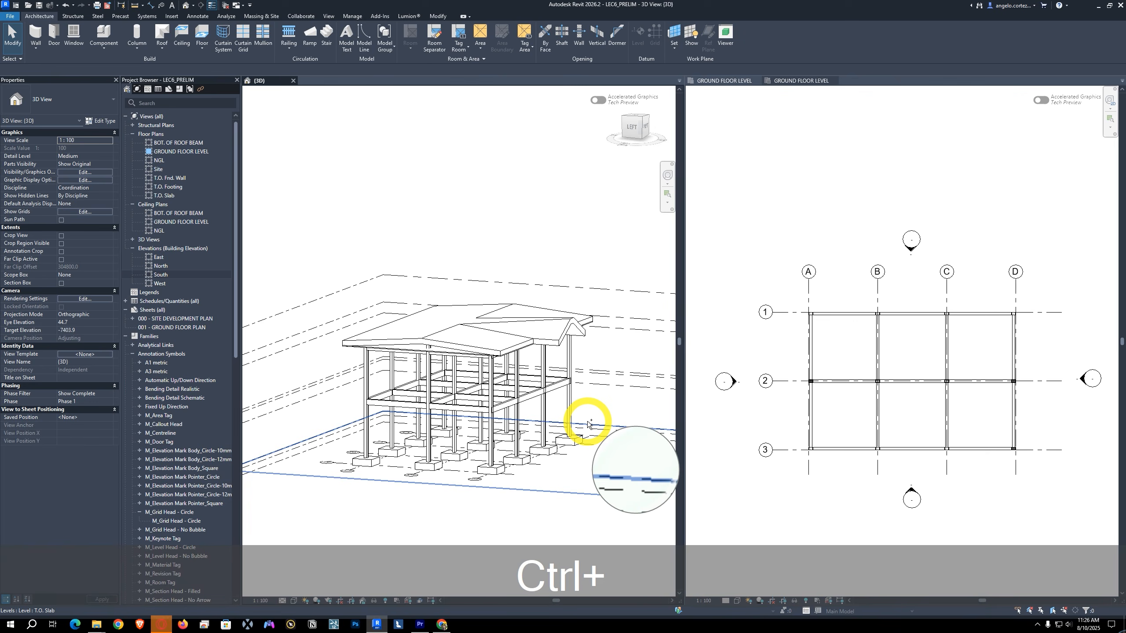